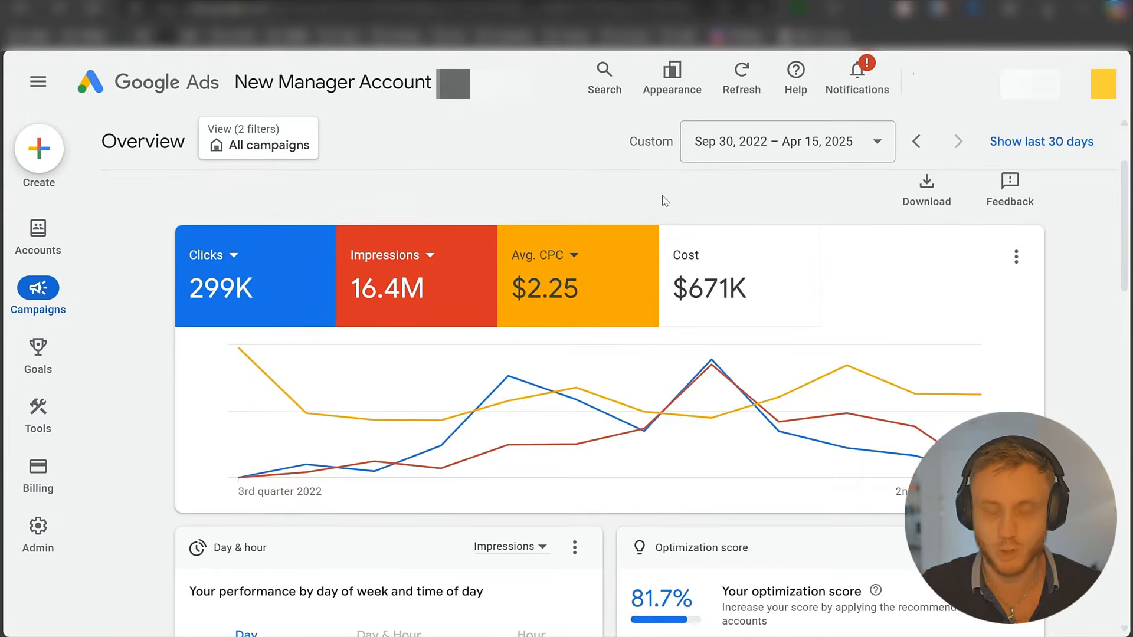
pyautogui.moveTo(708, 304)
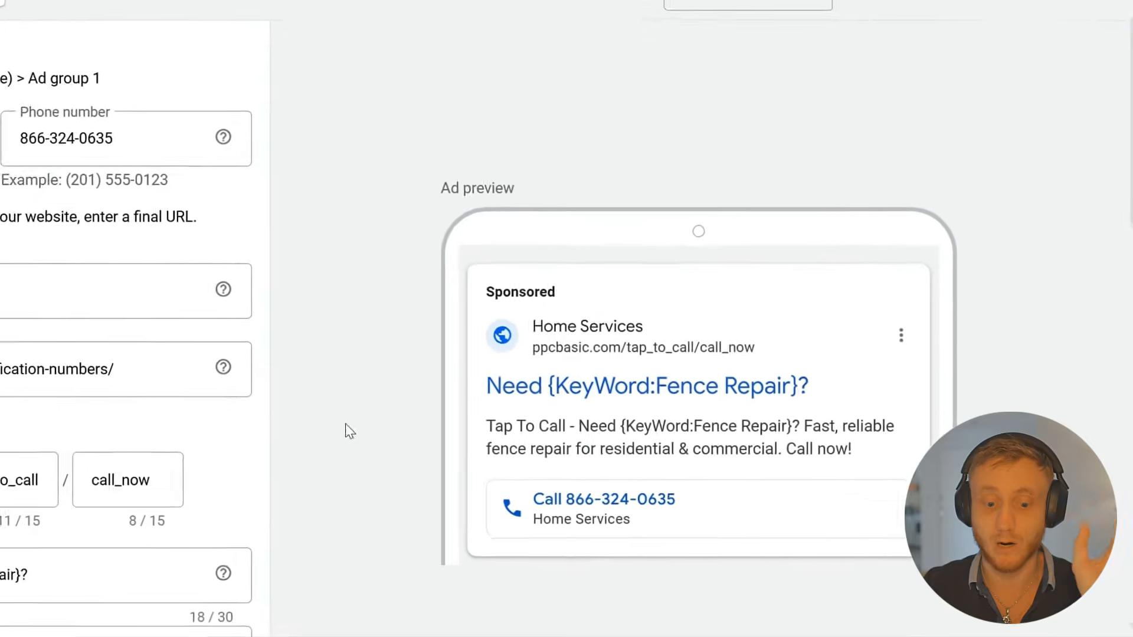
pyautogui.click(461, 625)
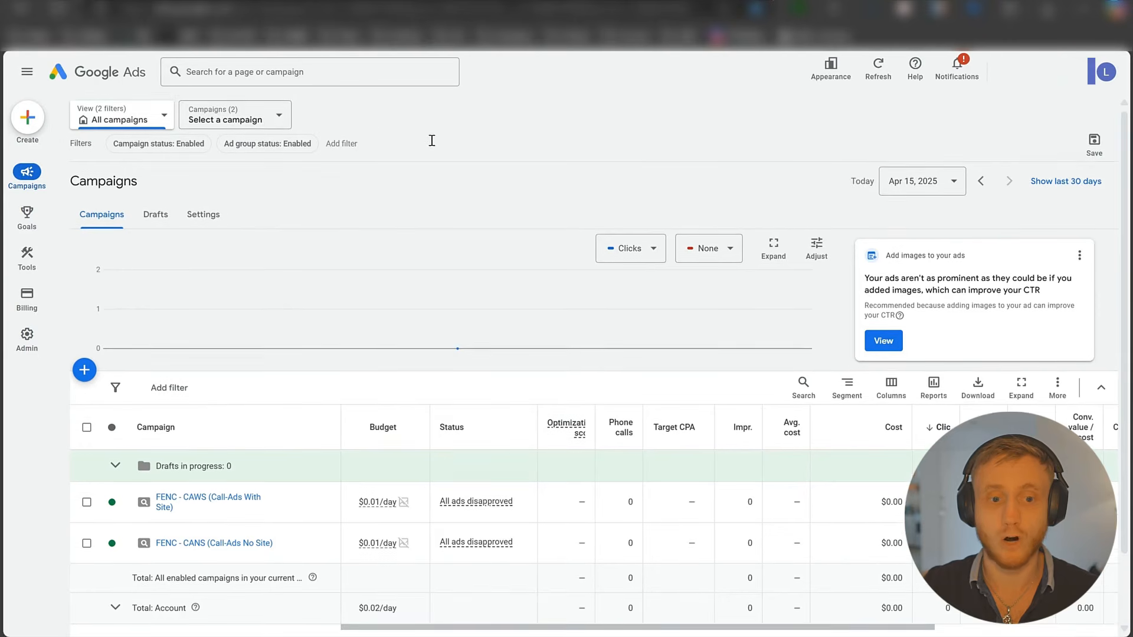
pyautogui.click(27, 73)
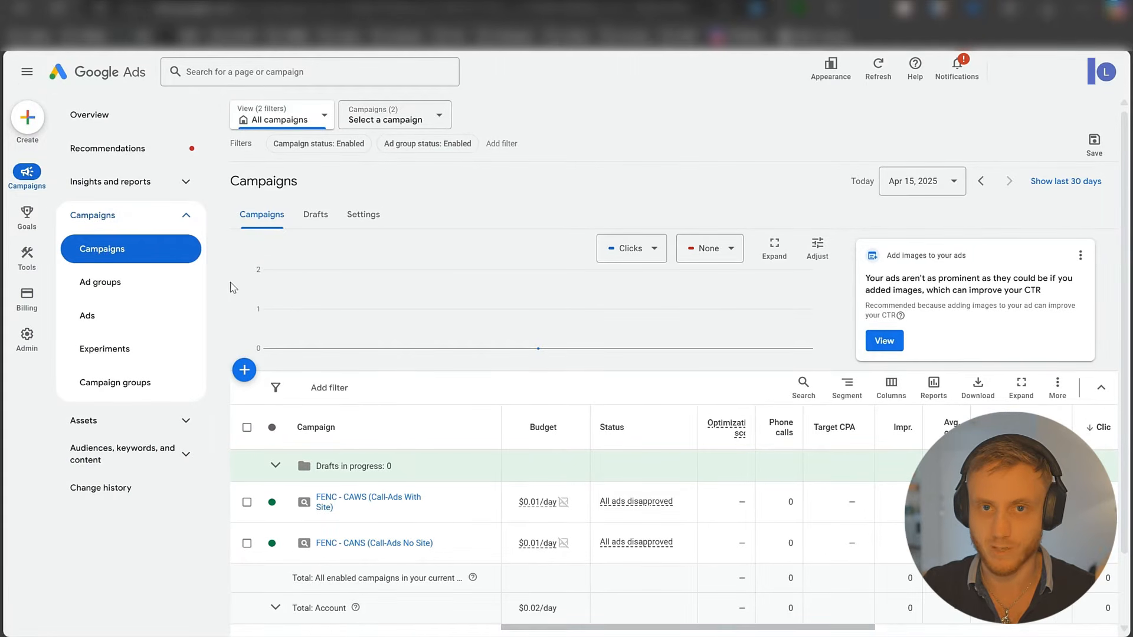
pyautogui.click(34, 80)
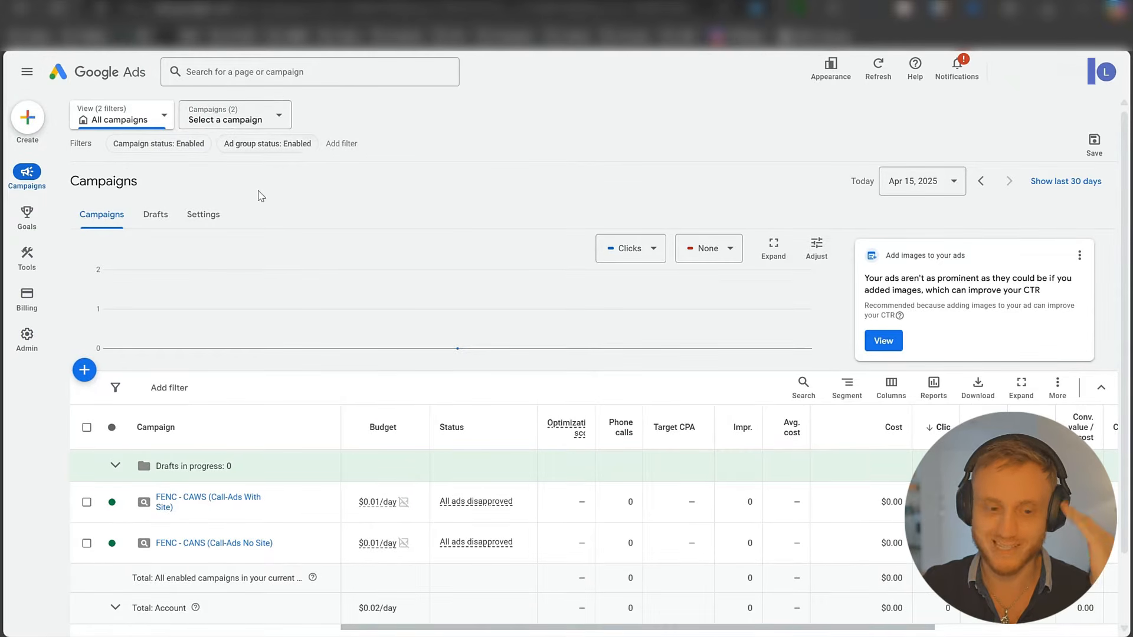
# - Start a new Search campaign without goal guidance and accept the account-default conversion goals
pyautogui.click(84, 371)
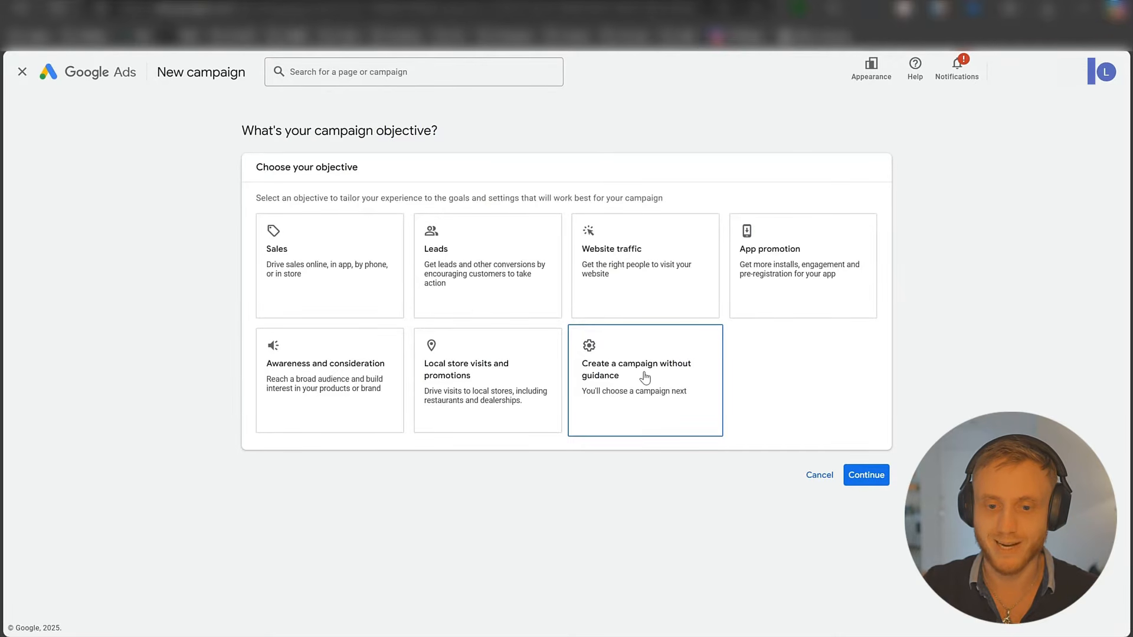
pyautogui.click(645, 378)
pyautogui.scroll(-4, 341, 352)
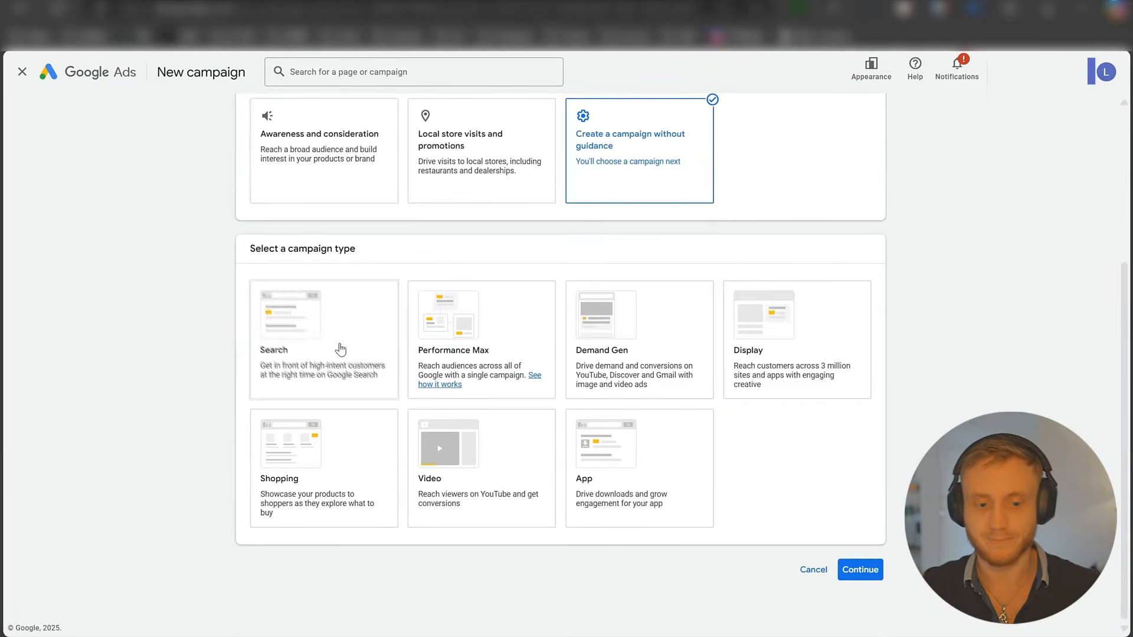
pyautogui.click(297, 350)
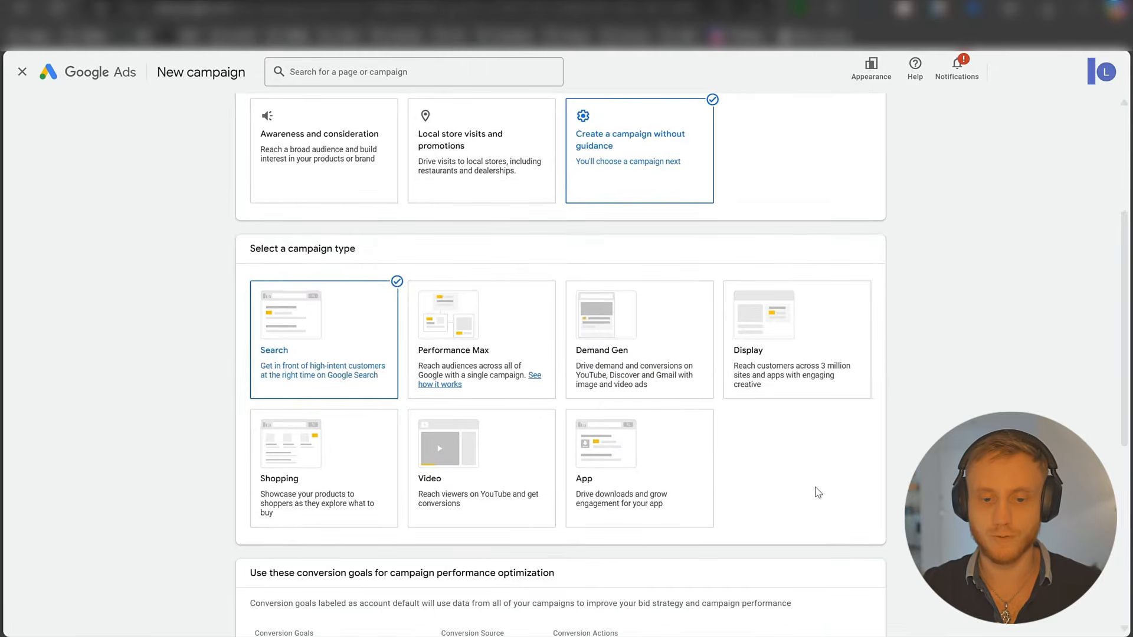
pyautogui.scroll(-6, 814, 493)
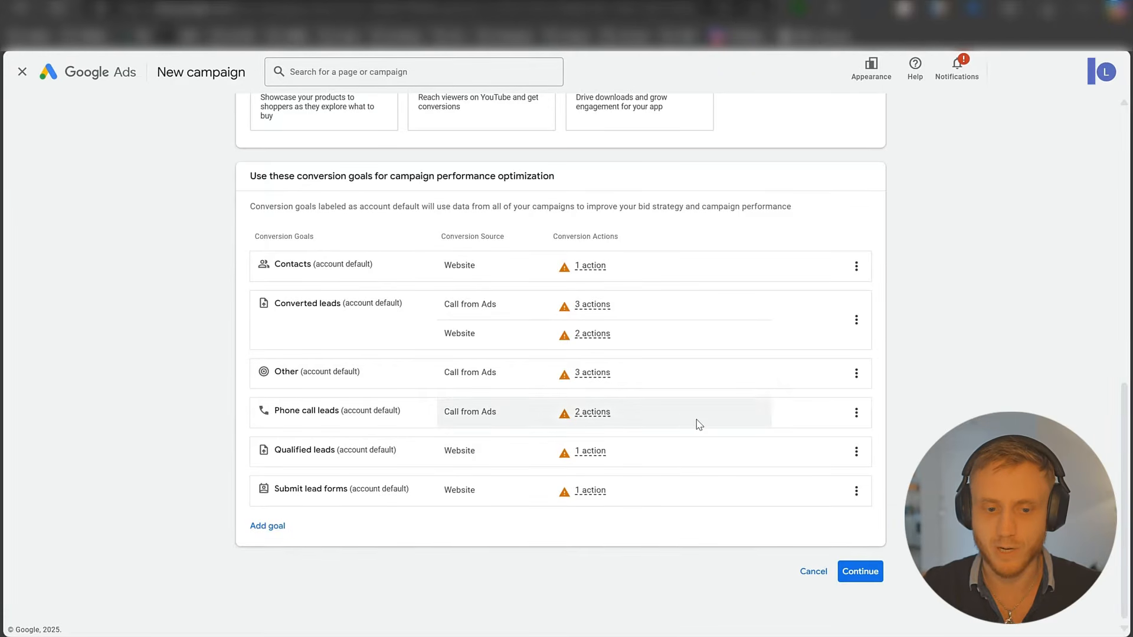
pyautogui.click(860, 578)
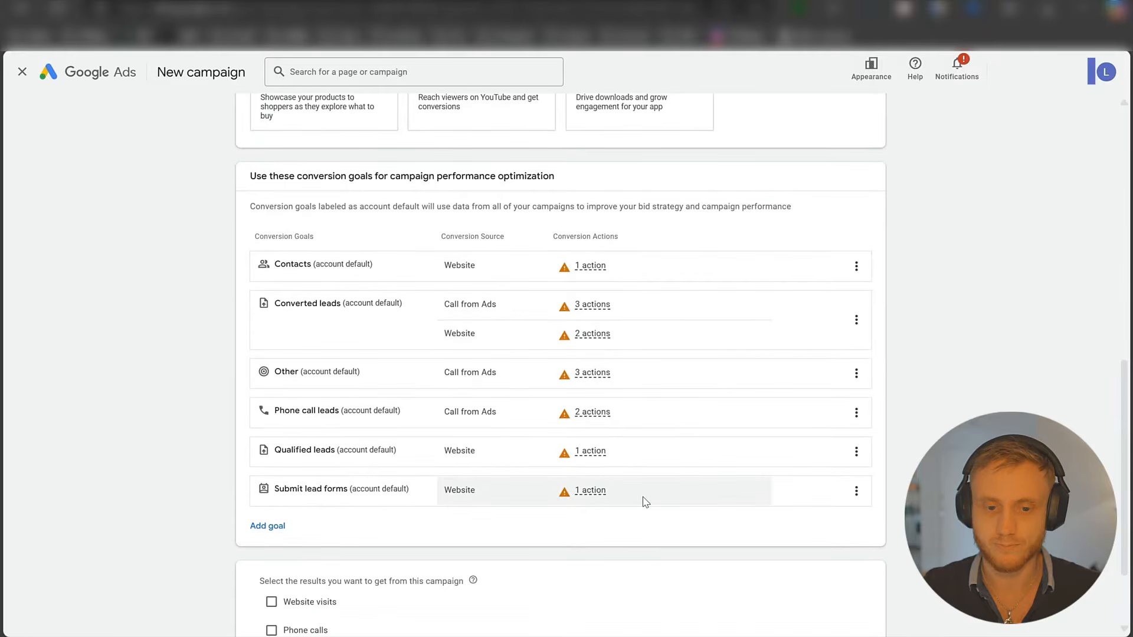
# - Select phone calls as the desired campaign result, enter the business phone number with dashes, and continue
pyautogui.click(313, 526)
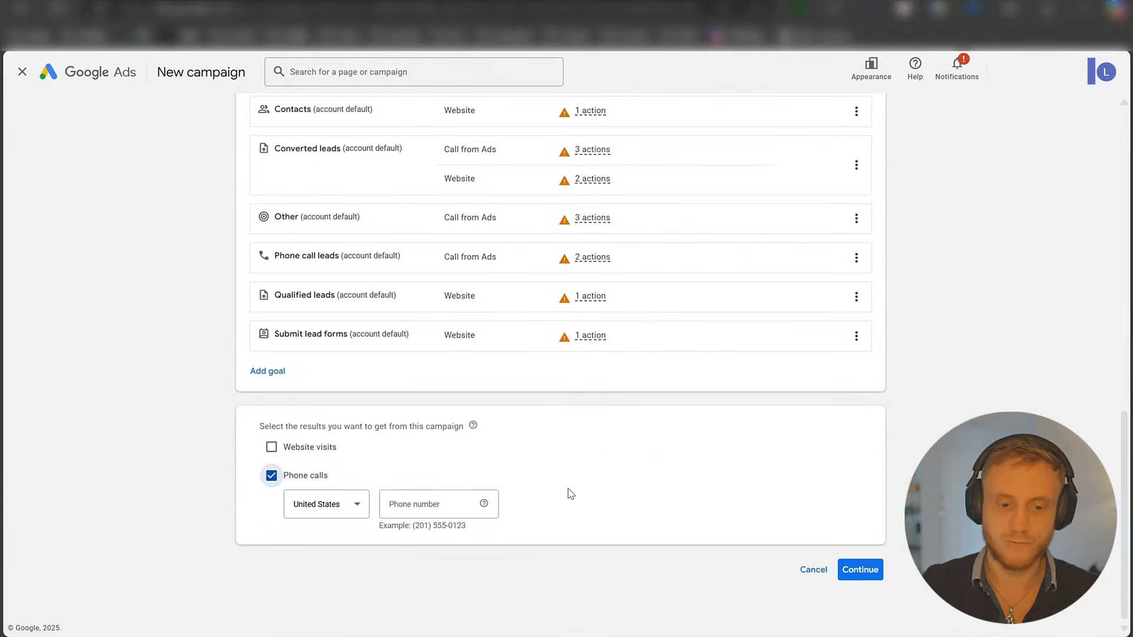
pyautogui.click(409, 505)
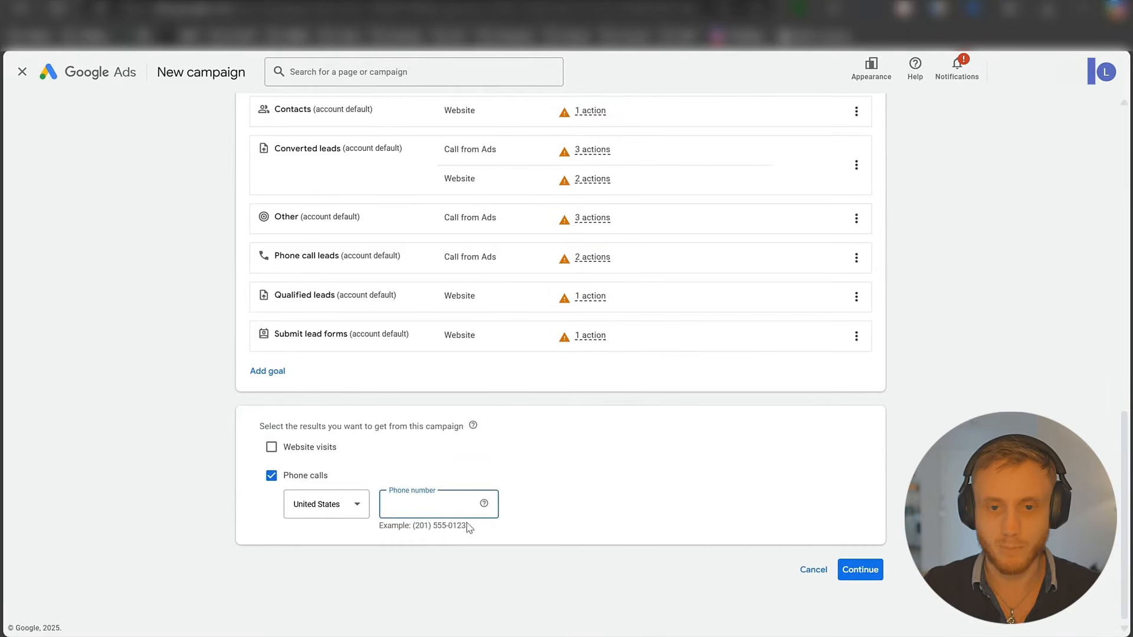
pyautogui.hotkey('ctrl', 'v')
pyautogui.click(406, 505)
pyautogui.write('-324')
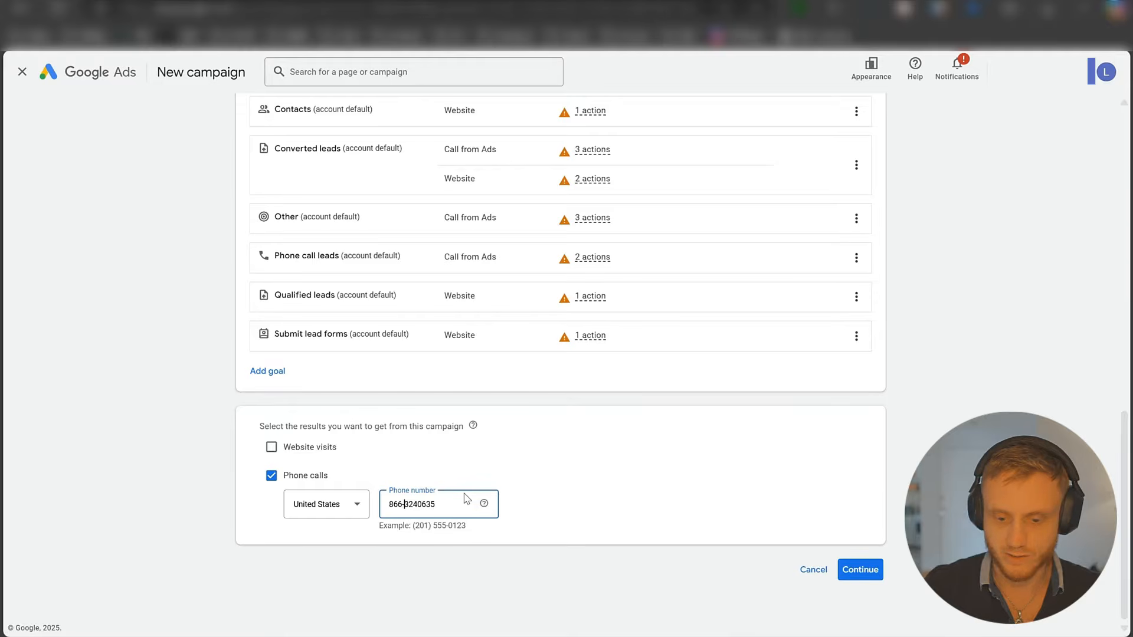
pyautogui.write('-')
pyautogui.hotkey('ctrl', 'a')
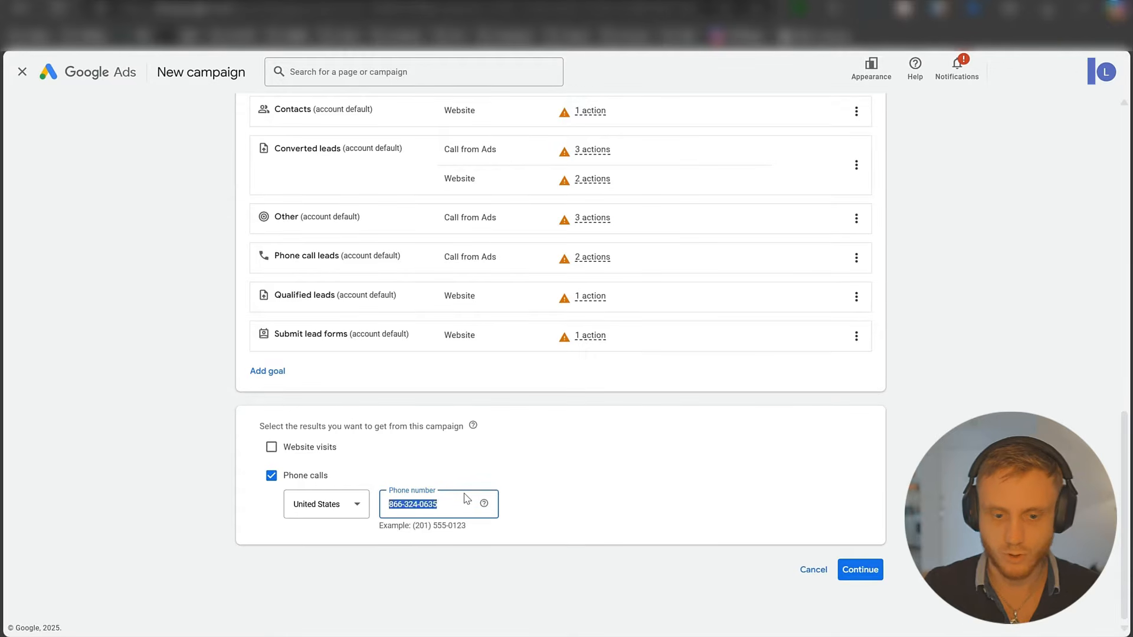
pyautogui.click(518, 556)
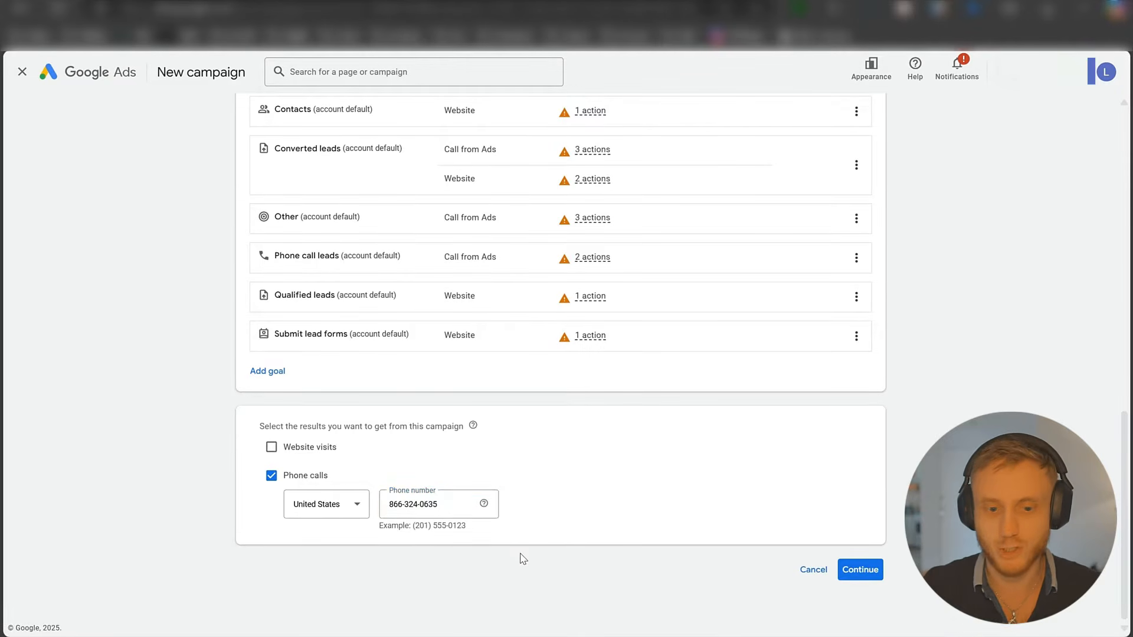
pyautogui.click(859, 569)
# - Replace the default campaign name with the prefix FENC
pyautogui.scroll(-3, 655, 391)
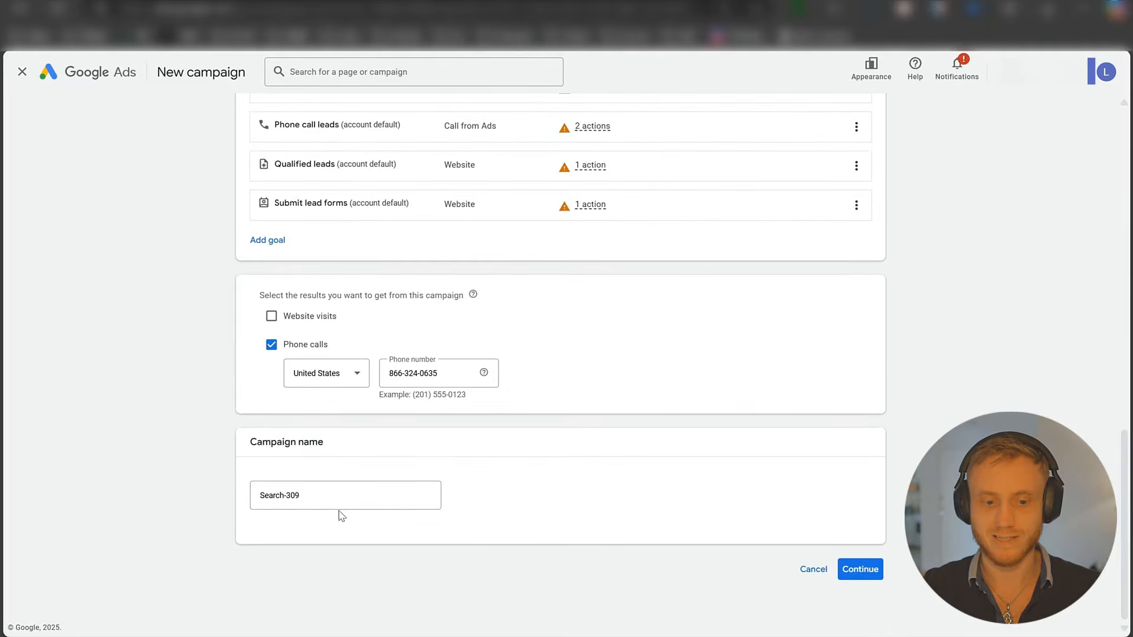
pyautogui.click(354, 501)
pyautogui.hotkey('ctrl', 'a')
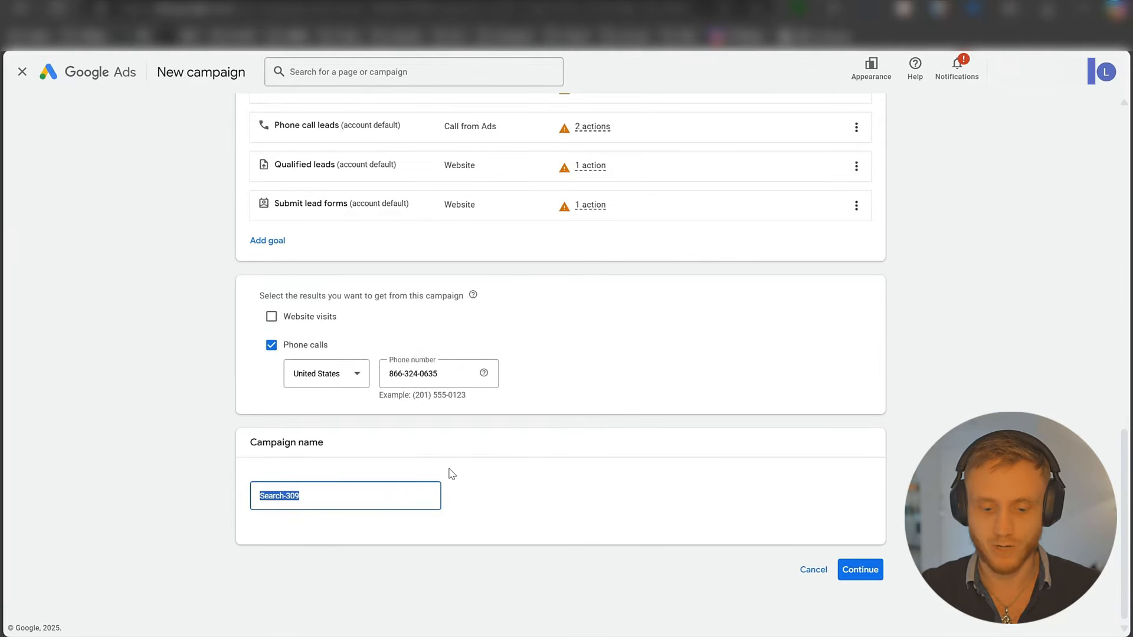
pyautogui.write('FENC')
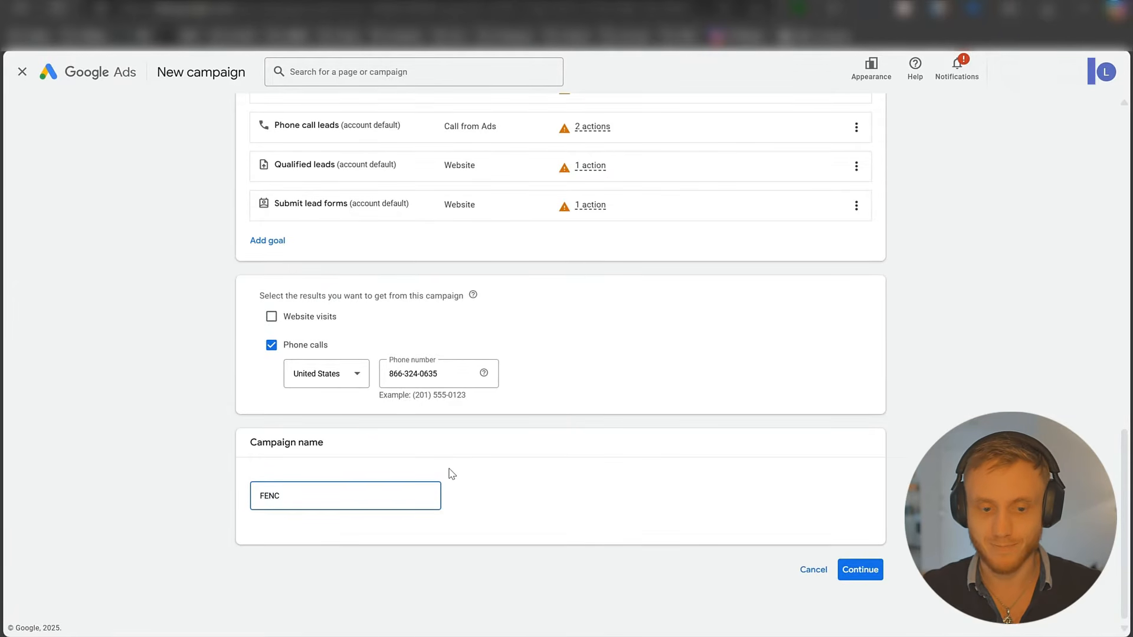
pyautogui.press('BackSpace')
pyautogui.press('BackSpace')
pyautogui.press('BackSpace')
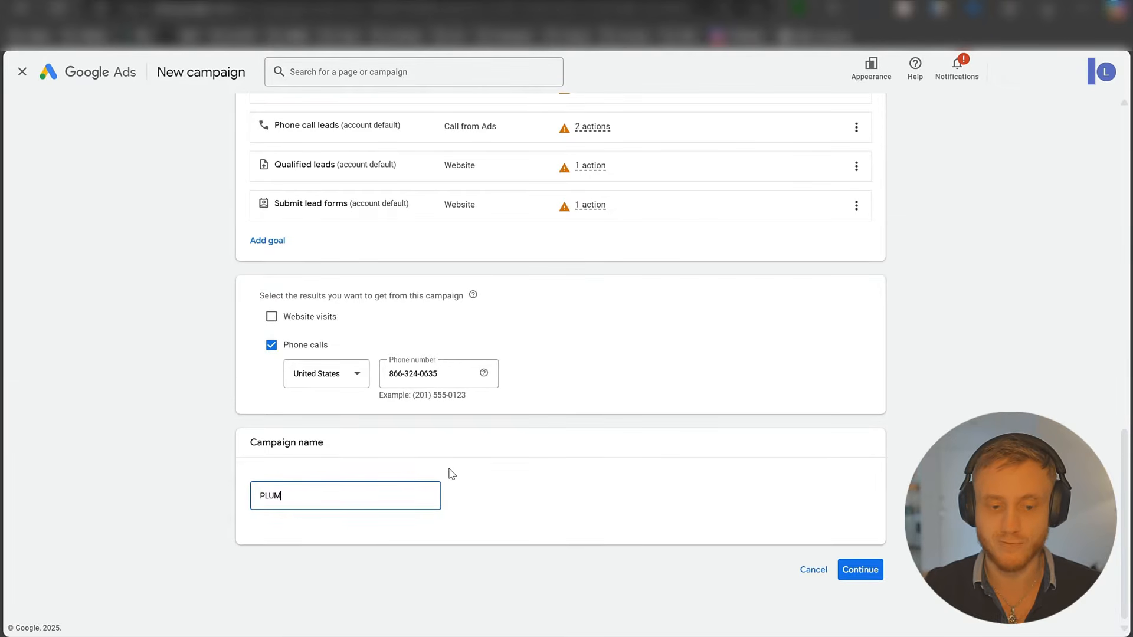
pyautogui.press('BackSpace')
pyautogui.press('BackSpace')
pyautogui.press('BackSpace')
pyautogui.write('PLUM')
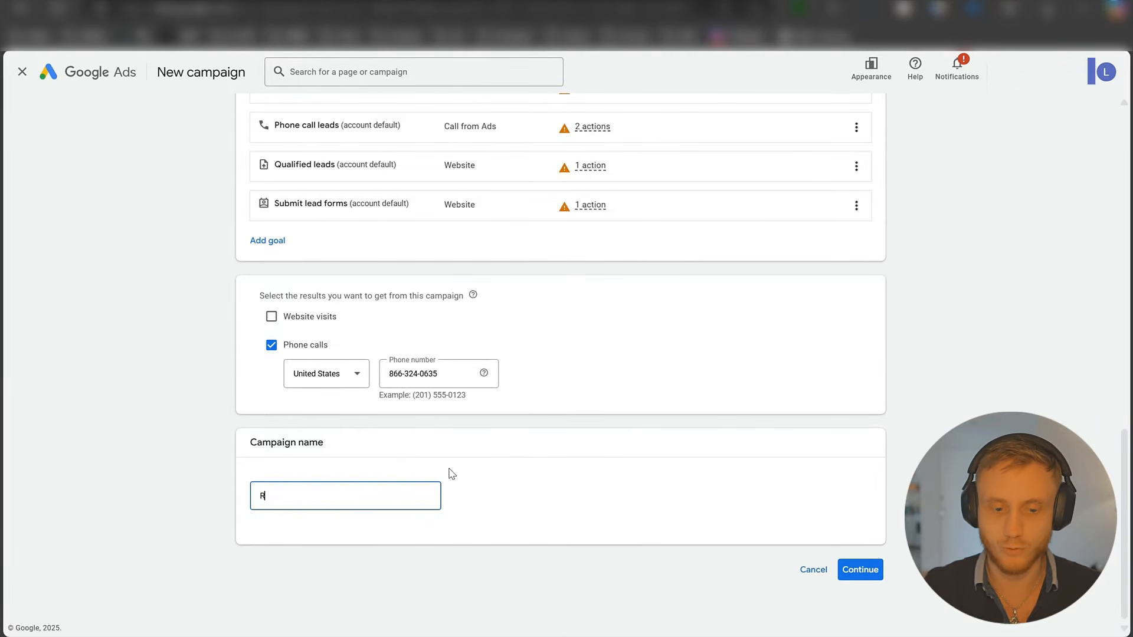
pyautogui.press('BackSpace')
pyautogui.press('BackSpace')
pyautogui.press('BackSpace')
pyautogui.press('BackSpace')
pyautogui.write('PEST')
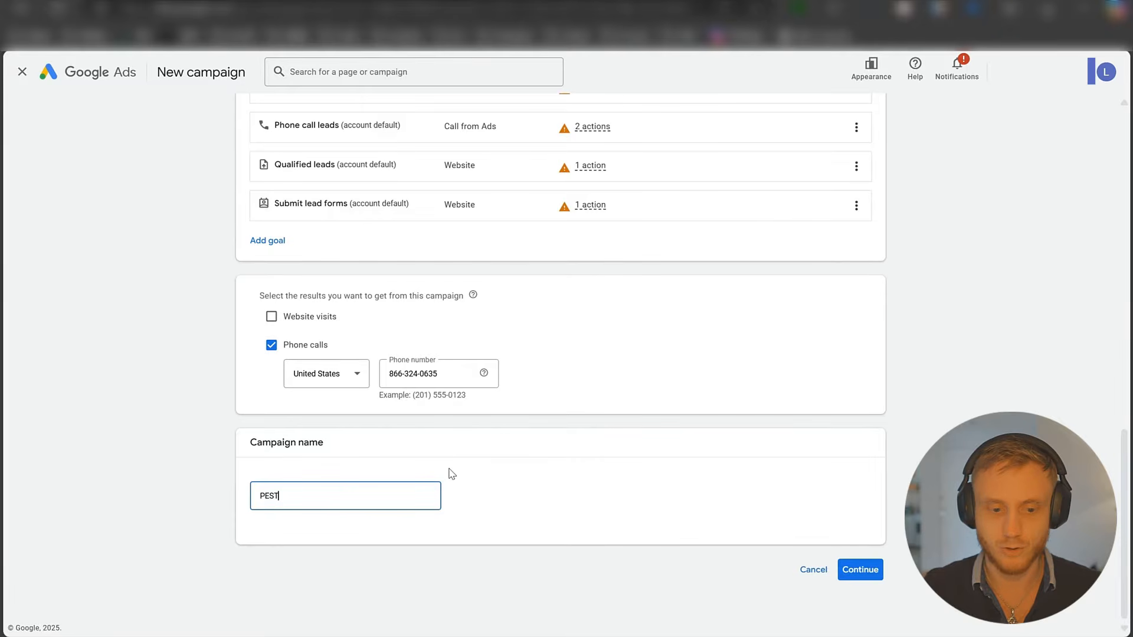
pyautogui.press('BackSpace')
pyautogui.press('BackSpace')
pyautogui.press('BackSpace')
pyautogui.write('S')
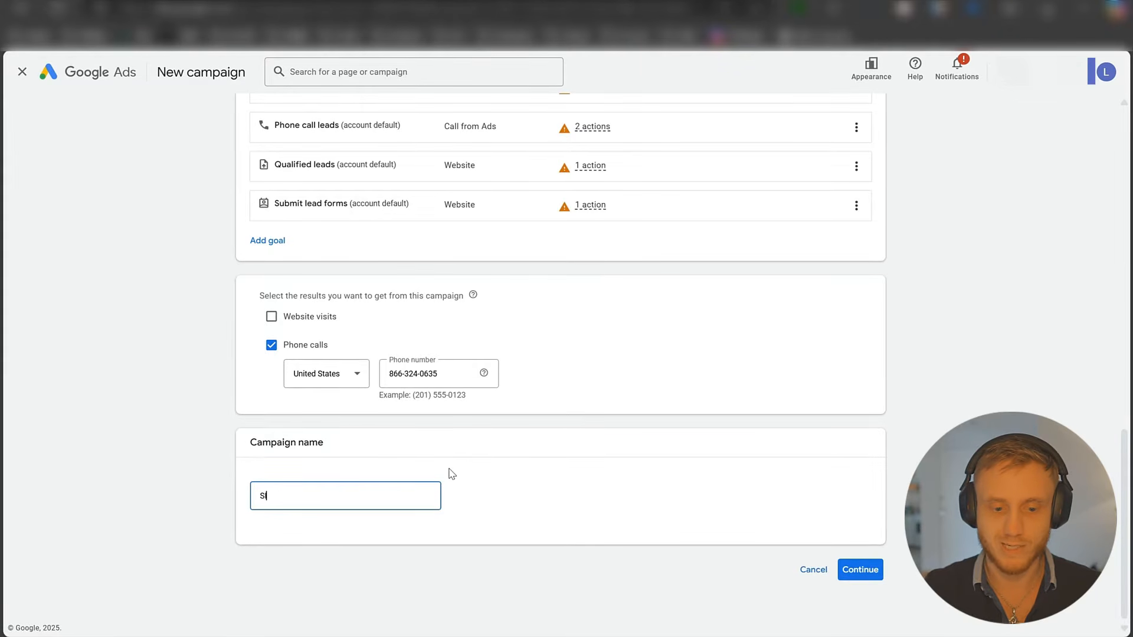
pyautogui.write('IDE')
pyautogui.press('BackSpace')
pyautogui.press('BackSpace')
pyautogui.press('BackSpace')
pyautogui.write('FENC')
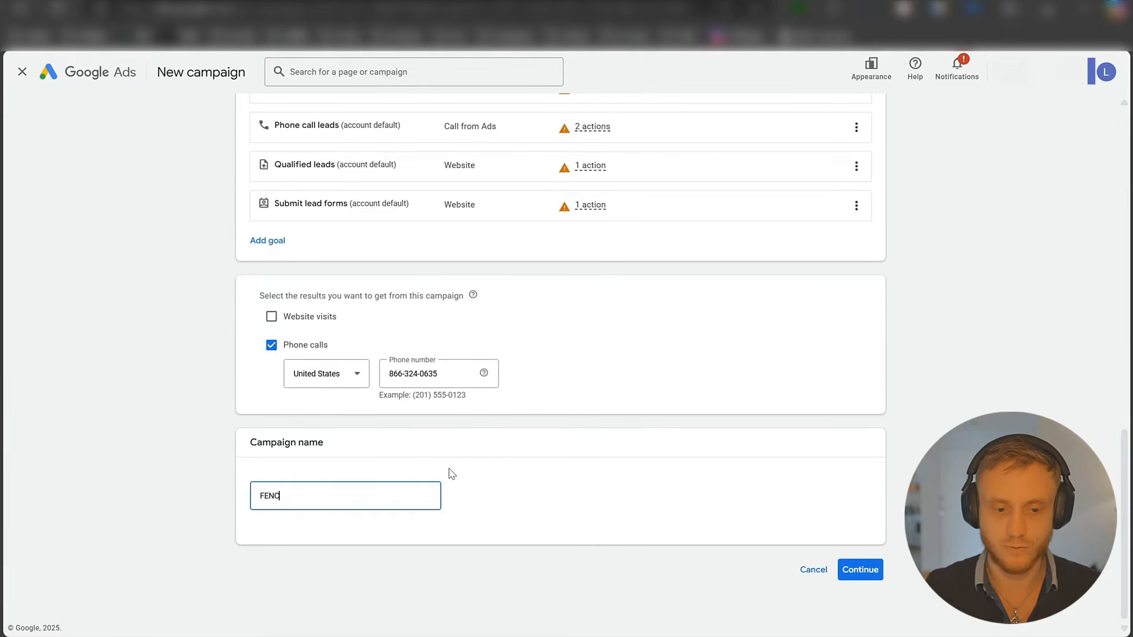
# - Complete the campaign name as "FENC - CANS - MaxClicks" and proceed to the bidding settings
pyautogui.write(' - ')
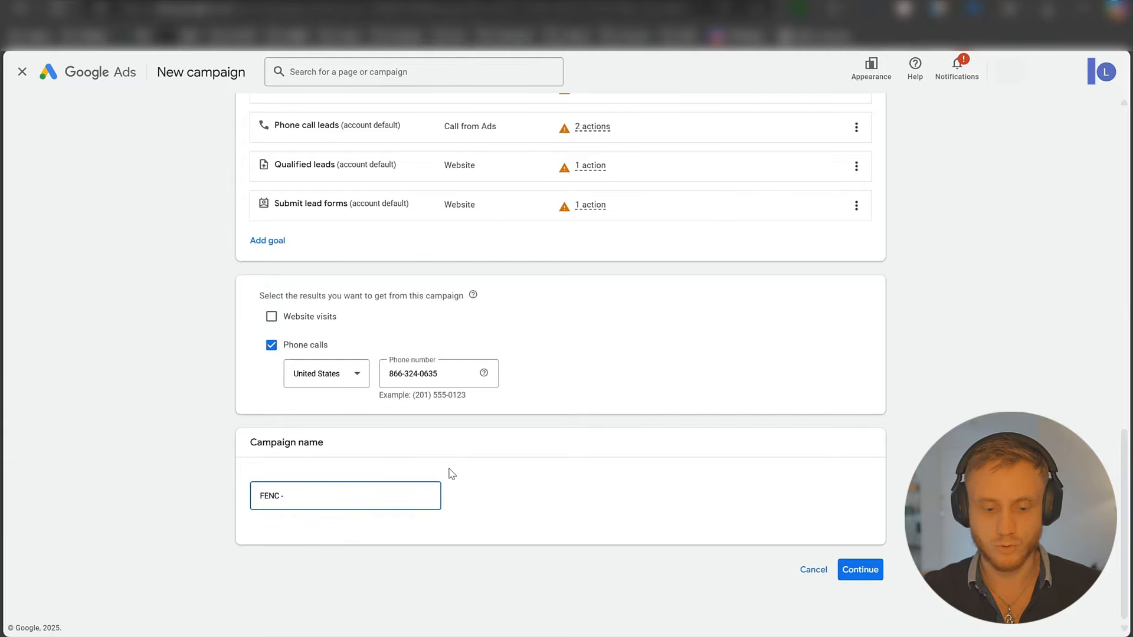
pyautogui.write('CAN')
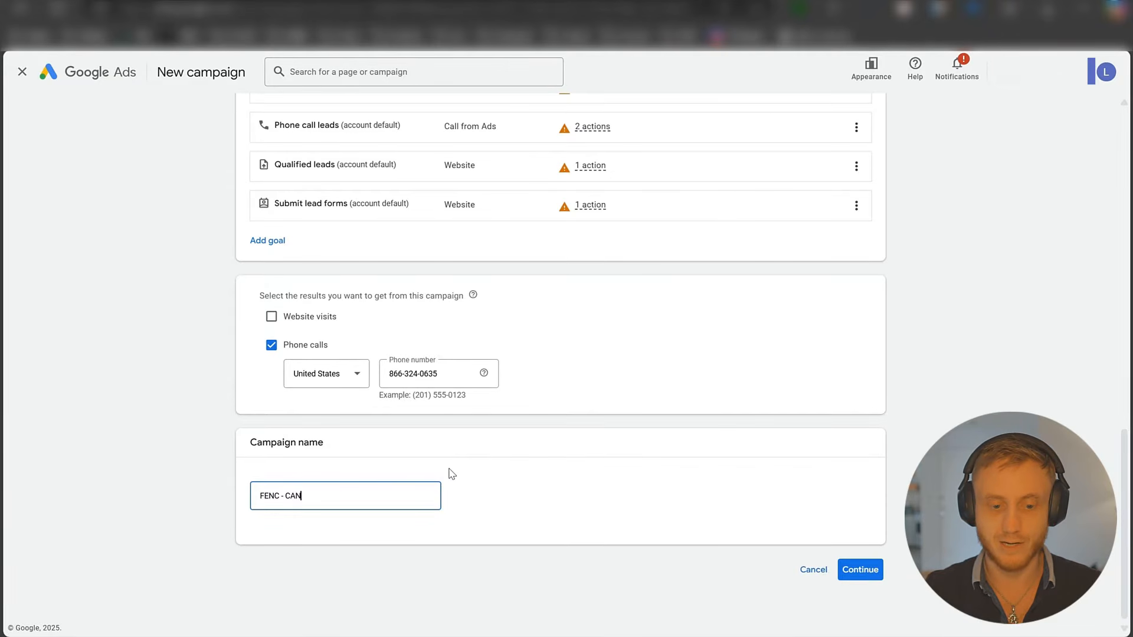
pyautogui.write('S')
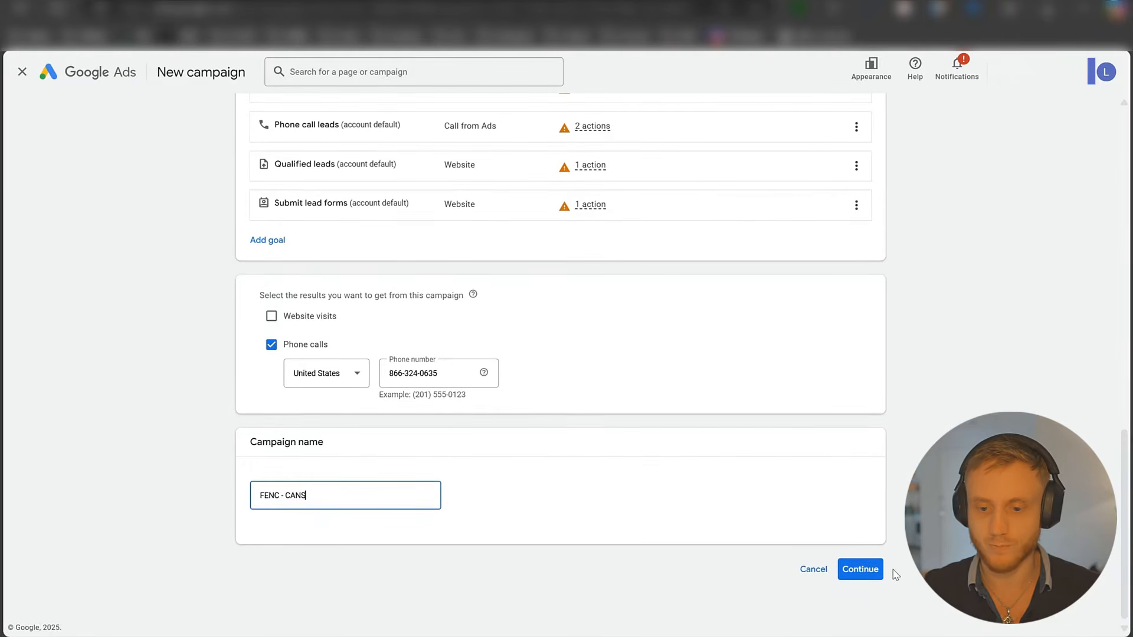
pyautogui.write(' - maxclicks')
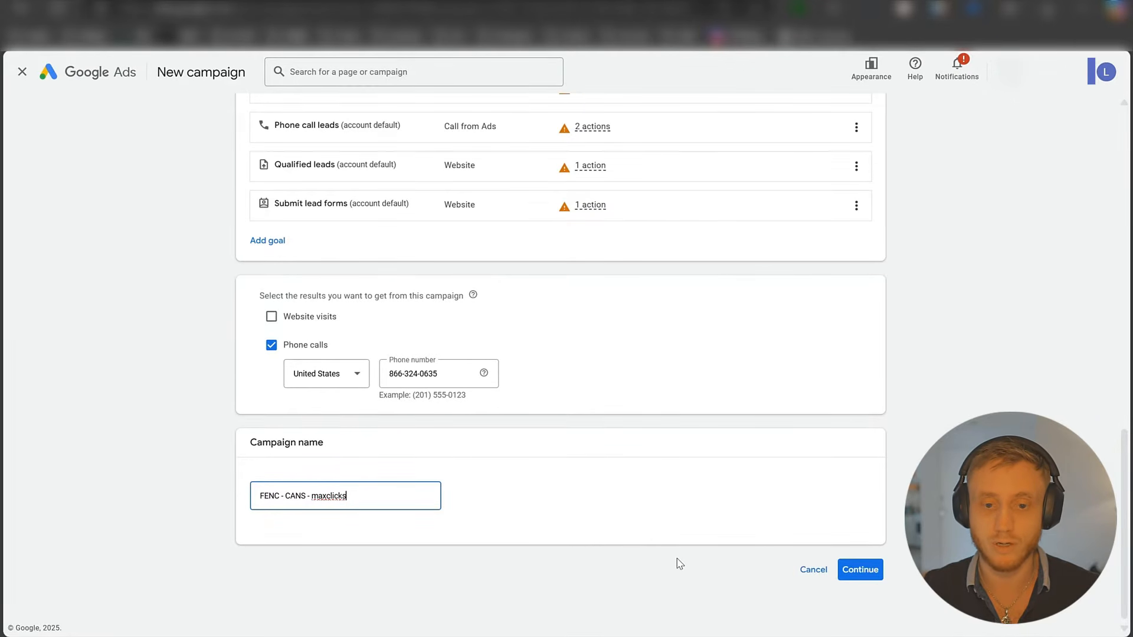
pyautogui.click(321, 501)
pyautogui.press('BackSpace')
pyautogui.press('BackSpace')
pyautogui.write('MaxC')
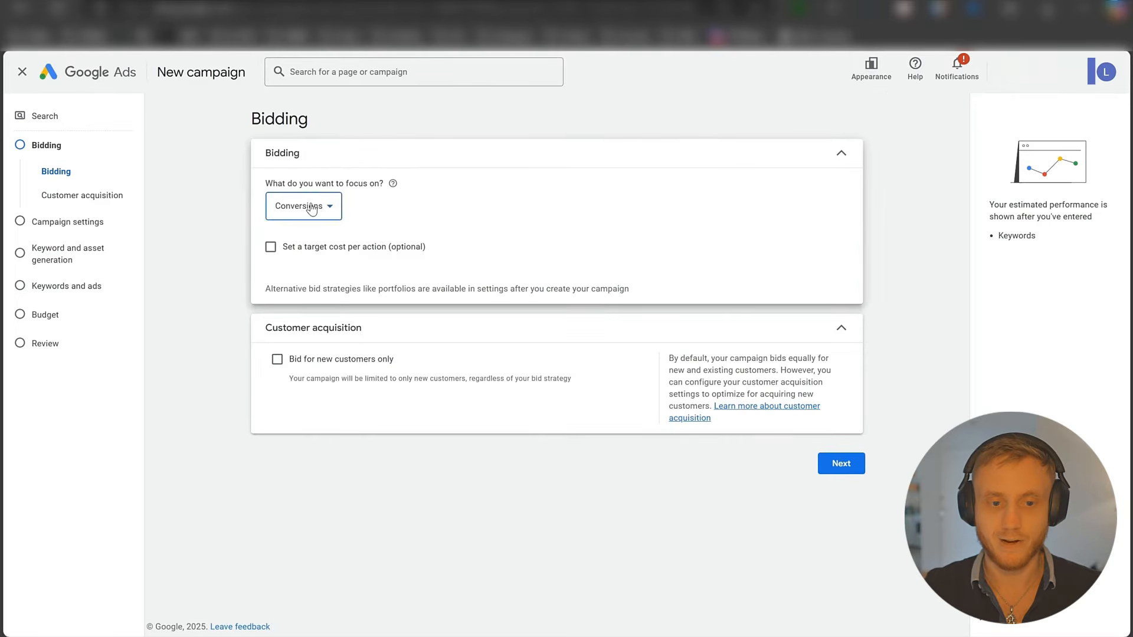
# - Set bidding to focus on Clicks with a maximum CPC bid limit of $4.00, and proceed to the campaign settings
pyautogui.click(307, 206)
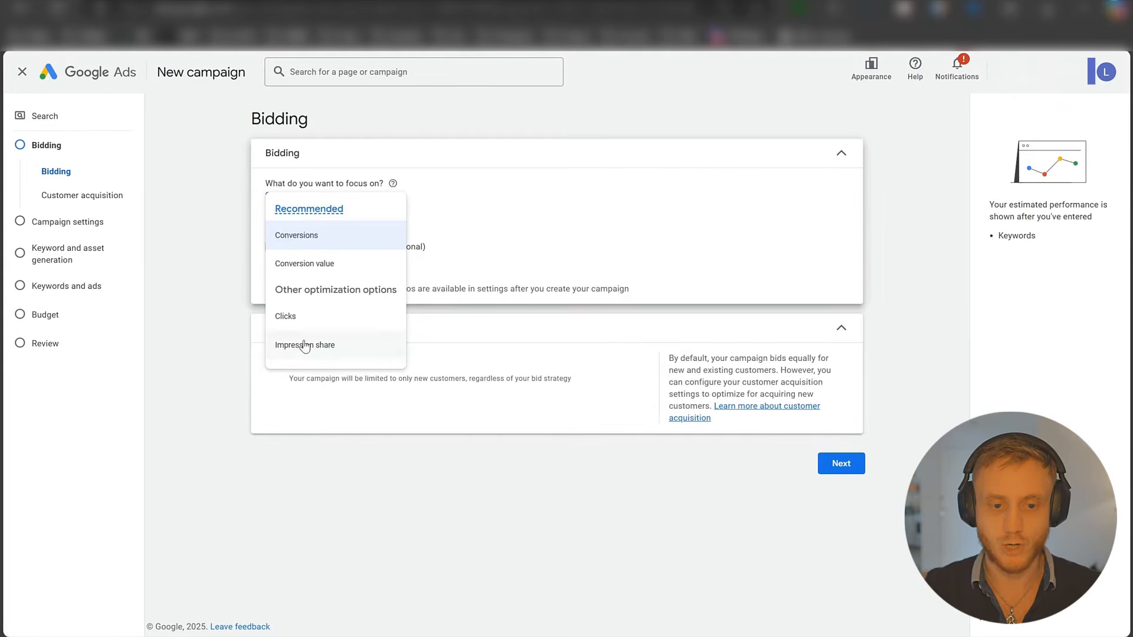
pyautogui.click(298, 318)
pyautogui.click(271, 247)
pyautogui.click(309, 294)
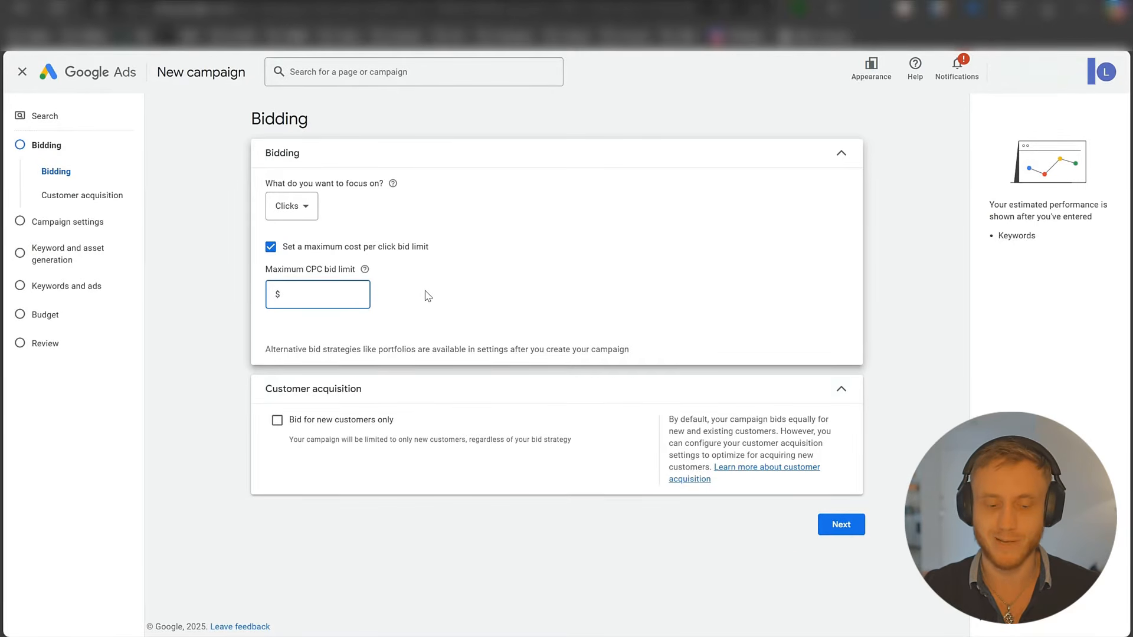
pyautogui.click(208, 357)
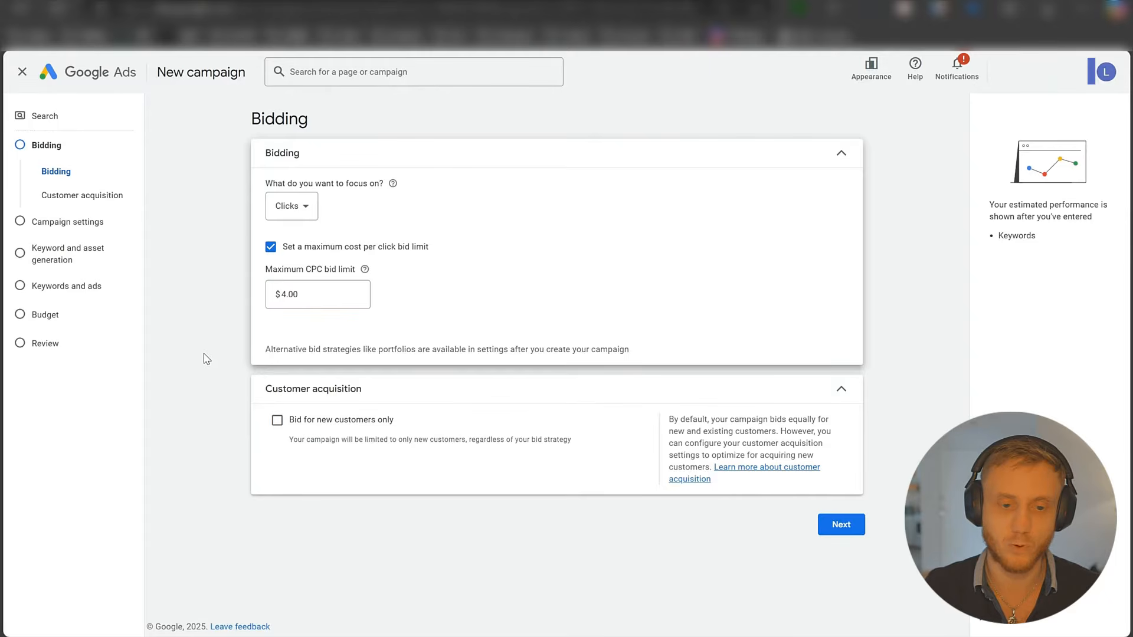
pyautogui.click(842, 527)
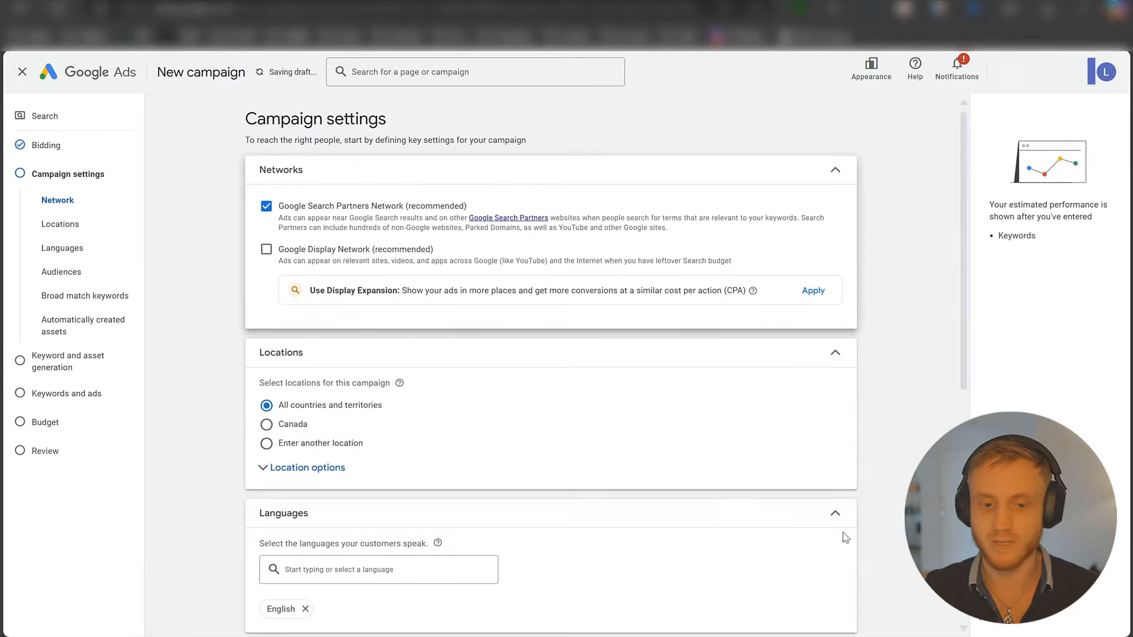
# - Exclude the Google Search Partners Network from the campaign's networks
pyautogui.click(273, 211)
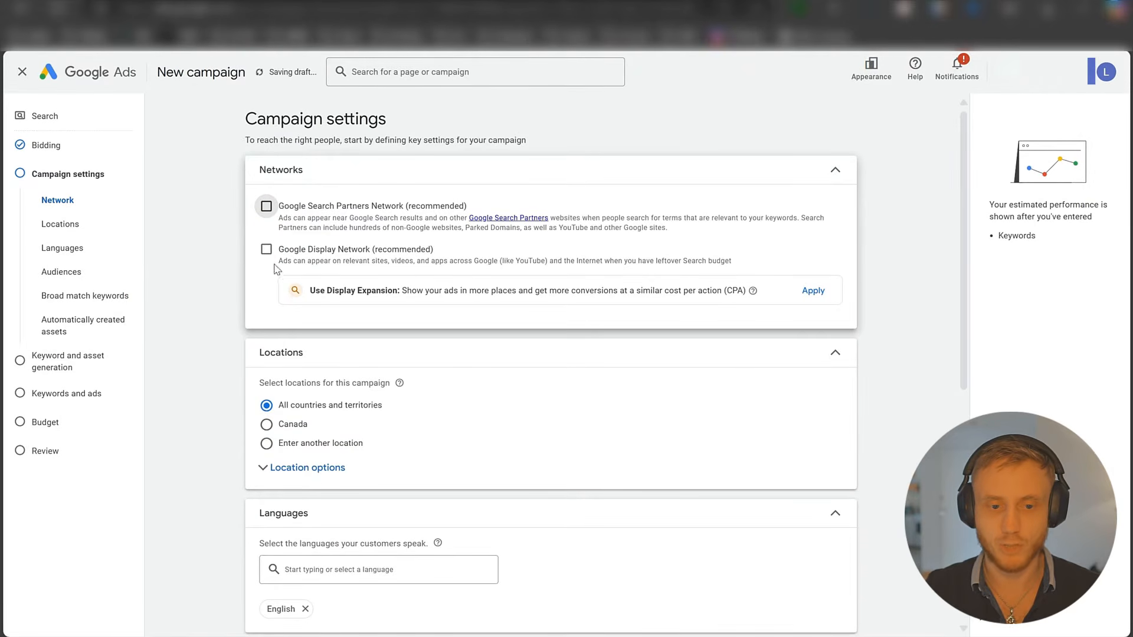
pyautogui.scroll(-2, 200, 345)
pyautogui.scroll(2, 216, 348)
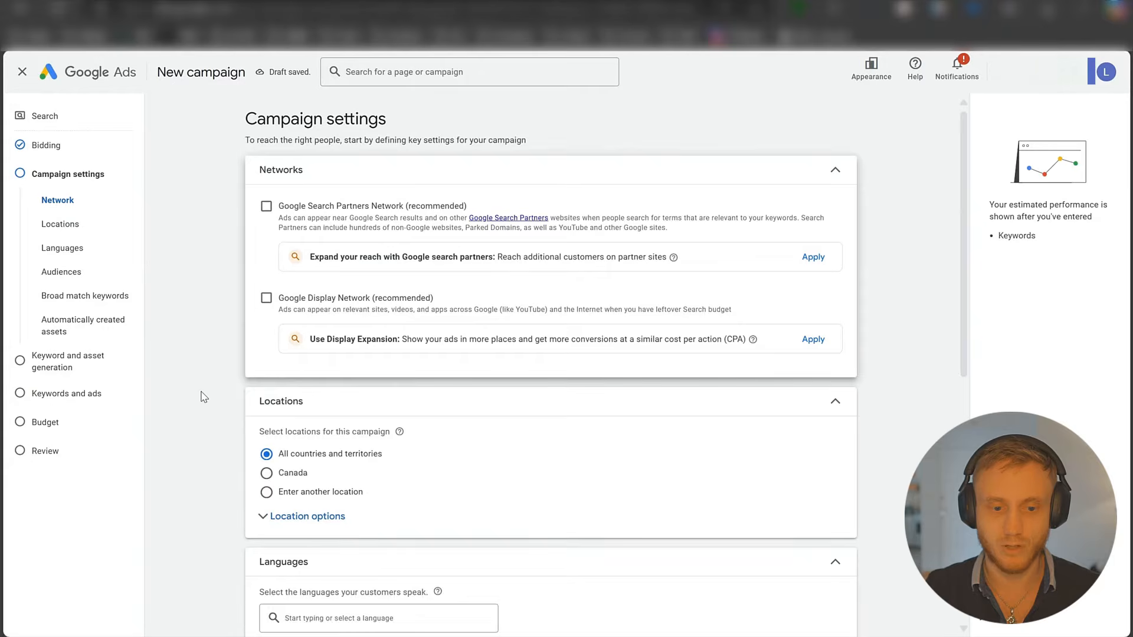
# - Switch the campaign's location targeting to "Enter another location" and adjust its location options
pyautogui.scroll(-2, 209, 395)
pyautogui.click(311, 334)
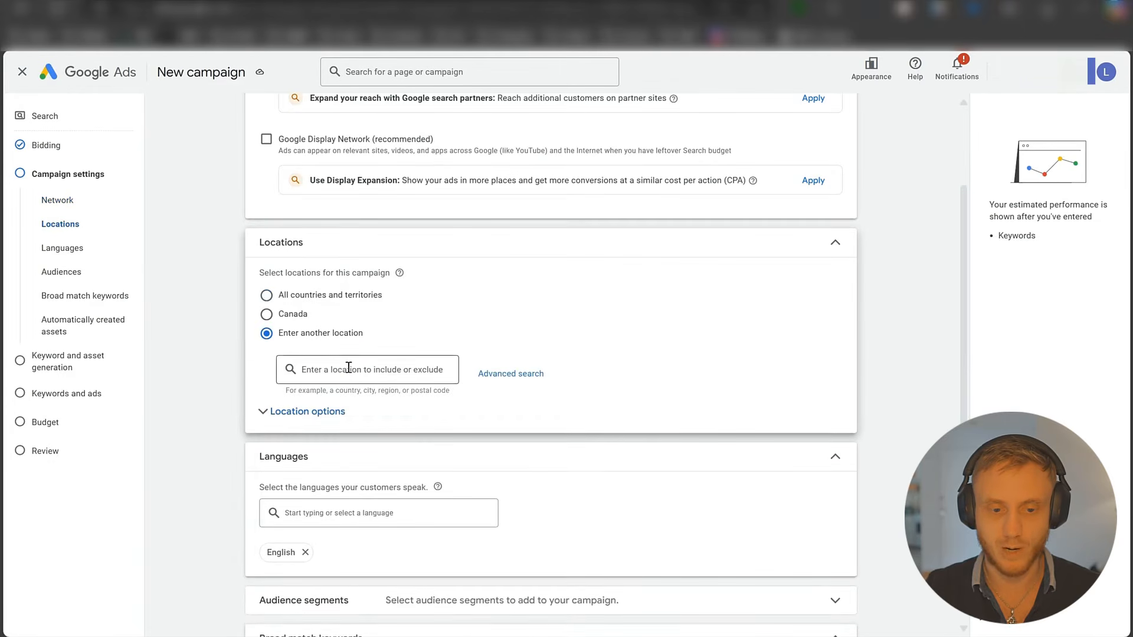
pyautogui.click(348, 412)
pyautogui.click(268, 478)
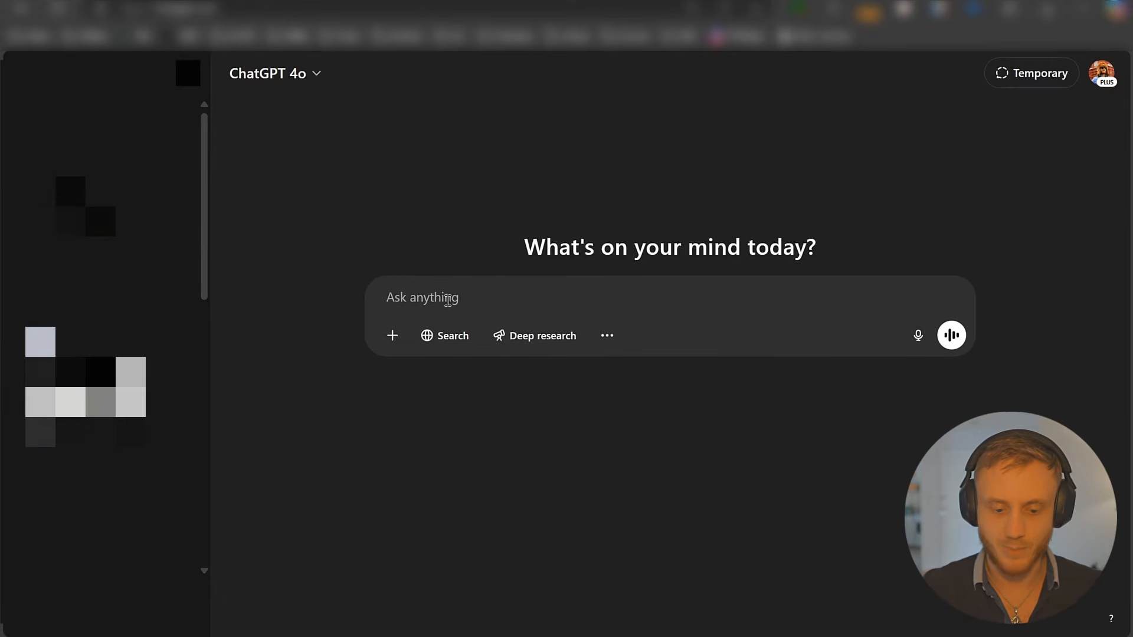
pyautogui.write('organi')
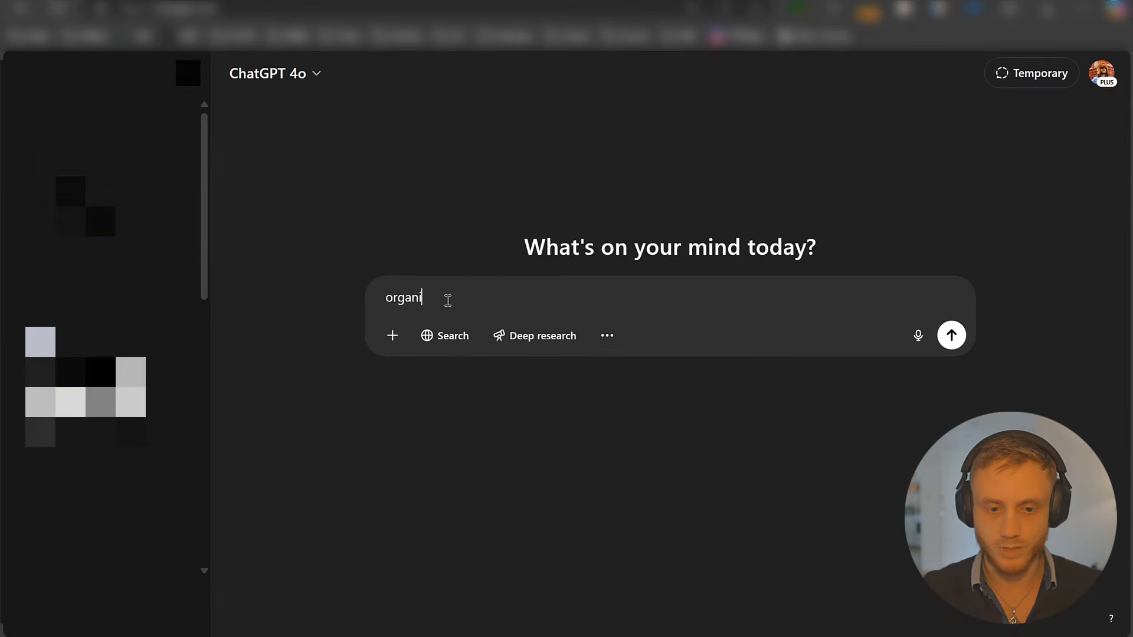
pyautogui.press('BackSpace')
pyautogui.press('BackSpace')
pyautogui.write('ange ')
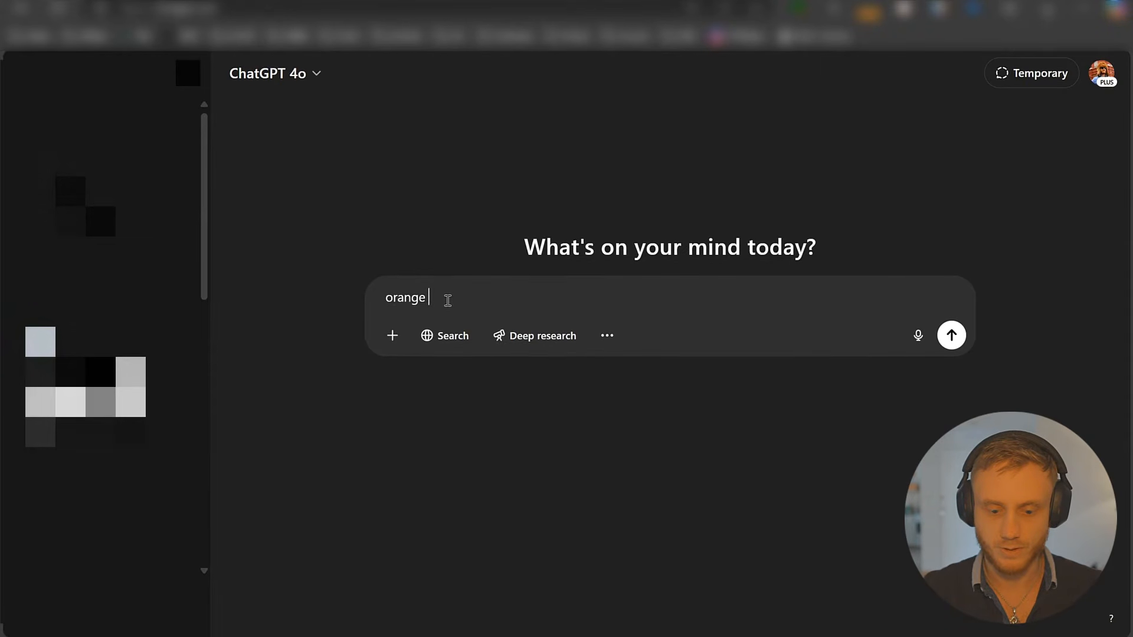
pyautogui.write('county')
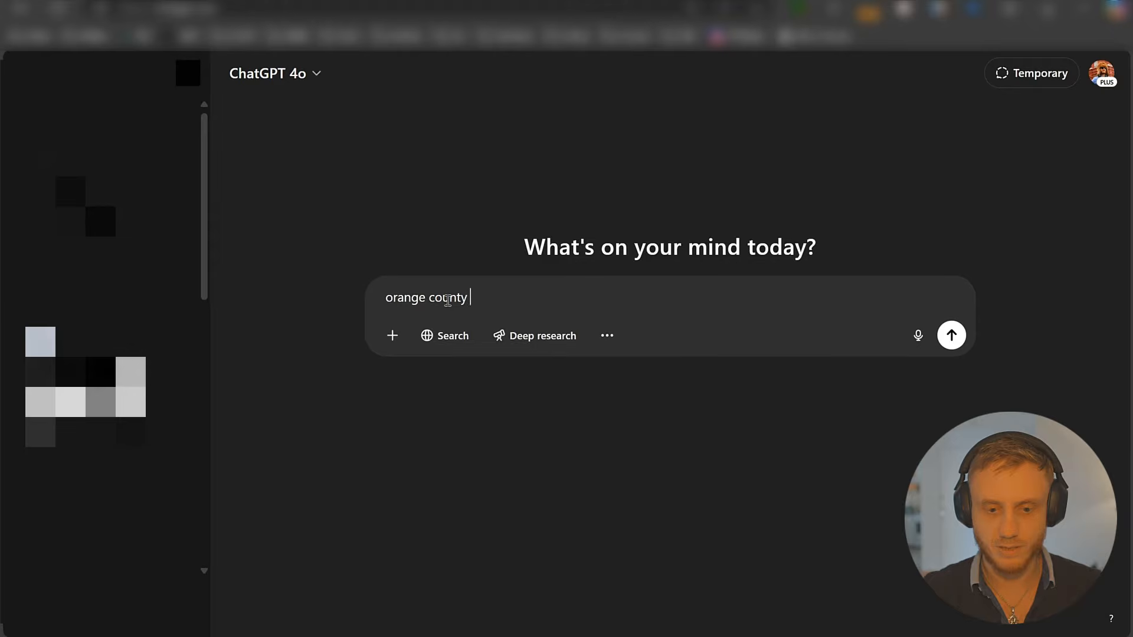
# - Ask ChatGPT to "list 10 orange county, california cities in the form: city, united states"
pyautogui.hotkey('ctrl', 'a')
pyautogui.write('list 10')
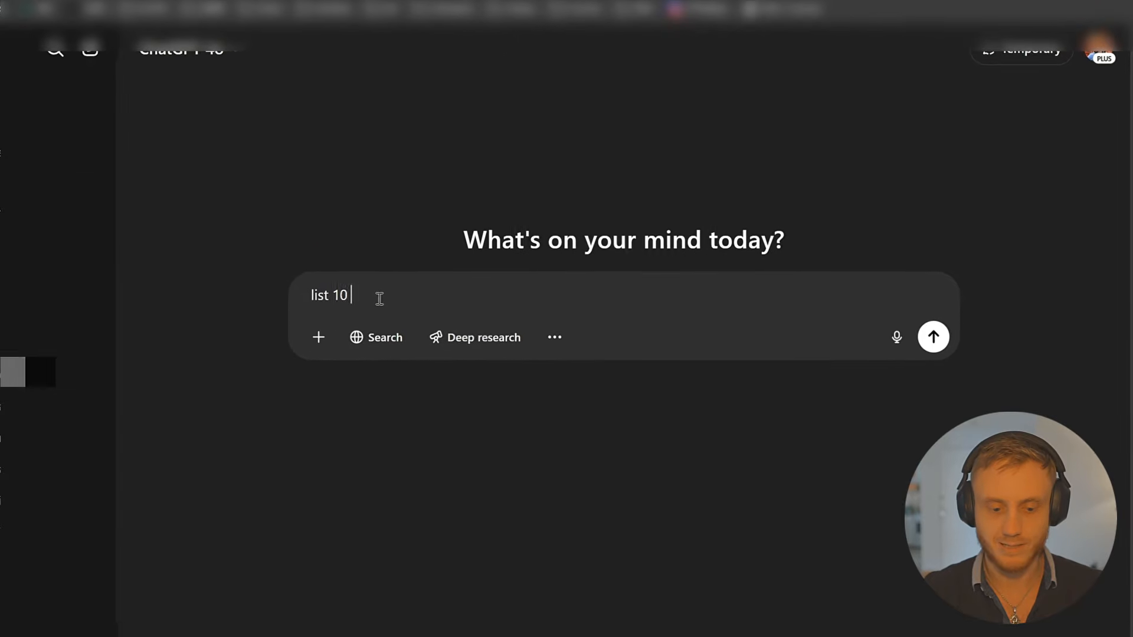
pyautogui.write(' orange')
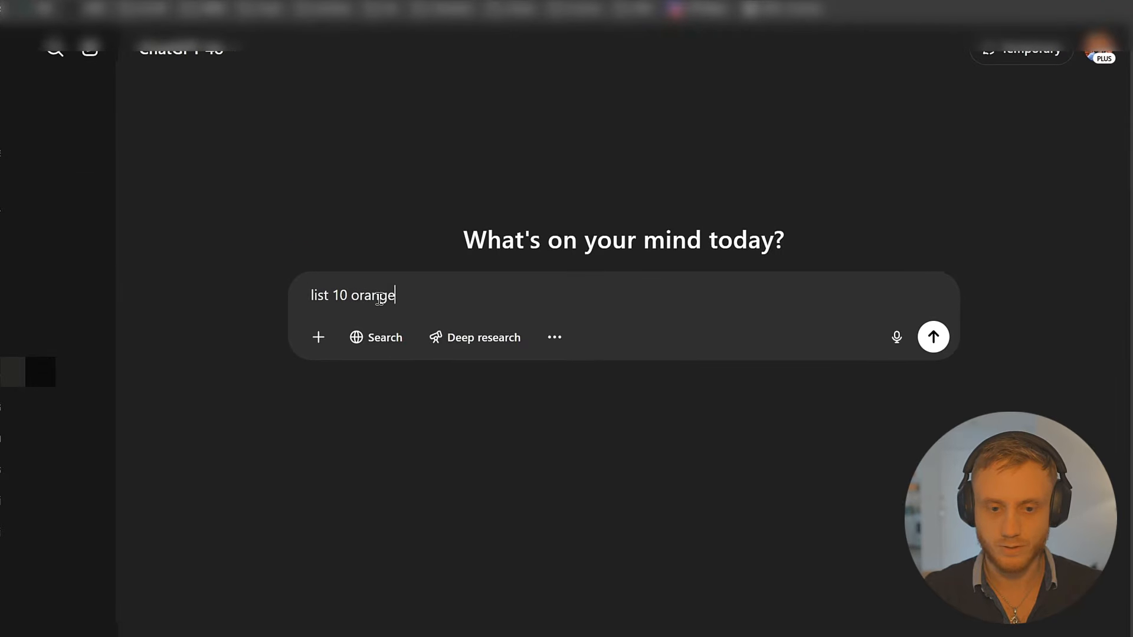
pyautogui.write(' county, calif')
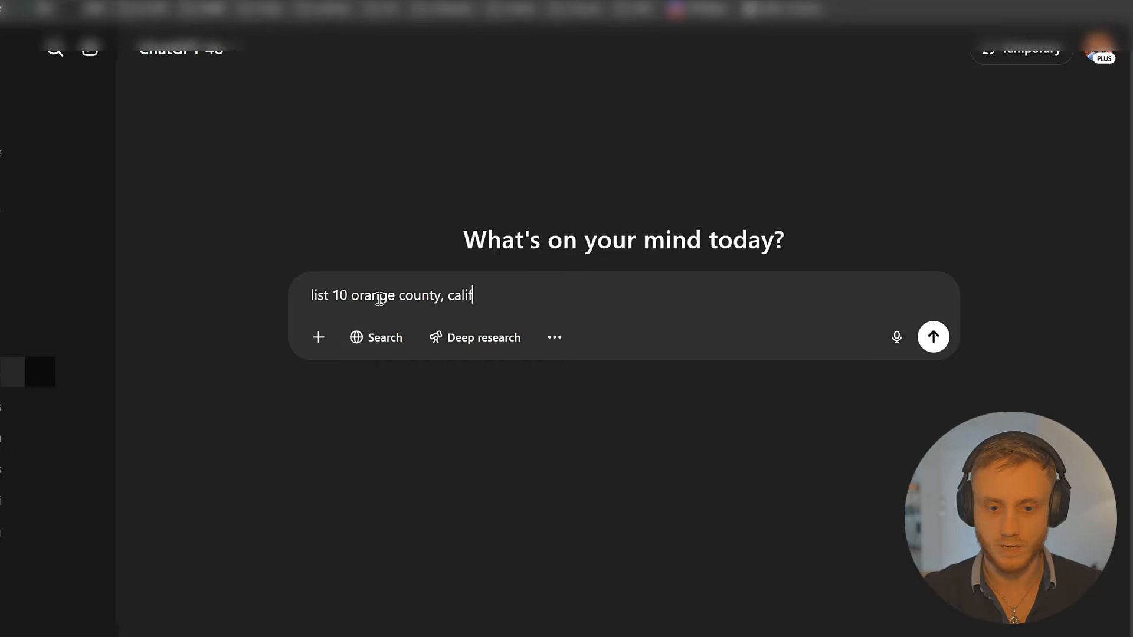
pyautogui.write('ornia cities.')
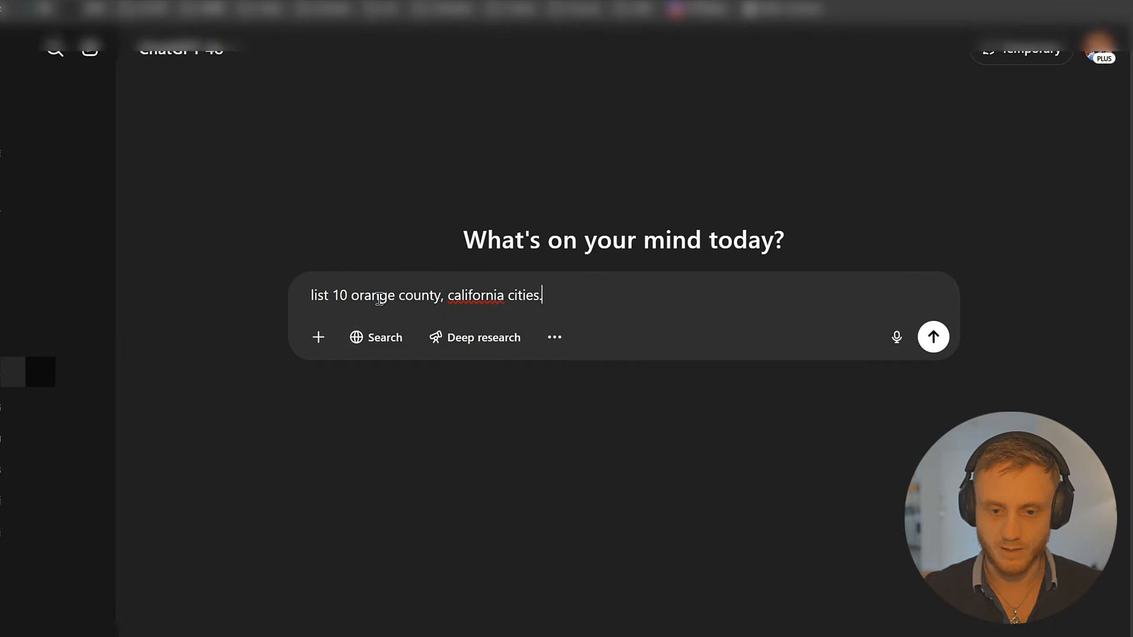
pyautogui.press('BackSpace')
pyautogui.write(' in the form')
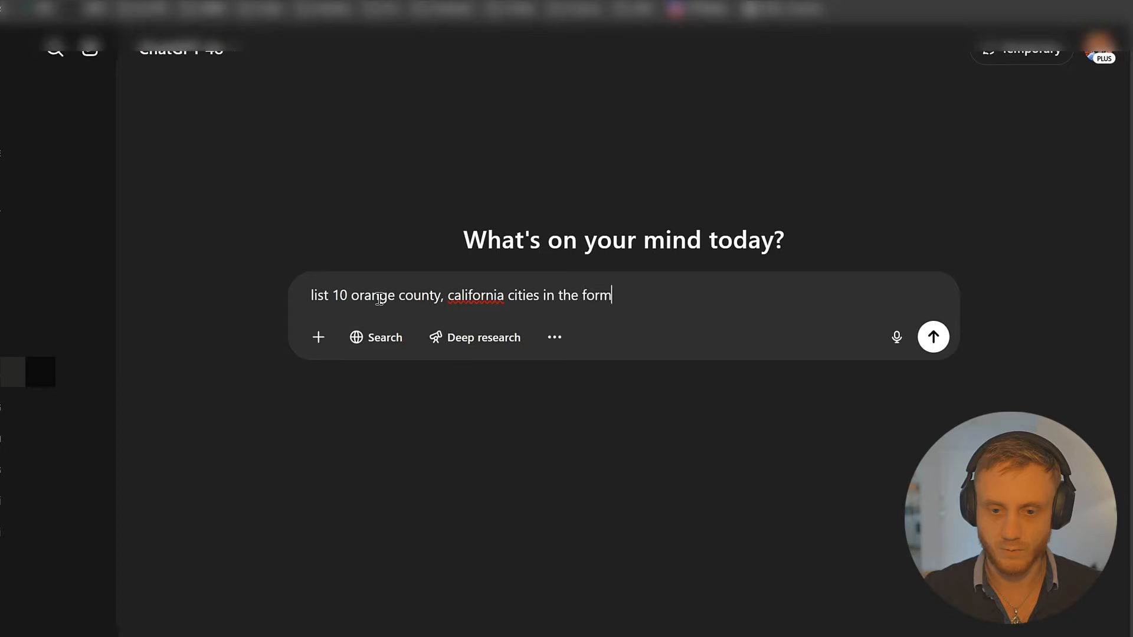
pyautogui.write(': city')
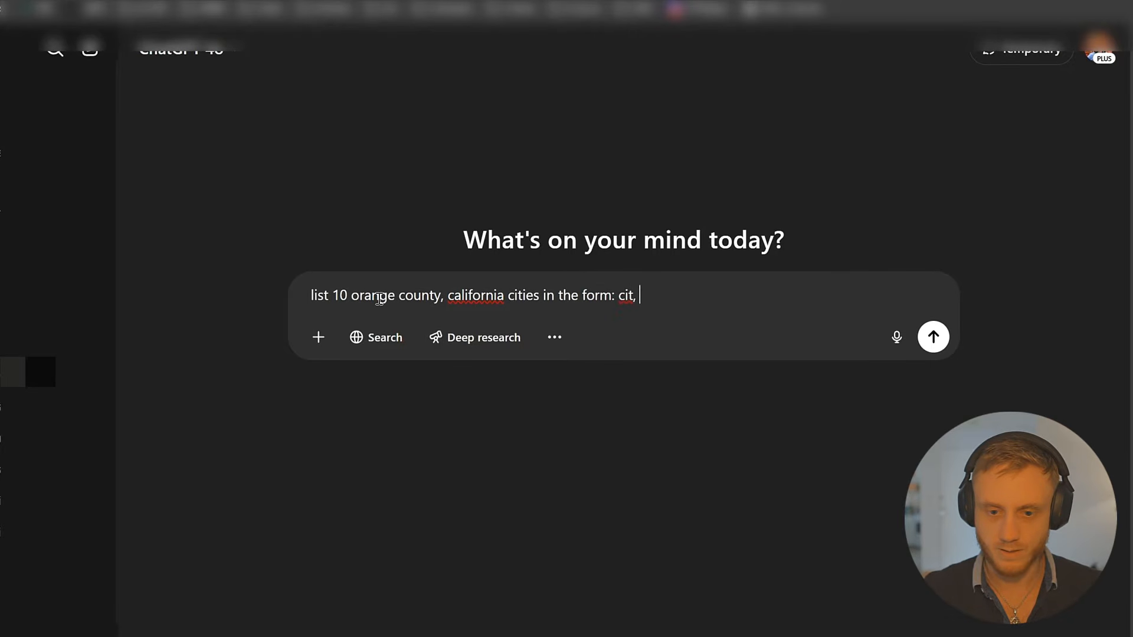
pyautogui.write(', united states')
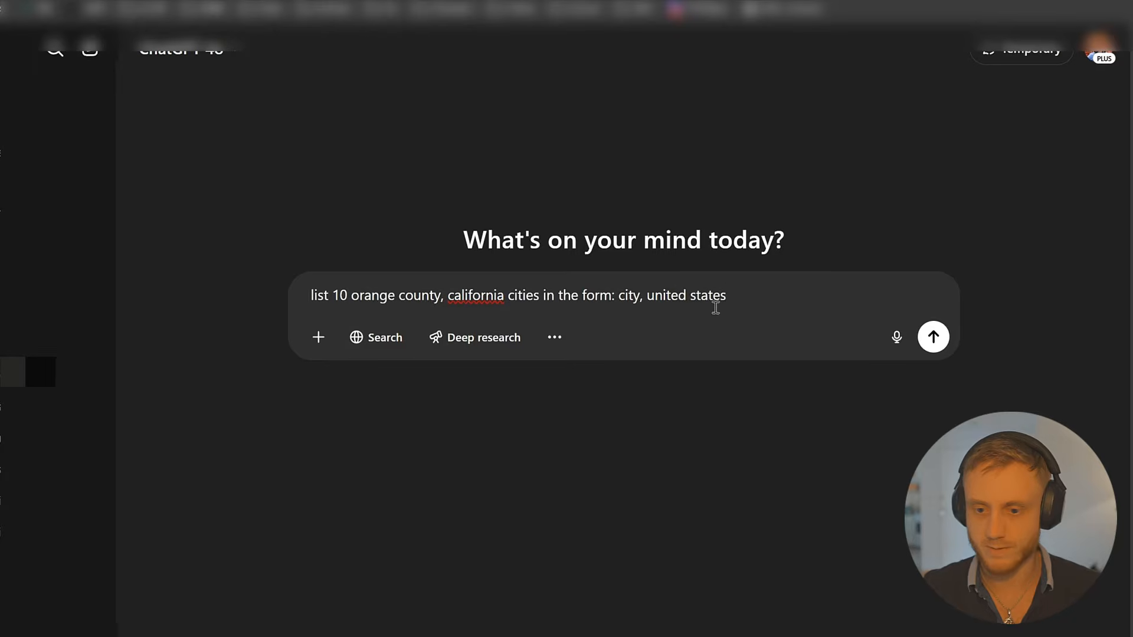
pyautogui.press('Return')
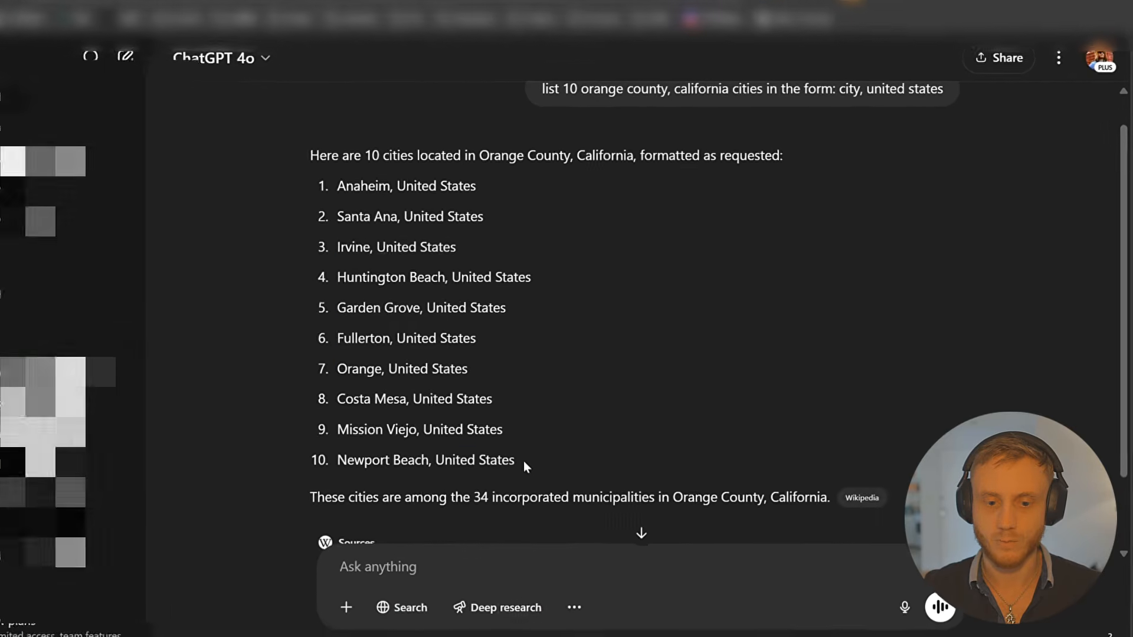
# - Copy the ten listed Orange County cities, from Anaheim through Newport Beach, from the ChatGPT answer
pyautogui.moveTo(524, 463); pyautogui.dragTo(387, 200)
pyautogui.rightClick(387, 202)
pyautogui.click(405, 210)
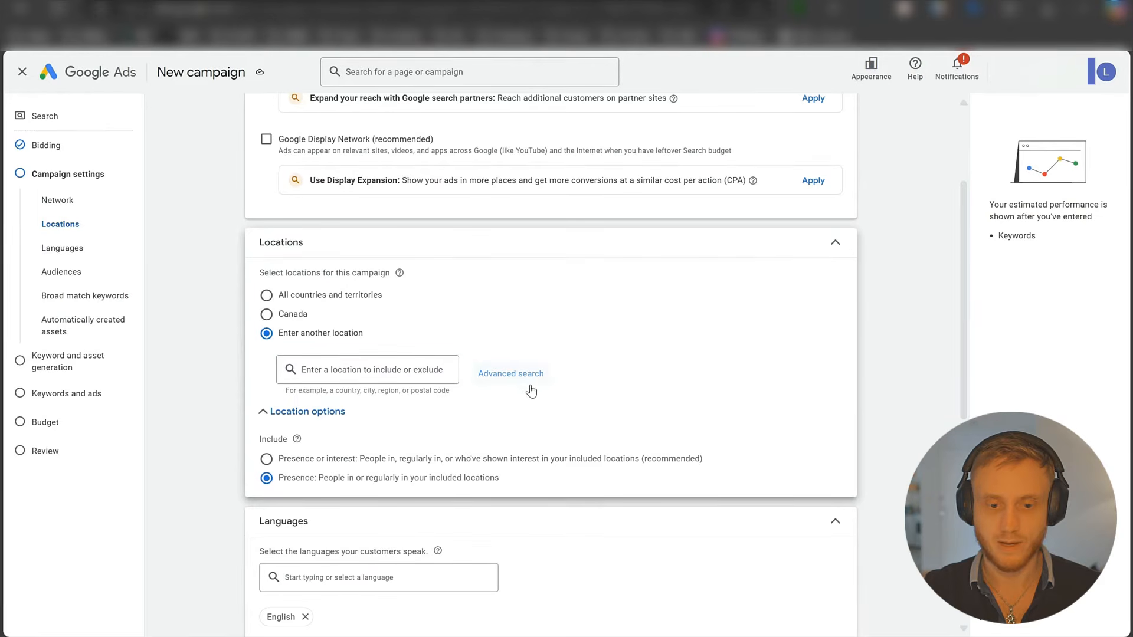
# - In Google Ads, open the advanced location search, enable adding locations in bulk, and look up the pasted city list
pyautogui.click(511, 374)
pyautogui.click(275, 211)
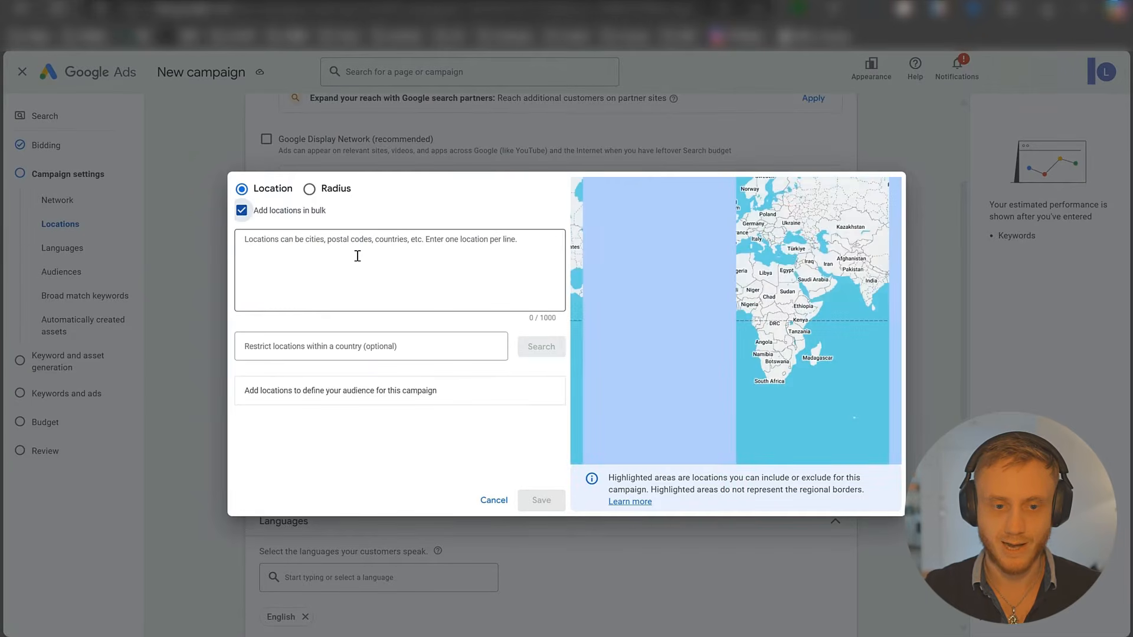
pyautogui.click(354, 253)
pyautogui.hotkey('ctrl', 'v')
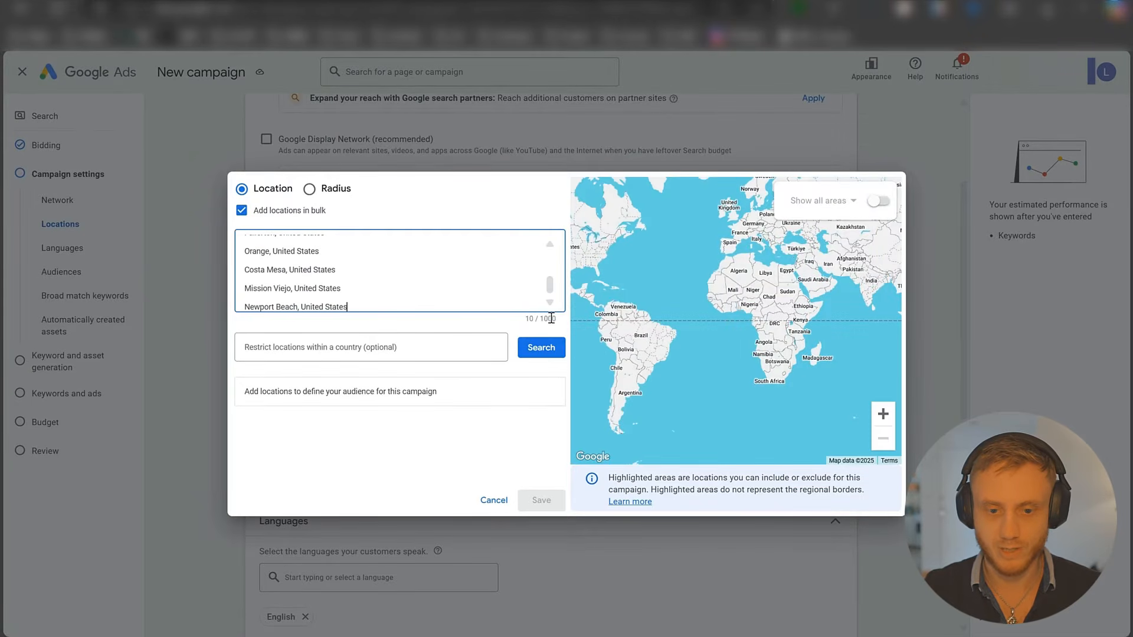
pyautogui.click(541, 349)
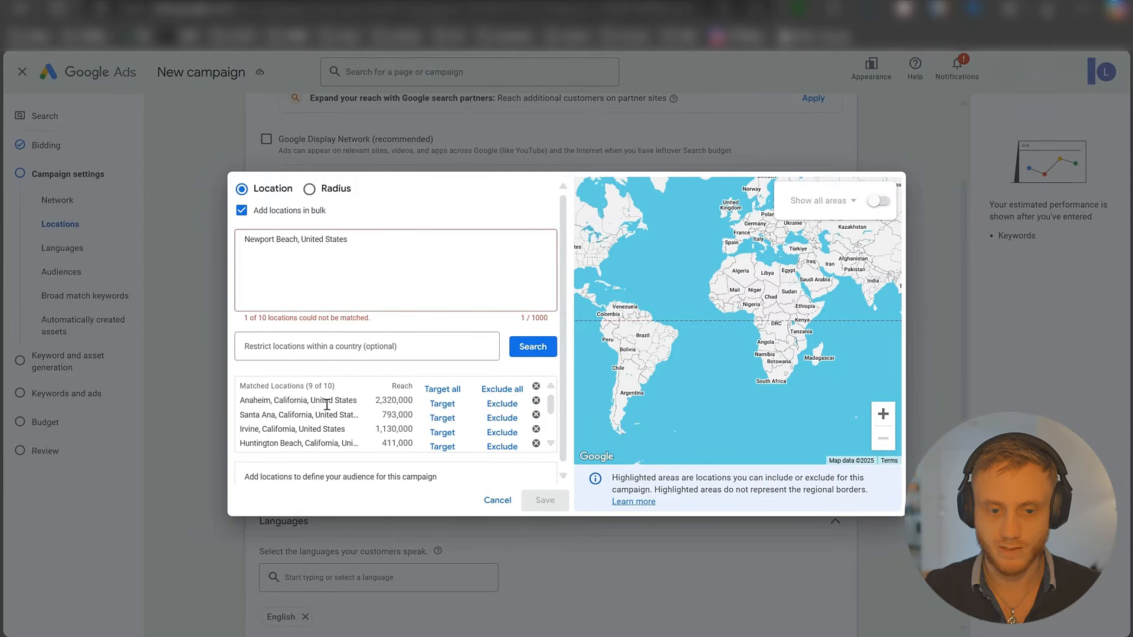
# - Target all matched city locations and inspect their coverage around Orange County on the map
pyautogui.scroll(-3, 299, 413)
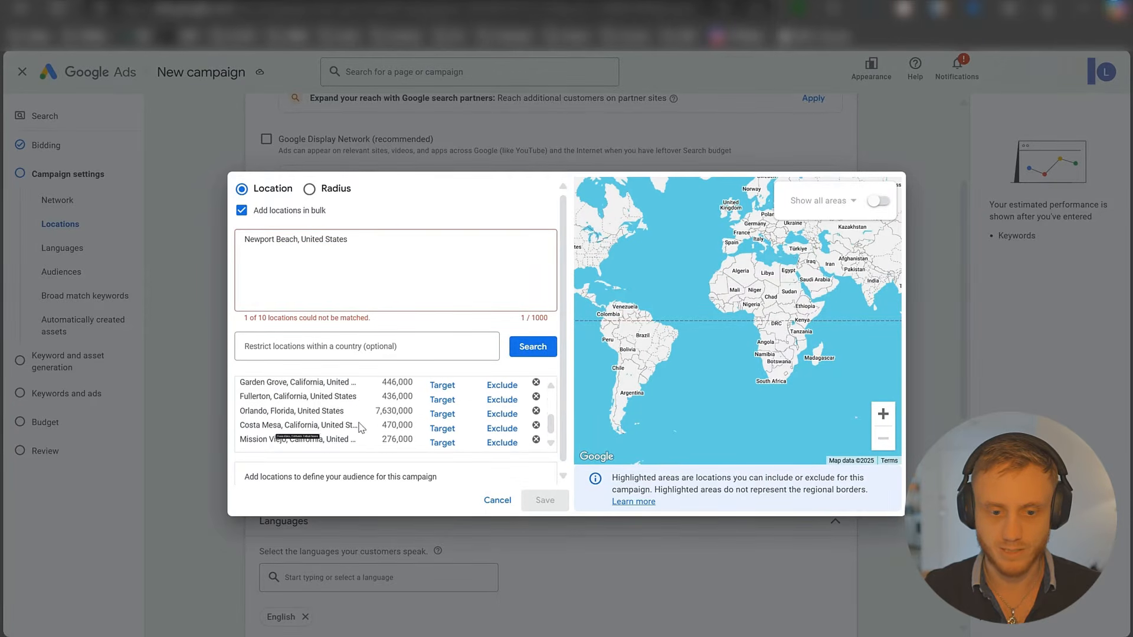
pyautogui.scroll(3, 307, 419)
pyautogui.click(442, 389)
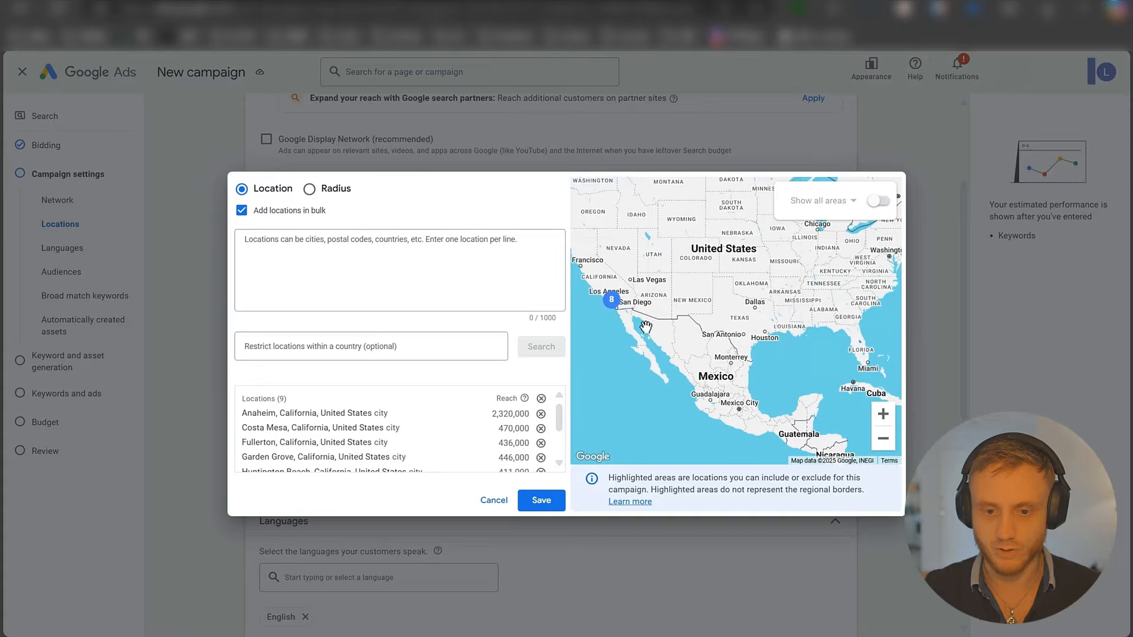
pyautogui.scroll(3, 711, 358)
pyautogui.keyDown('ctrl'); pyautogui.scroll(5, 679, 363); pyautogui.keyUp('ctrl')
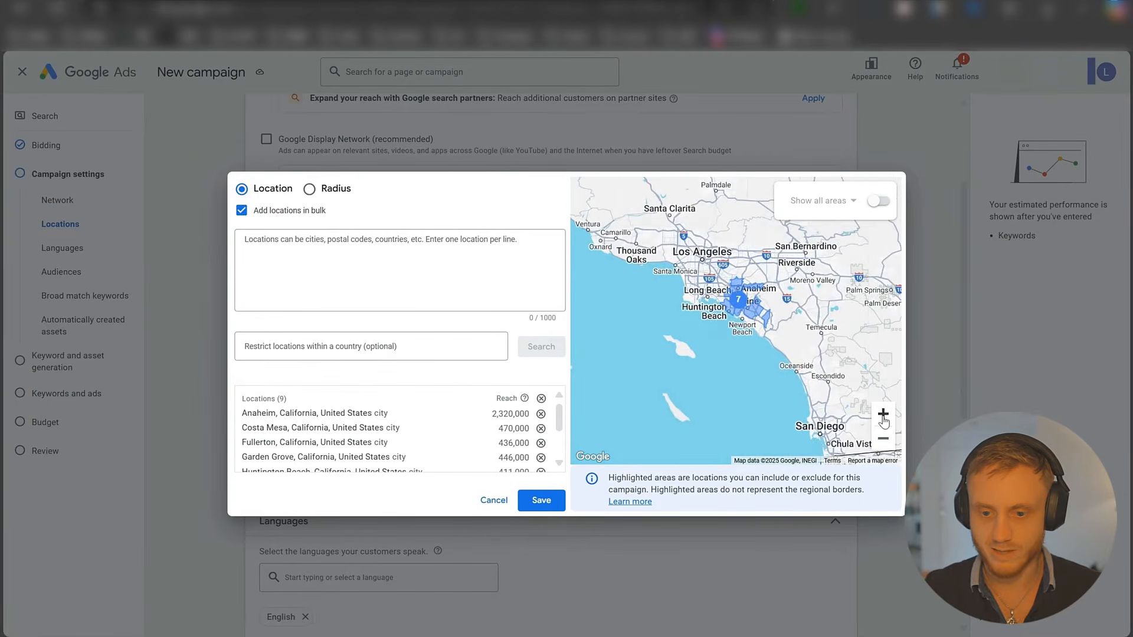
pyautogui.keyDown('ctrl'); pyautogui.scroll(2, 679, 319); pyautogui.keyUp('ctrl')
pyautogui.moveTo(865, 390); pyautogui.dragTo(766, 433)
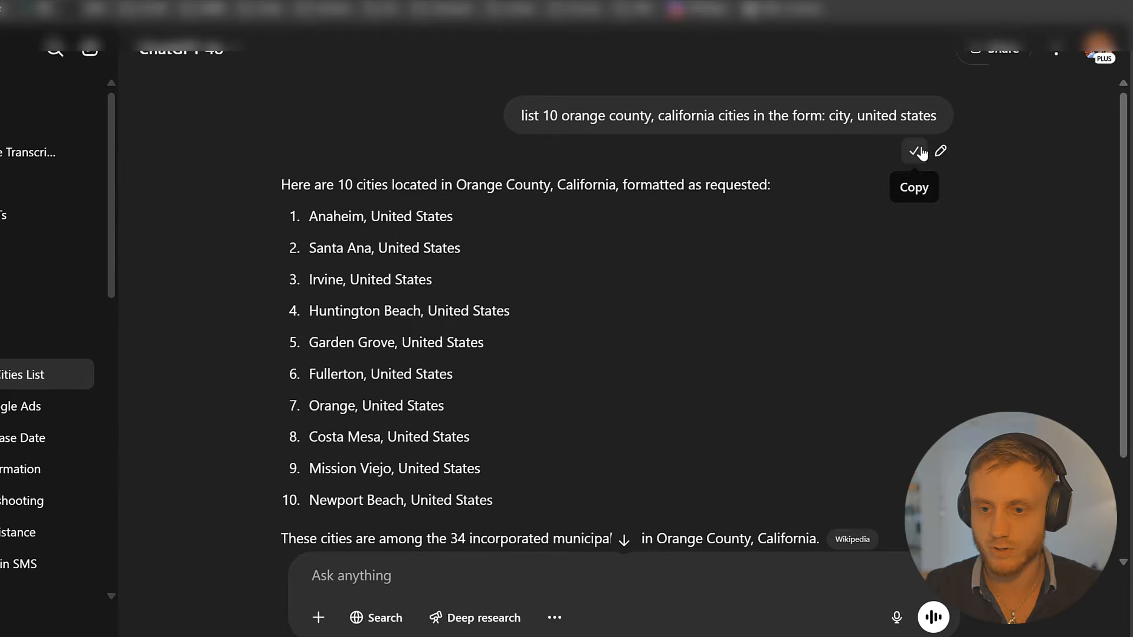
# - Switch to ChatGPT and reuse the earlier prompt as "list 10 orange county, california zipcodes in the form: zipcode, united states"
pyautogui.click(914, 151)
pyautogui.click(359, 574)
pyautogui.hotkey('ctrl', 'v')
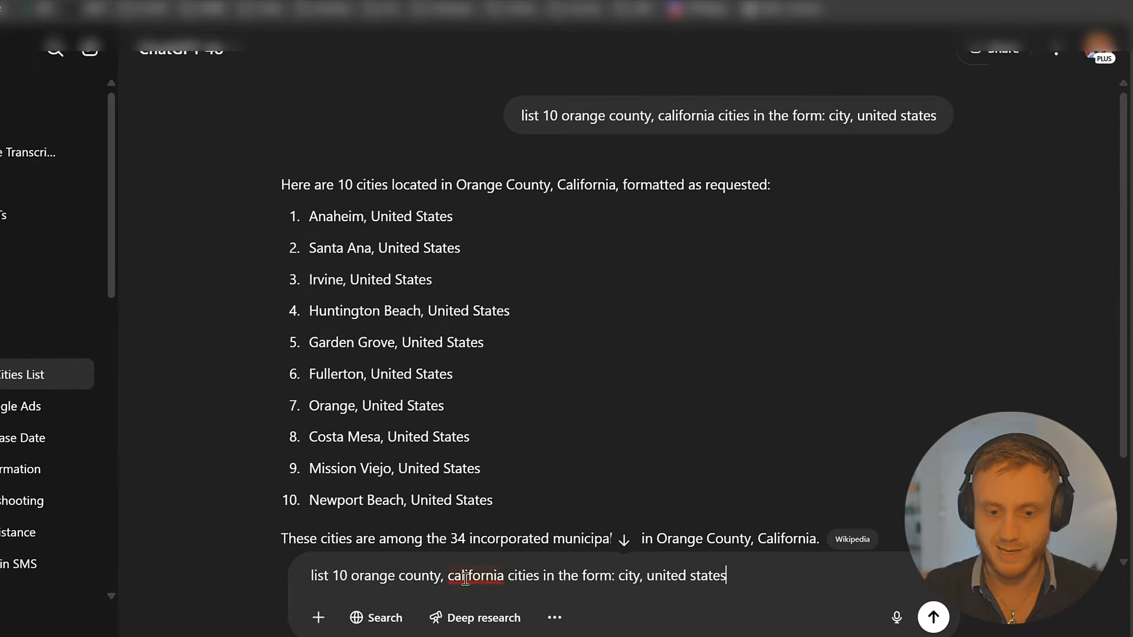
pyautogui.doubleClick(524, 575)
pyautogui.write('zipcodes')
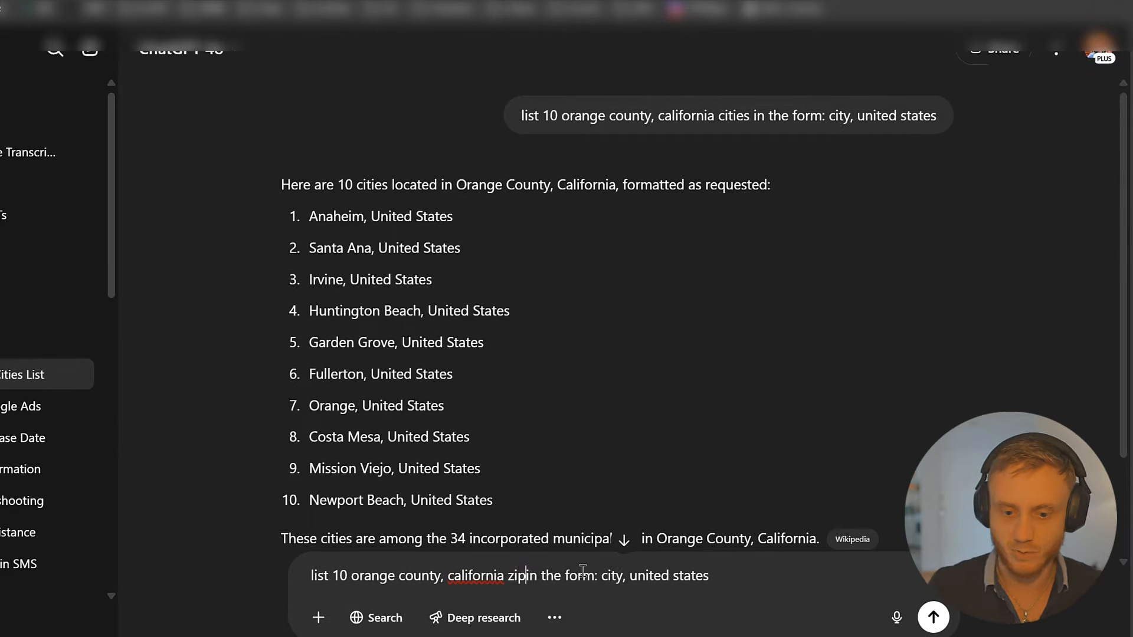
pyautogui.doubleClick(654, 577)
pyautogui.write('zipcode')
pyautogui.press('Return')
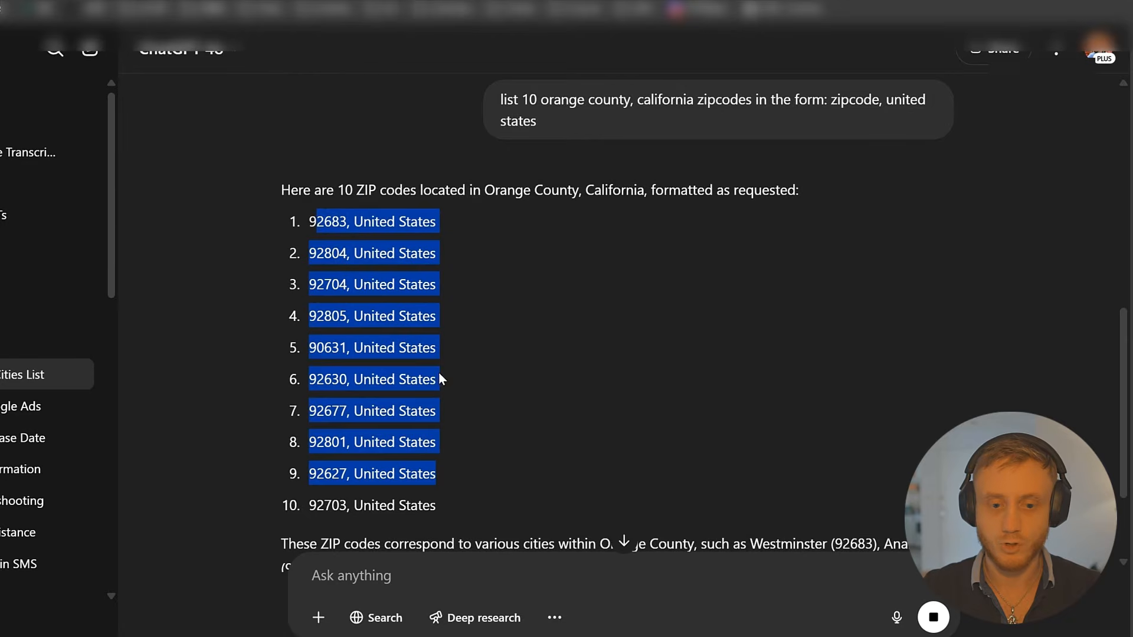
# - Copy all ten listed Orange County ZIP codes from the ChatGPT answer
pyautogui.click(455, 518)
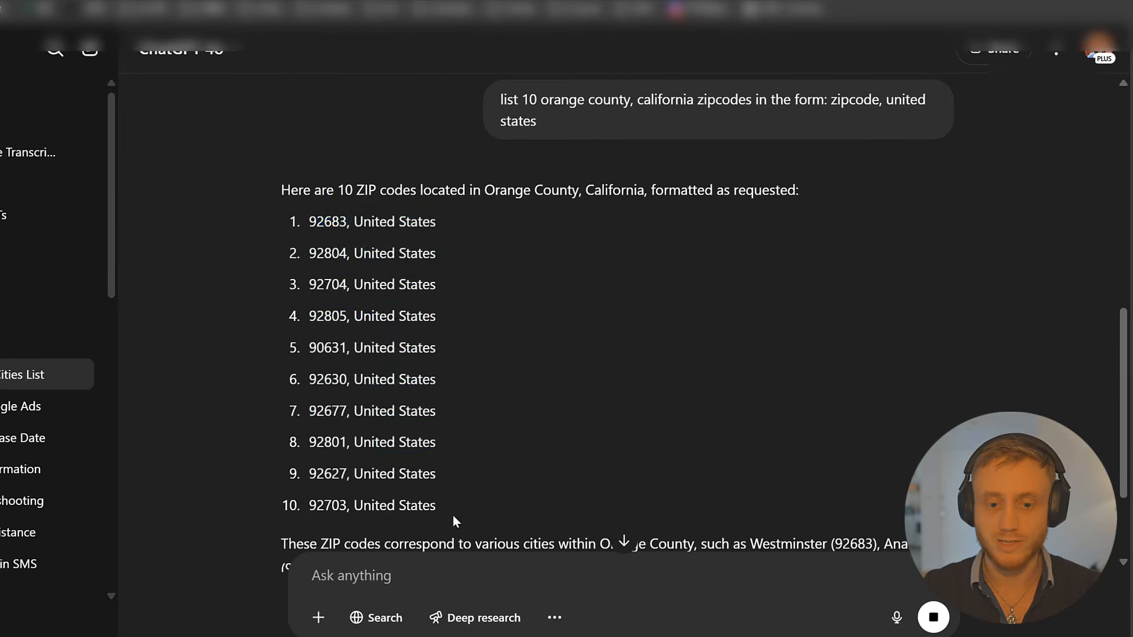
pyautogui.moveTo(437, 473); pyautogui.dragTo(308, 250)
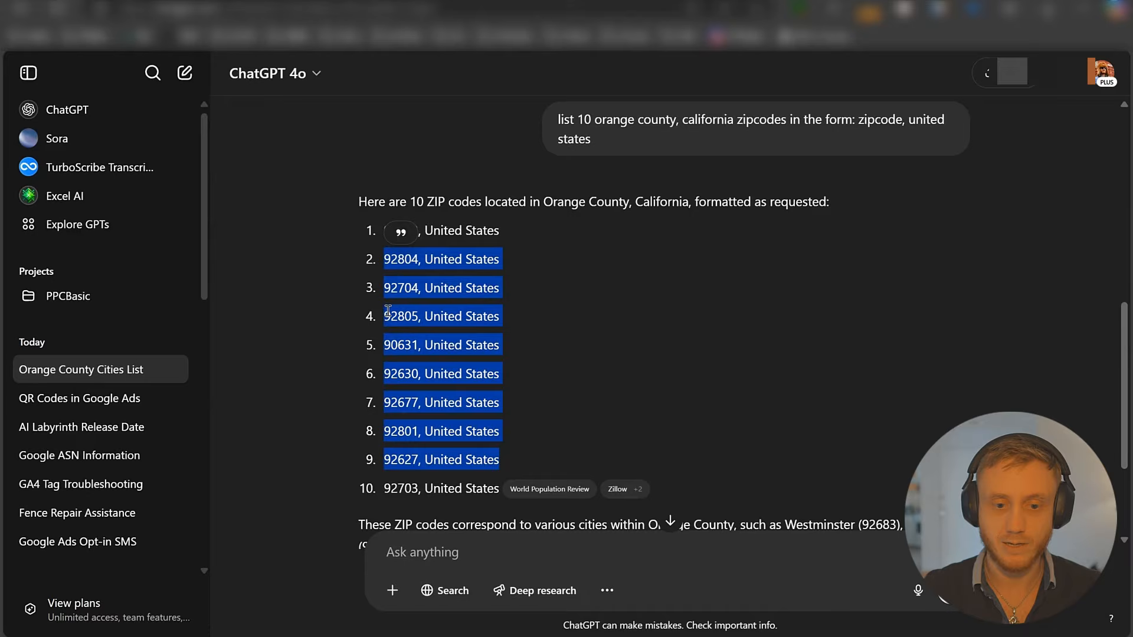
pyautogui.click(384, 231)
pyautogui.moveTo(385, 232); pyautogui.dragTo(499, 488)
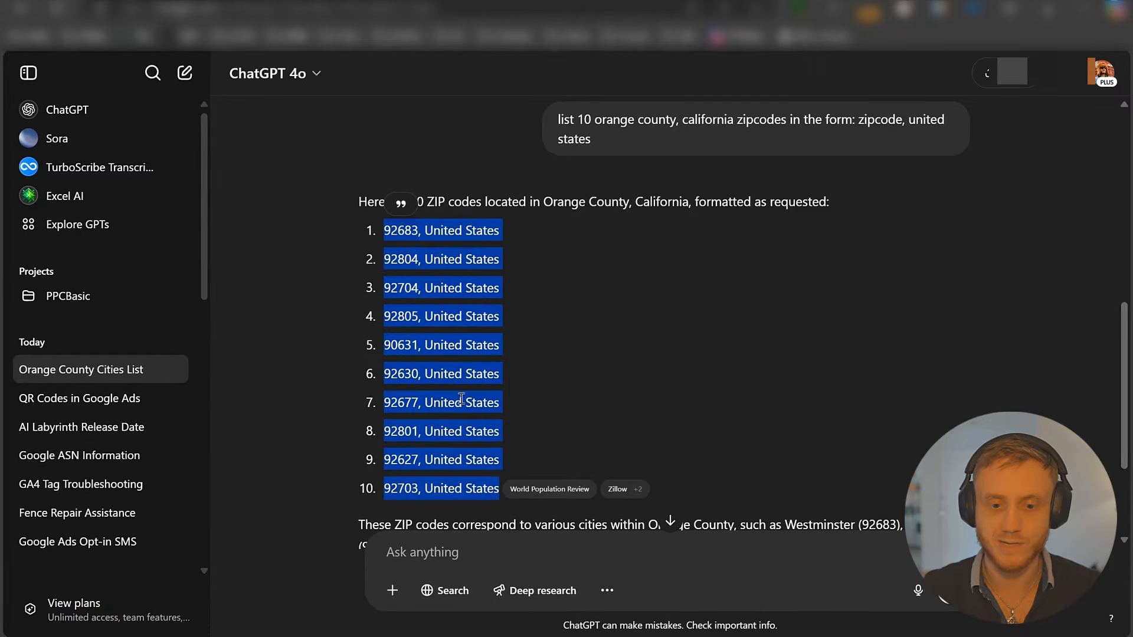
pyautogui.rightClick(457, 405)
pyautogui.click(527, 91)
# - In Google Ads, look up the pasted ZIP codes in bulk, target all matches, and save the campaign's locations
pyautogui.click(578, 2)
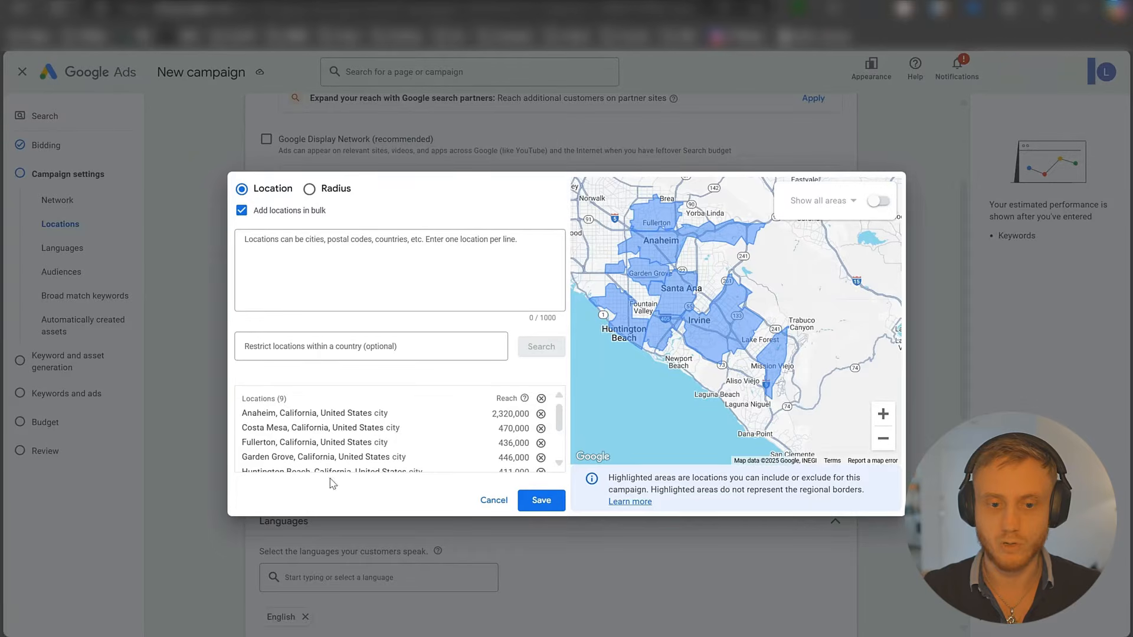
pyautogui.click(345, 257)
pyautogui.hotkey('ctrl', 'v')
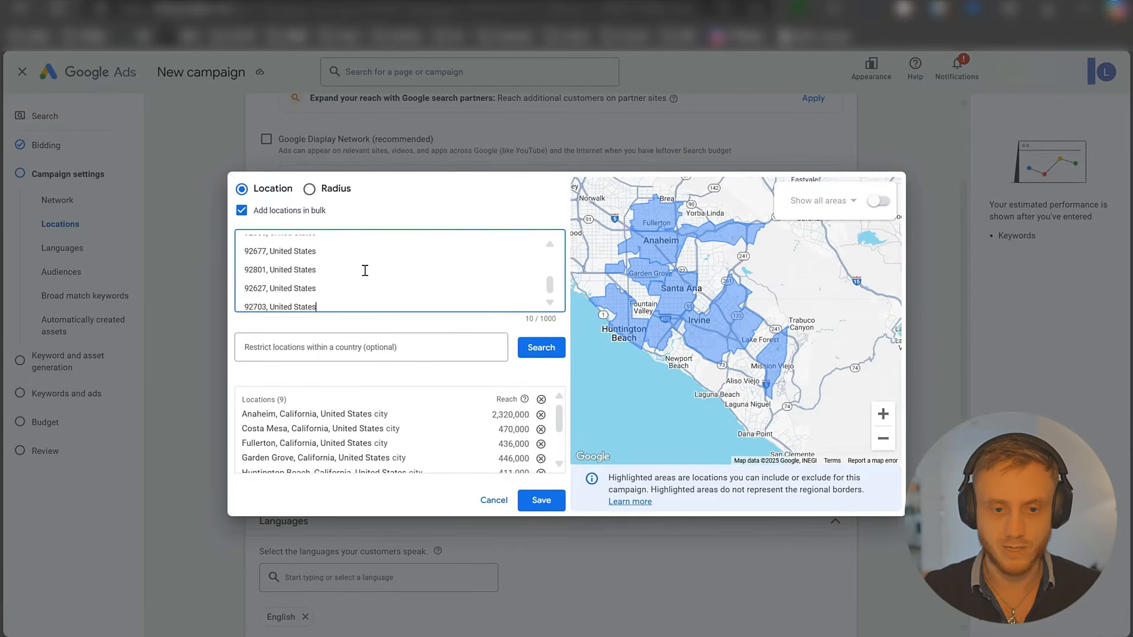
pyautogui.click(539, 347)
pyautogui.click(450, 389)
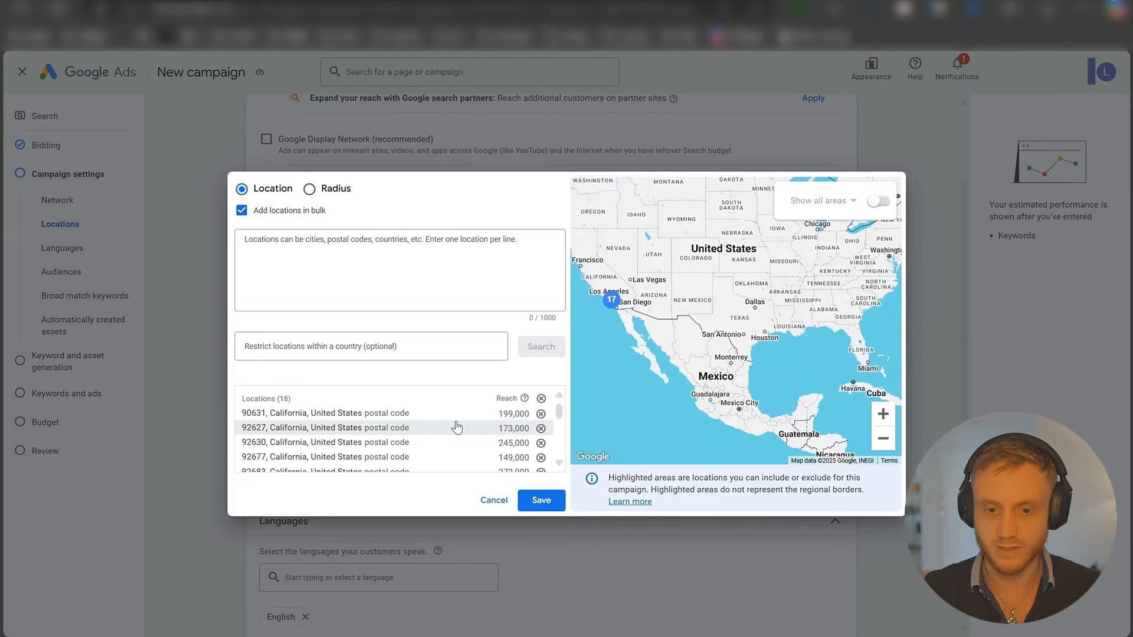
pyautogui.click(540, 501)
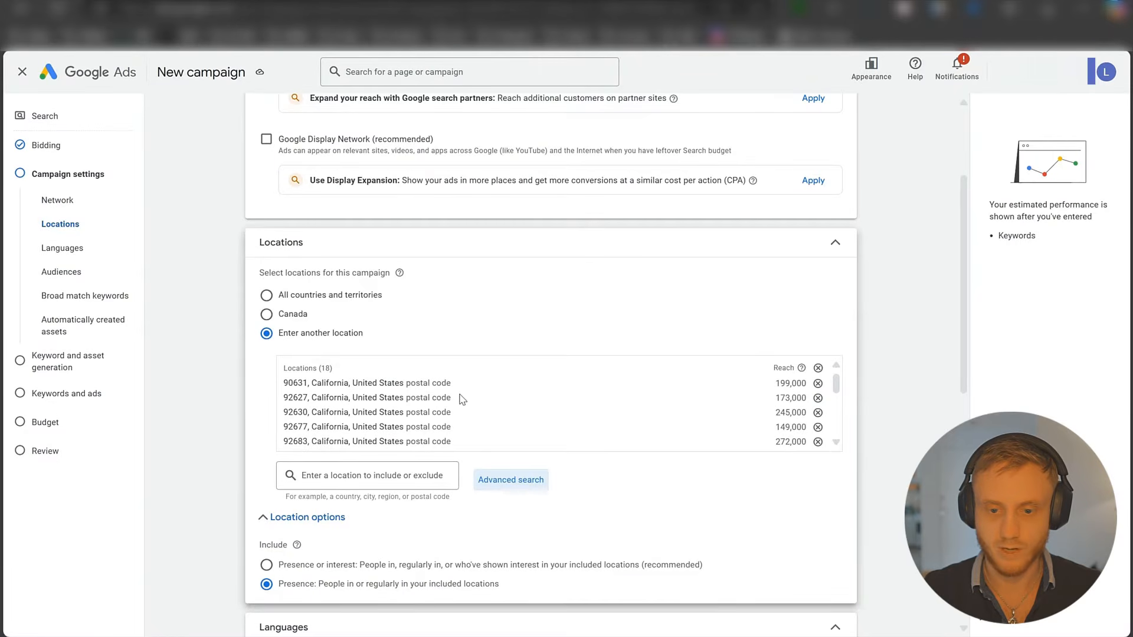
# - Set the campaign's ad schedule to Mondays - Fridays, 09:00 to 21:00, and check the account time zone
pyautogui.scroll(-5, 462, 400)
pyautogui.scroll(-4, 300, 429)
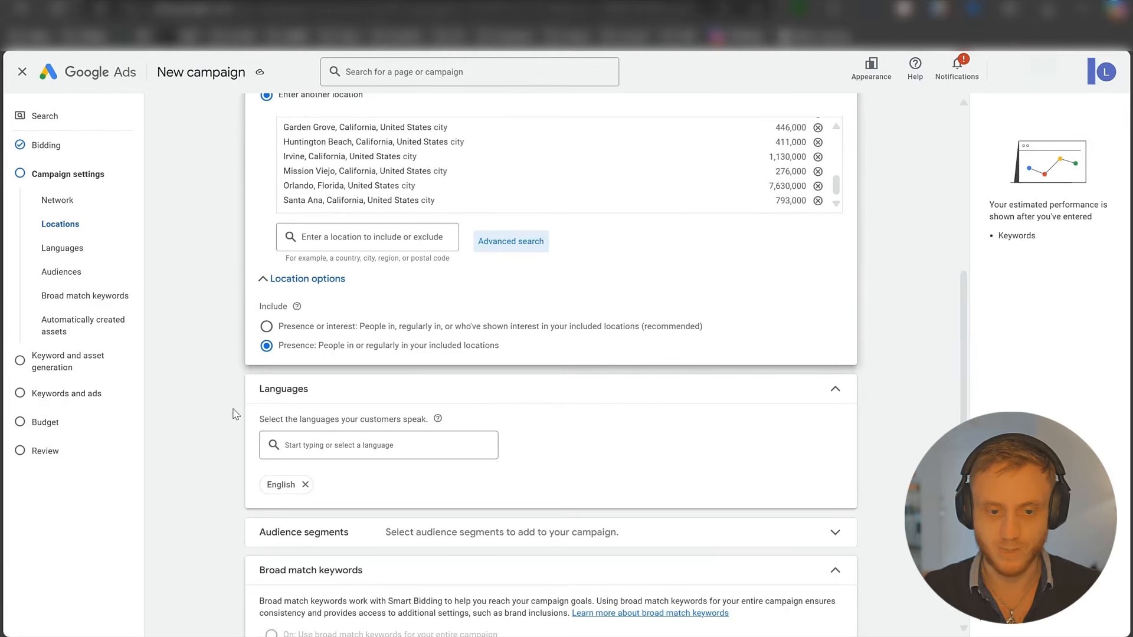
pyautogui.scroll(6, 608, 266)
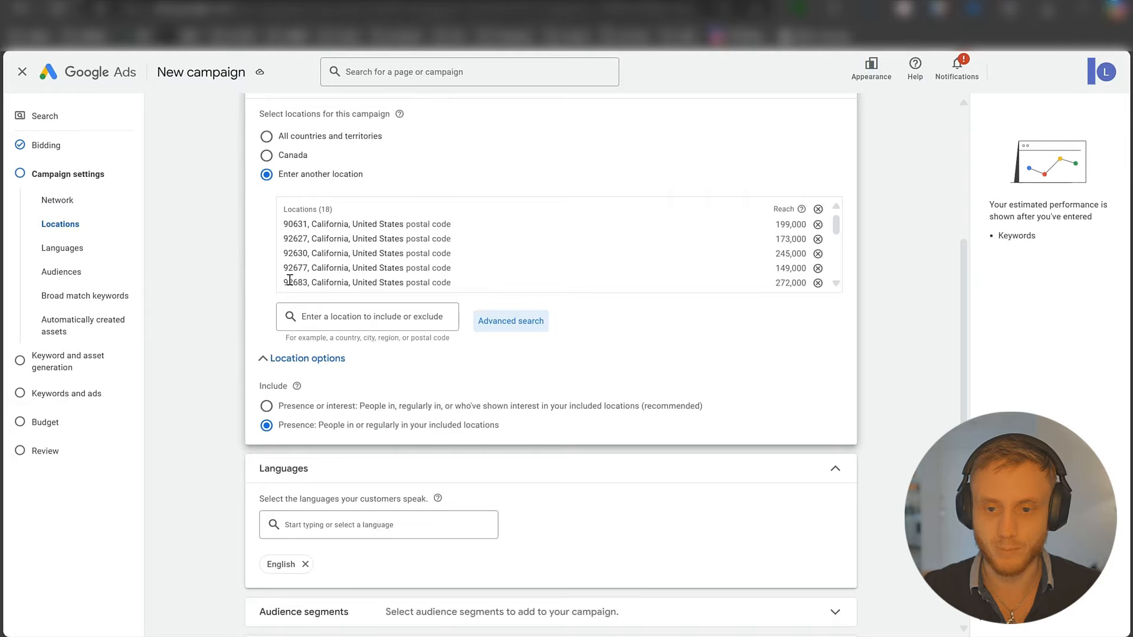
pyautogui.scroll(-6, 203, 369)
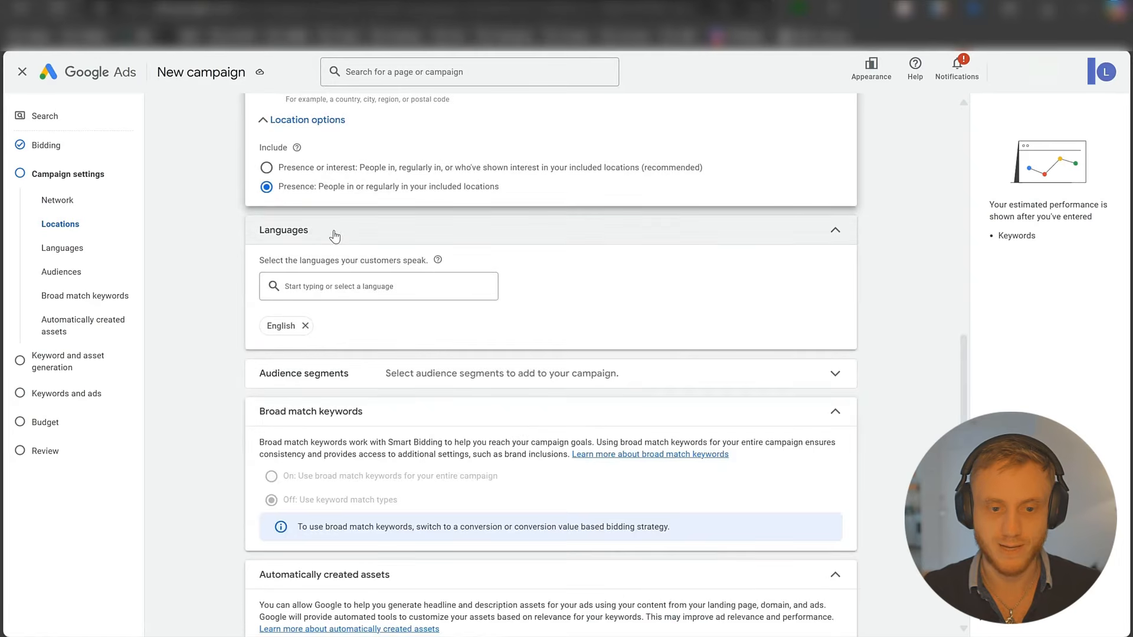
pyautogui.scroll(3, 219, 376)
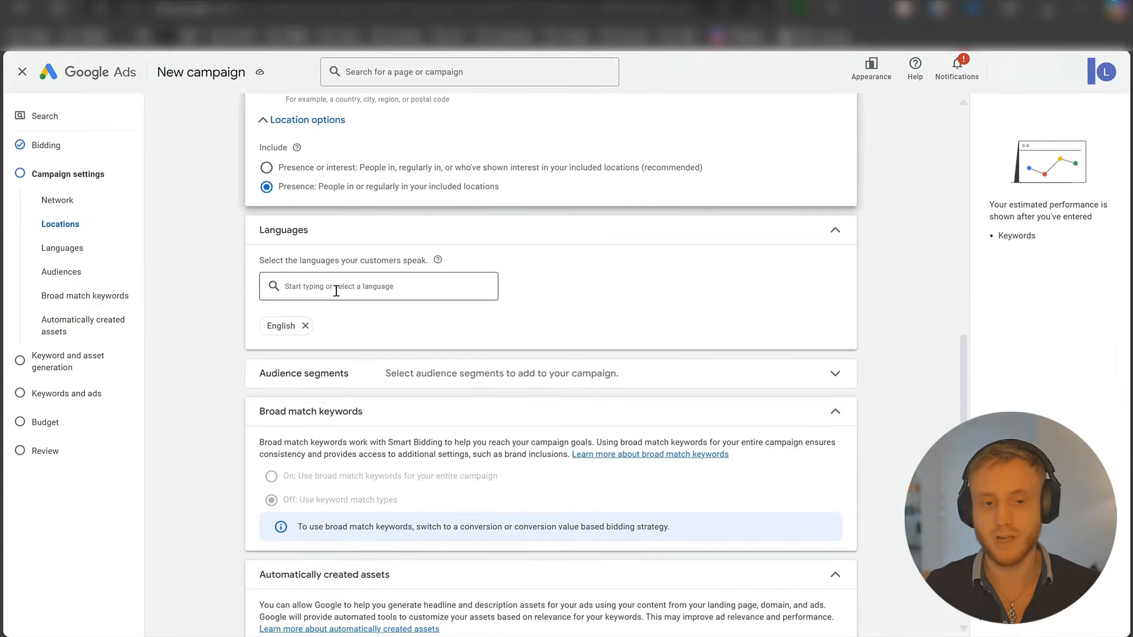
pyautogui.scroll(-5, 234, 429)
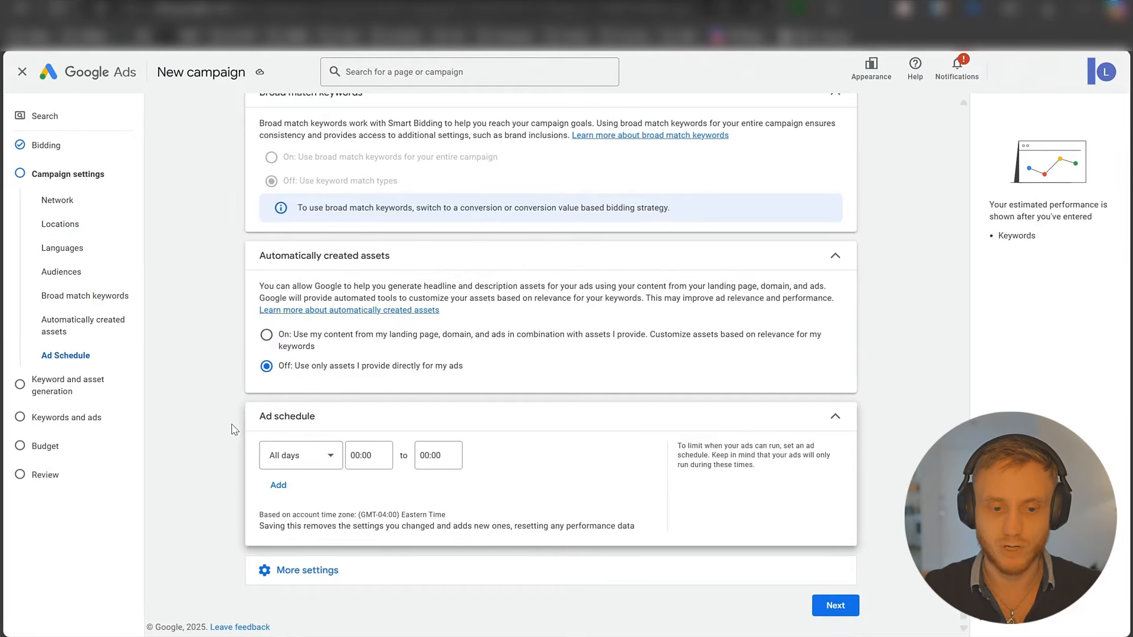
pyautogui.click(322, 457)
pyautogui.click(298, 292)
pyautogui.click(385, 463)
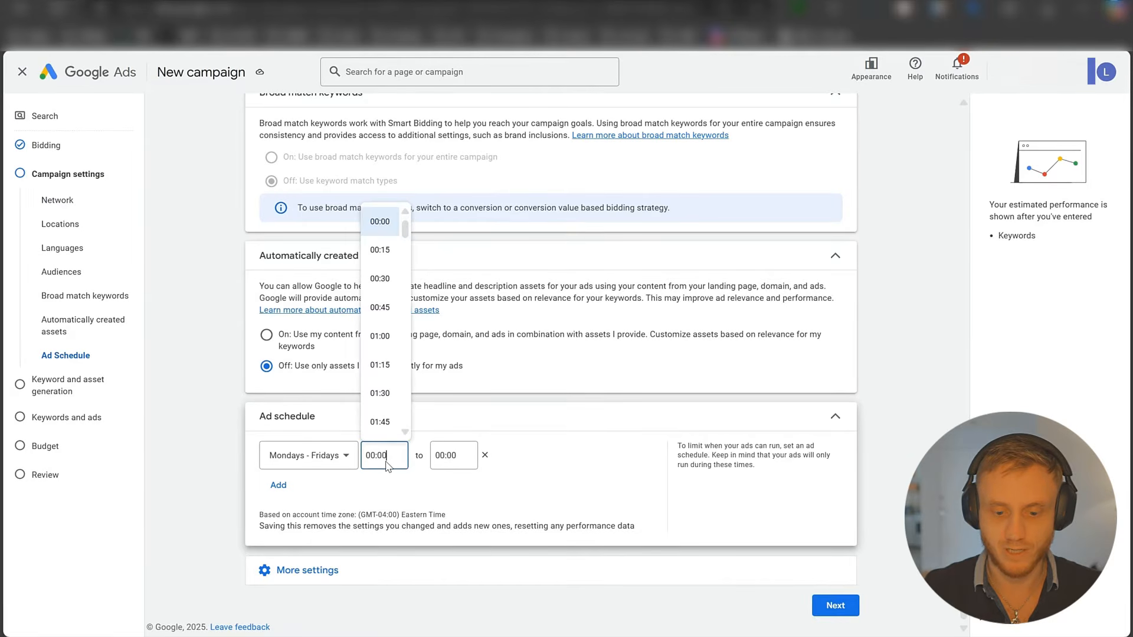
pyautogui.scroll(-3, 380, 410)
pyautogui.scroll(-20, 465, 328)
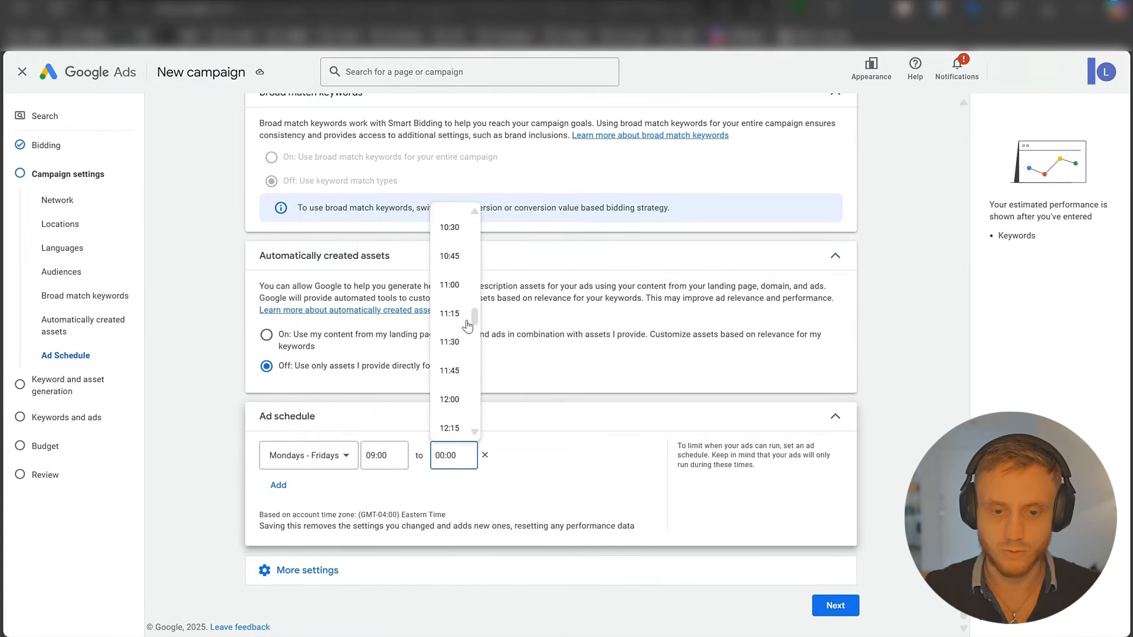
pyautogui.click(449, 399)
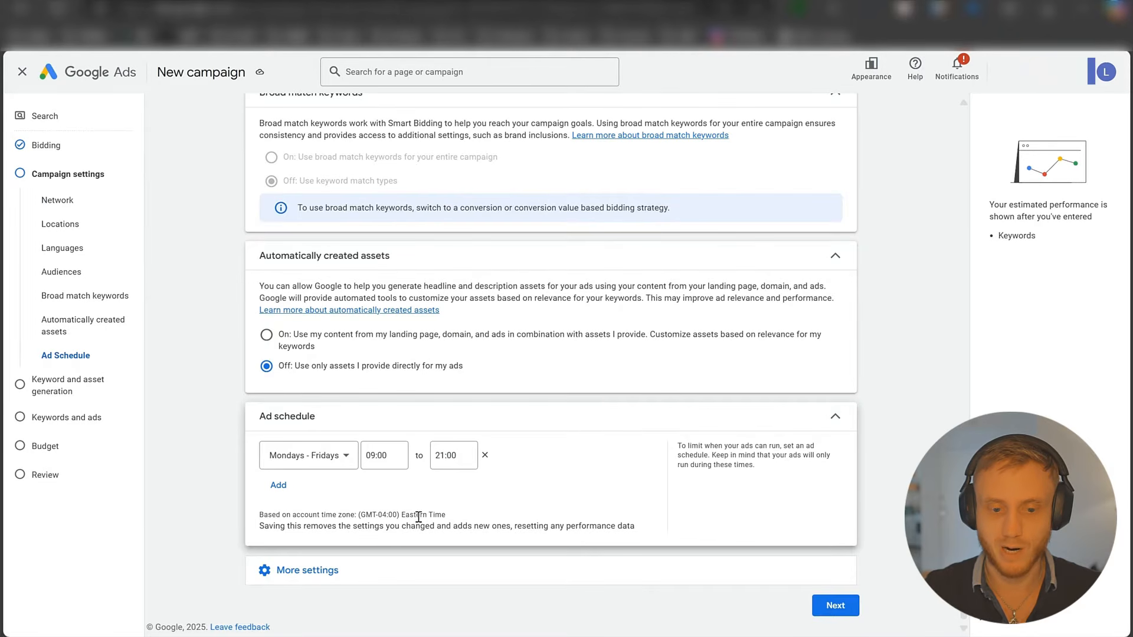
pyautogui.moveTo(405, 513); pyautogui.dragTo(447, 515)
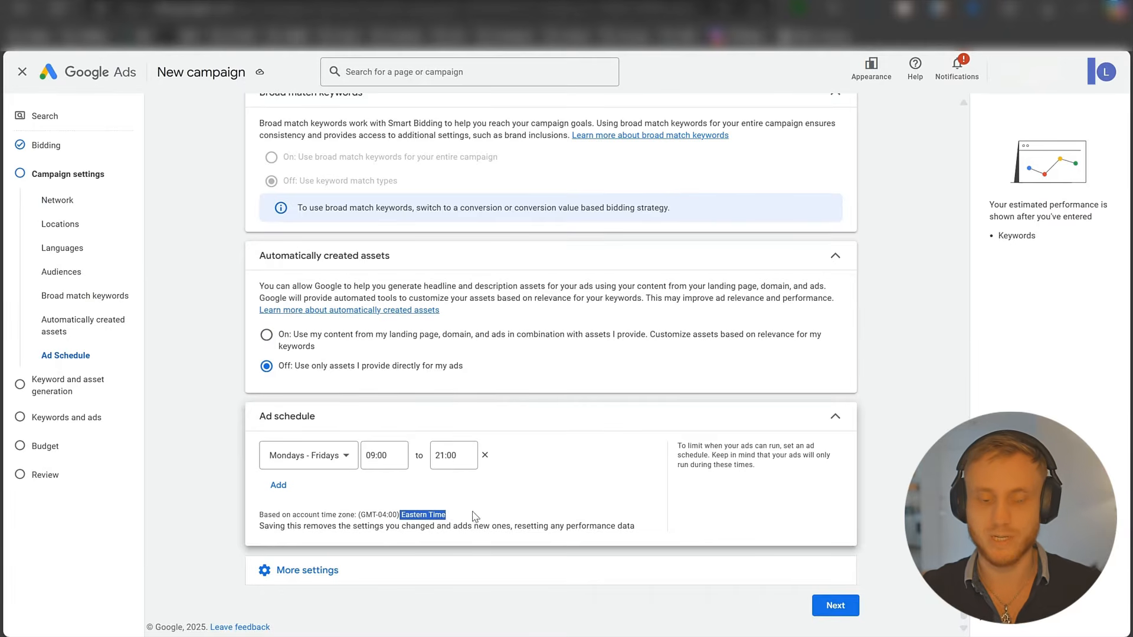
pyautogui.click(217, 474)
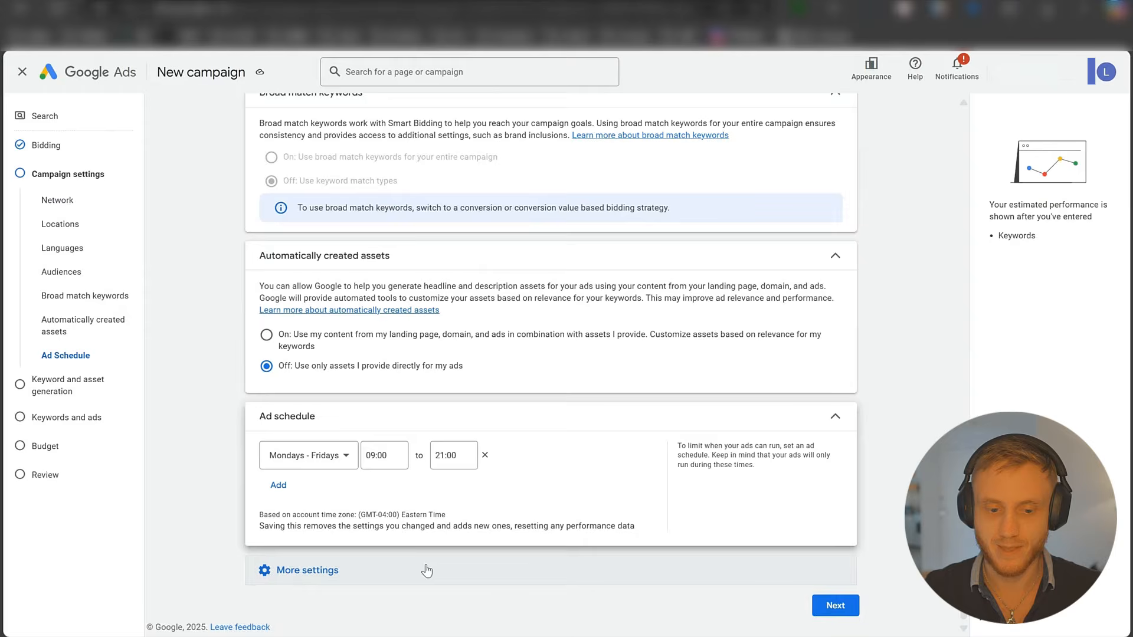
# - Reveal the additional campaign settings and continue to the keywords and ads stage, skipping keyword and asset generation
pyautogui.click(283, 569)
pyautogui.scroll(-2, 368, 523)
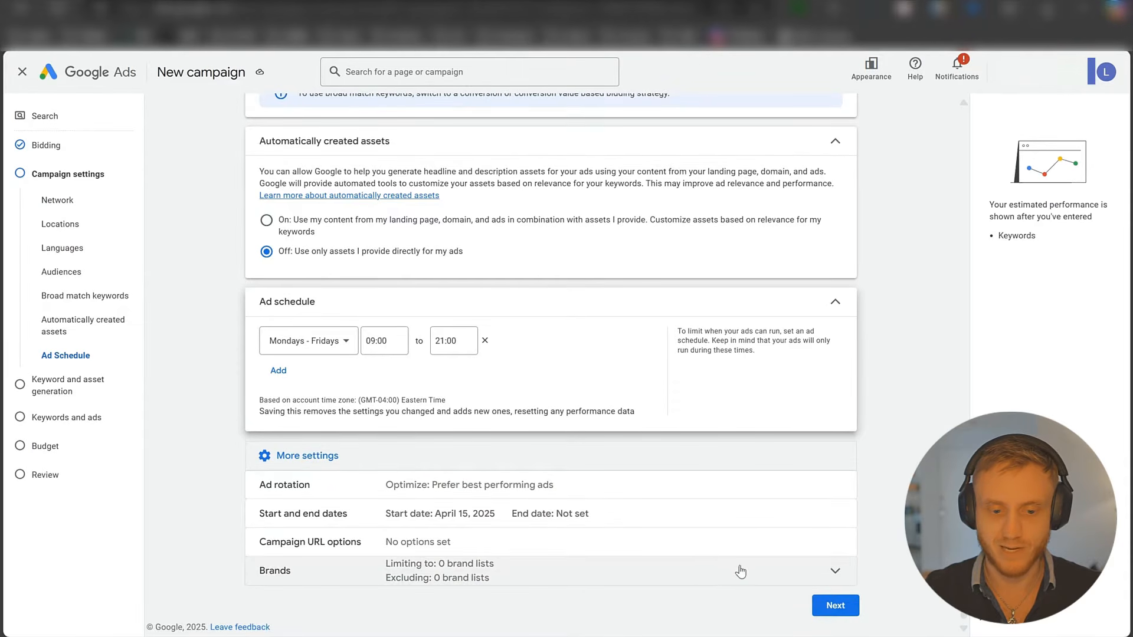
pyautogui.click(845, 610)
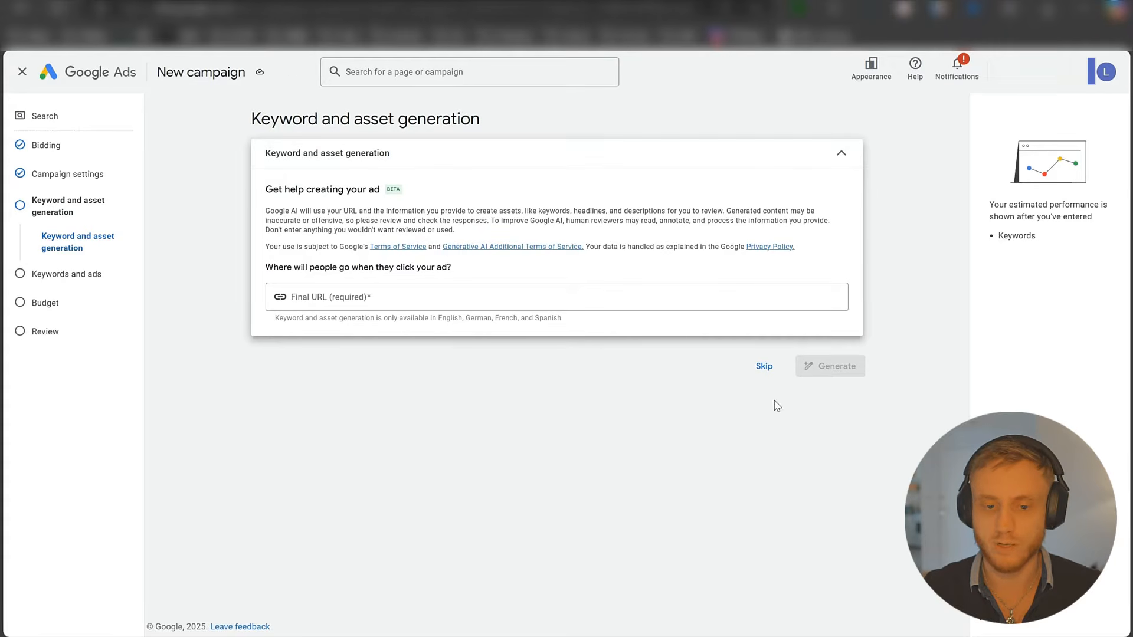
pyautogui.click(764, 367)
pyautogui.scroll(-2, 164, 381)
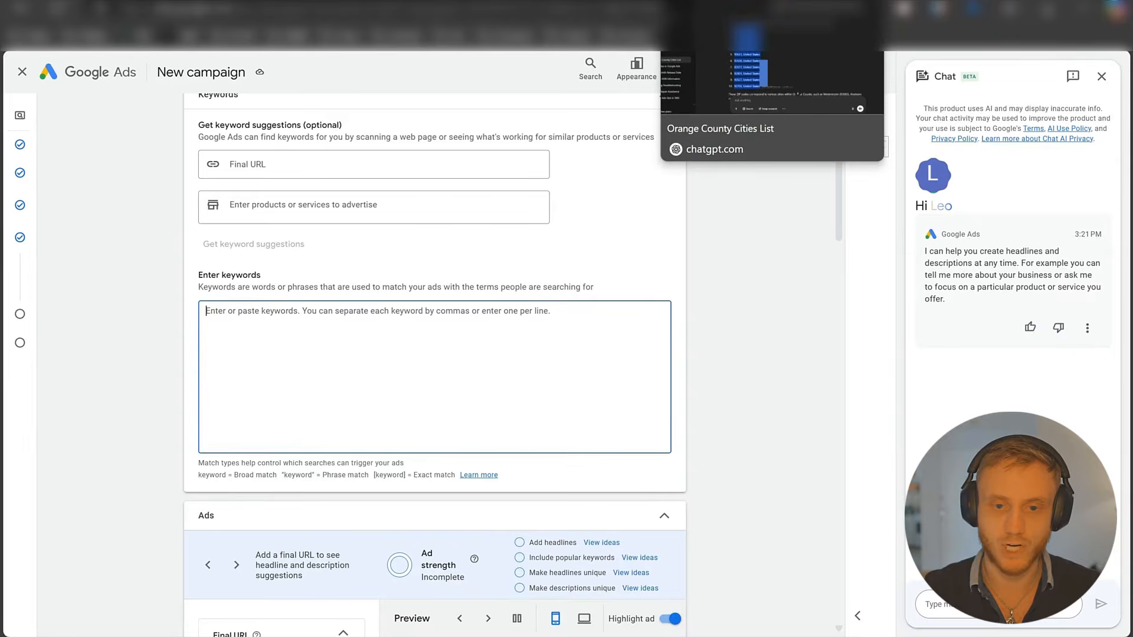
# - Switch to ChatGPT and copy the earlier ten-ZIP-code prompt into a new message
pyautogui.click(702, 1)
pyautogui.click(460, 570)
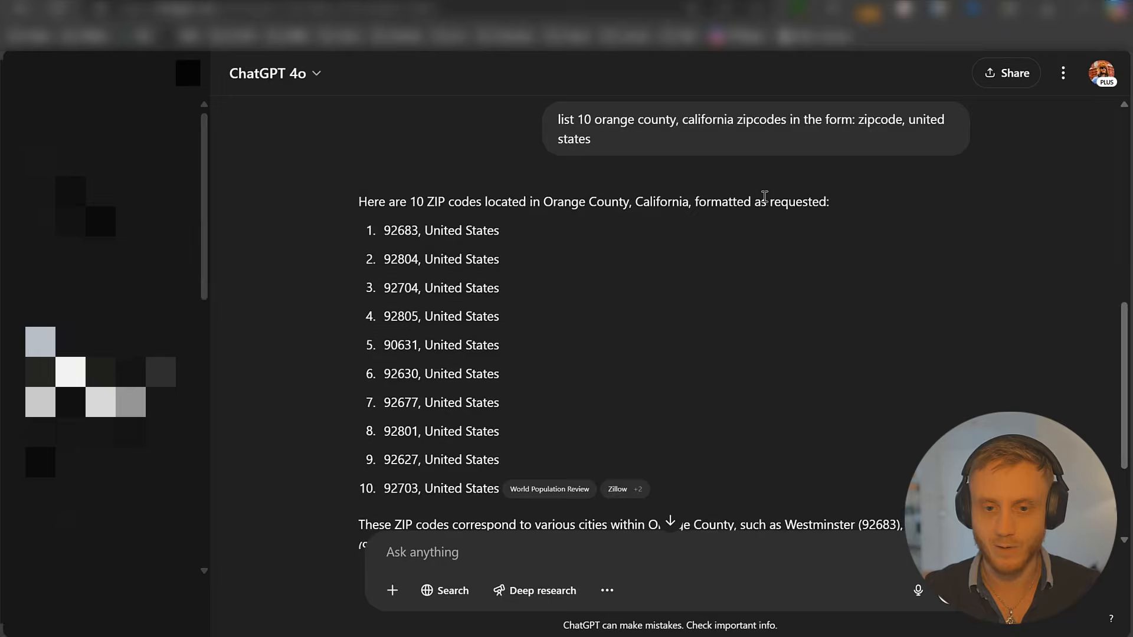
pyautogui.scroll(3, 764, 197)
pyautogui.moveTo(593, 300); pyautogui.dragTo(558, 282)
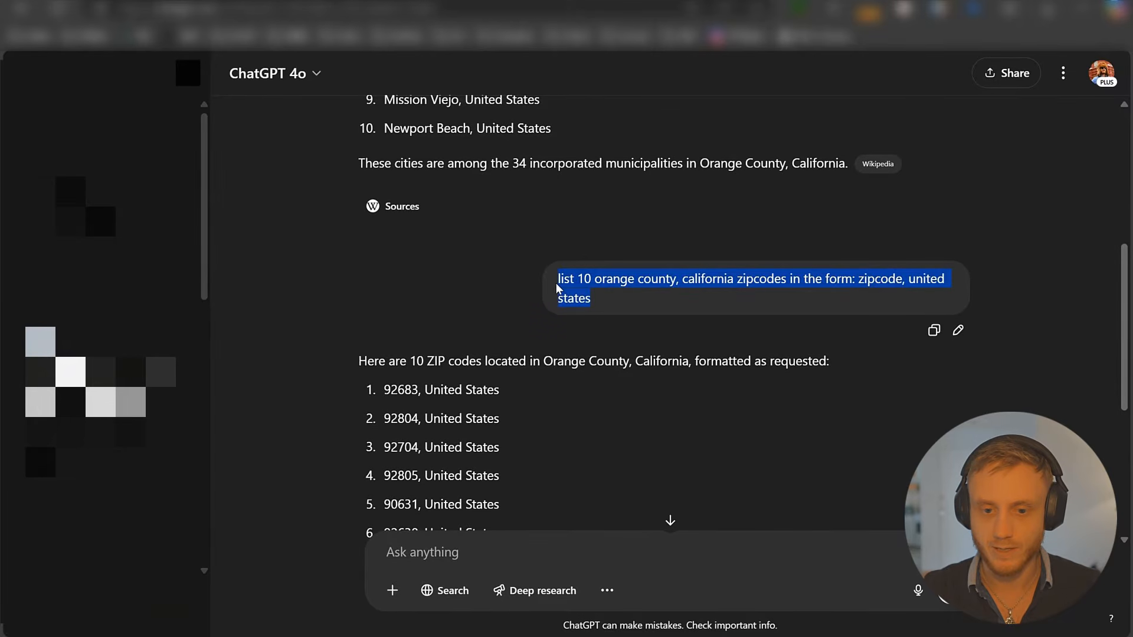
pyautogui.hotkey('ctrl', 'c')
pyautogui.click(459, 540)
pyautogui.hotkey('ctrl', 'v')
pyautogui.scroll(-4, 590, 354)
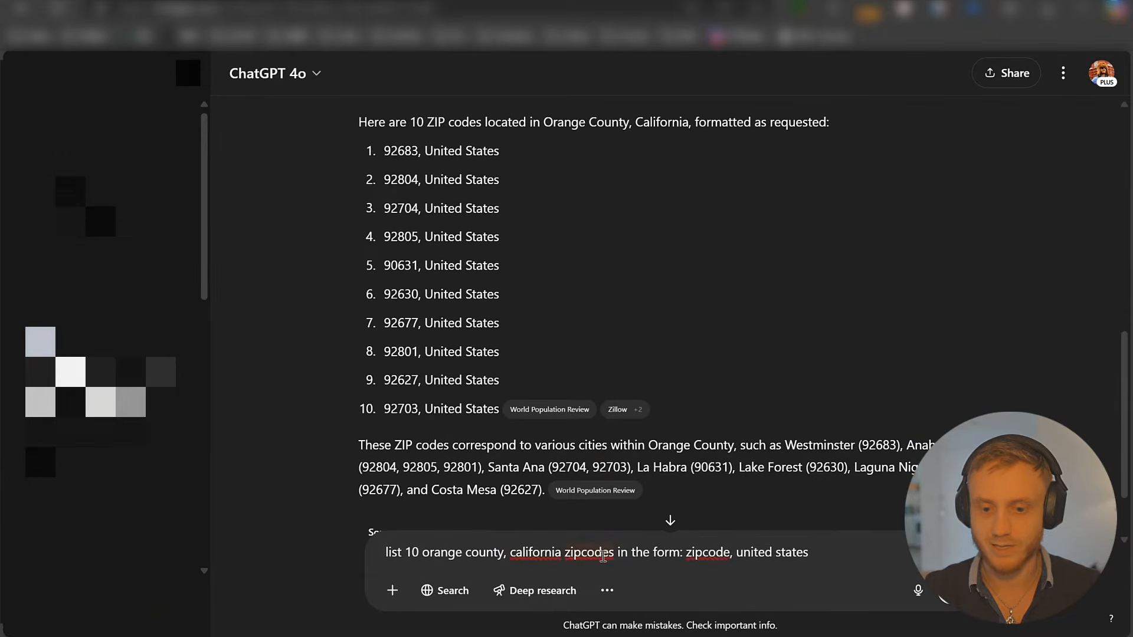
# - Reword the prompt as "list 10 orange county, california cities in the form: city fence repair" and send it
pyautogui.doubleClick(602, 554)
pyautogui.write('cities')
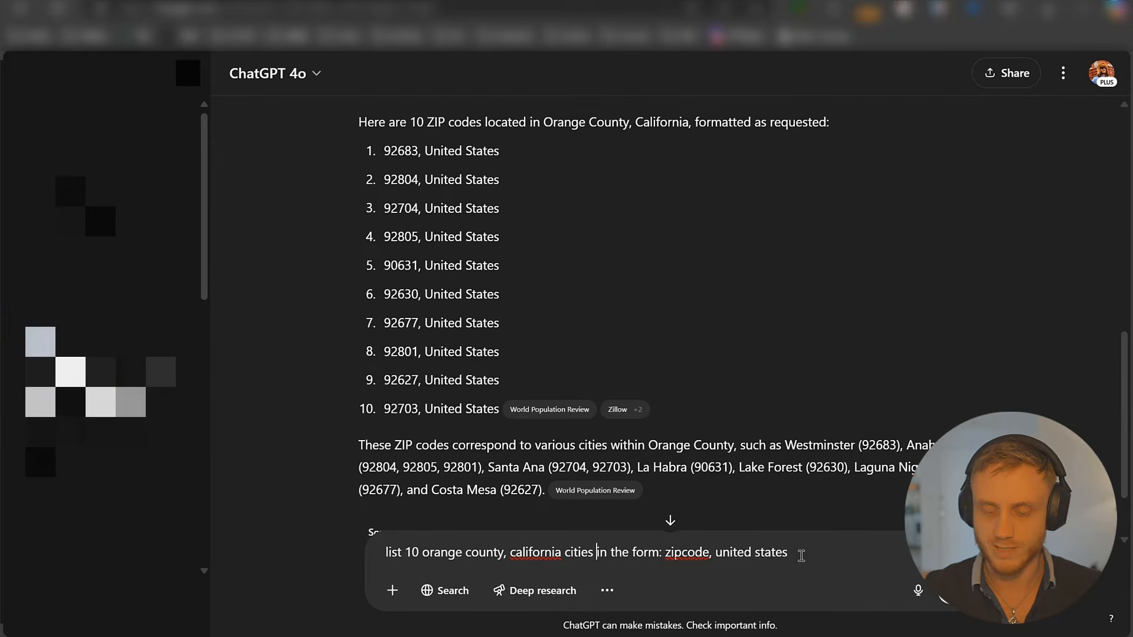
pyautogui.moveTo(788, 552); pyautogui.dragTo(665, 554)
pyautogui.write('city')
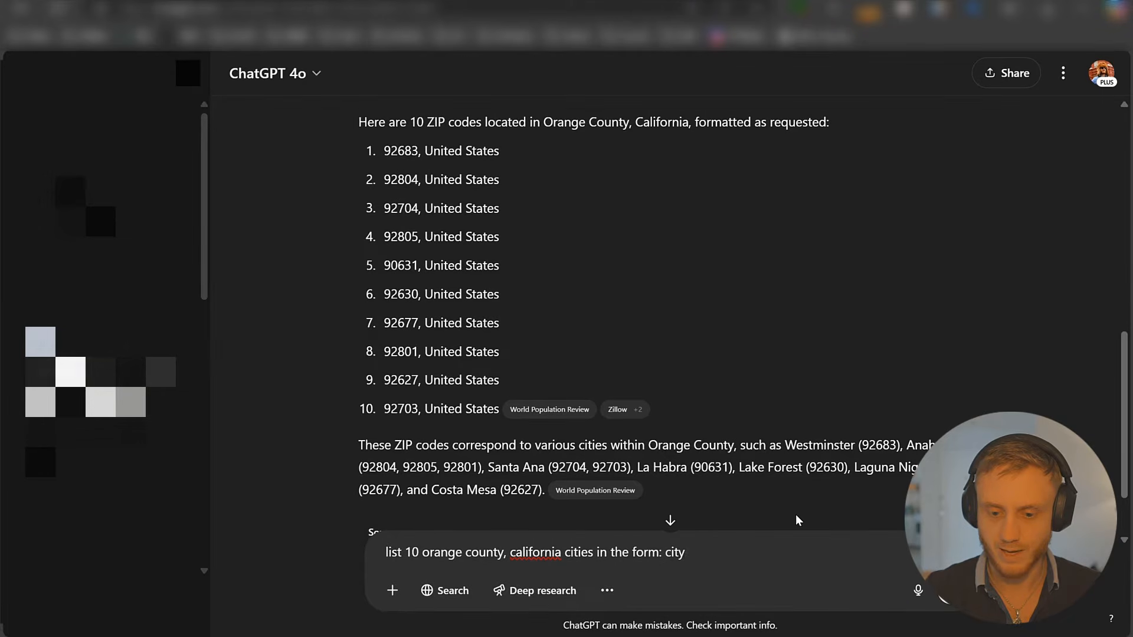
pyautogui.write(' fence repair')
pyautogui.press('Return')
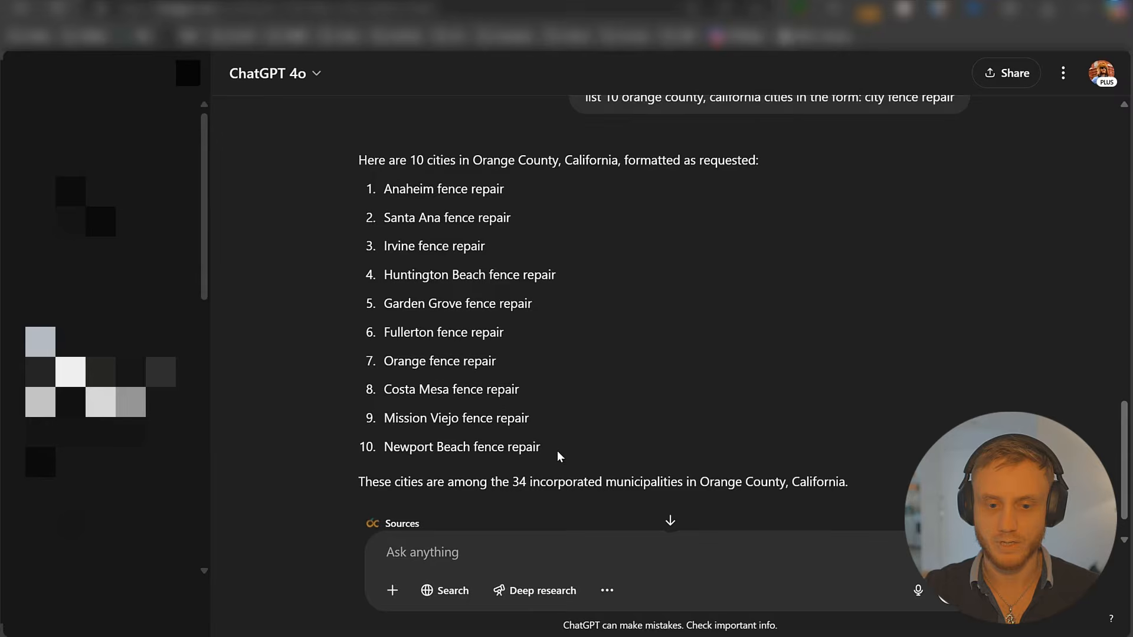
# - Copy all ten fence repair phrases from the ChatGPT answer, Anaheim through Newport Beach
pyautogui.moveTo(557, 451); pyautogui.dragTo(397, 258)
pyautogui.click(397, 259)
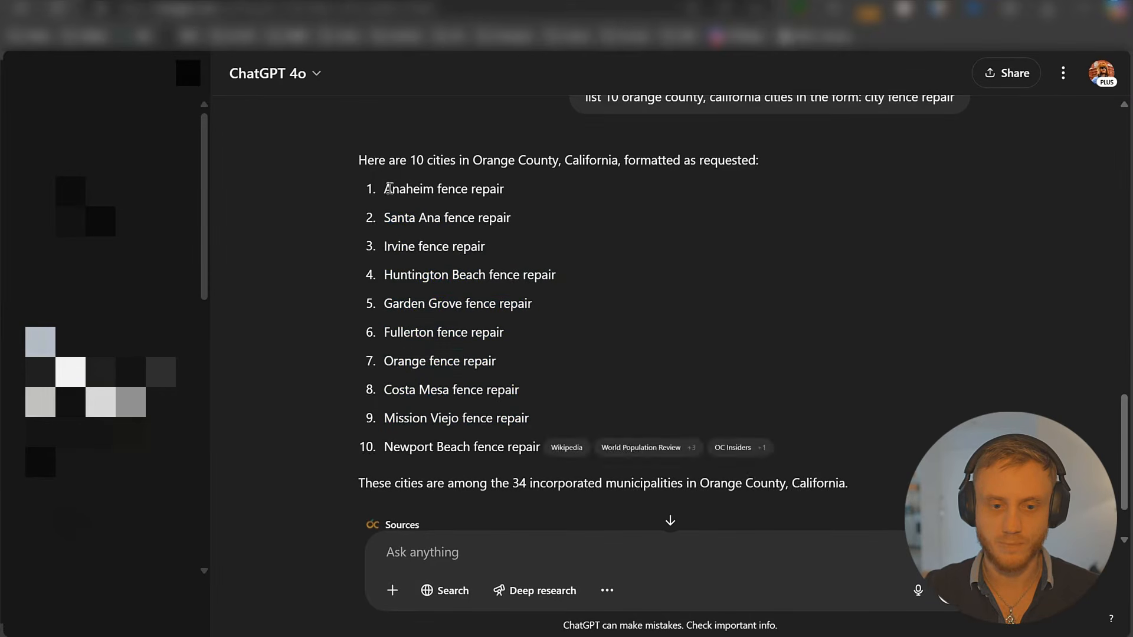
pyautogui.moveTo(384, 187); pyautogui.dragTo(539, 448)
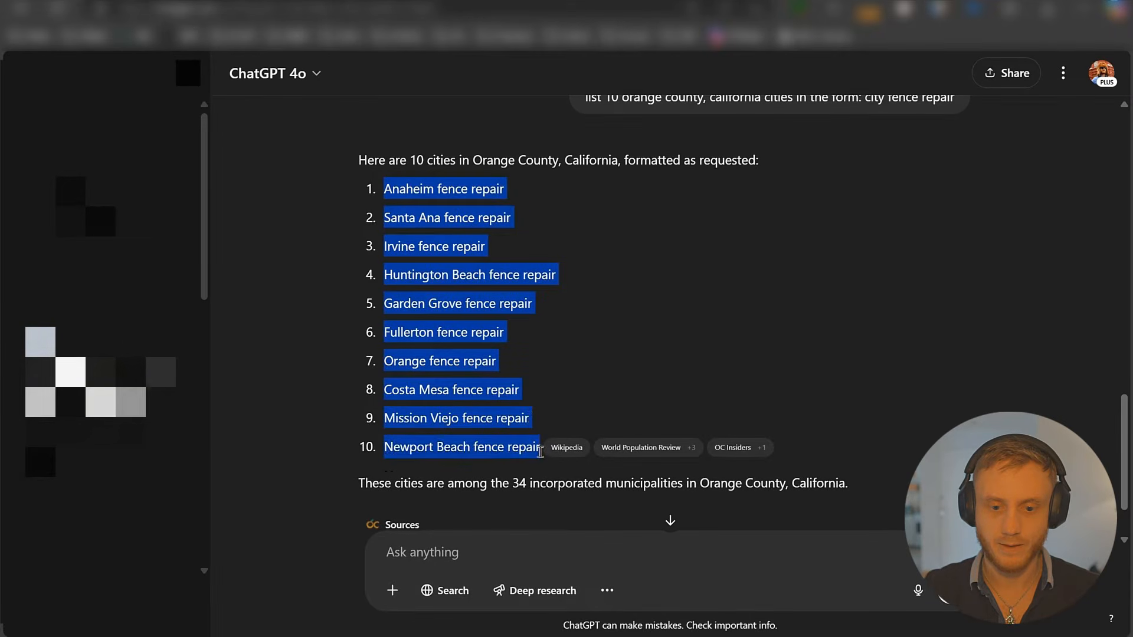
pyautogui.rightClick(427, 444)
pyautogui.click(477, 136)
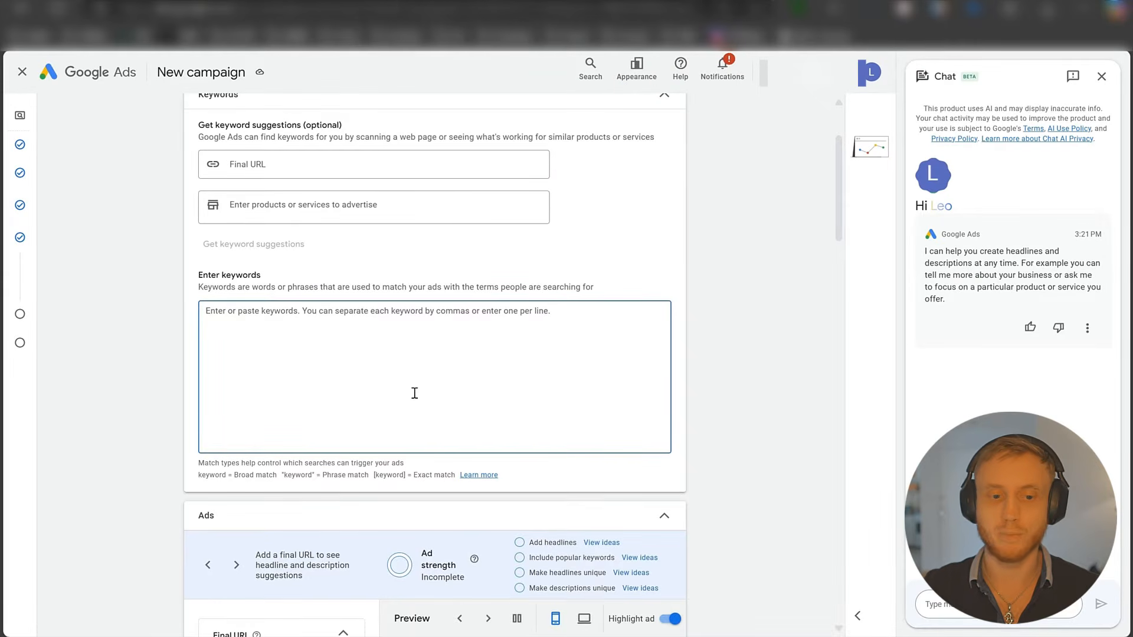
# - In Google Ads, paste the ten copied city fence repair phrases as the ad group's keywords
pyautogui.hotkey('ctrl', 'v')
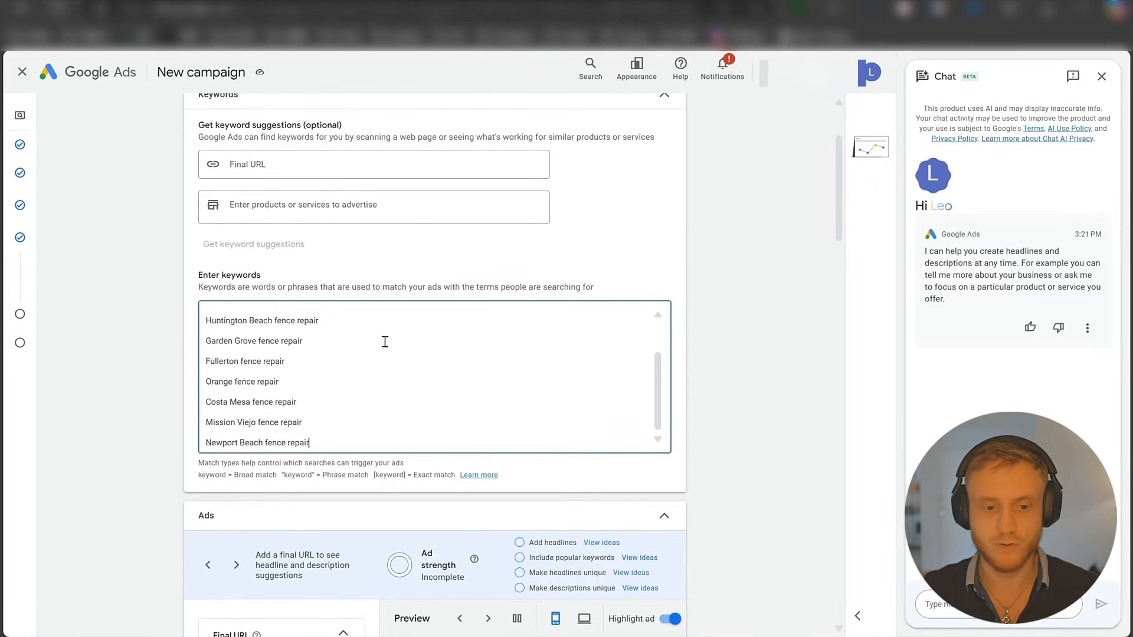
pyautogui.click(131, 352)
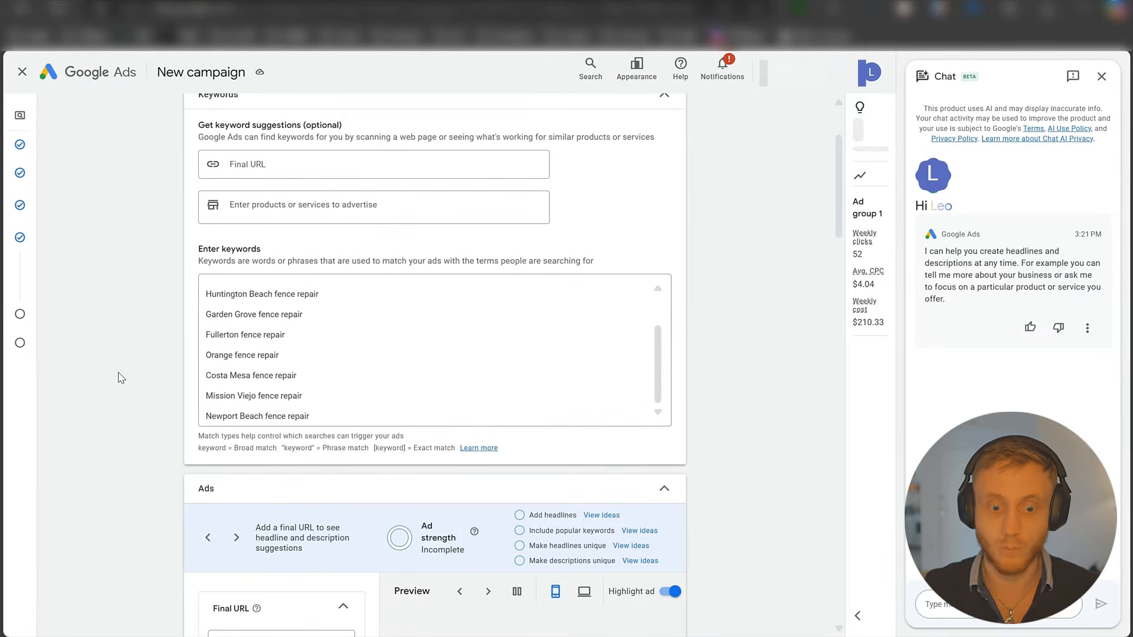
pyautogui.scroll(-1, 122, 378)
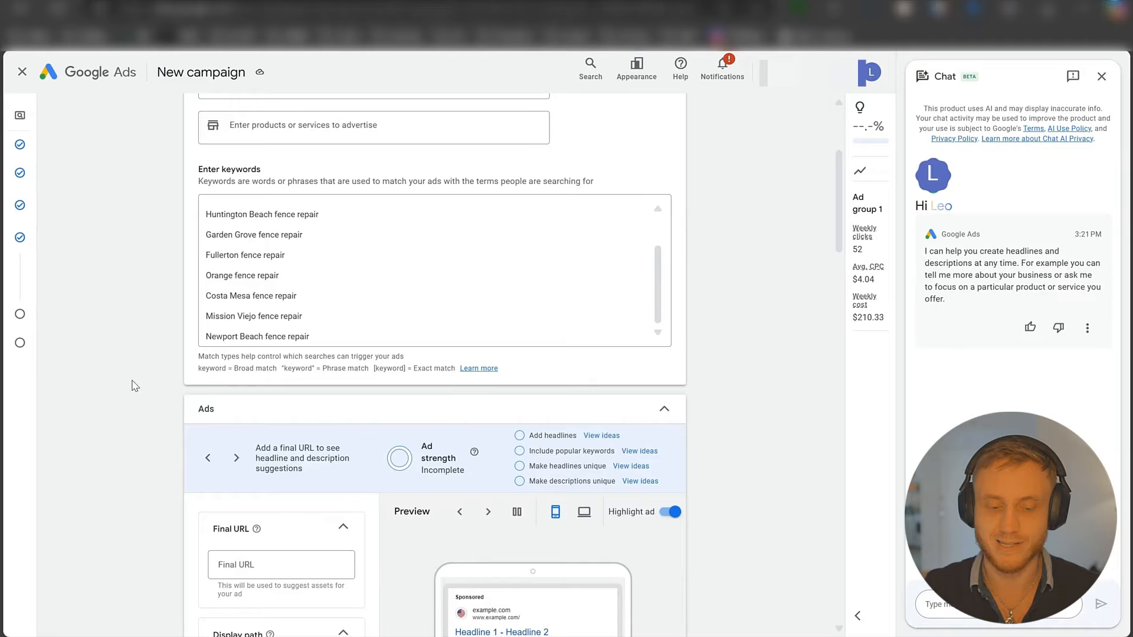
pyautogui.click(237, 266)
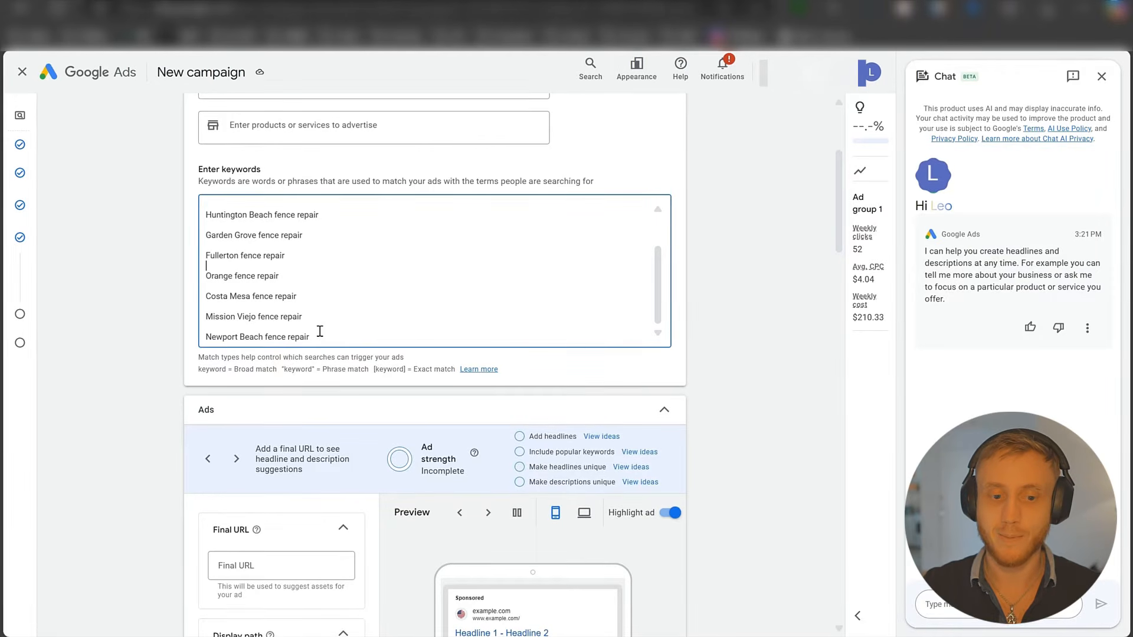
pyautogui.click(138, 320)
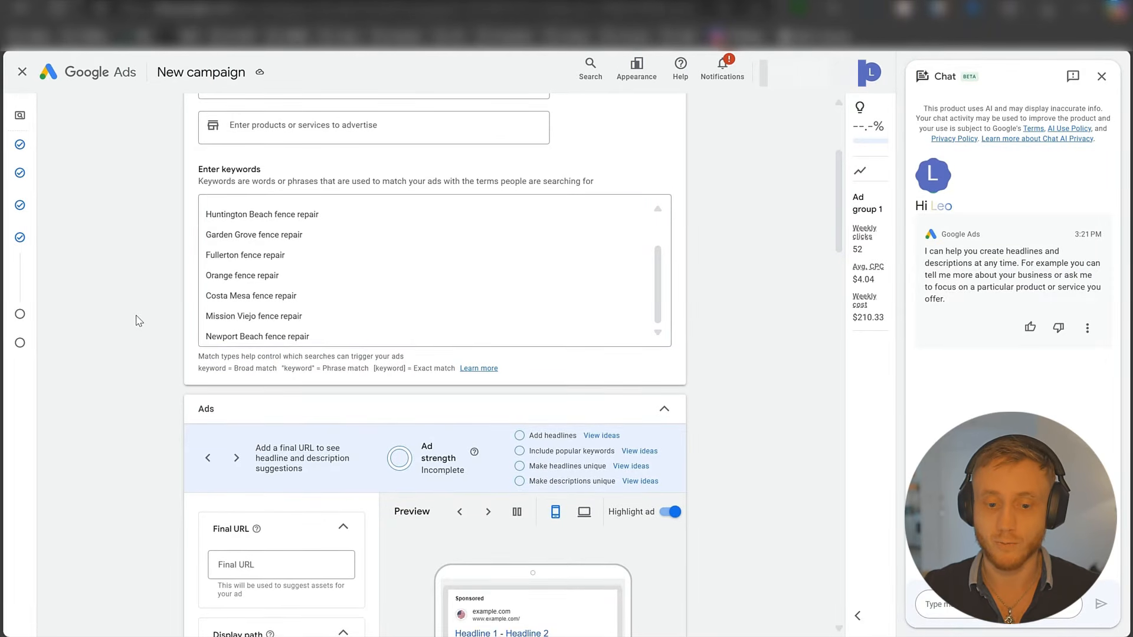
# - Look through the ad's asset fields, cancel the ad creation, and continue to the budget stage
pyautogui.scroll(-3, 138, 321)
pyautogui.scroll(-2, 173, 335)
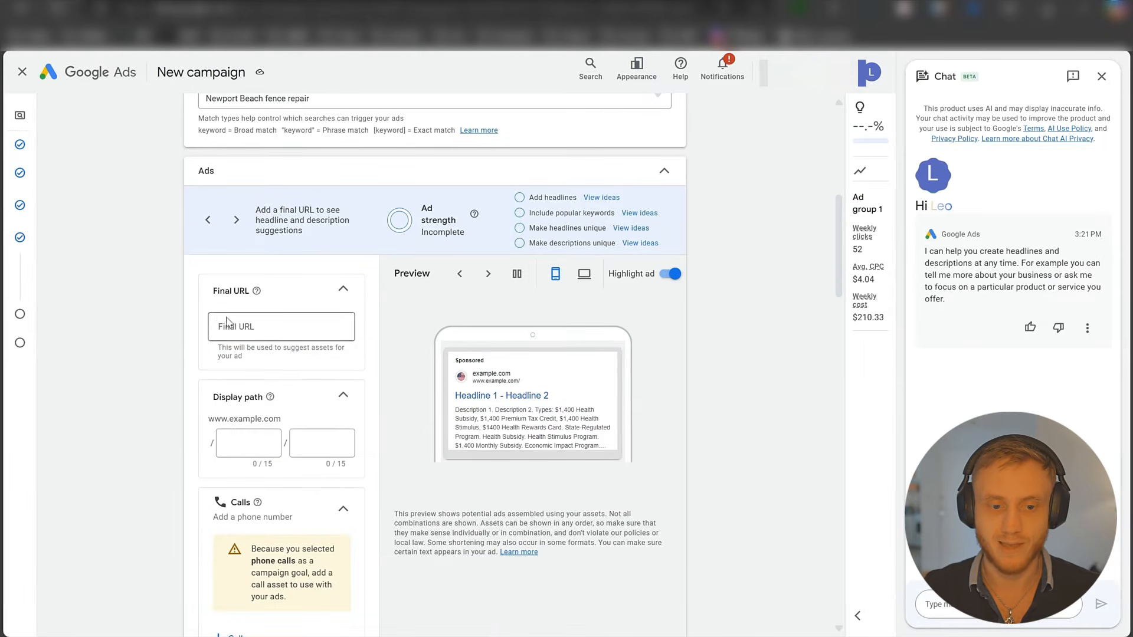
pyautogui.scroll(-2, 156, 336)
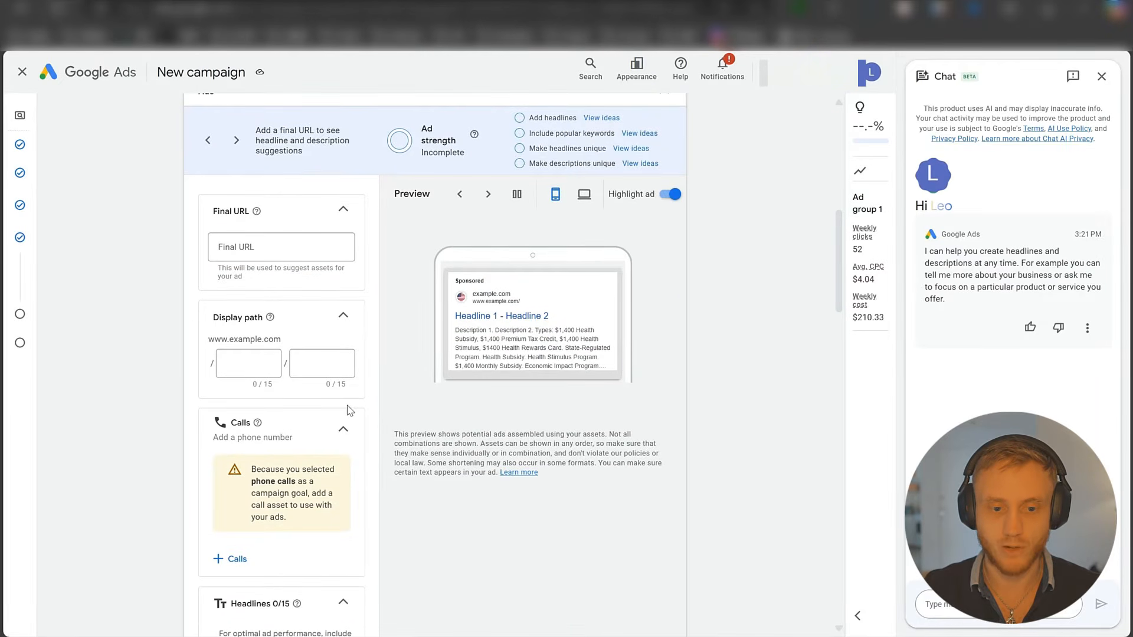
pyautogui.scroll(-5, 295, 389)
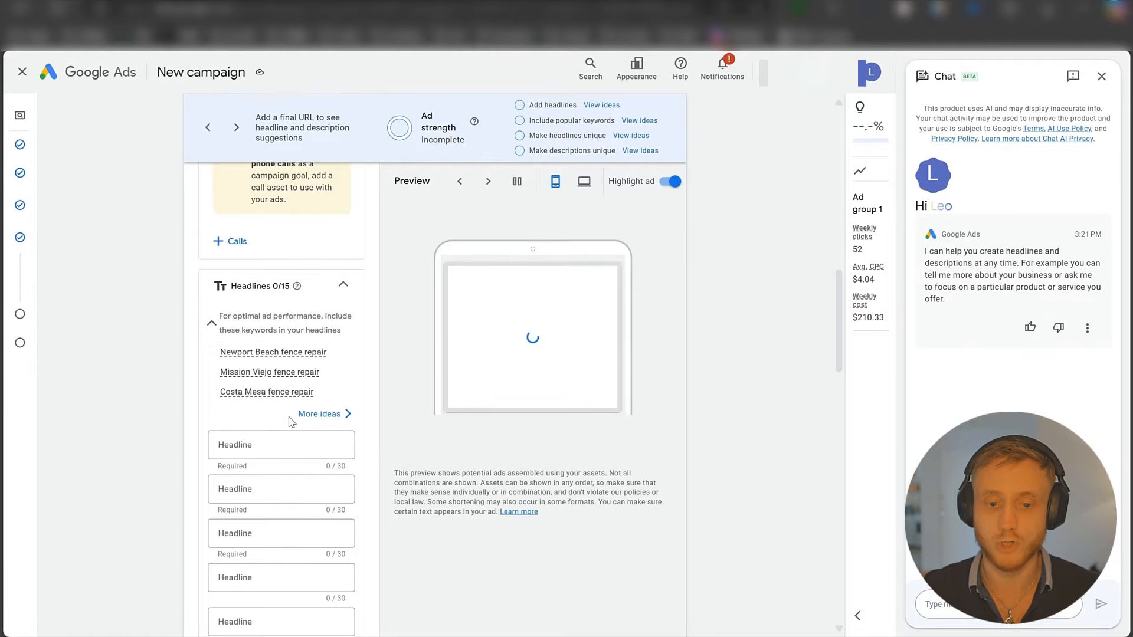
pyautogui.scroll(-10, 291, 422)
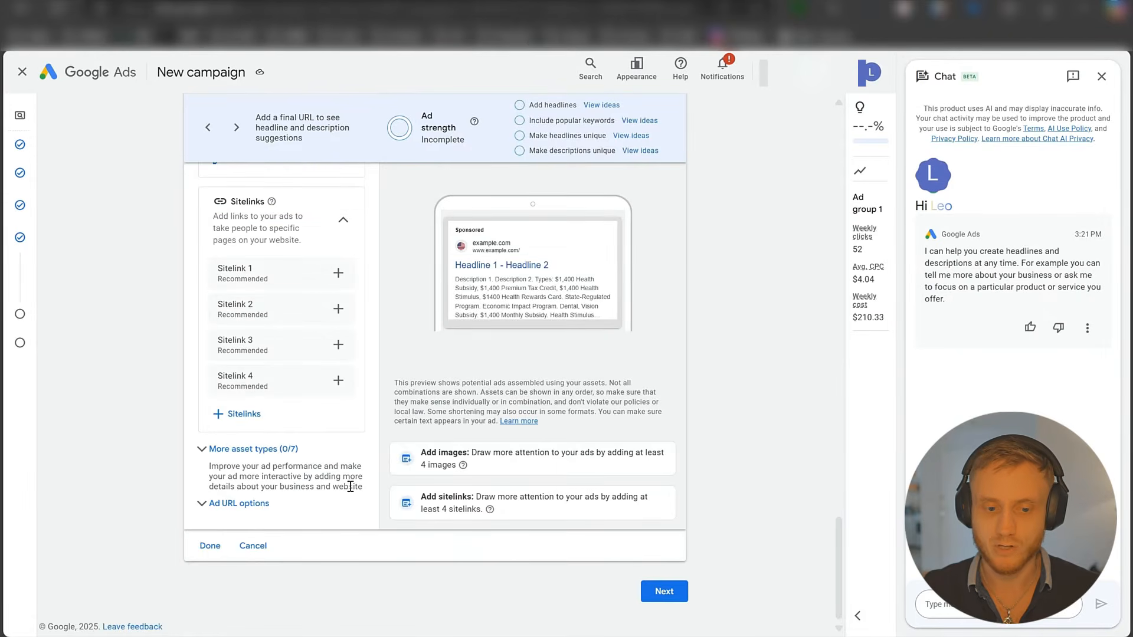
pyautogui.click(257, 551)
pyautogui.click(665, 593)
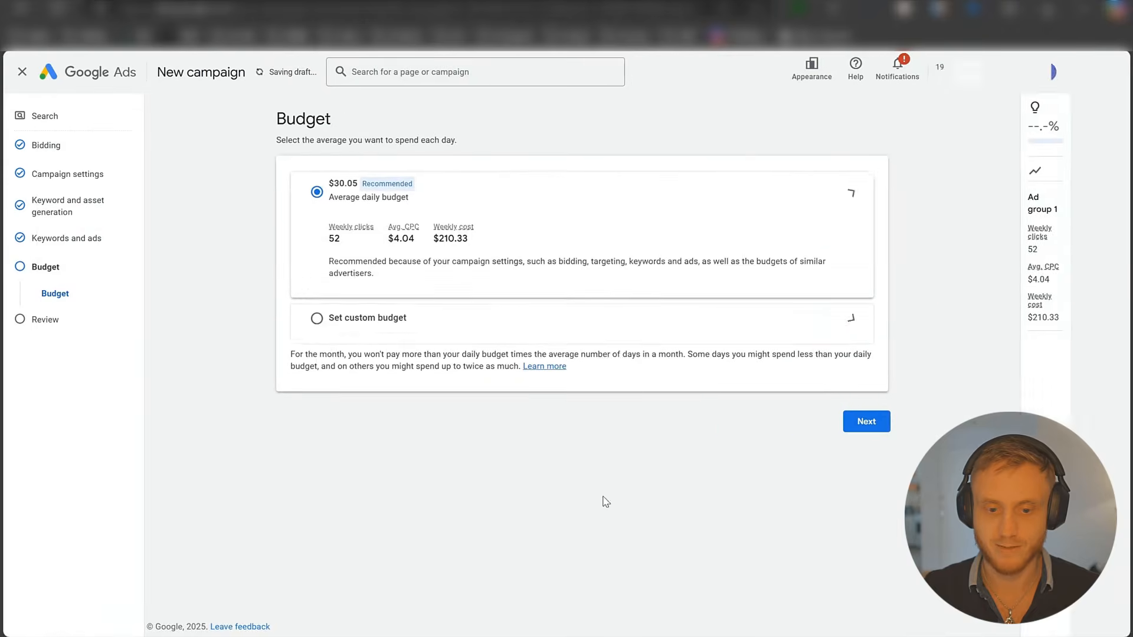
# - Set a custom average daily budget of $4 and continue to the campaign review to examine its settings
pyautogui.click(363, 330)
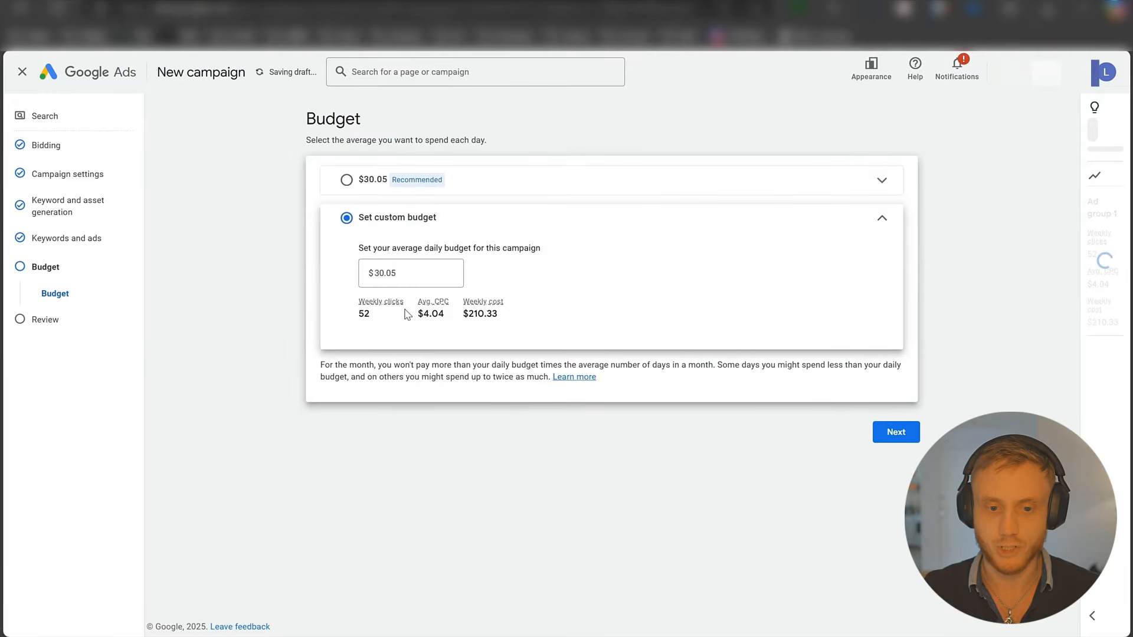
pyautogui.doubleClick(415, 282)
pyautogui.write('4')
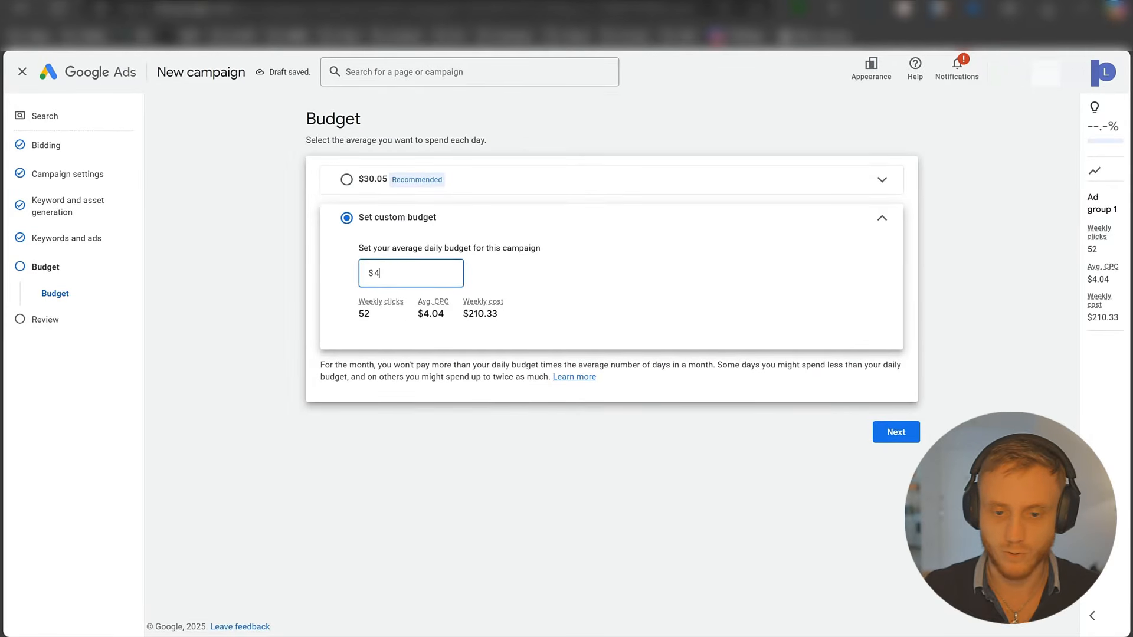
pyautogui.press('Return')
pyautogui.scroll(-3, 455, 306)
pyautogui.scroll(-5, 448, 321)
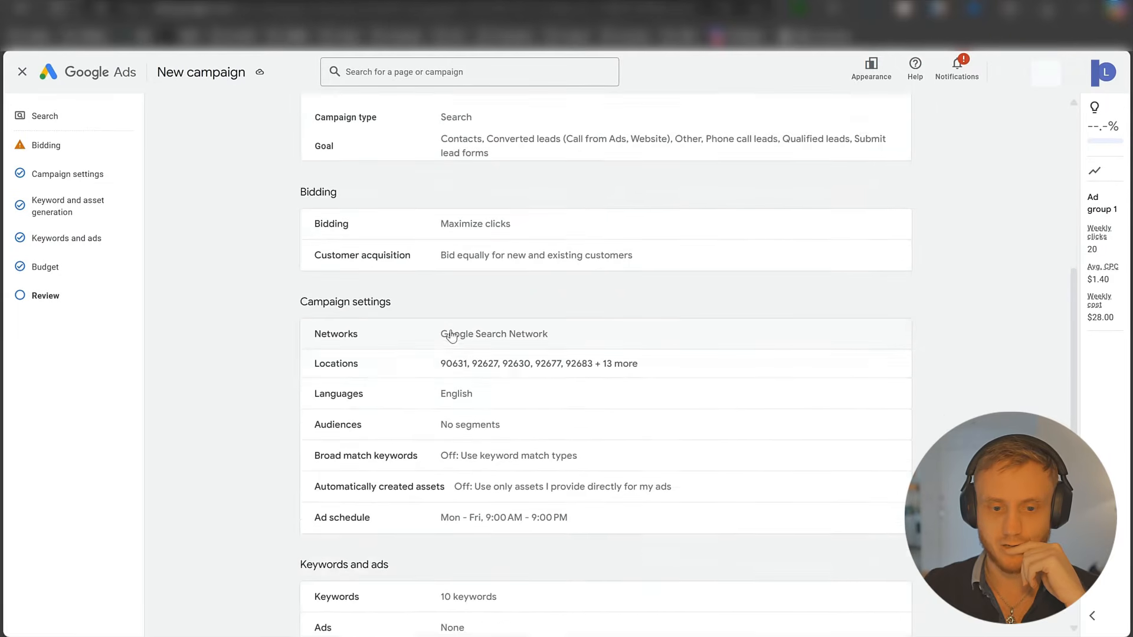
# - Publish the campaign even though it has no ads, and open the campaigns overview table
pyautogui.click(865, 583)
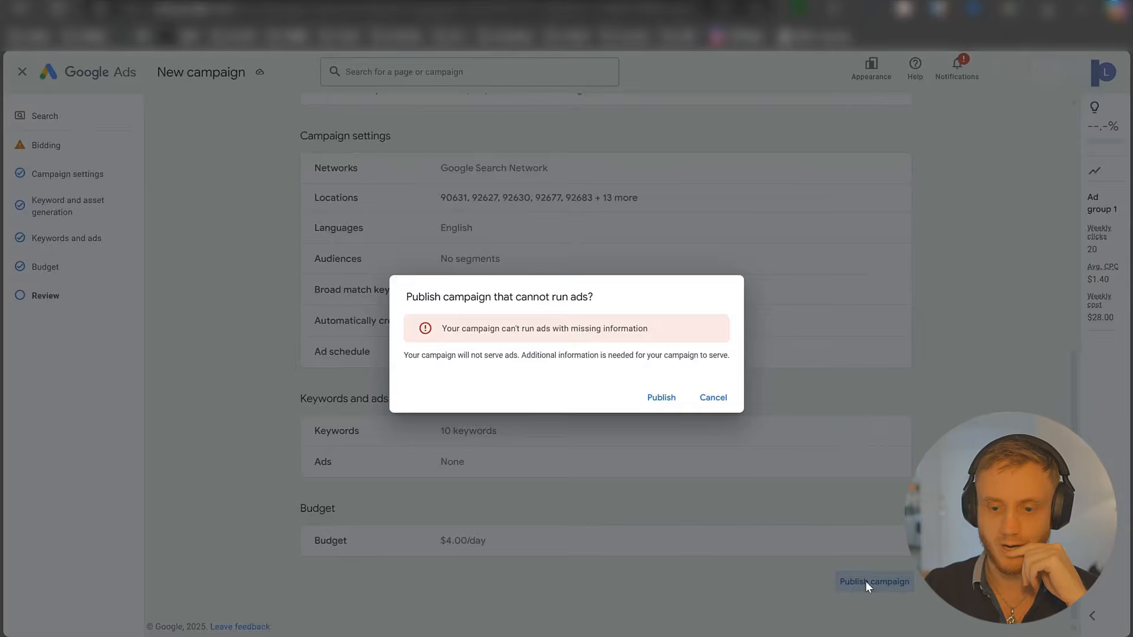
pyautogui.click(672, 401)
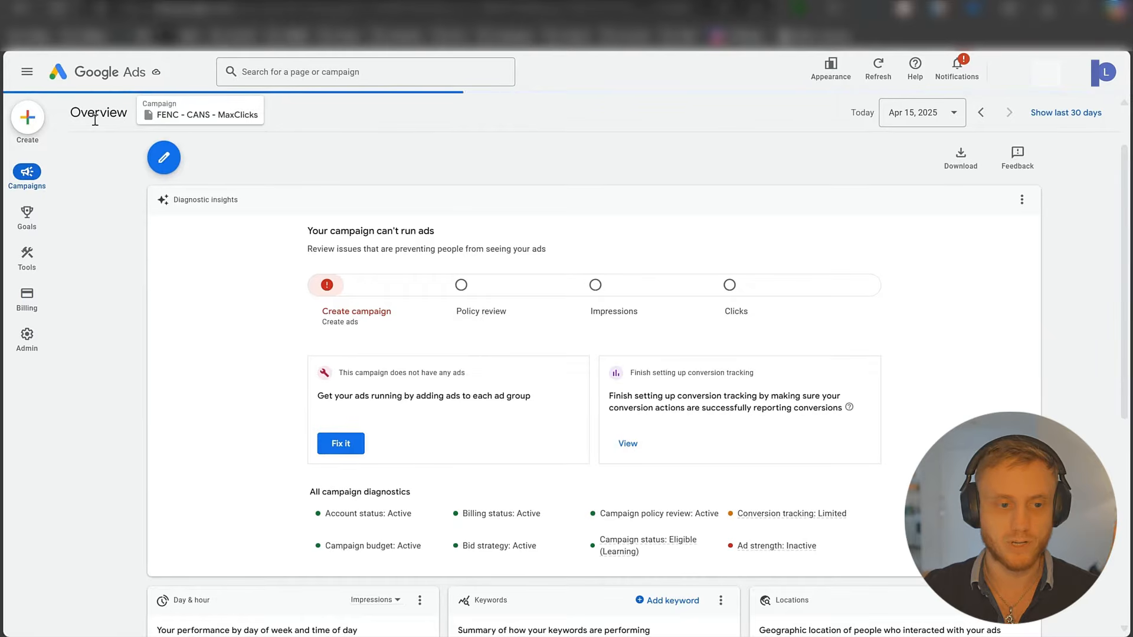
pyautogui.moveTo(26, 174)
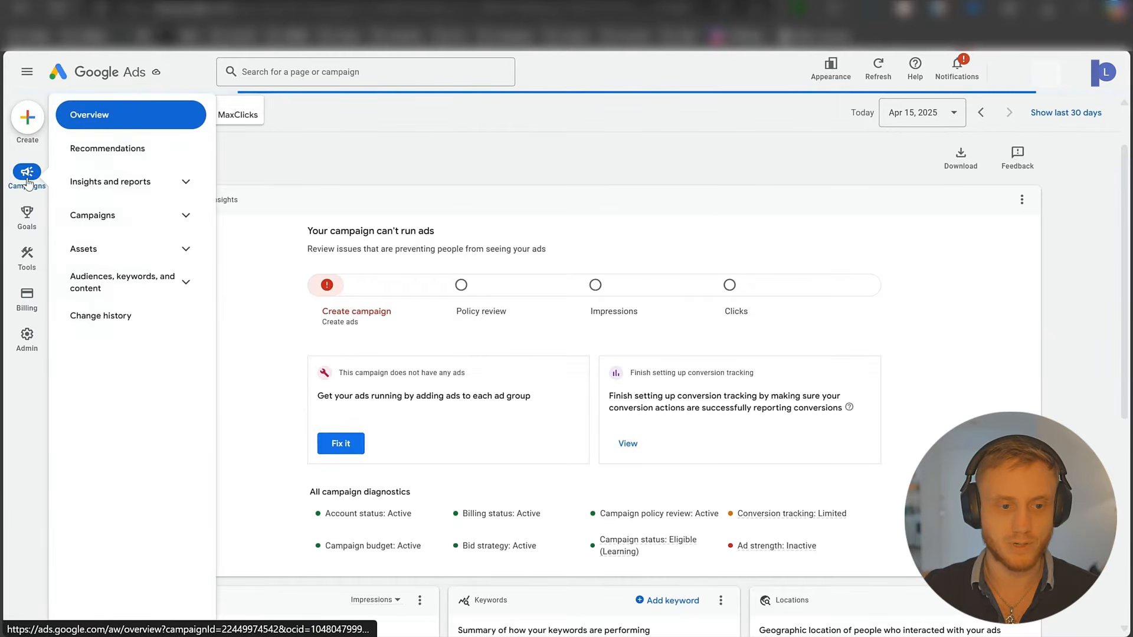
pyautogui.click(101, 217)
pyautogui.click(111, 258)
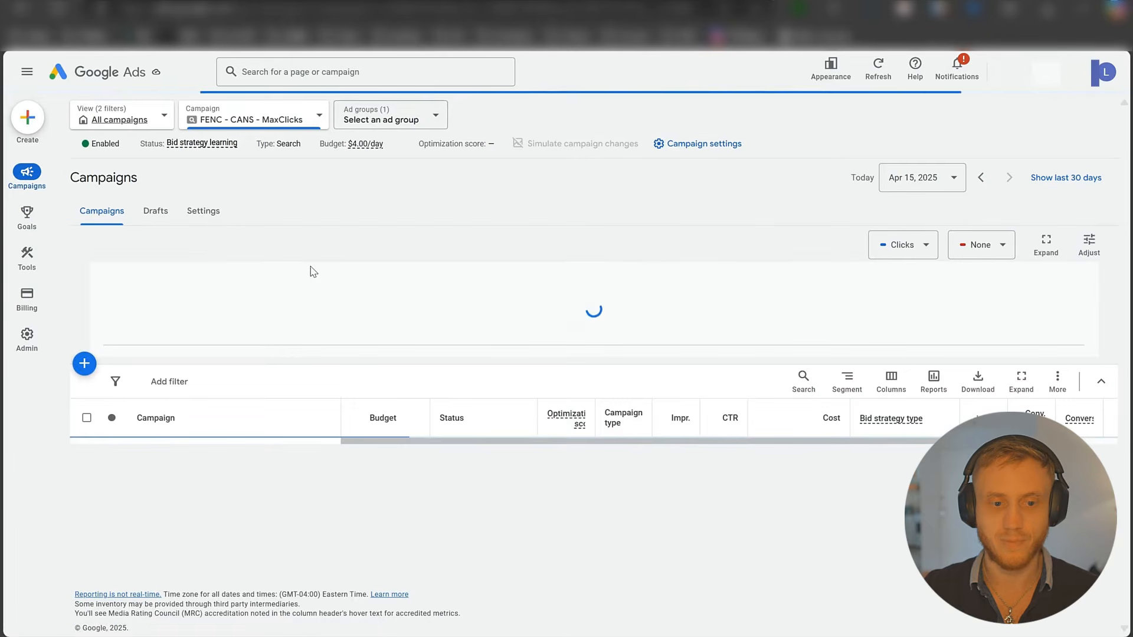
# - From the list of all campaigns, open FENC - CANS - MaxClicks and go into its Ad group 1
pyautogui.click(118, 121)
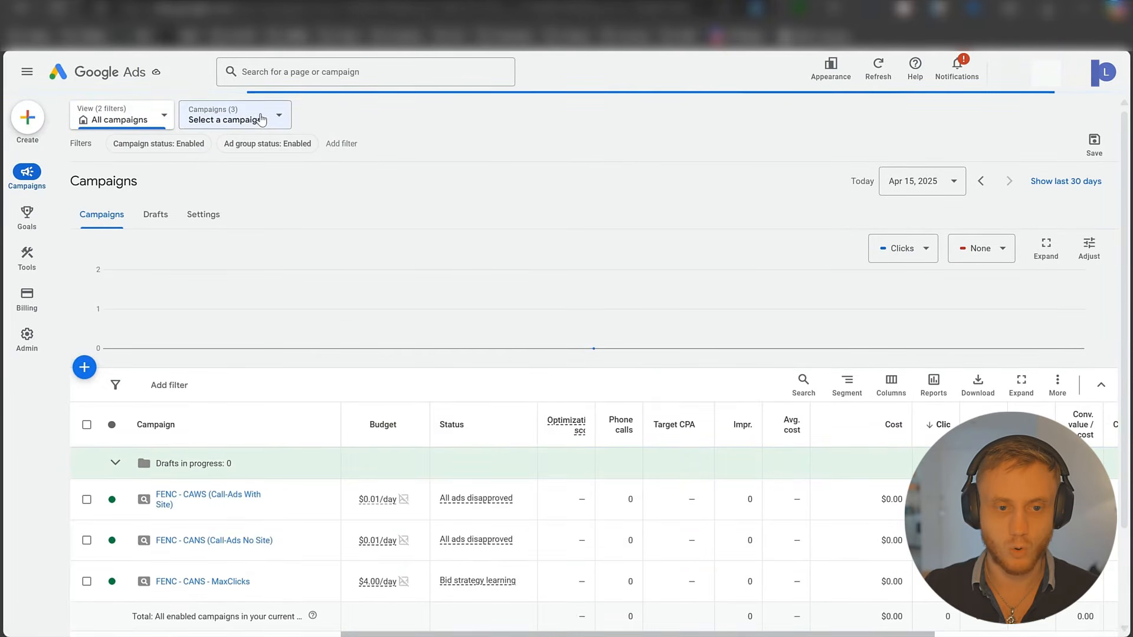
pyautogui.click(218, 123)
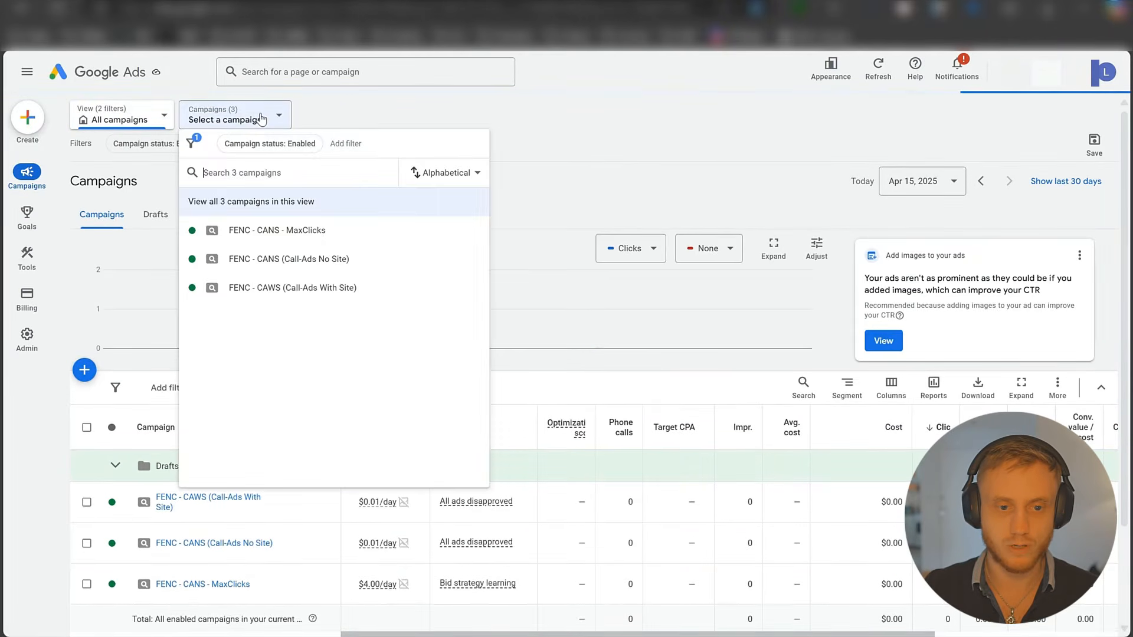
pyautogui.click(292, 231)
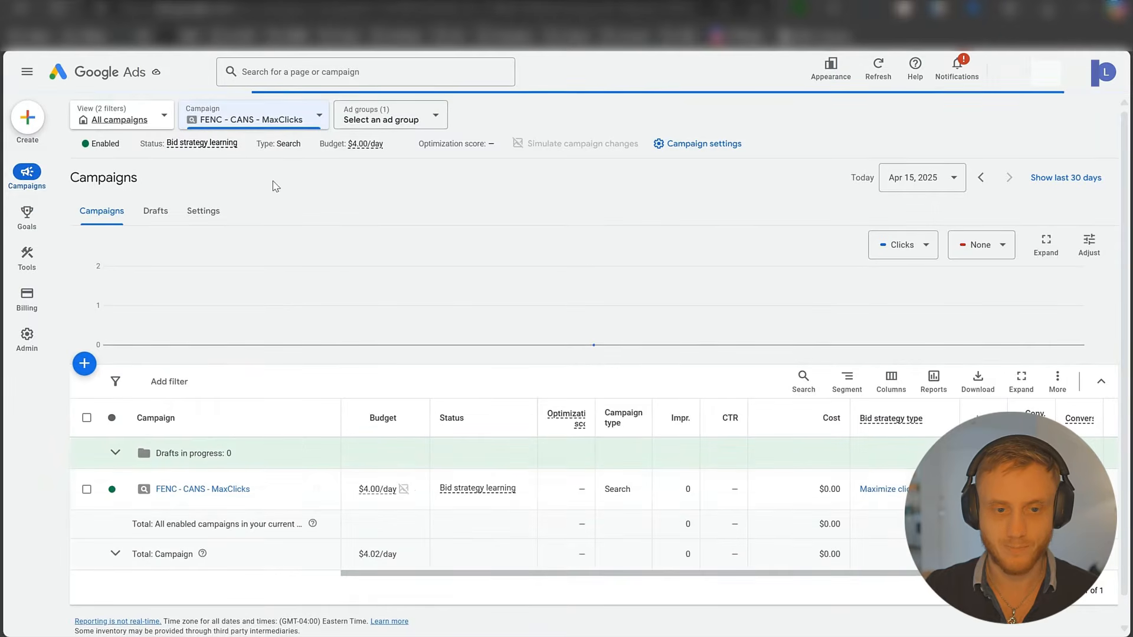
pyautogui.click(109, 114)
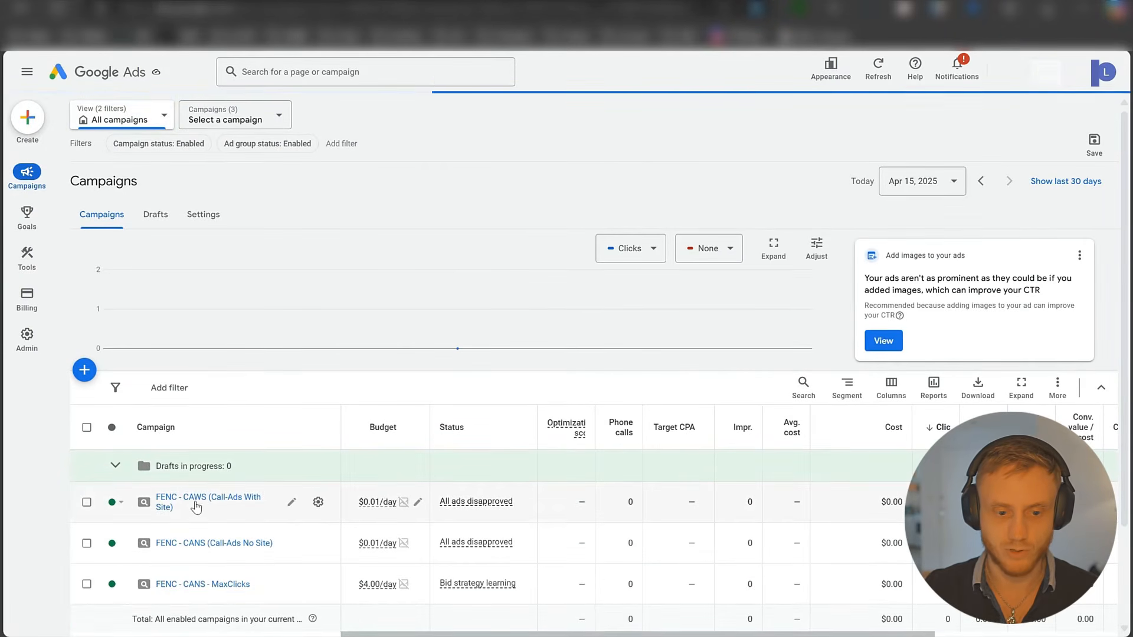
pyautogui.click(228, 585)
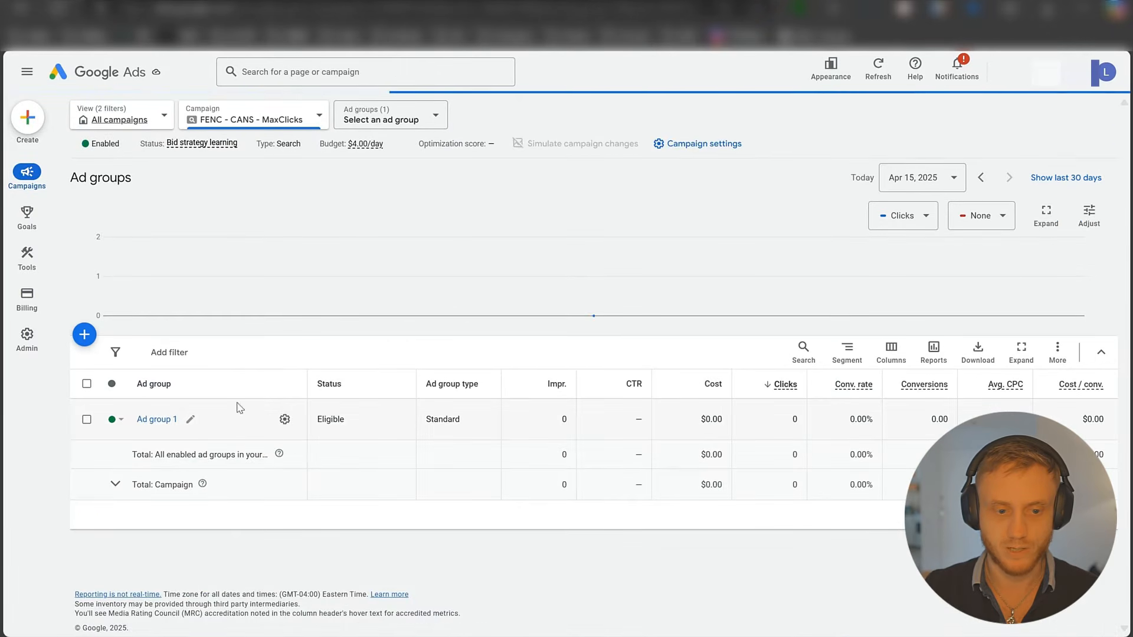
pyautogui.click(158, 419)
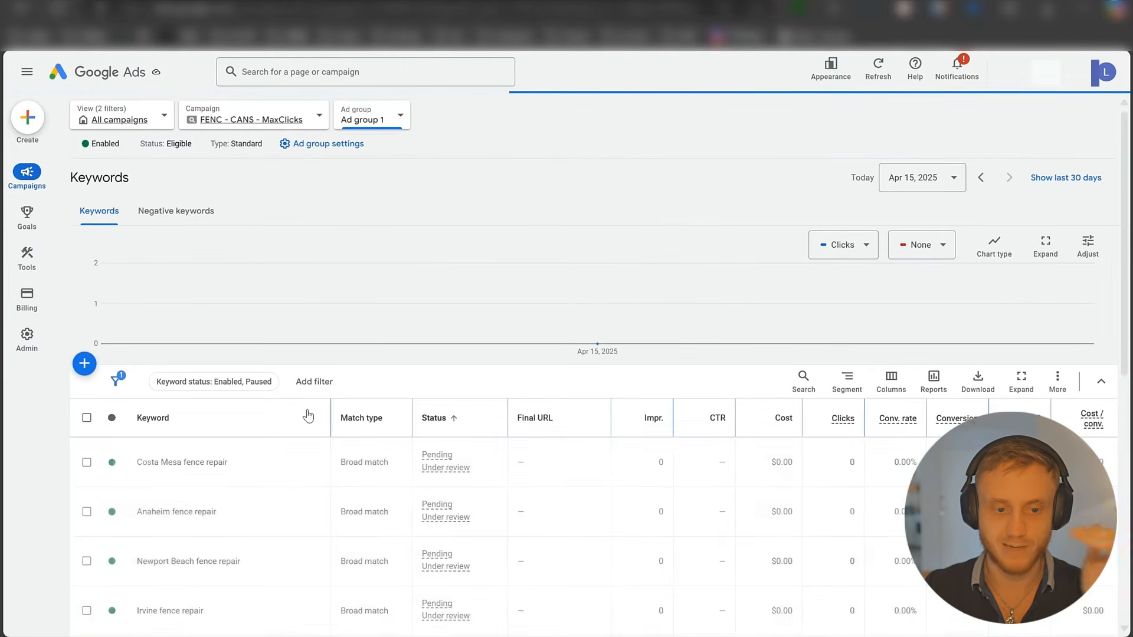
# - Go to the ads of Ad group 1 and start creating a new call ad
pyautogui.moveTo(32, 172)
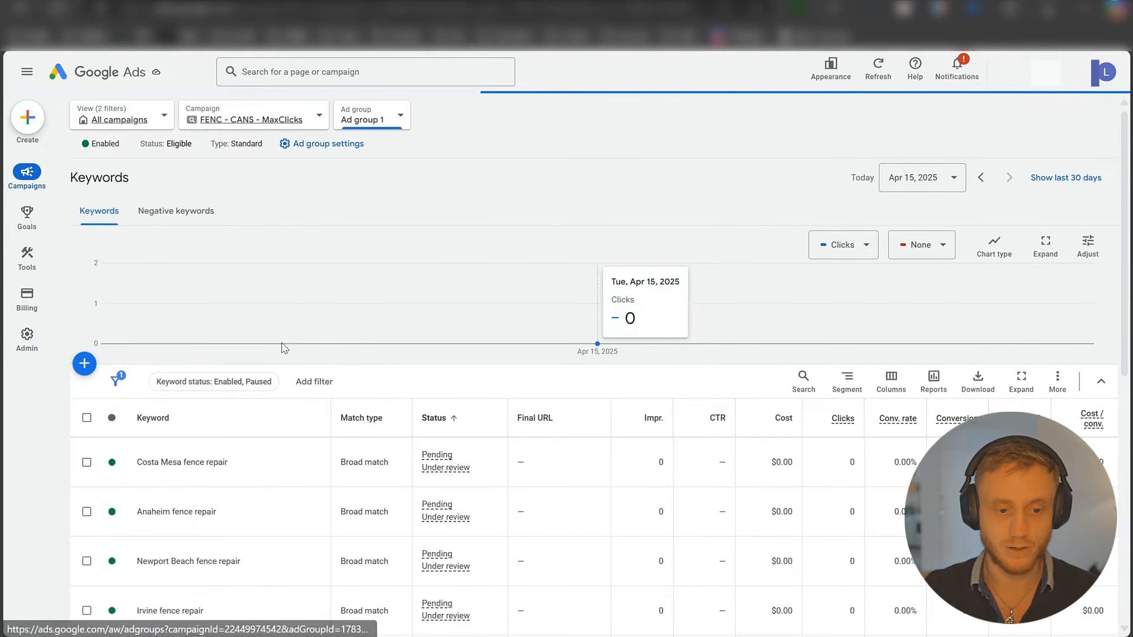
pyautogui.moveTo(27, 216)
pyautogui.click(75, 249)
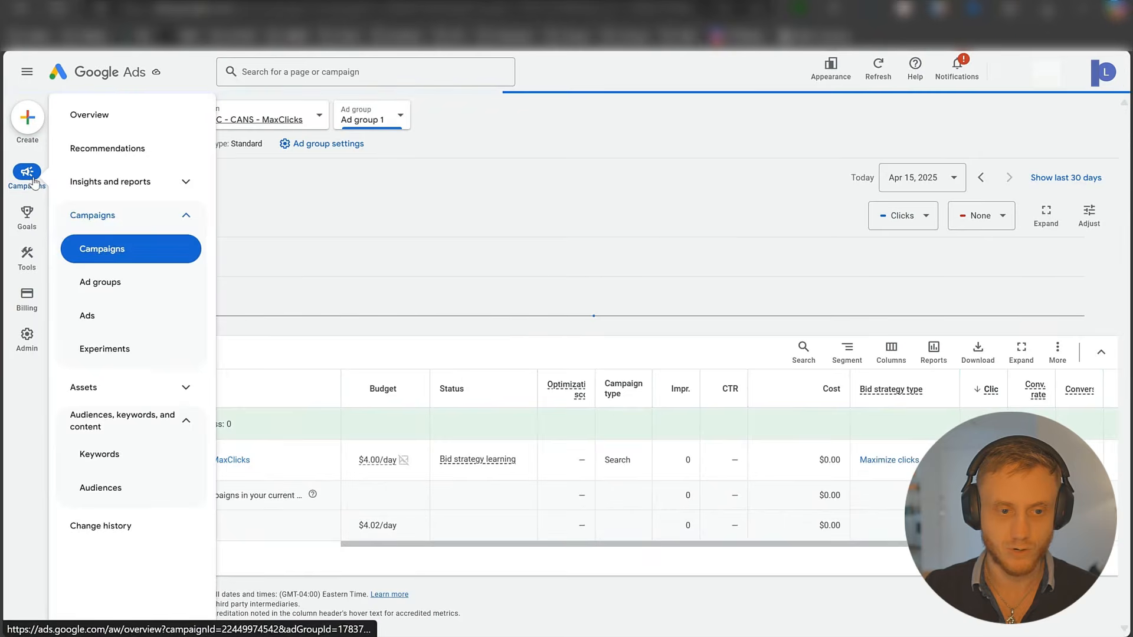
pyautogui.click(112, 282)
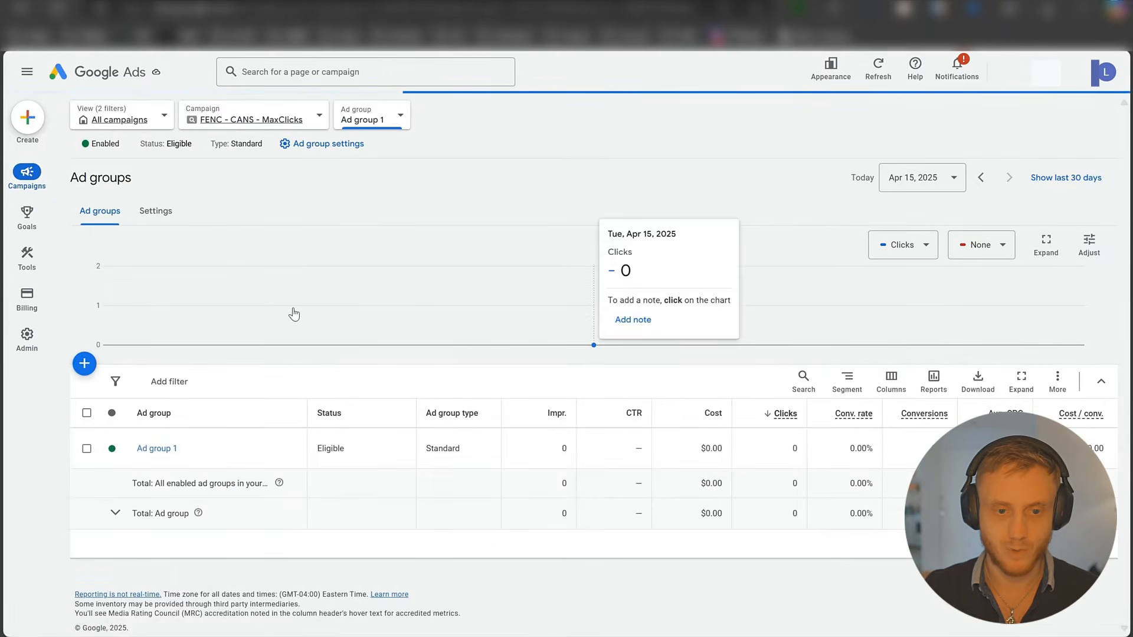
pyautogui.click(171, 449)
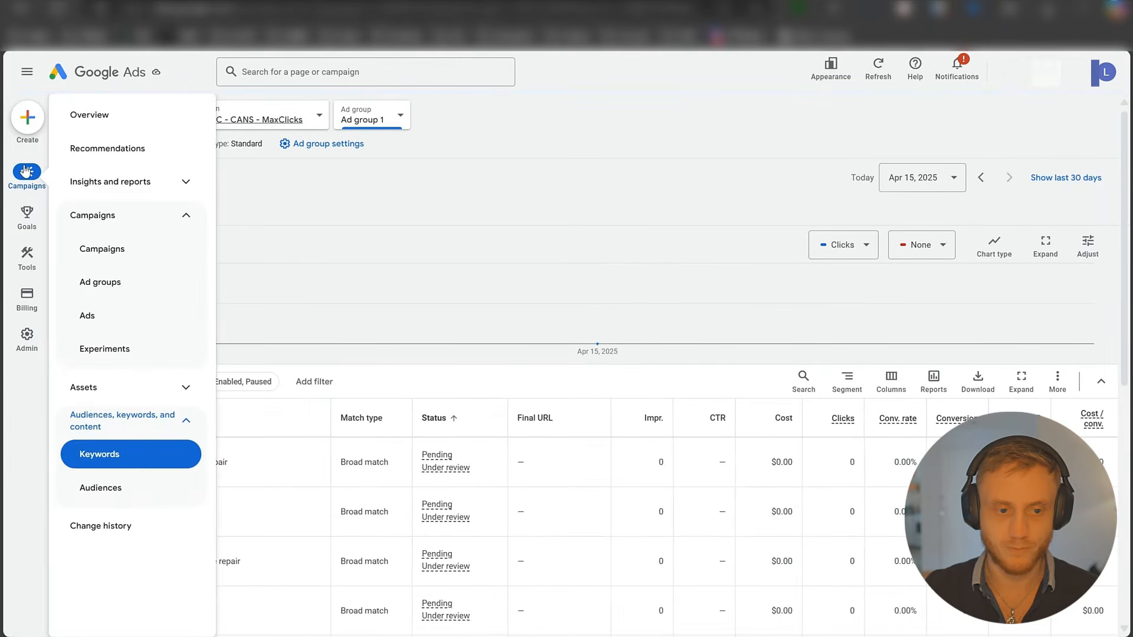
pyautogui.moveTo(26, 171)
pyautogui.click(84, 316)
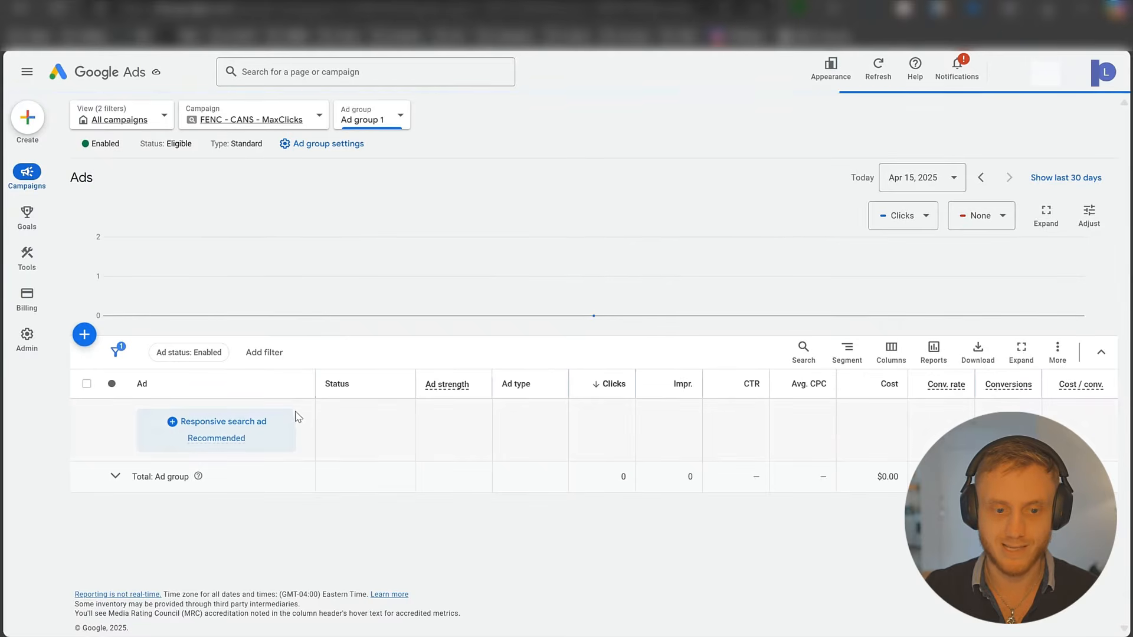
pyautogui.click(84, 334)
pyautogui.click(187, 381)
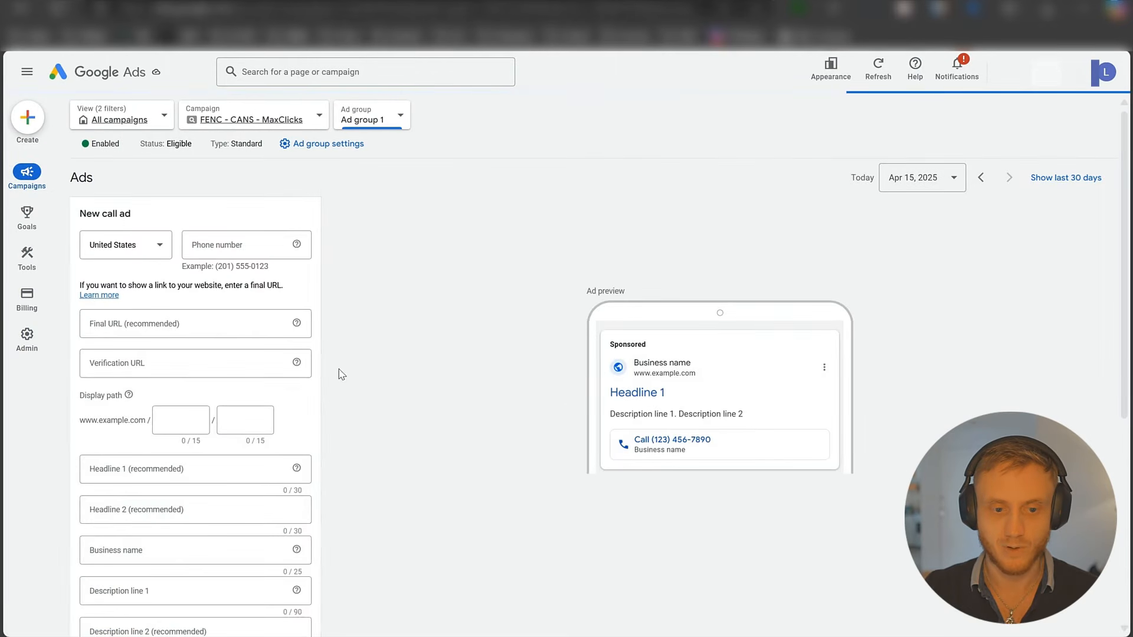
# - Enter the business phone number in the new call ad, separating its digit groups with hyphens
pyautogui.click(219, 248)
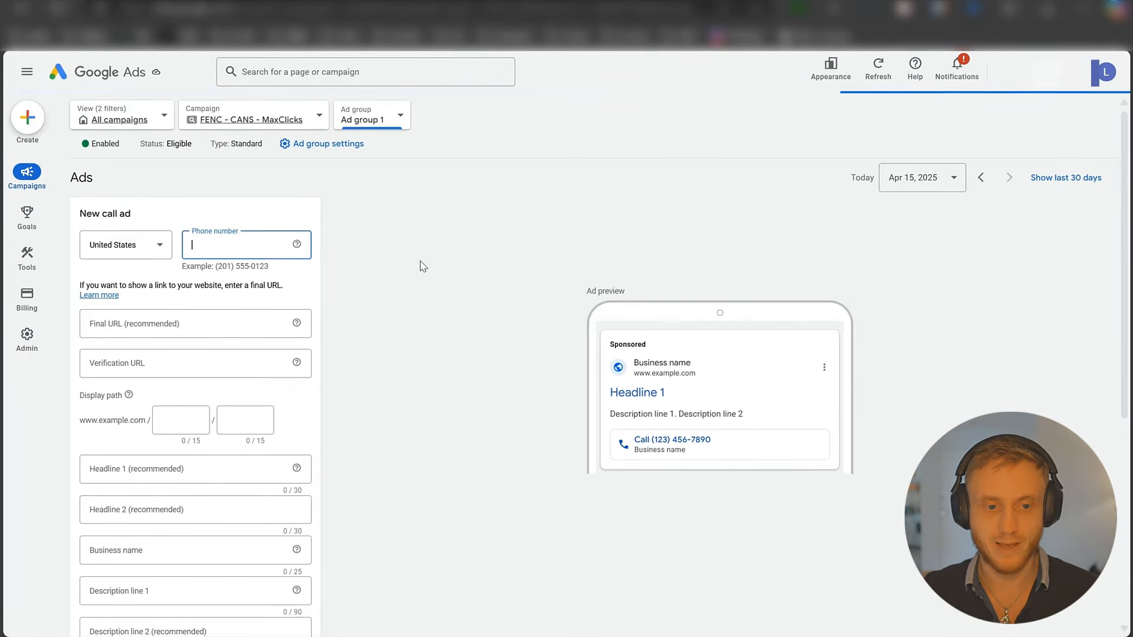
pyautogui.hotkey('ctrl', 'v')
pyautogui.click(207, 247)
pyautogui.write('-')
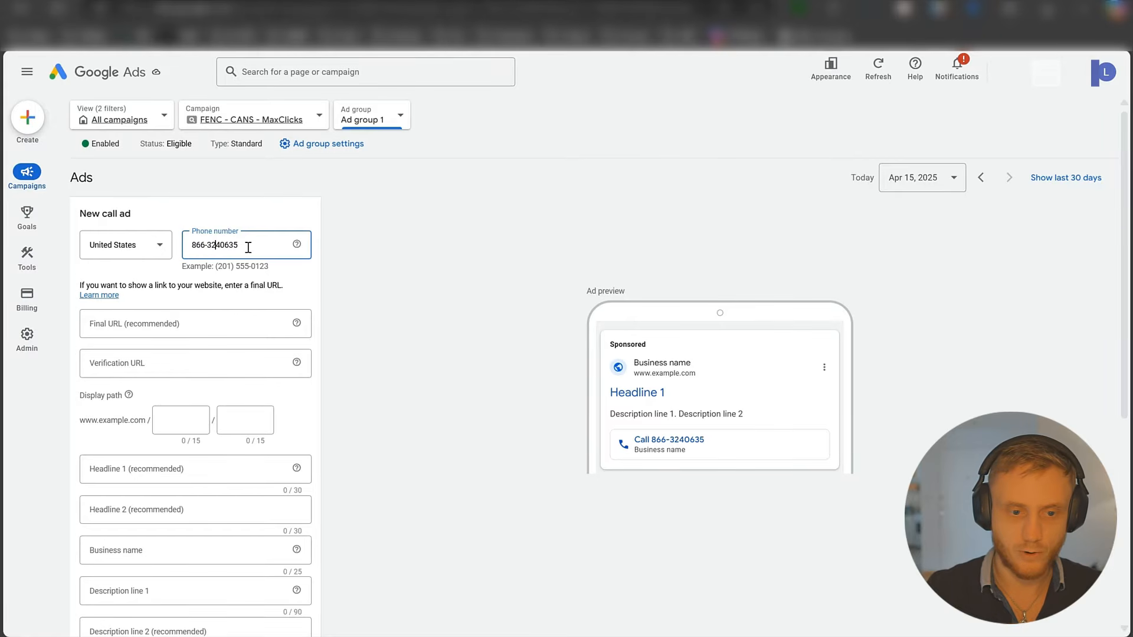
pyautogui.press('Right')
pyautogui.press('Right')
pyautogui.press('Right')
pyautogui.write('-')
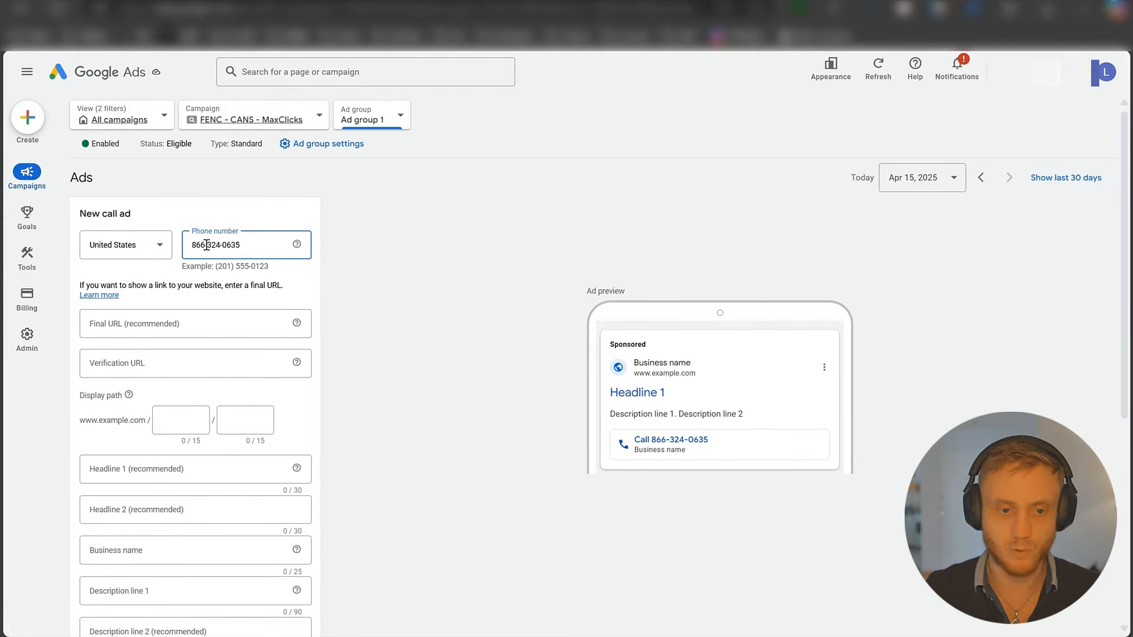
# - Enclose the phone number's area code in parentheses and remove the hyphen after it
pyautogui.write(')')
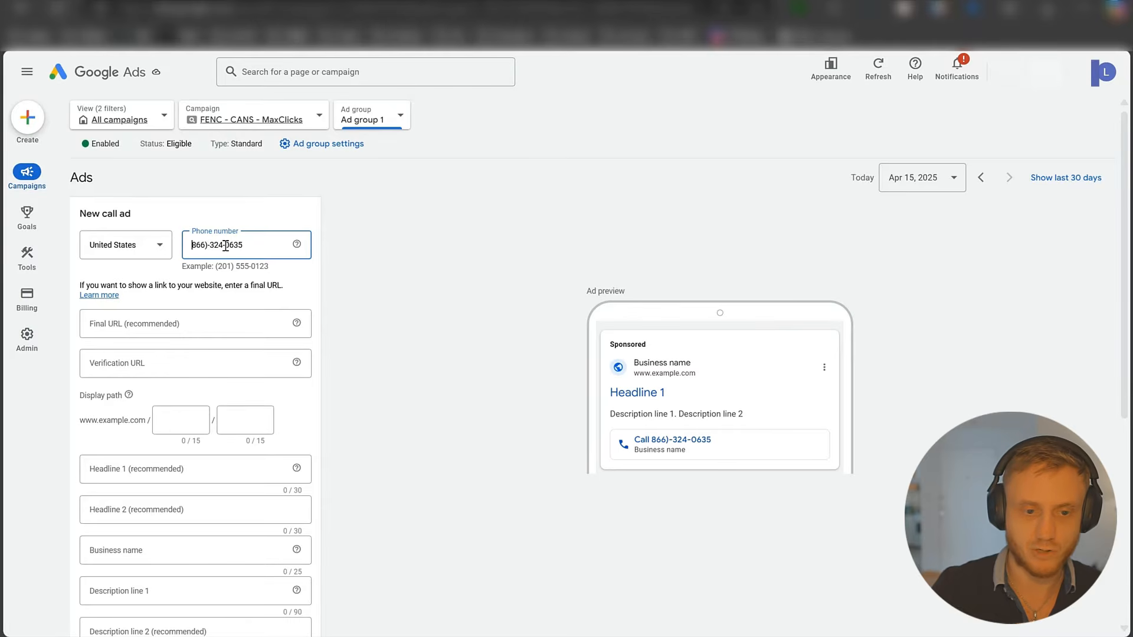
pyautogui.press('Home')
pyautogui.write('(')
pyautogui.press('Right')
pyautogui.press('Right')
pyautogui.press('Right')
pyautogui.press('Right')
pyautogui.press('Delete')
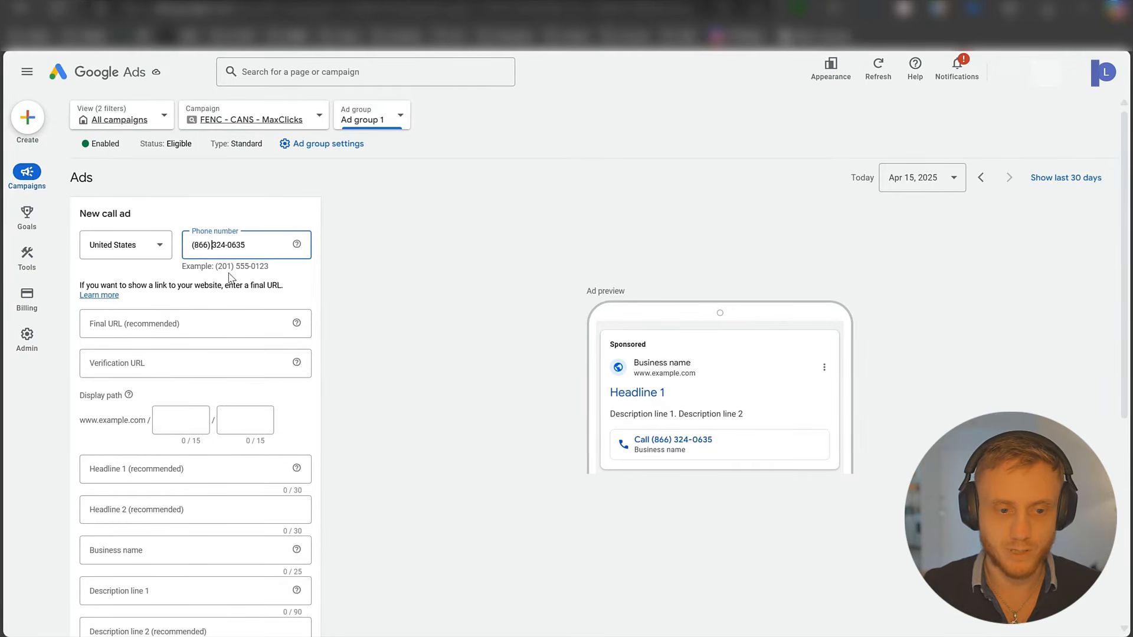
pyautogui.scroll(-1, 229, 278)
pyautogui.click(146, 285)
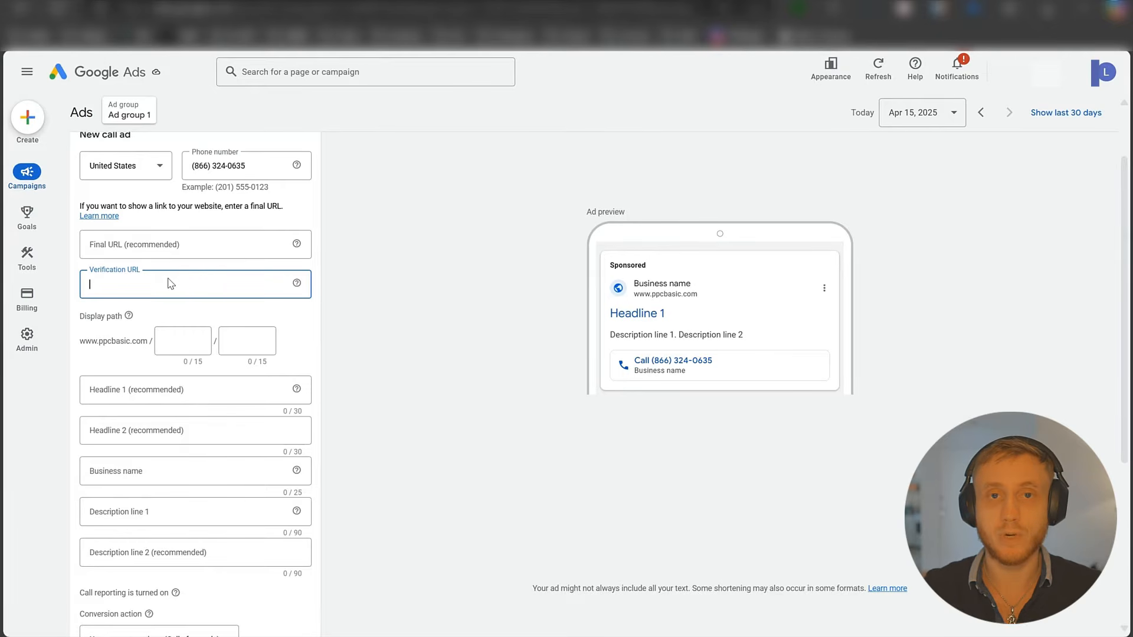
pyautogui.moveTo(255, 169); pyautogui.dragTo(185, 168)
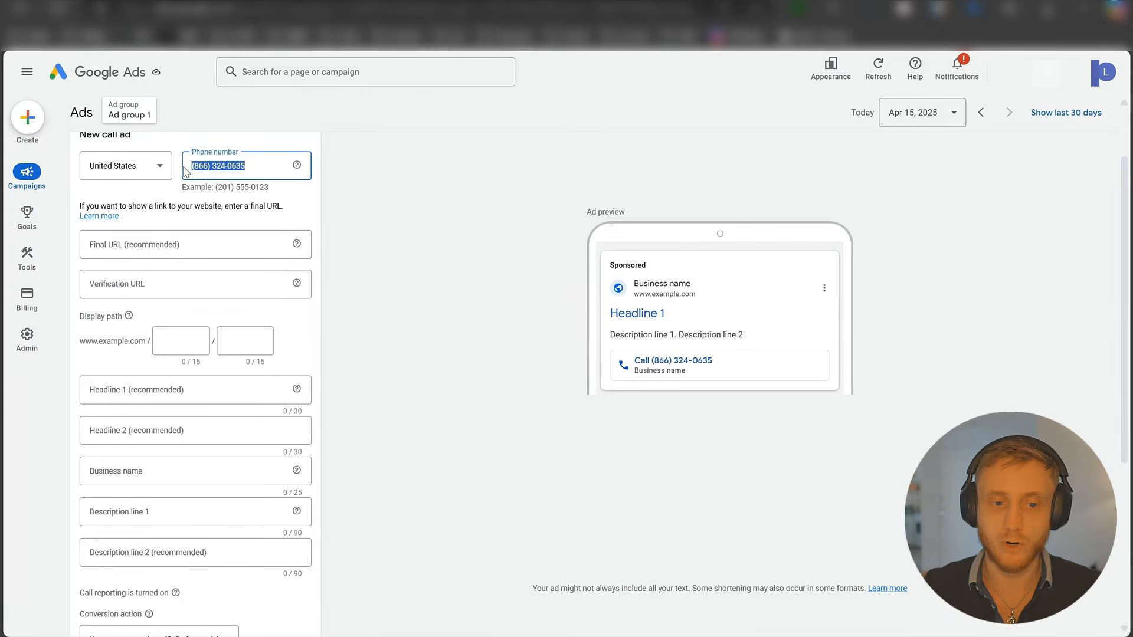
pyautogui.click(207, 283)
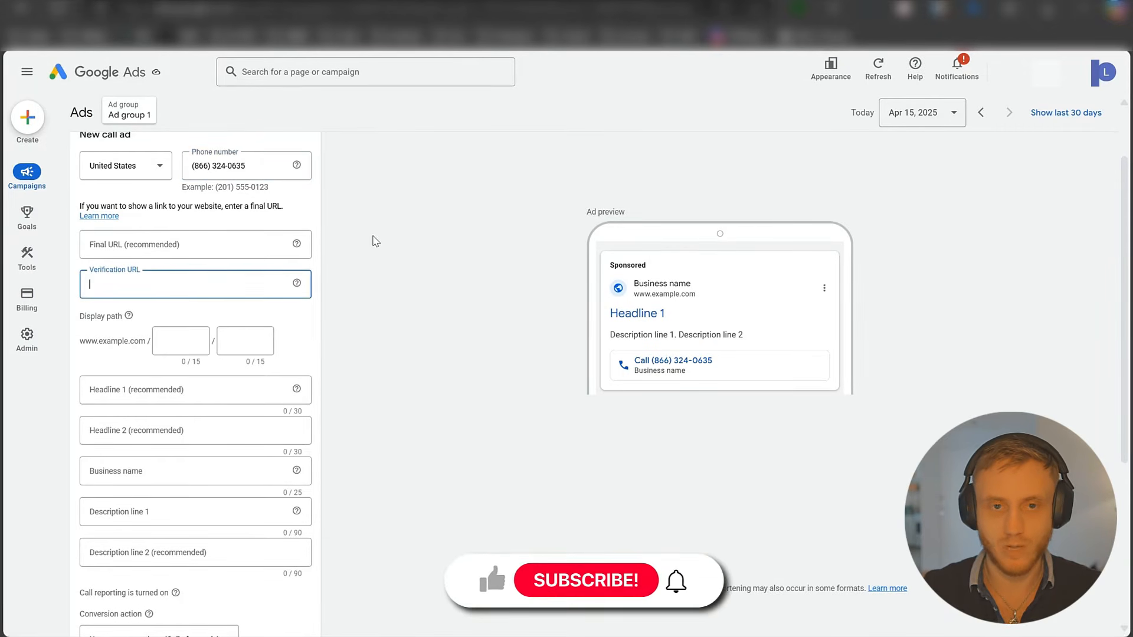
pyautogui.write('h')
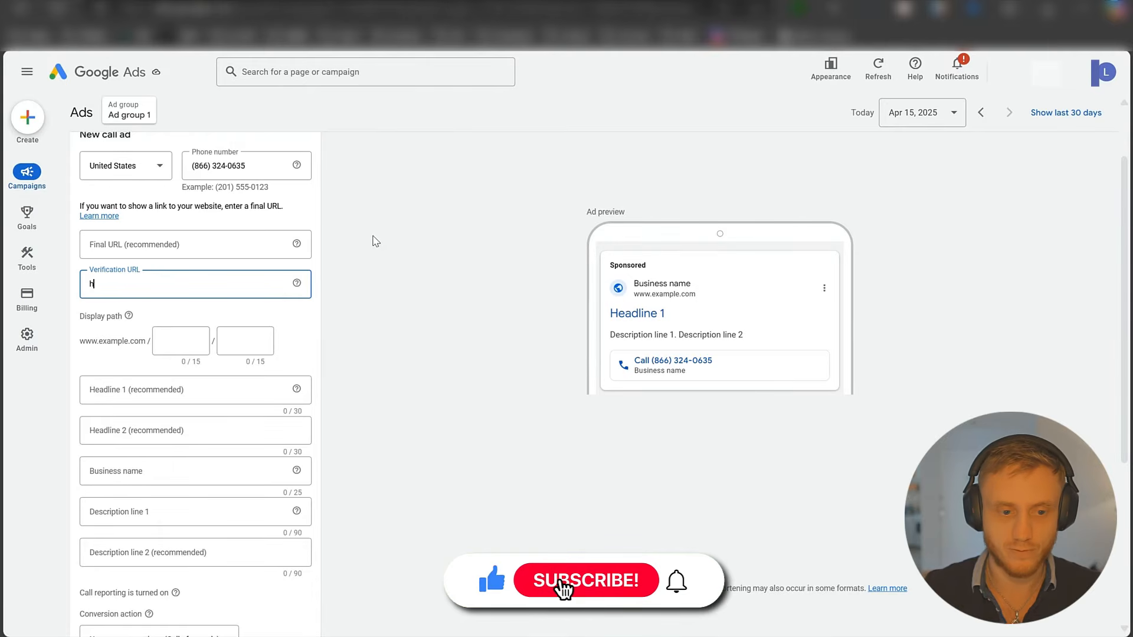
pyautogui.write('ttps://p')
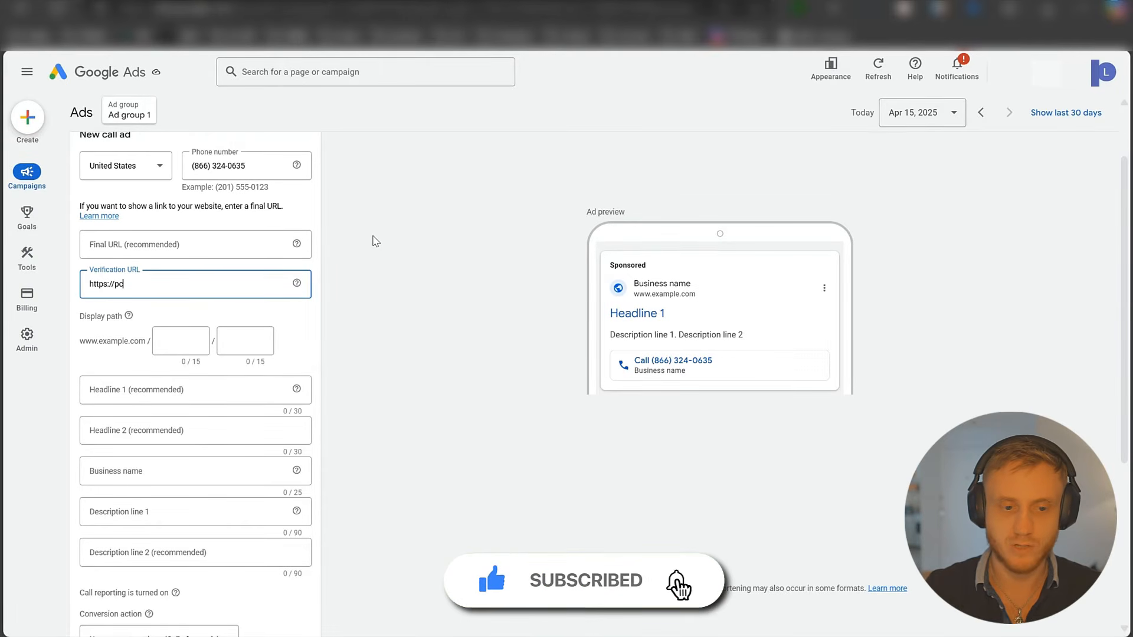
pyautogui.write('pcbasi')
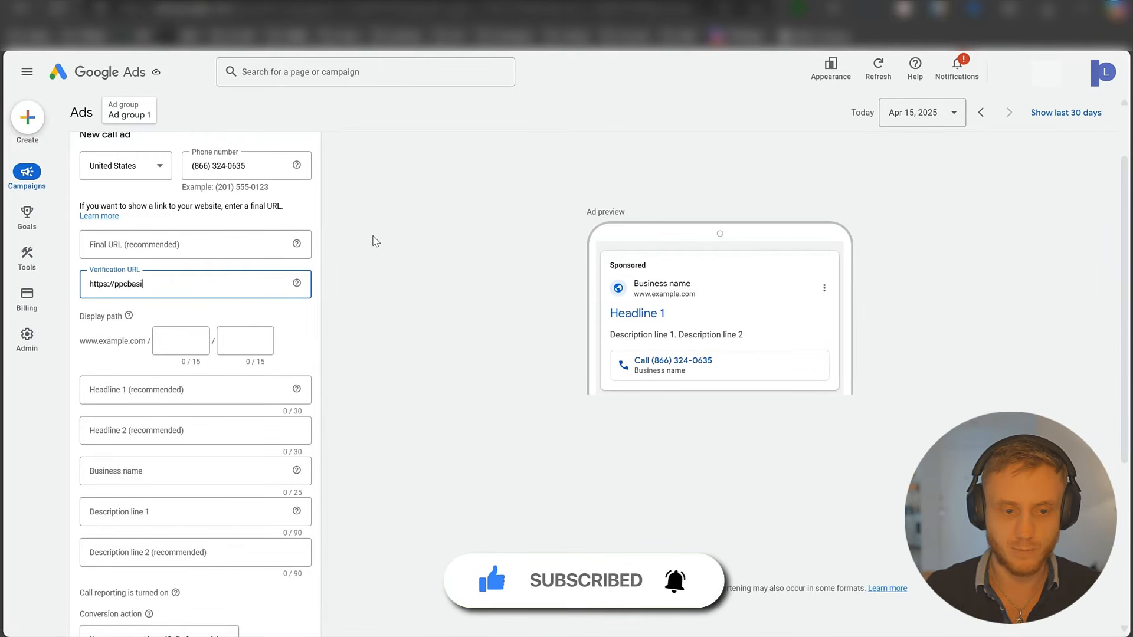
pyautogui.write('c.com/verification-numbe')
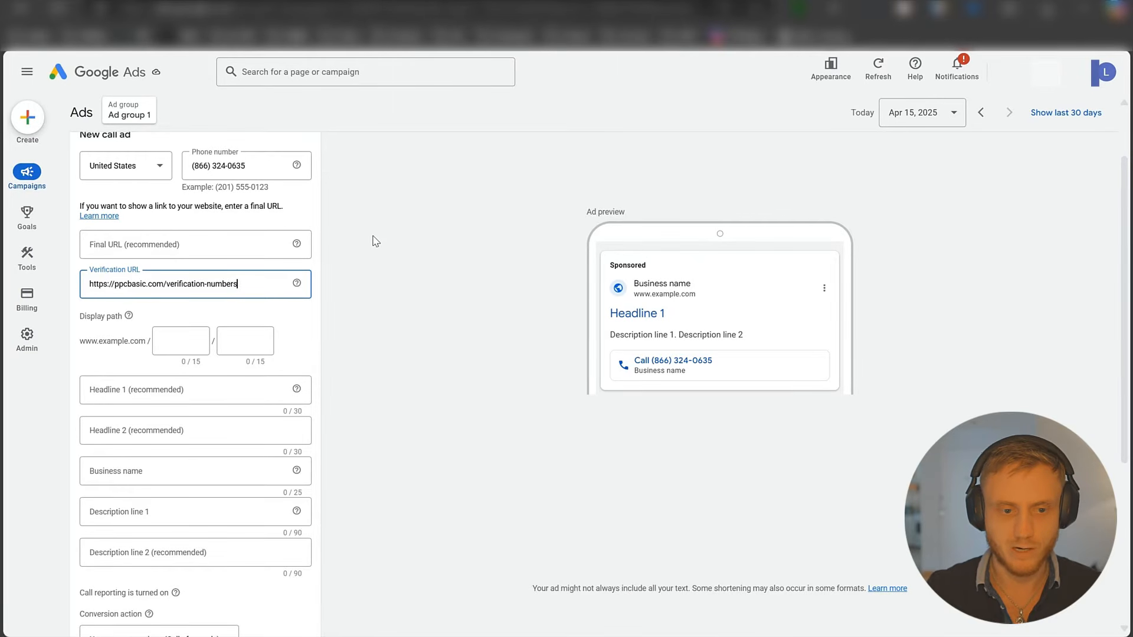
pyautogui.write('rs')
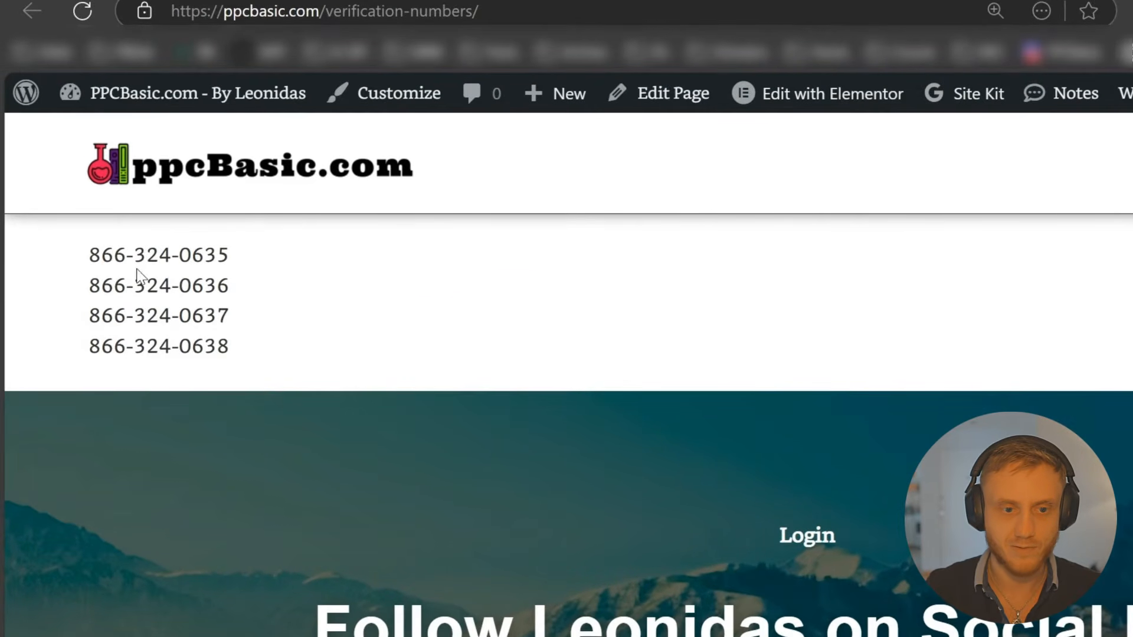
pyautogui.moveTo(87, 256); pyautogui.dragTo(247, 358)
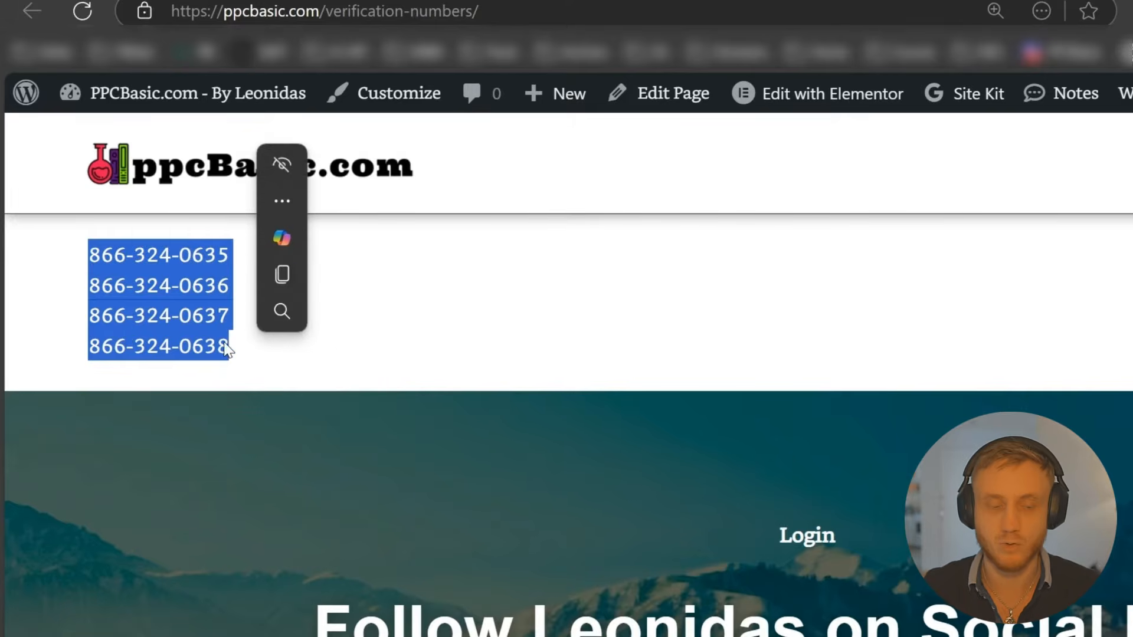
pyautogui.hotkey('ctrl', 'c')
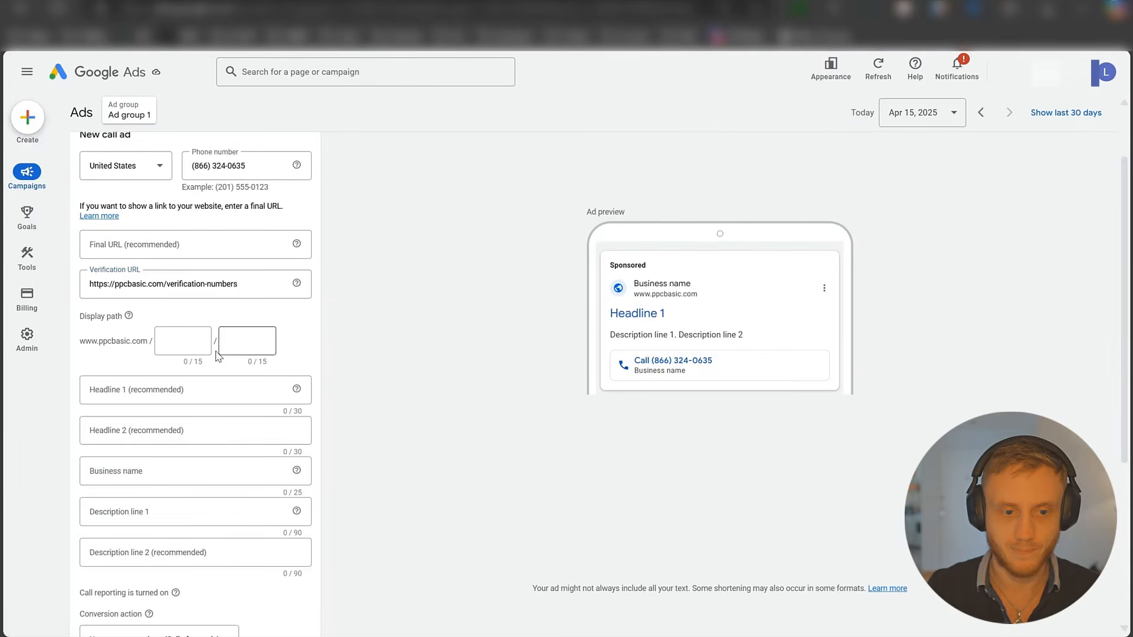
# - Set the call ad's display path to tap-2-call in the first part and call_now in the second
pyautogui.scroll(-2, 183, 329)
pyautogui.scroll(2, 177, 295)
pyautogui.click(165, 266)
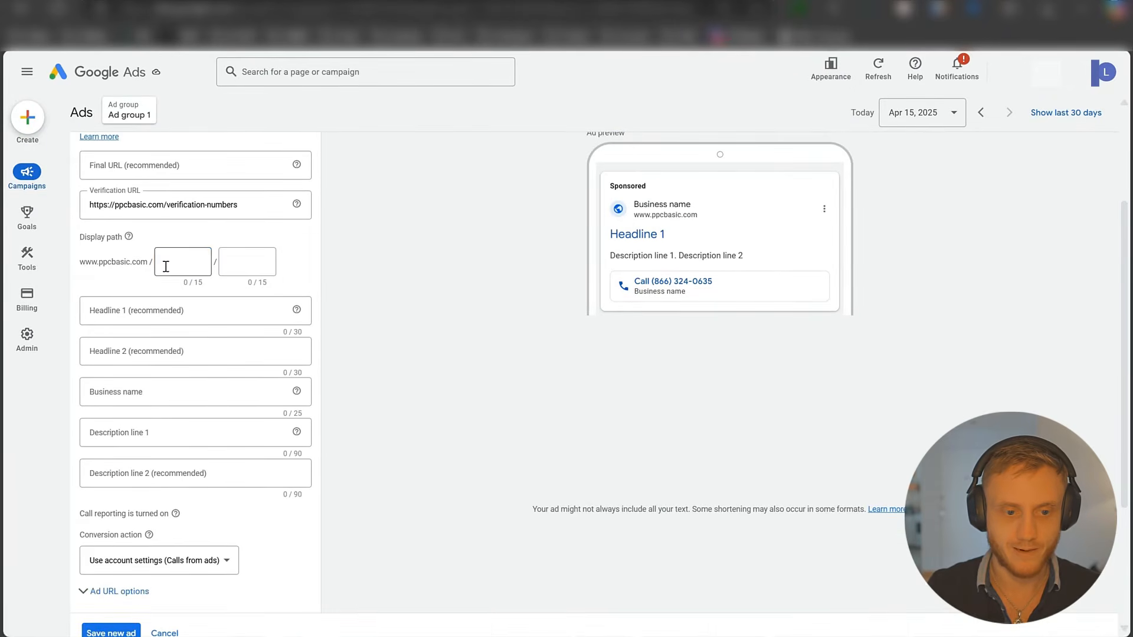
pyautogui.write('tap')
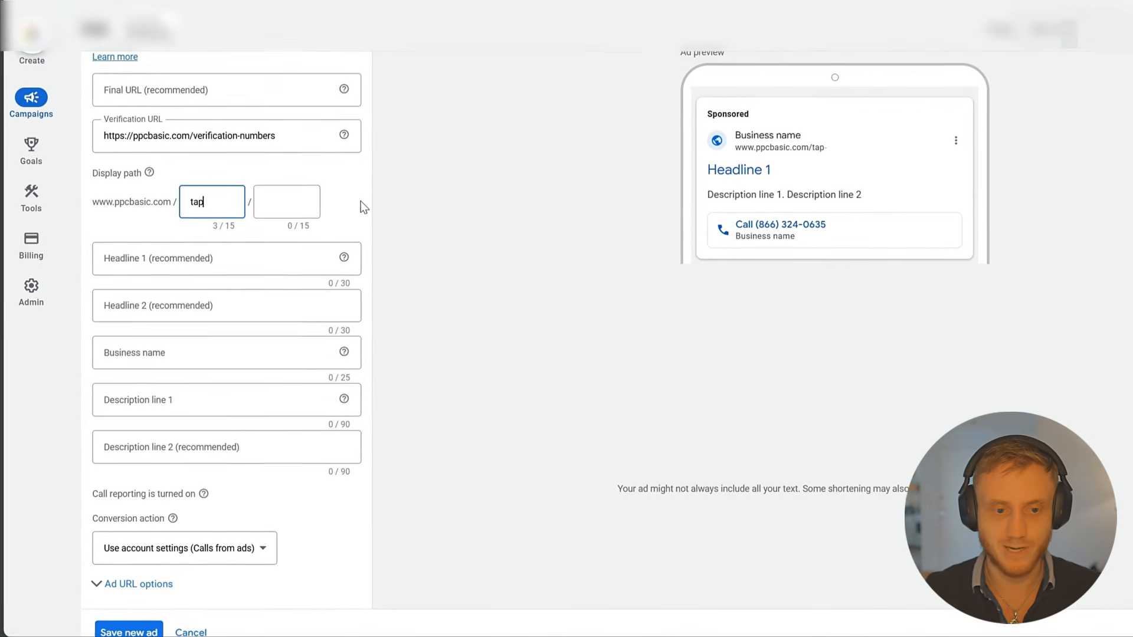
pyautogui.write('-2-call')
pyautogui.press('Tab')
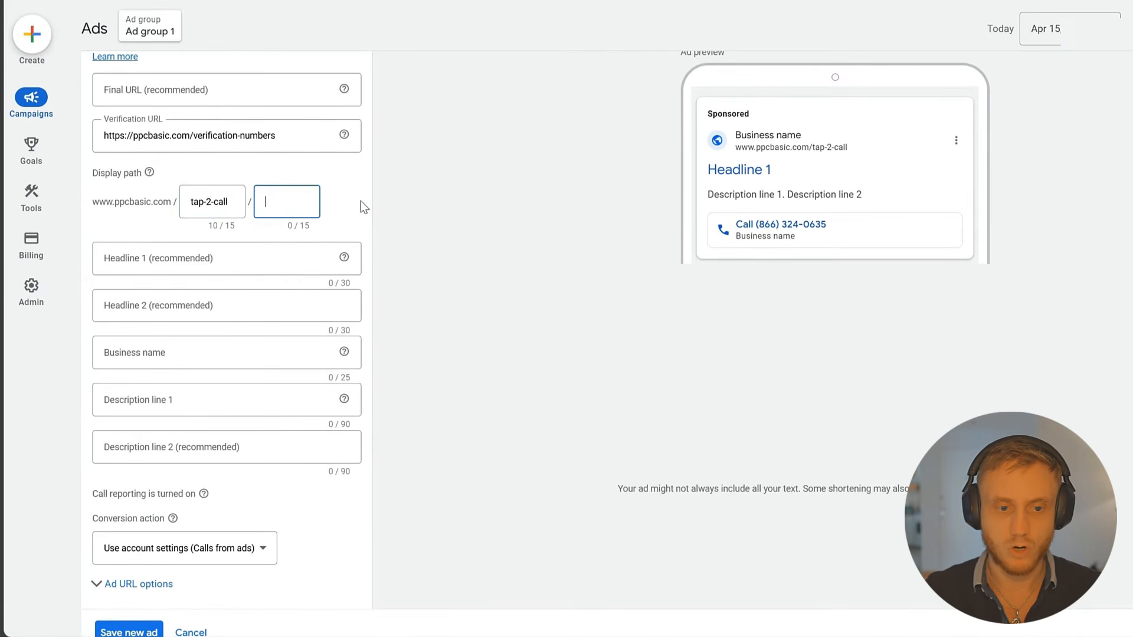
pyautogui.write('call_no')
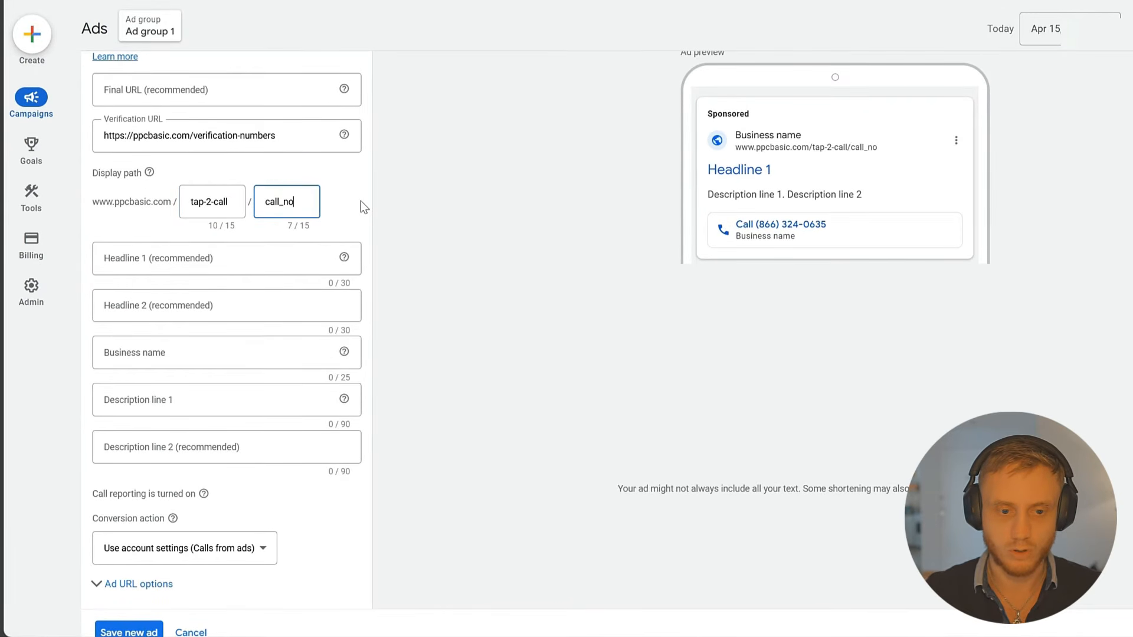
pyautogui.write('w')
# - Write Headline 1 of the call ad with keyword insertion, as "Need {KeyWord:Fence Repair}?"
pyautogui.click(284, 263)
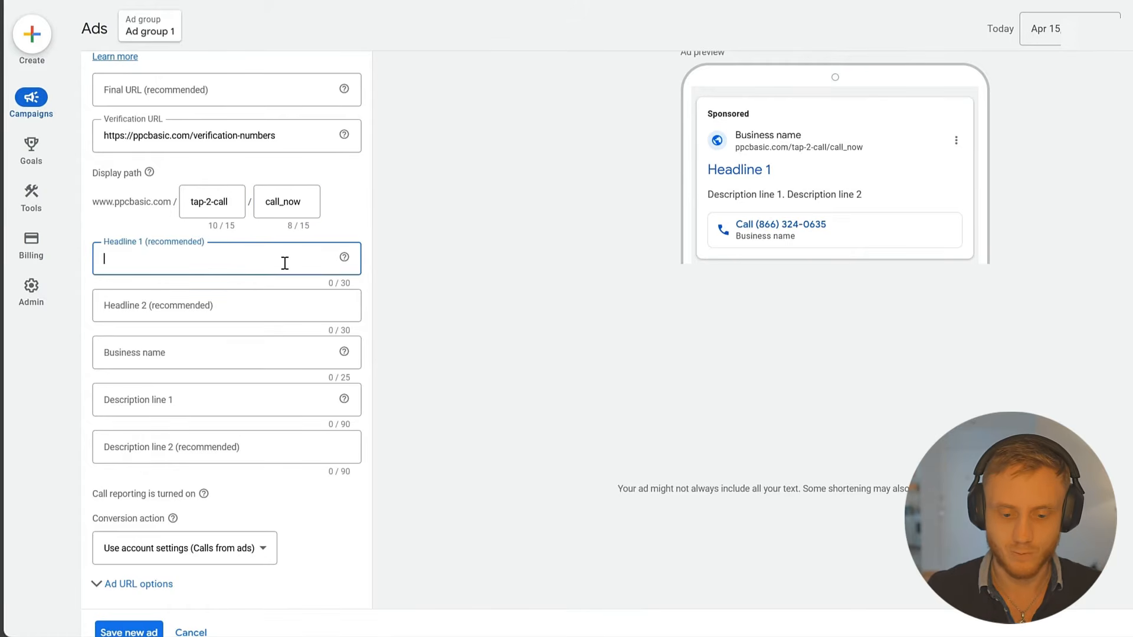
pyautogui.write('Need A {KeyWord')
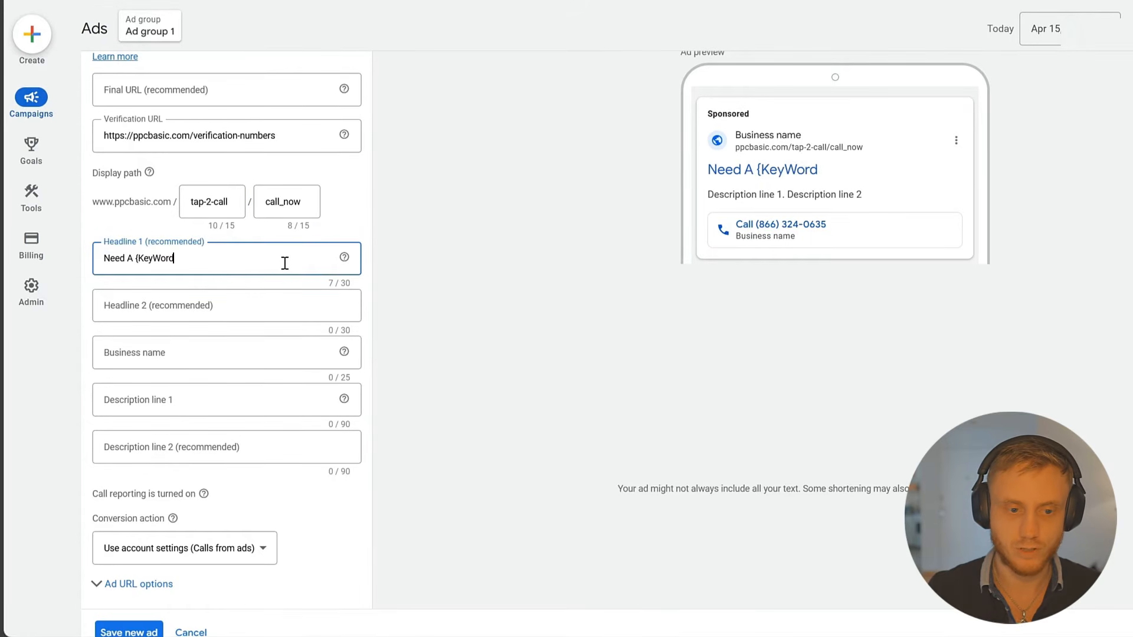
pyautogui.write(':Fence Repair')
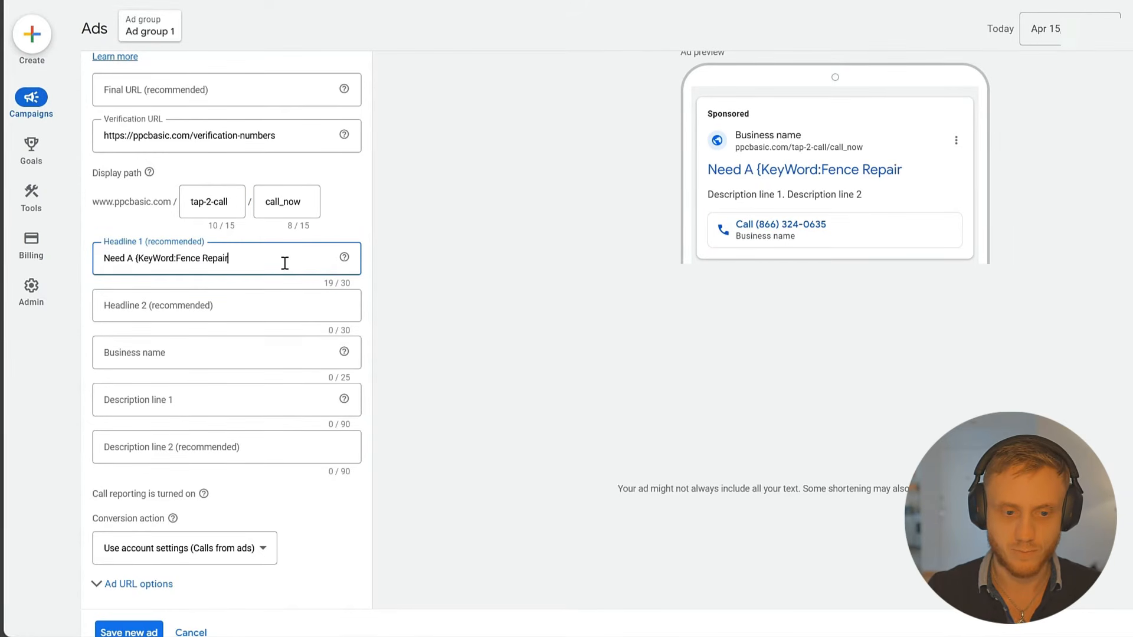
pyautogui.write('}?')
pyautogui.press('Left')
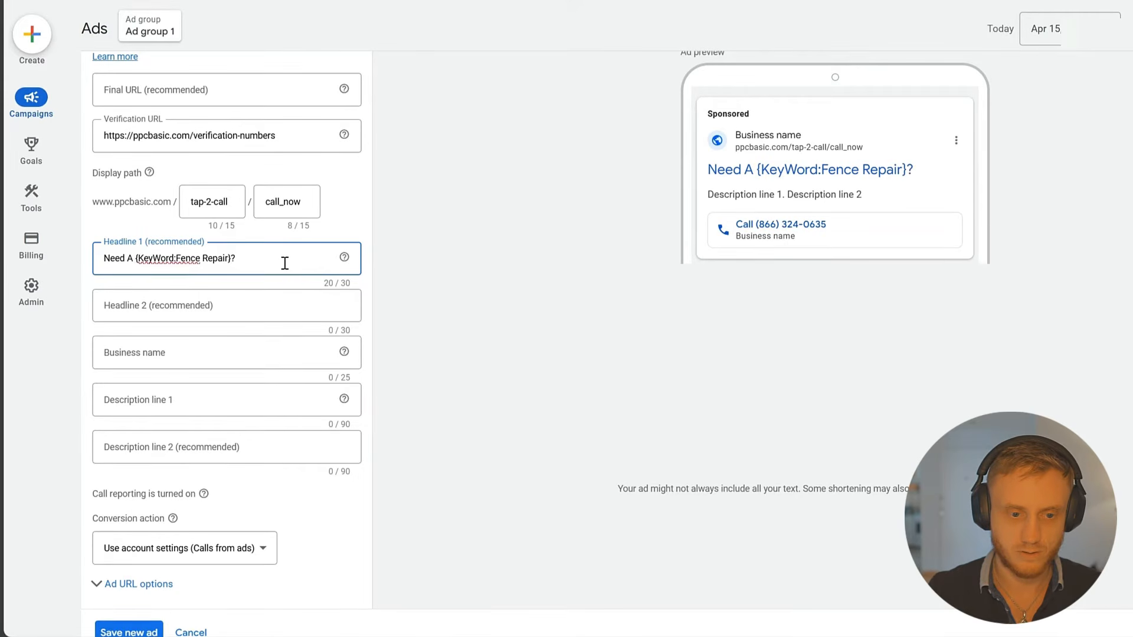
pyautogui.press('BackSpace')
pyautogui.press('BackSpace')
# - Give Headline 2 the same text as Headline 1, "Need {KeyWord:Fence Repair}?"
pyautogui.click(173, 262)
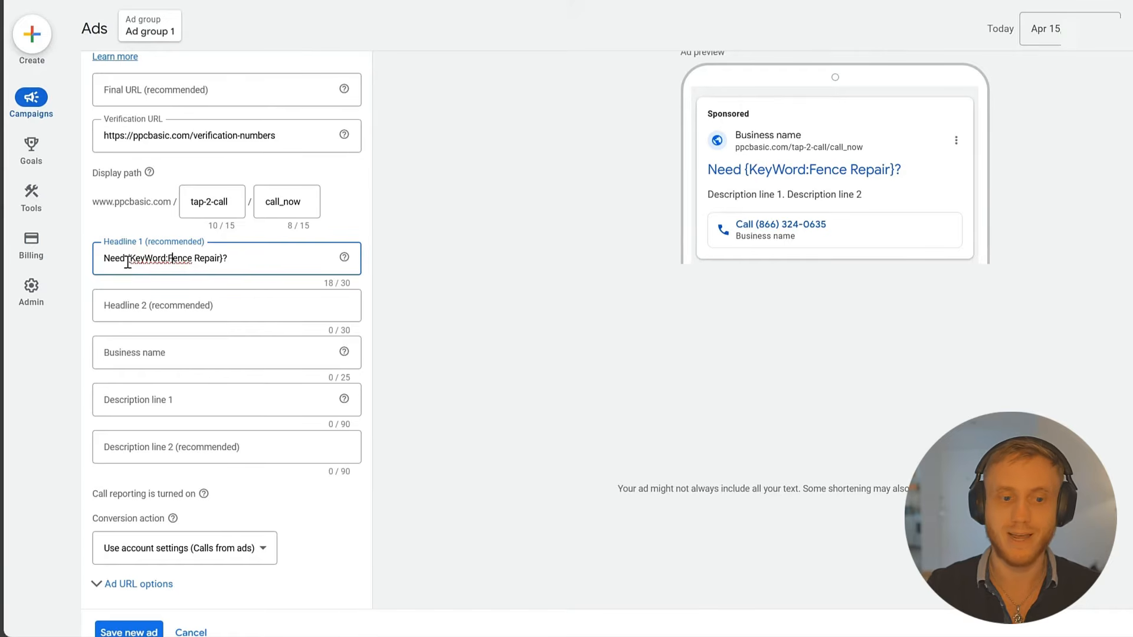
pyautogui.moveTo(128, 258); pyautogui.dragTo(221, 260)
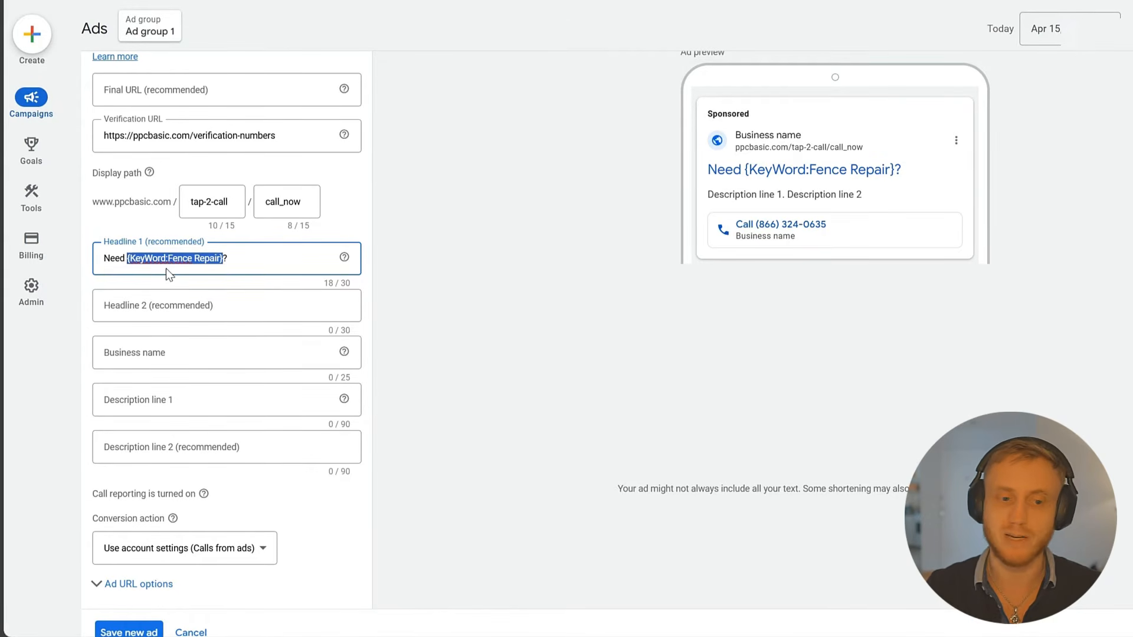
pyautogui.click(225, 307)
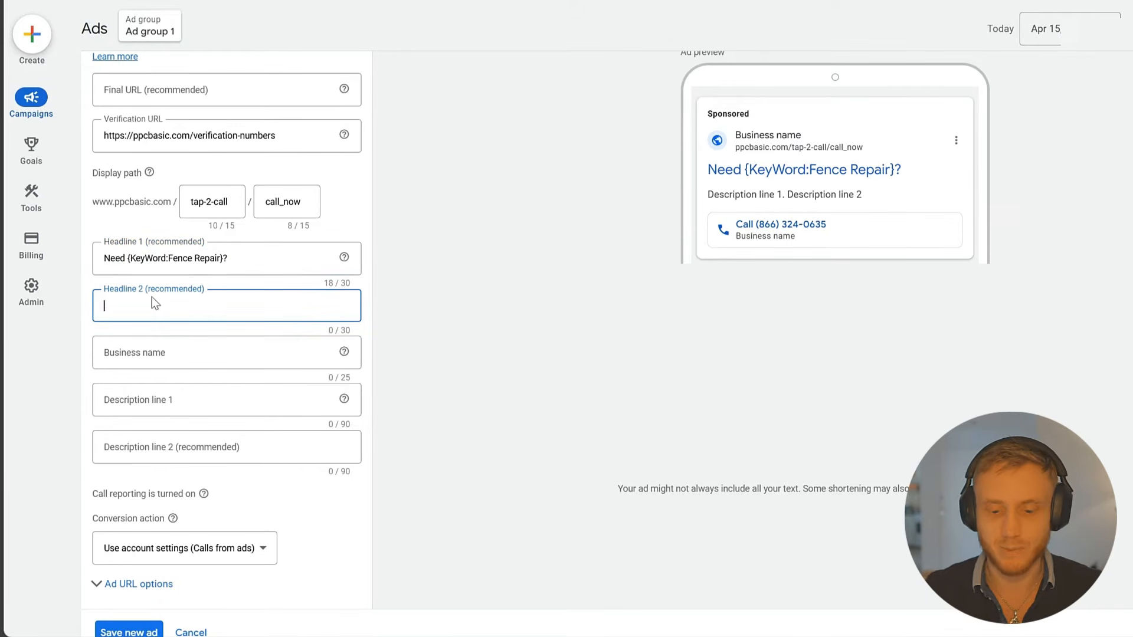
pyautogui.write('Cal')
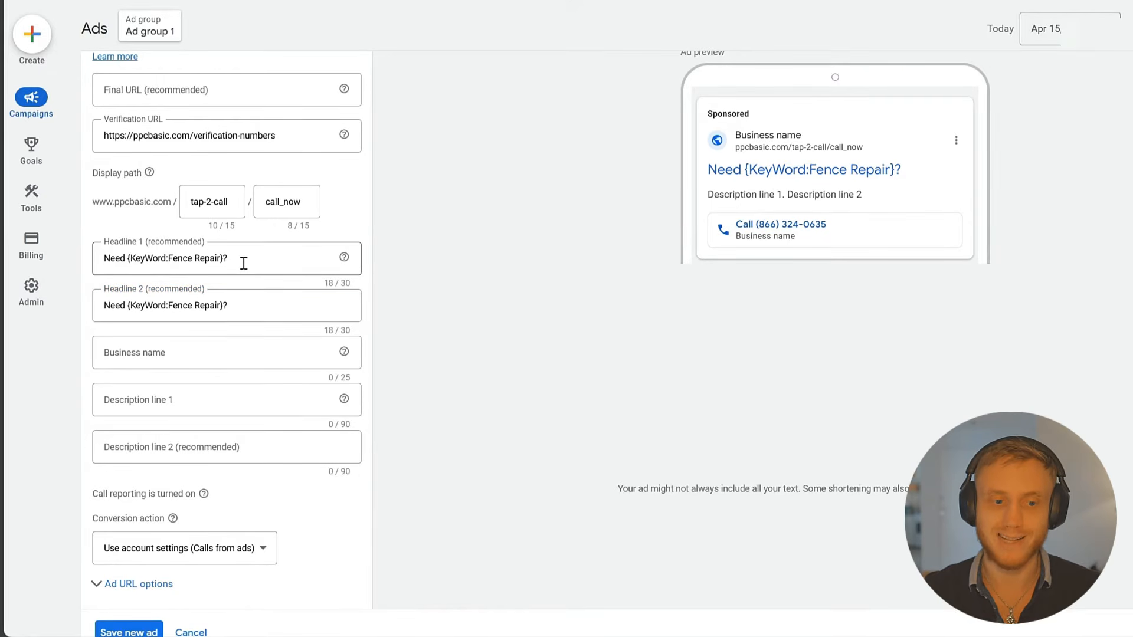
pyautogui.moveTo(243, 260); pyautogui.dragTo(45, 253)
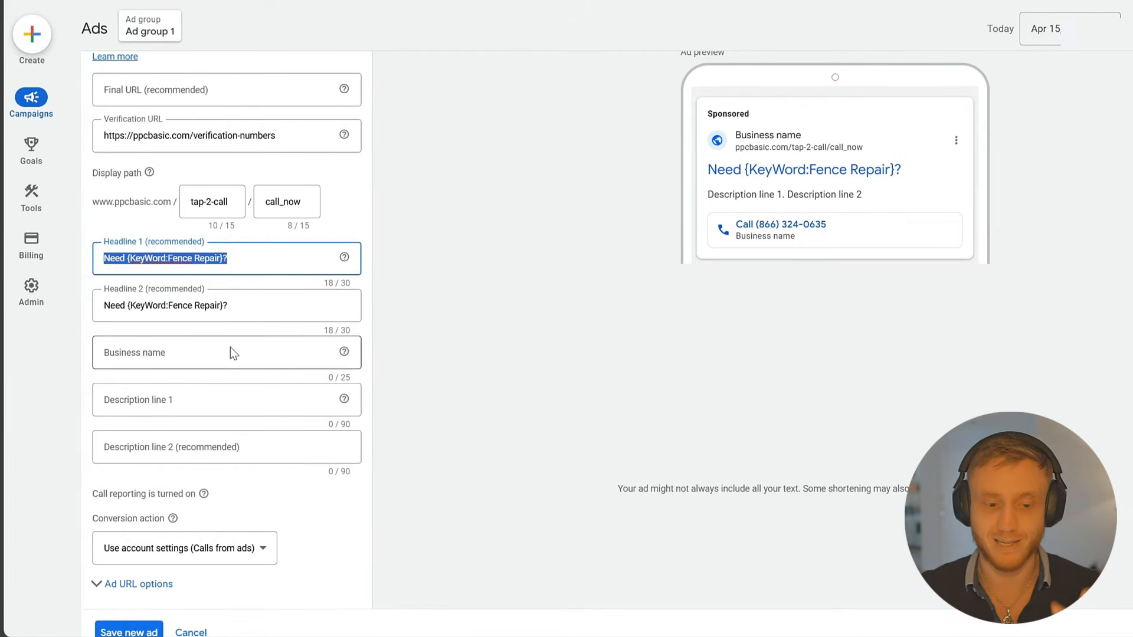
# - Enter ppcbasic.com as the call ad's business name and check it against the other ad fields
pyautogui.click(174, 351)
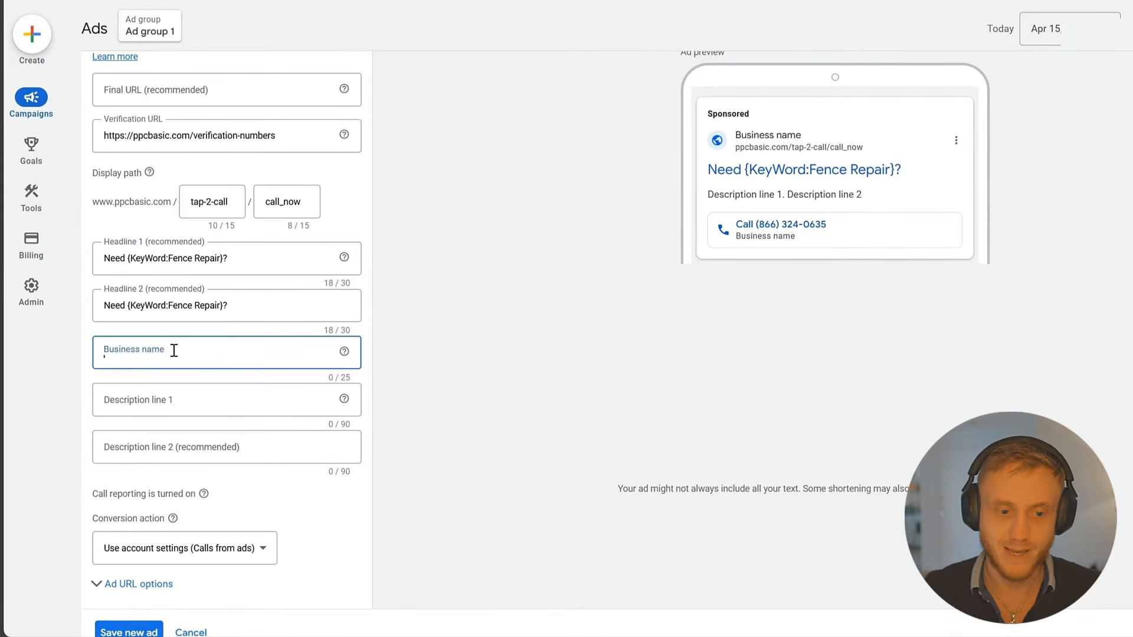
pyautogui.write('ppcbasic.com')
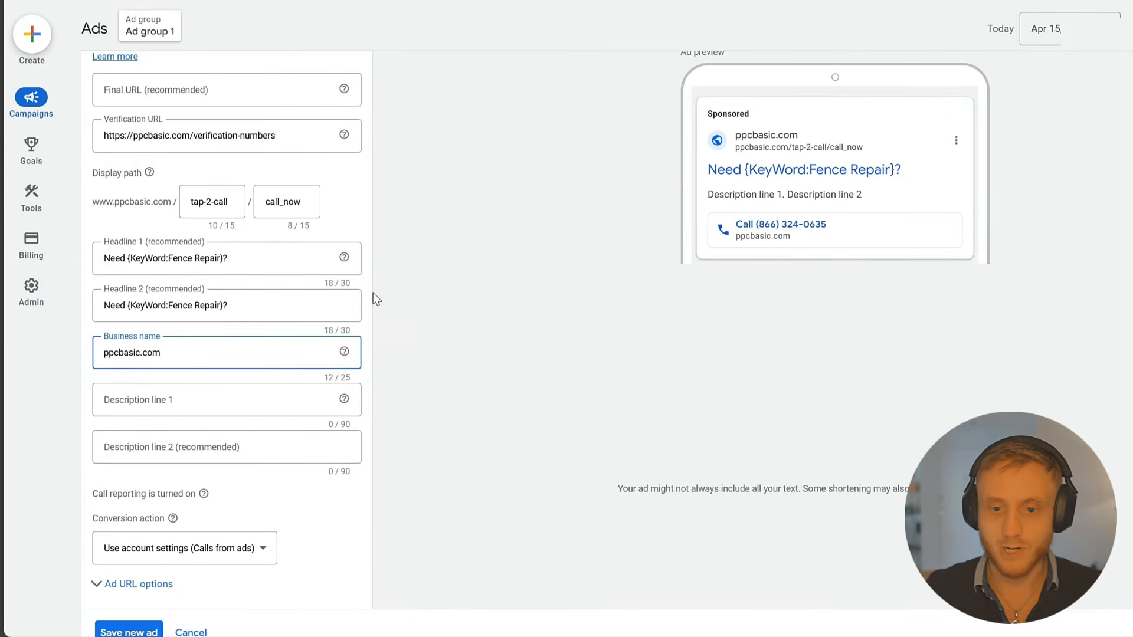
pyautogui.scroll(3, 242, 198)
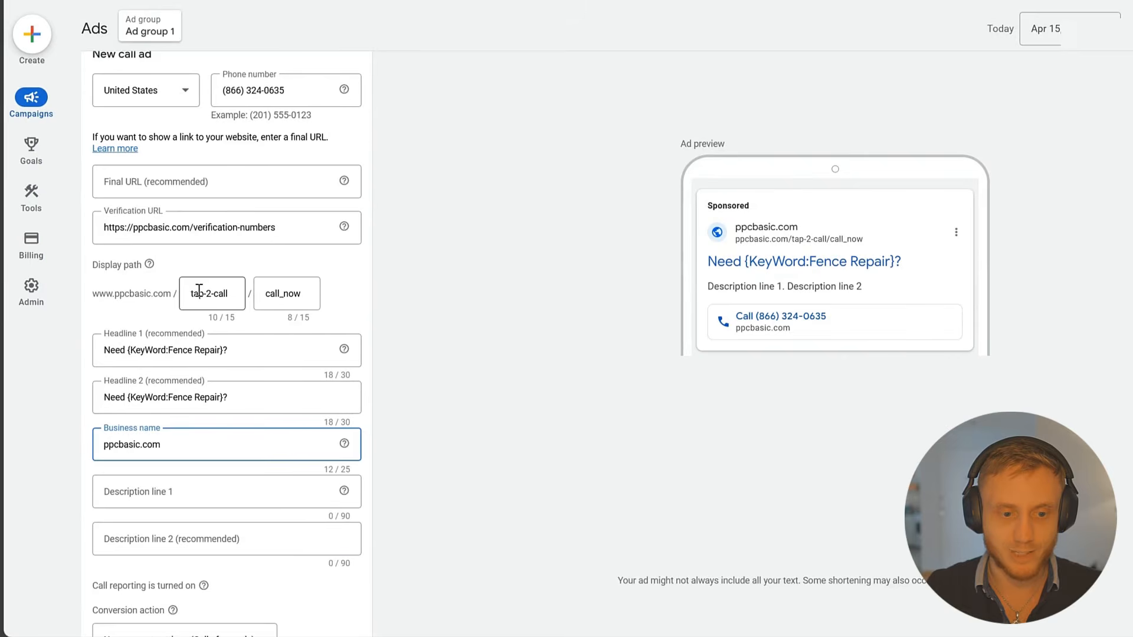
pyautogui.scroll(-3, 220, 358)
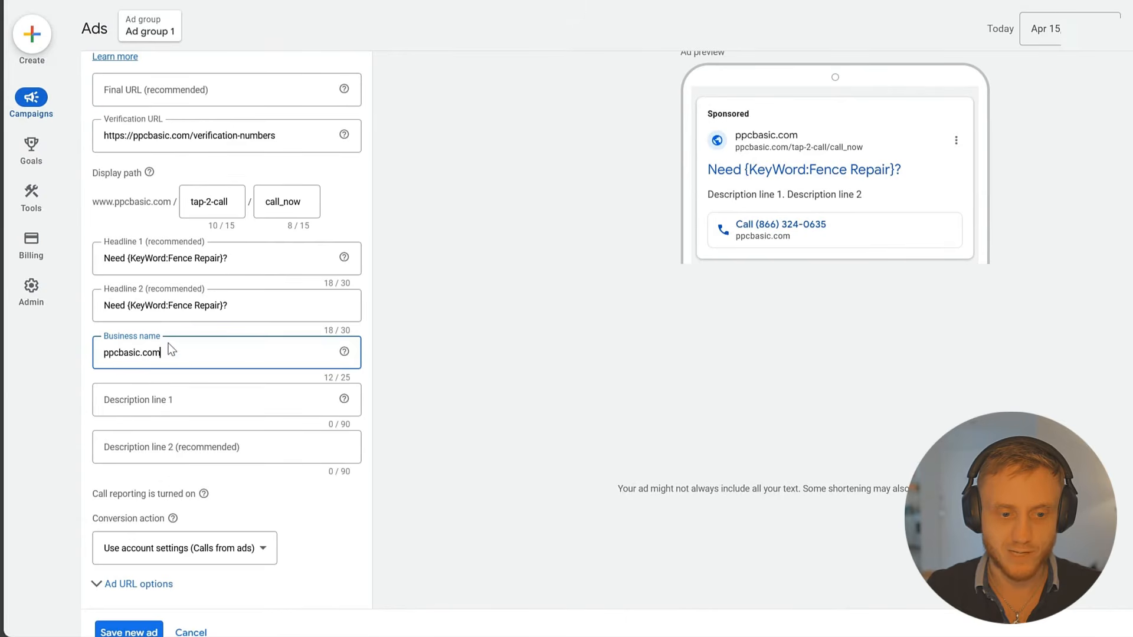
# - Replace the call ad's business name with National Home Services
pyautogui.doubleClick(311, 354)
pyautogui.write('National')
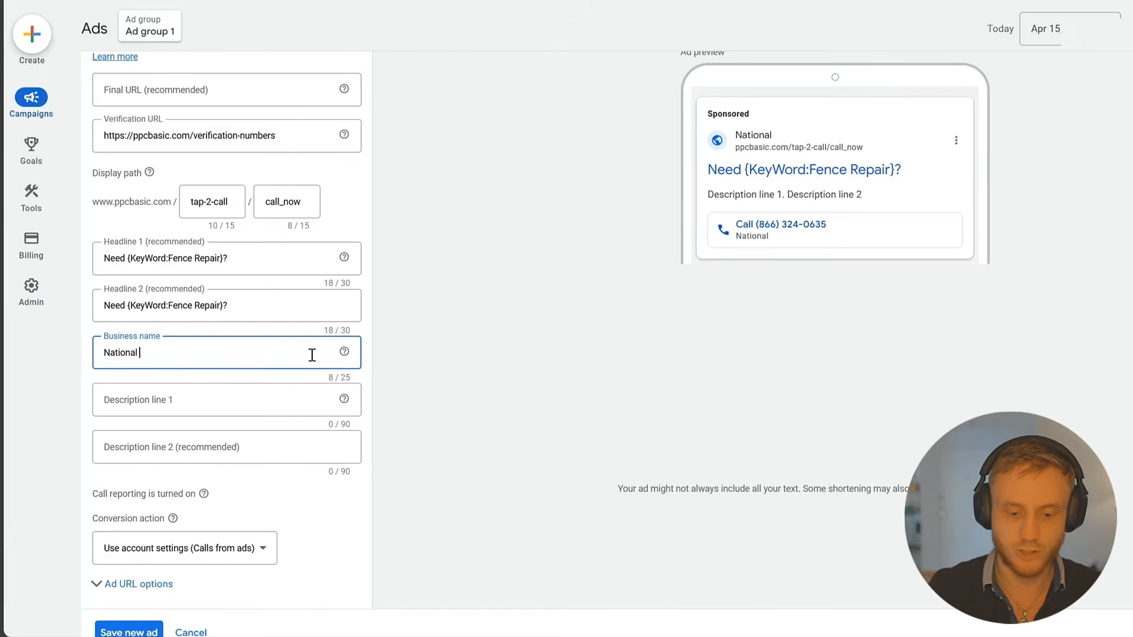
pyautogui.write(' Home Services')
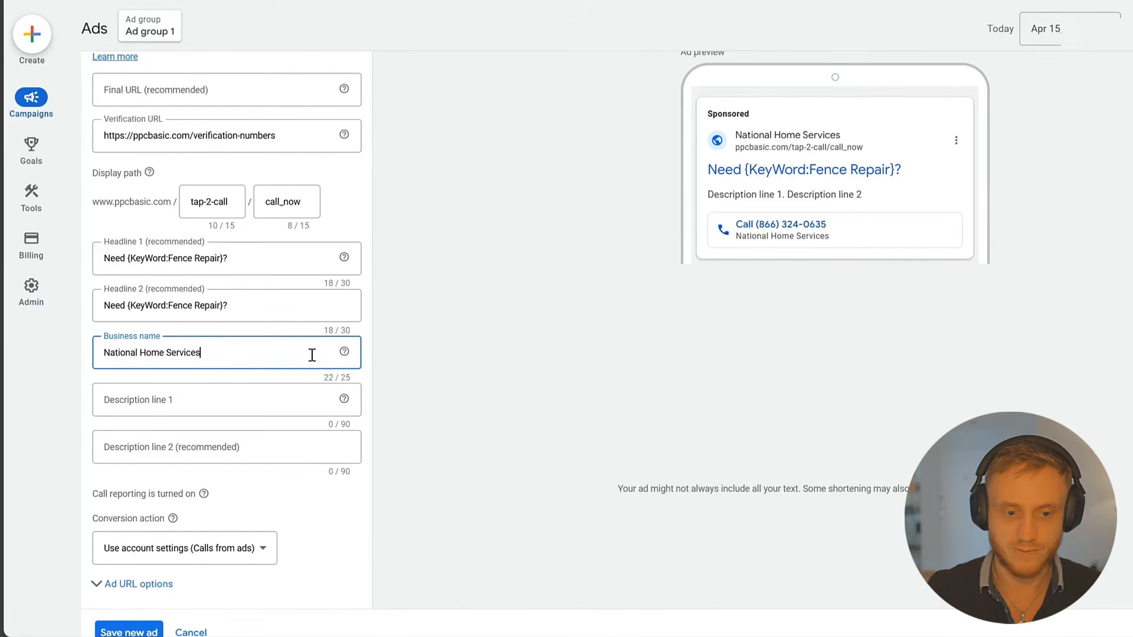
# - Fill Description line 1 with the copied Headline 1 text followed by "Call 24/7 - Customer Care Available"
pyautogui.click(197, 399)
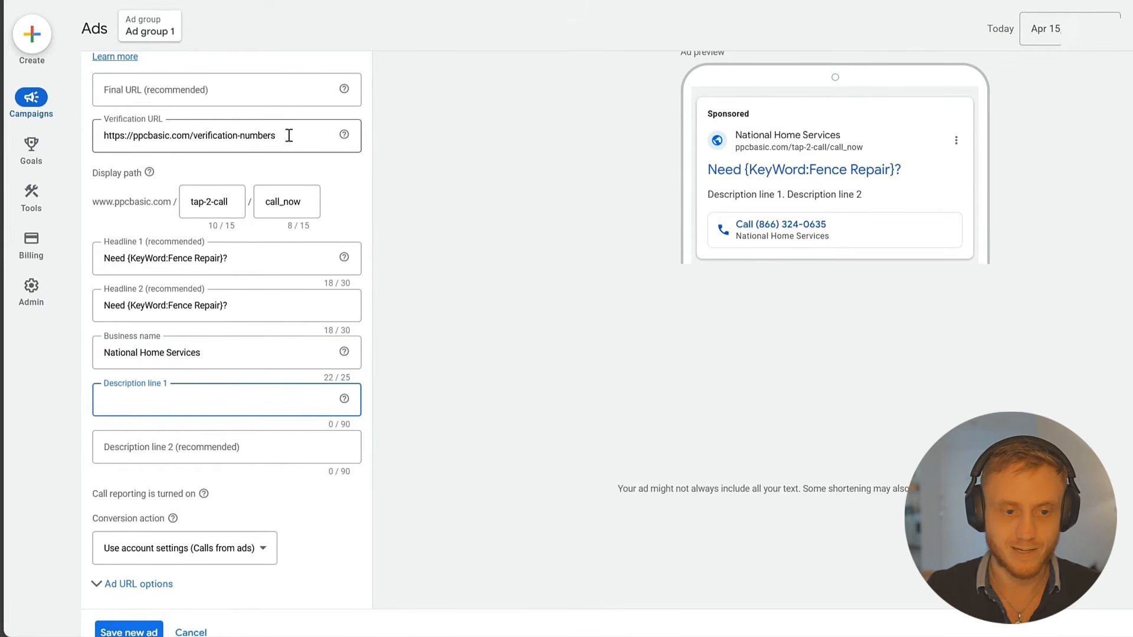
pyautogui.moveTo(251, 260); pyautogui.dragTo(40, 253)
pyautogui.hotkey('ctrl', 'c')
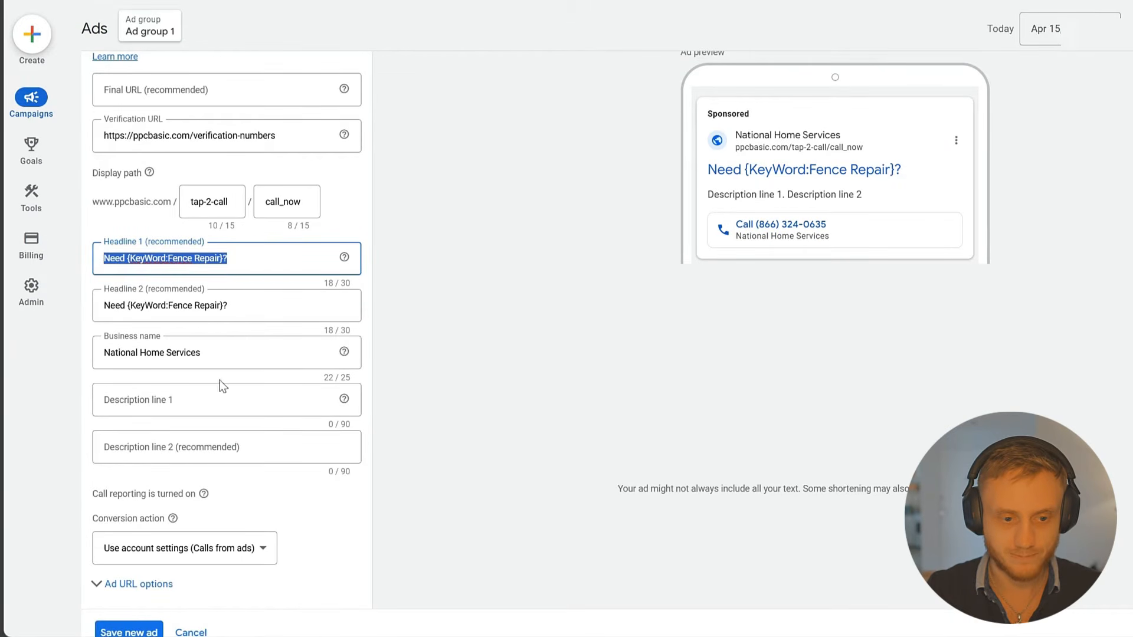
pyautogui.click(209, 398)
pyautogui.hotkey('ctrl', 'v')
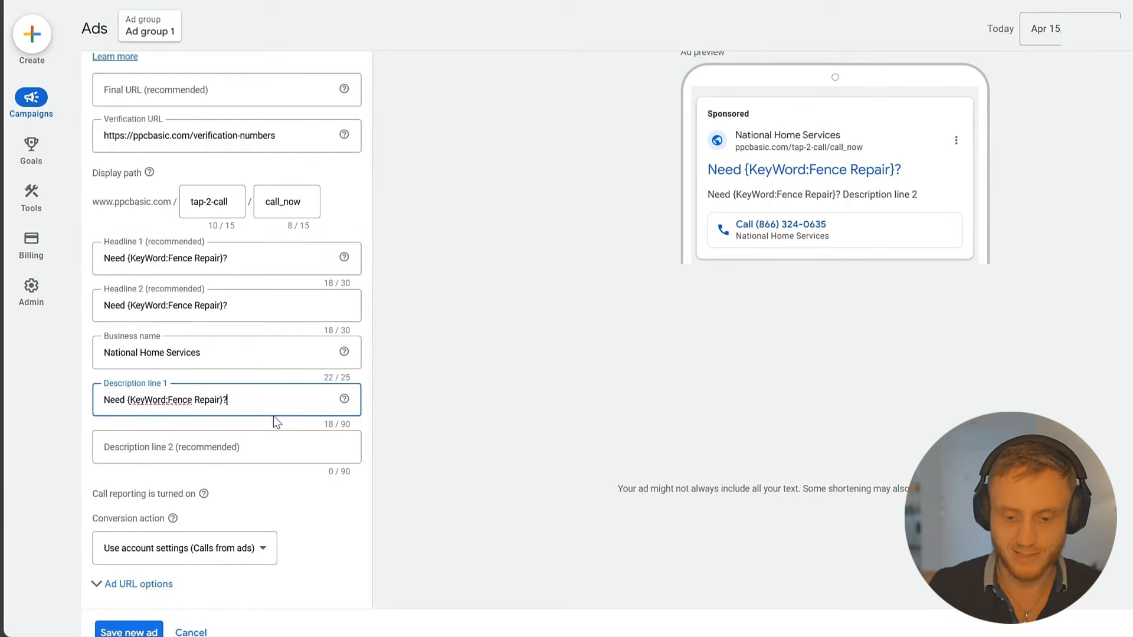
pyautogui.write('Call 24/7')
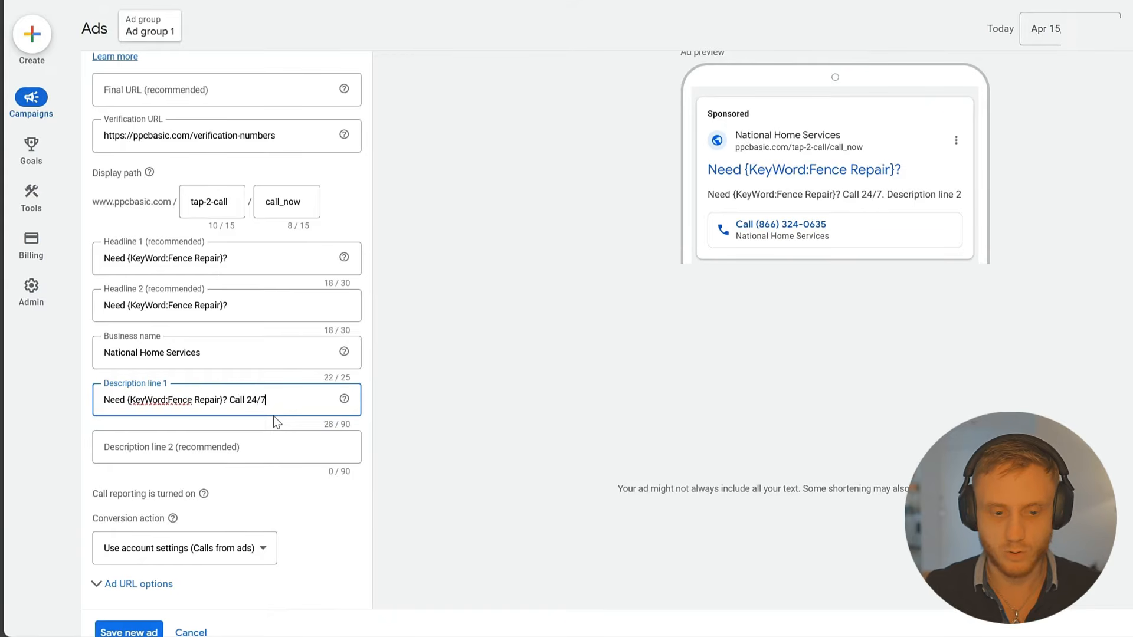
pyautogui.write(' - Cust')
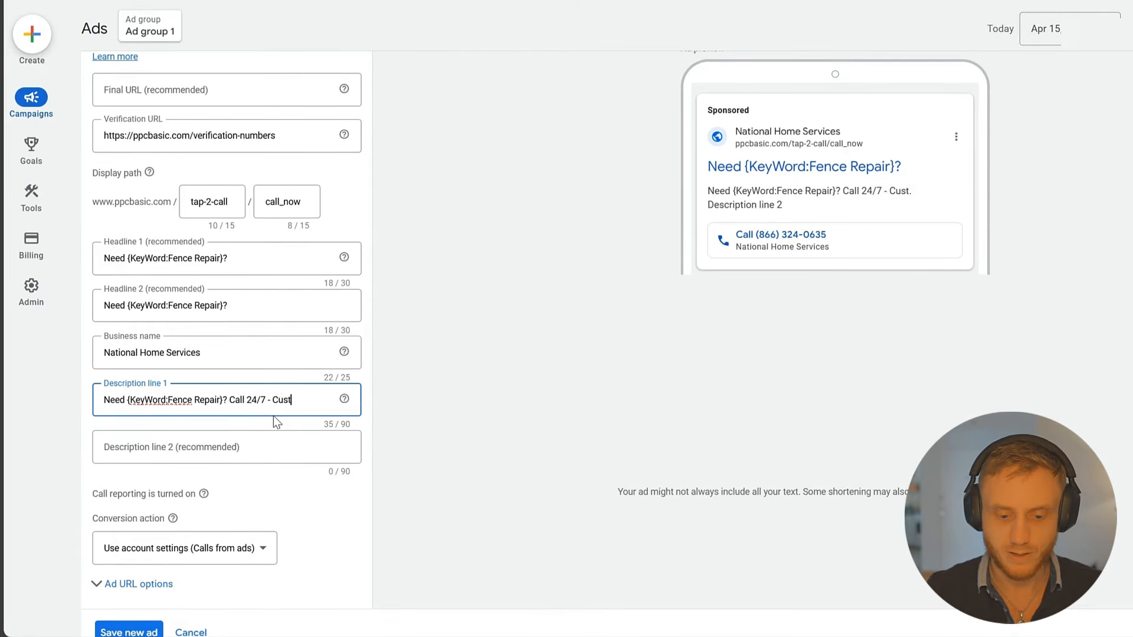
pyautogui.write('omer Care Available')
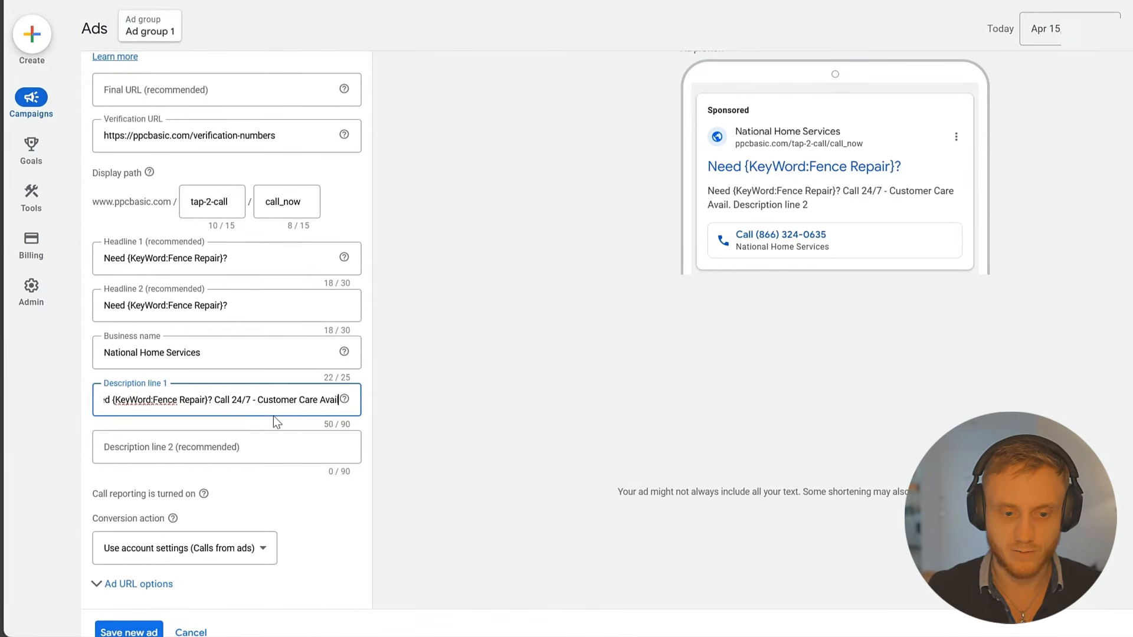
# - Write Description line 2 as "Fast Service, 24/7 Service Available, Call Now"
pyautogui.click(242, 439)
pyautogui.write('Fast')
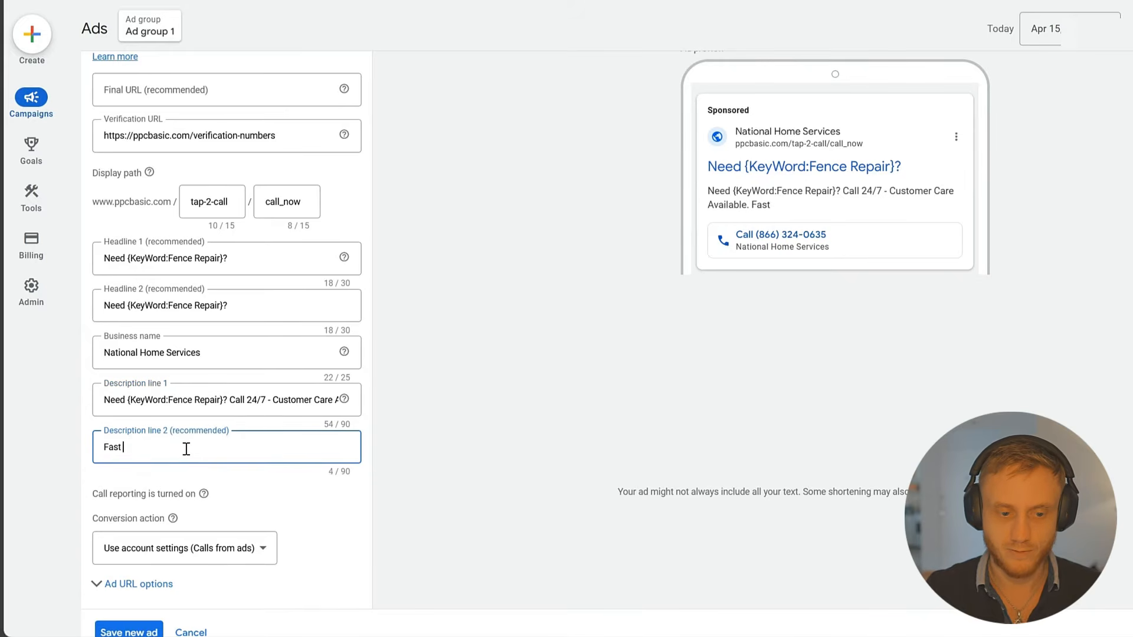
pyautogui.write(' Service,')
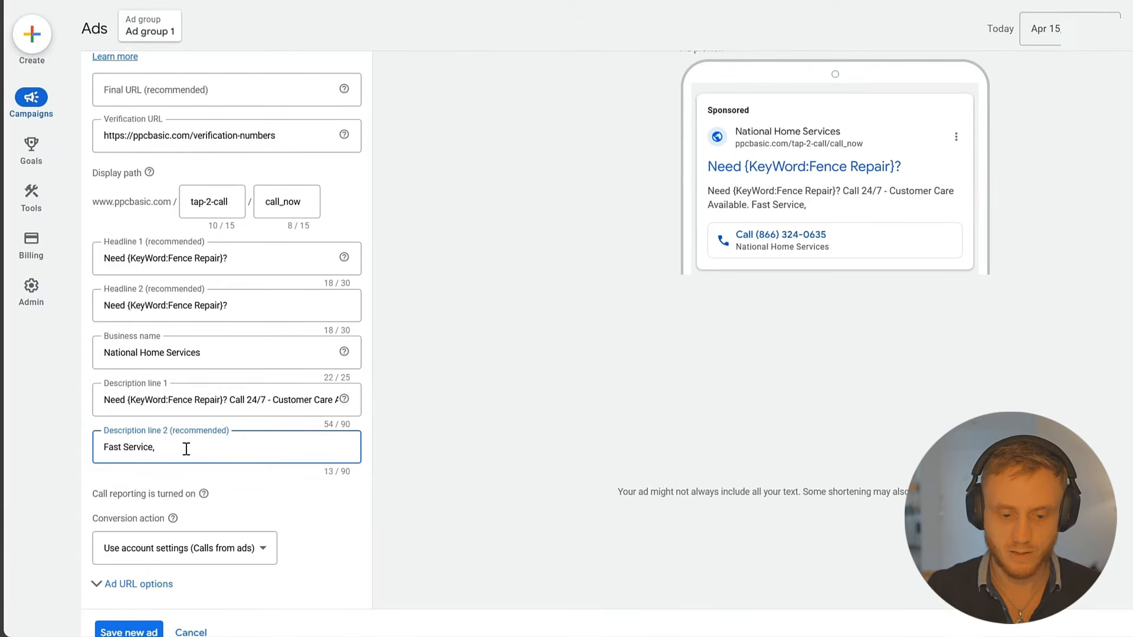
pyautogui.write(' 24/7')
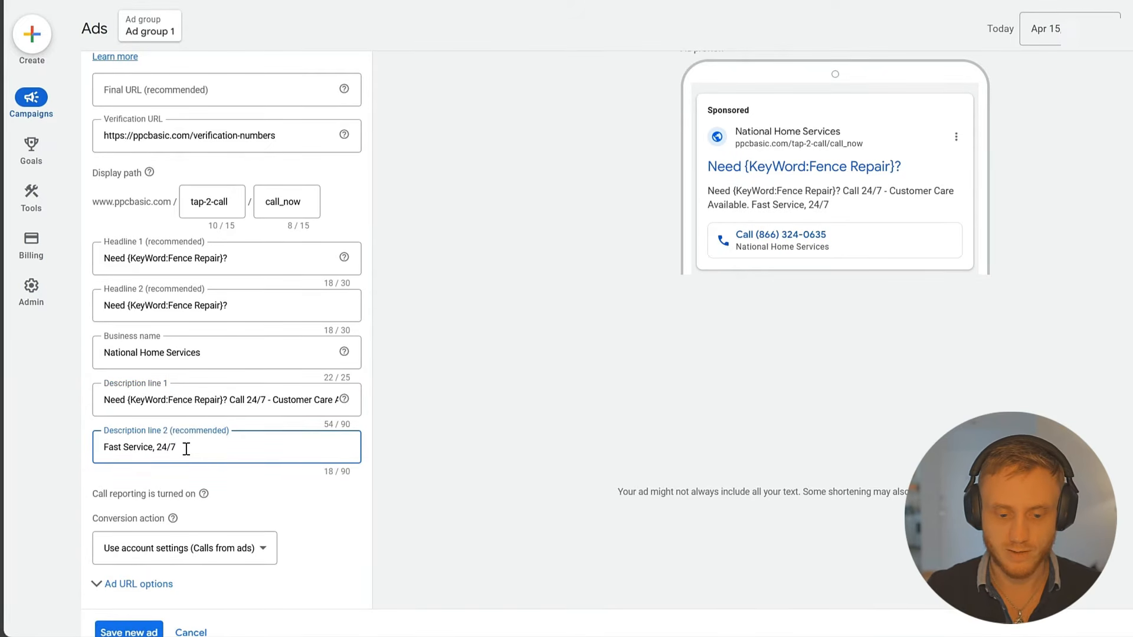
pyautogui.write(' Service ')
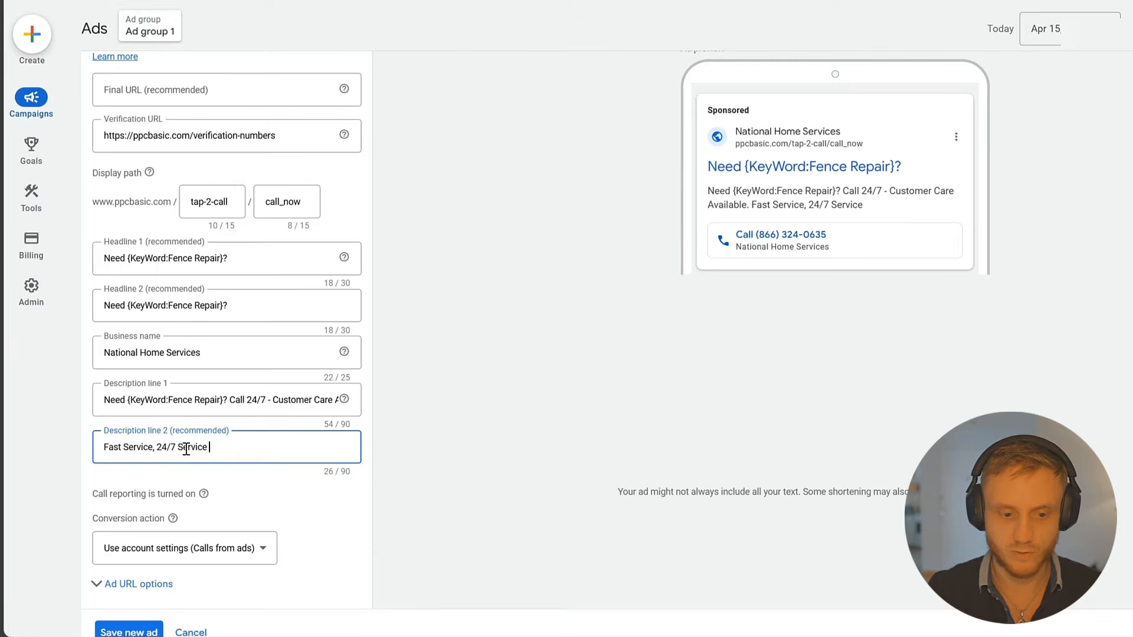
pyautogui.write('Avaial')
pyautogui.press('BackSpace')
pyautogui.press('BackSpace')
pyautogui.press('BackSpace')
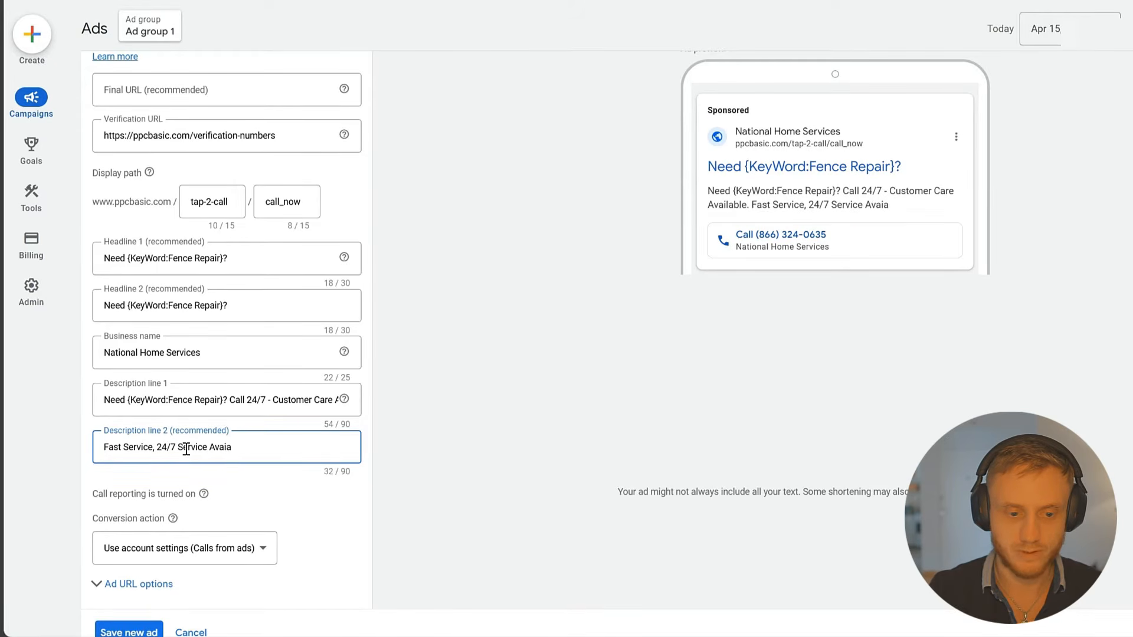
pyautogui.write('able')
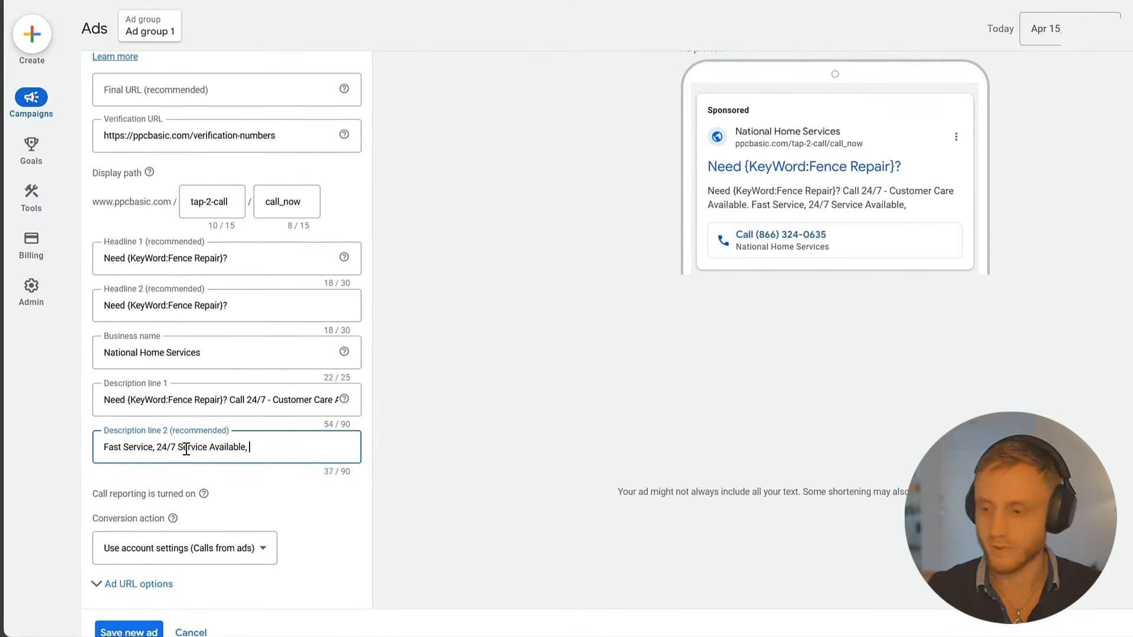
pyautogui.write(', Call Now')
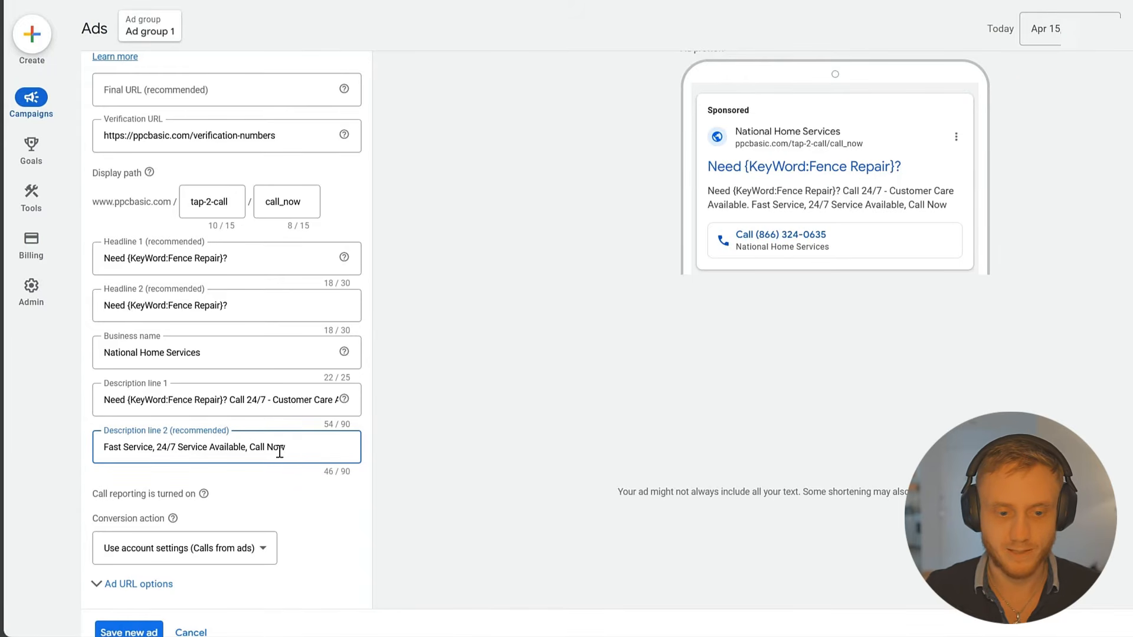
# - Expand the call ad's URL options to view the tracking template, final URL suffix and custom parameter fields
pyautogui.scroll(-3, 257, 426)
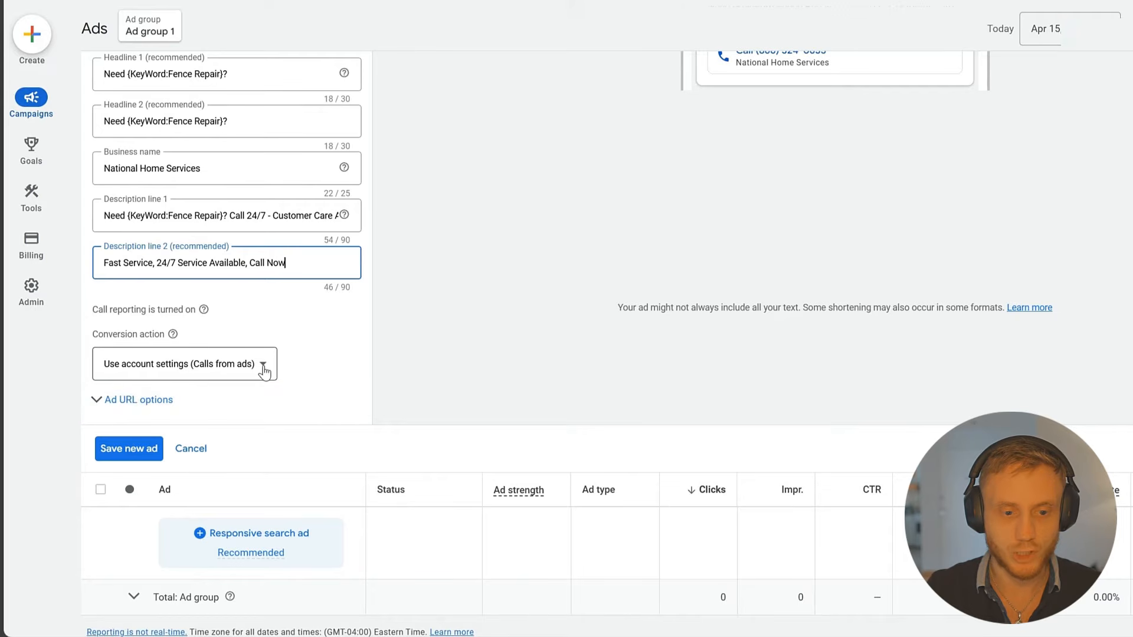
pyautogui.click(102, 406)
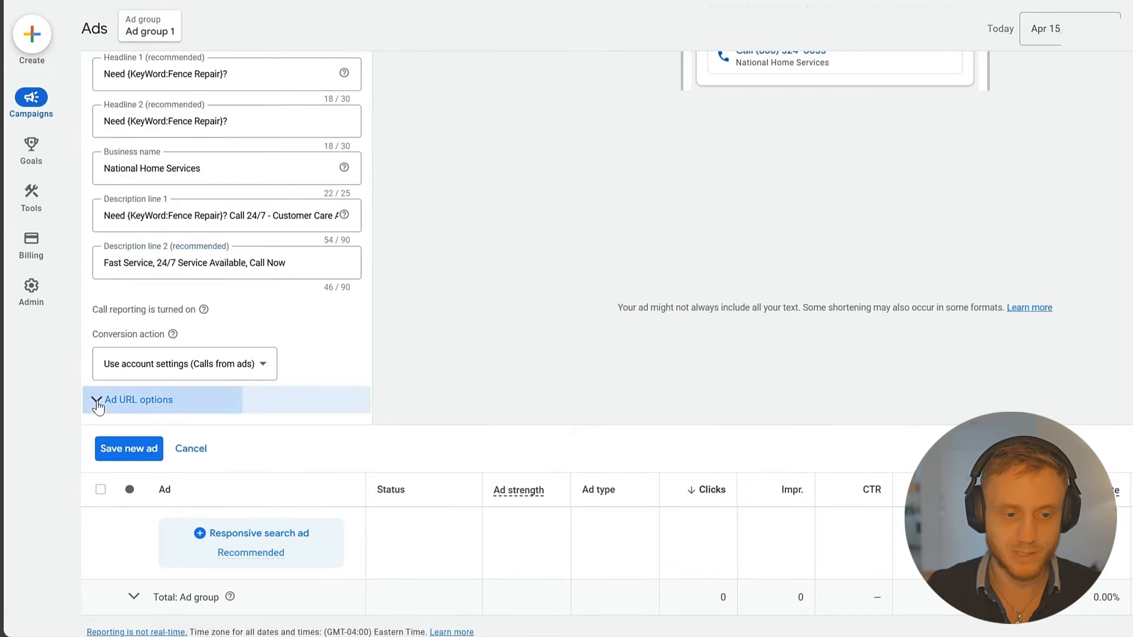
pyautogui.scroll(-2, 146, 342)
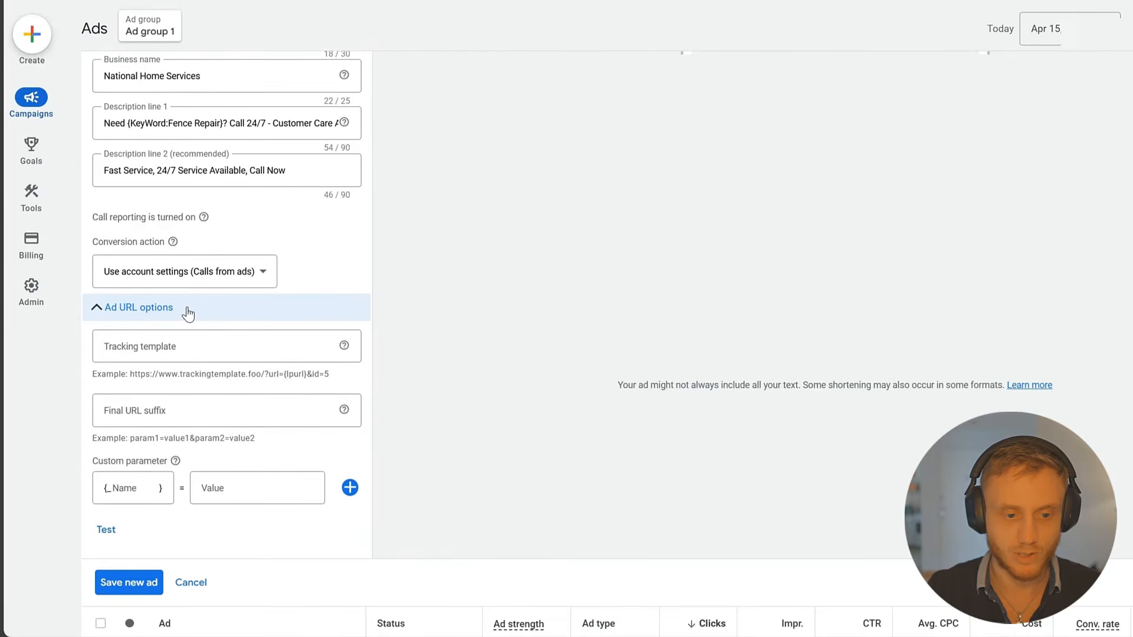
# - Fill the call ad's Final URL suffix with "service_type=plumber&kw={keyword}&googloc={loc_physical_ms}&googint={loc_interest_ms}"
pyautogui.scroll(-2, 177, 331)
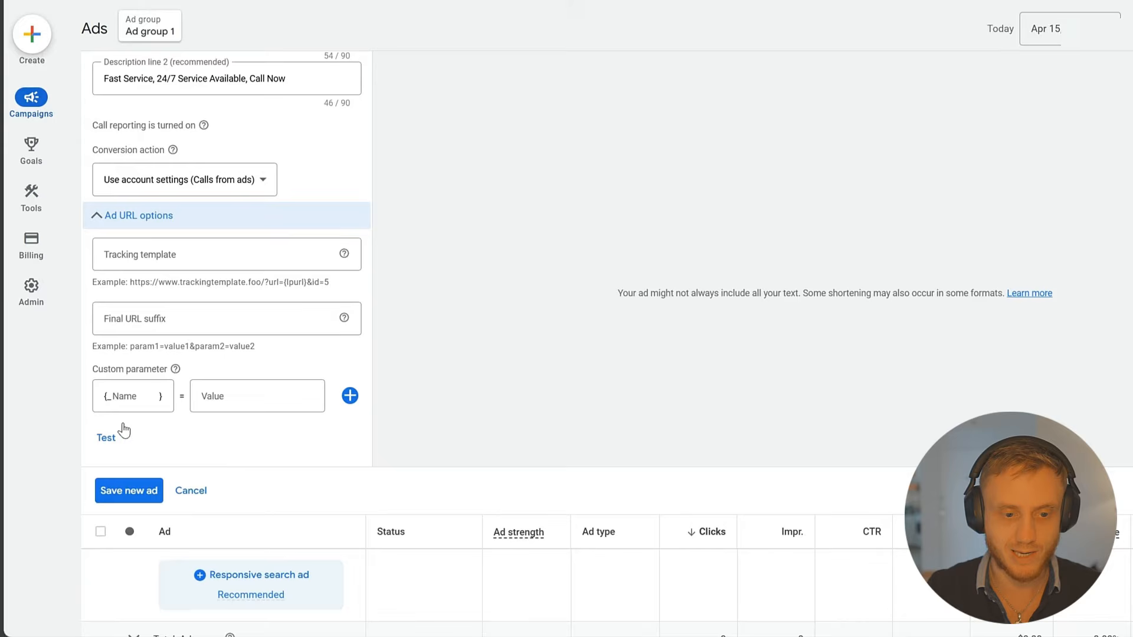
pyautogui.click(176, 318)
pyautogui.scroll(2, 168, 412)
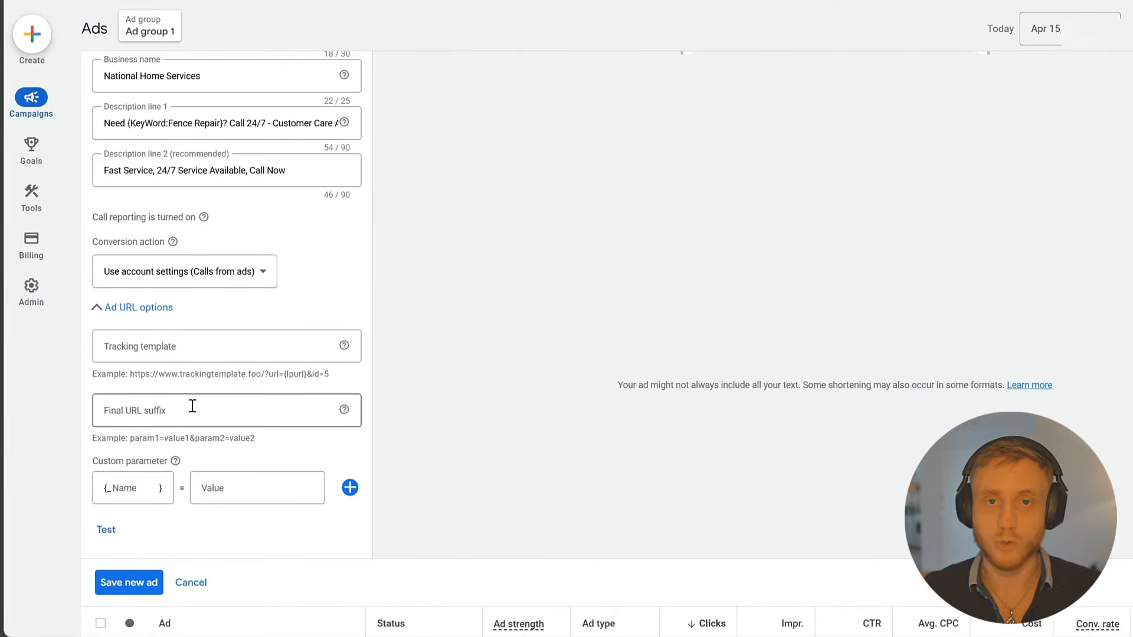
pyautogui.click(154, 421)
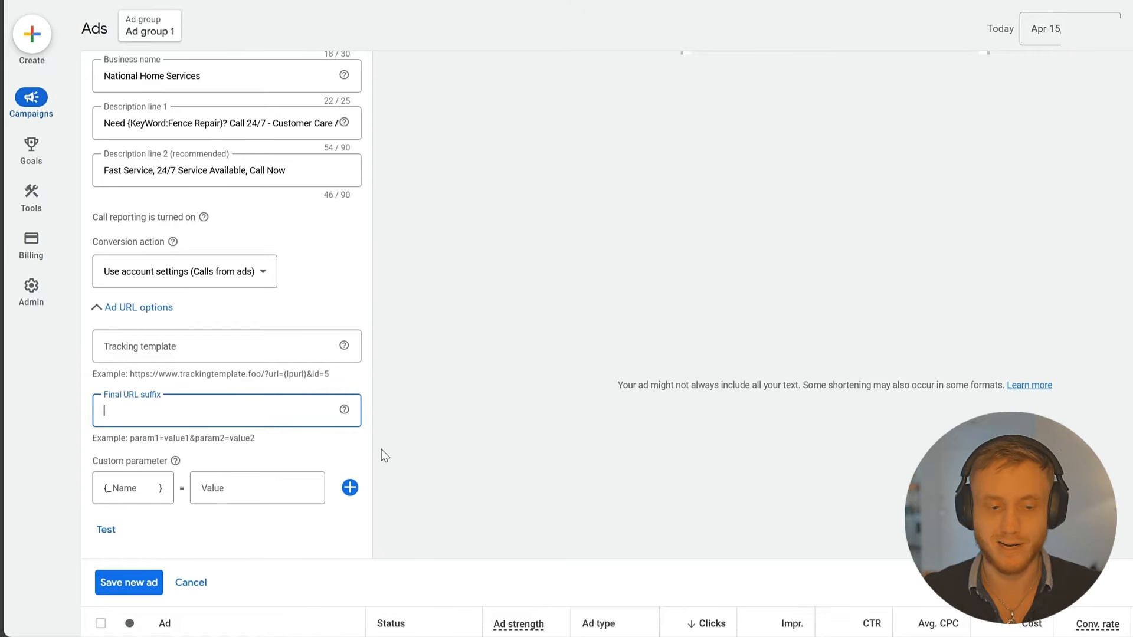
pyautogui.write('service_type=plumber&kw={keyword}&googloc={loc_physical_ms}&googint={loc_interest_ms}')
# - Set the service_type value in the Final URL suffix to fence
pyautogui.click(137, 412)
pyautogui.moveTo(159, 408); pyautogui.dragTo(52, 397)
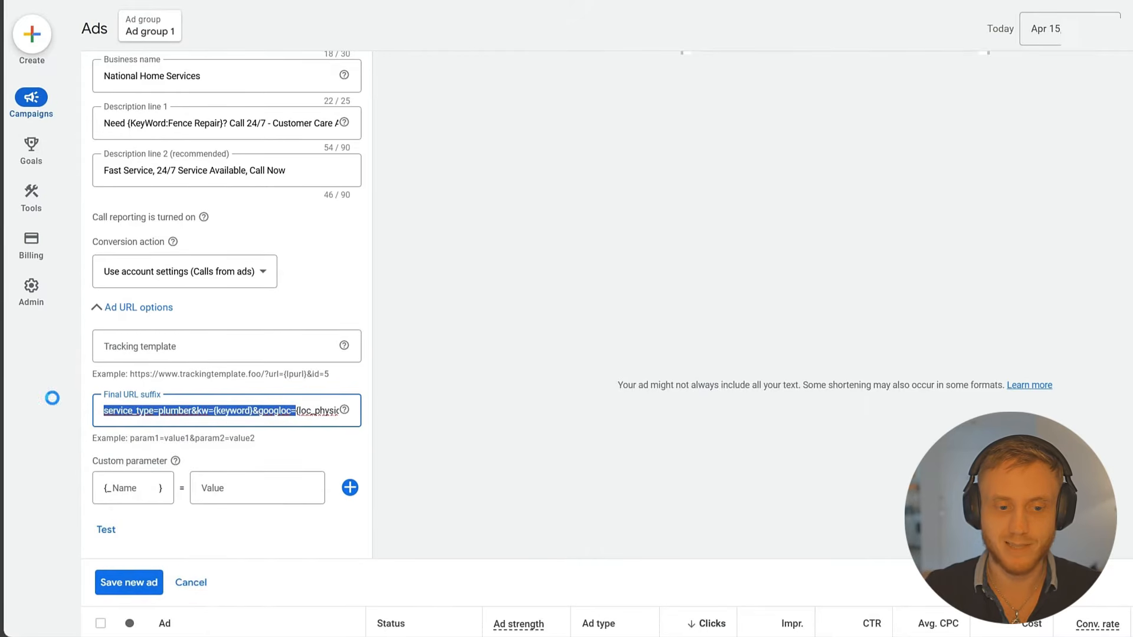
pyautogui.click(52, 398)
pyautogui.doubleClick(194, 411)
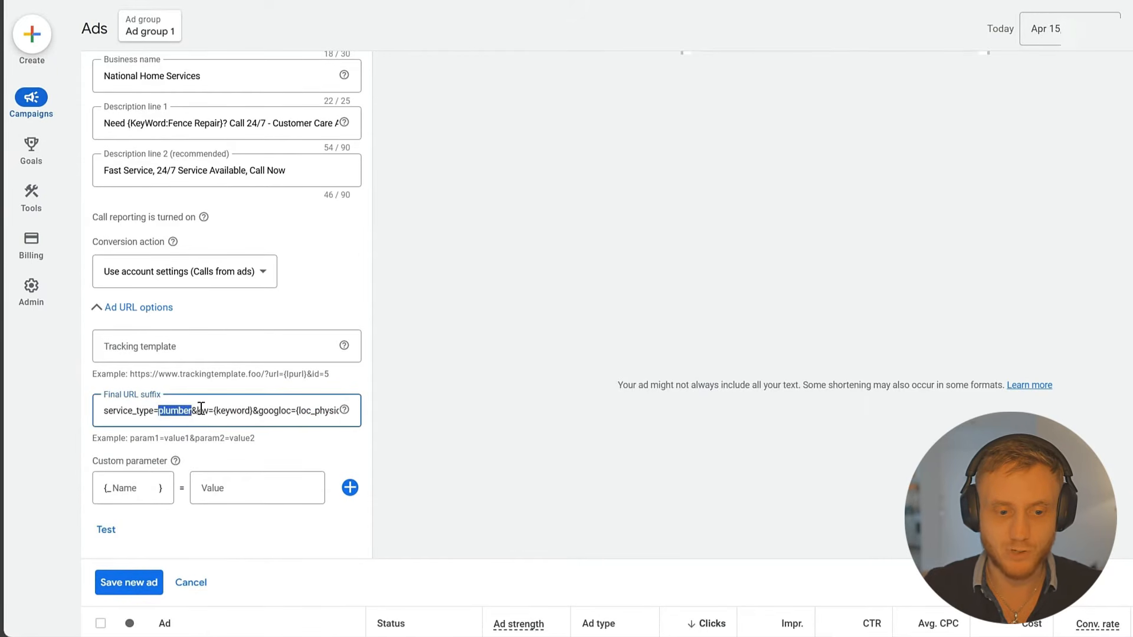
pyautogui.write('fence')
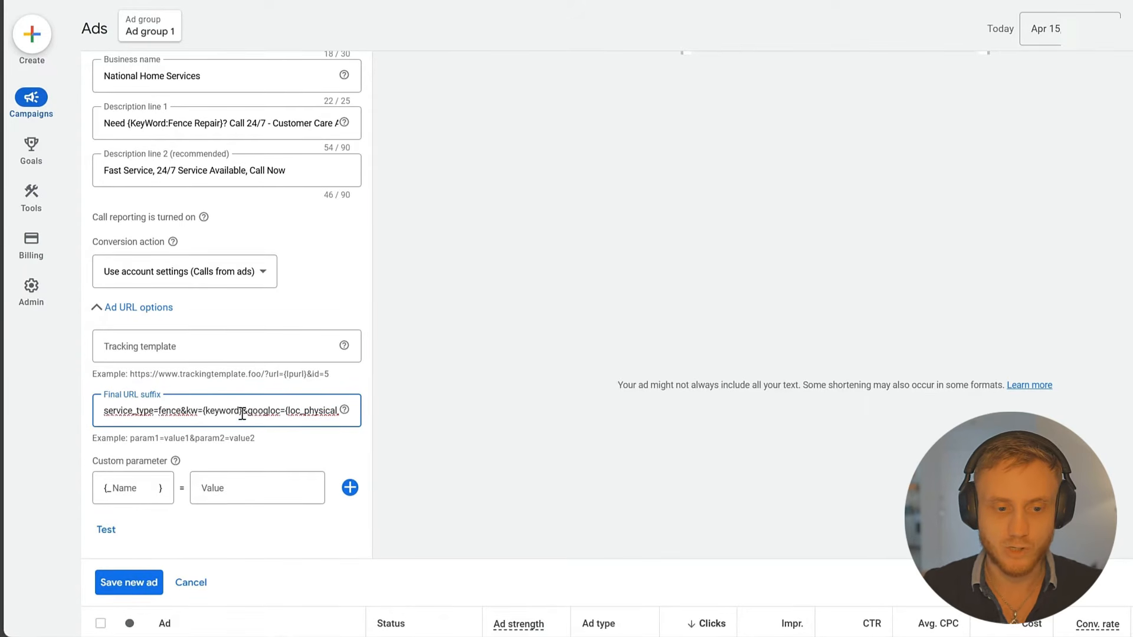
# - Examine the keyword and location parameters along the full length of the Final URL suffix
pyautogui.click(304, 413)
pyautogui.press('Right')
pyautogui.press('Right')
pyautogui.press('Right')
pyautogui.press('Right')
pyautogui.press('Right')
pyautogui.press('Right')
pyautogui.press('Right')
pyautogui.press('Right')
pyautogui.press('Right')
pyautogui.press('Right')
pyautogui.press('Right')
pyautogui.press('Right')
pyautogui.press('Right')
pyautogui.press('Right')
pyautogui.press('Right')
pyautogui.press('Right')
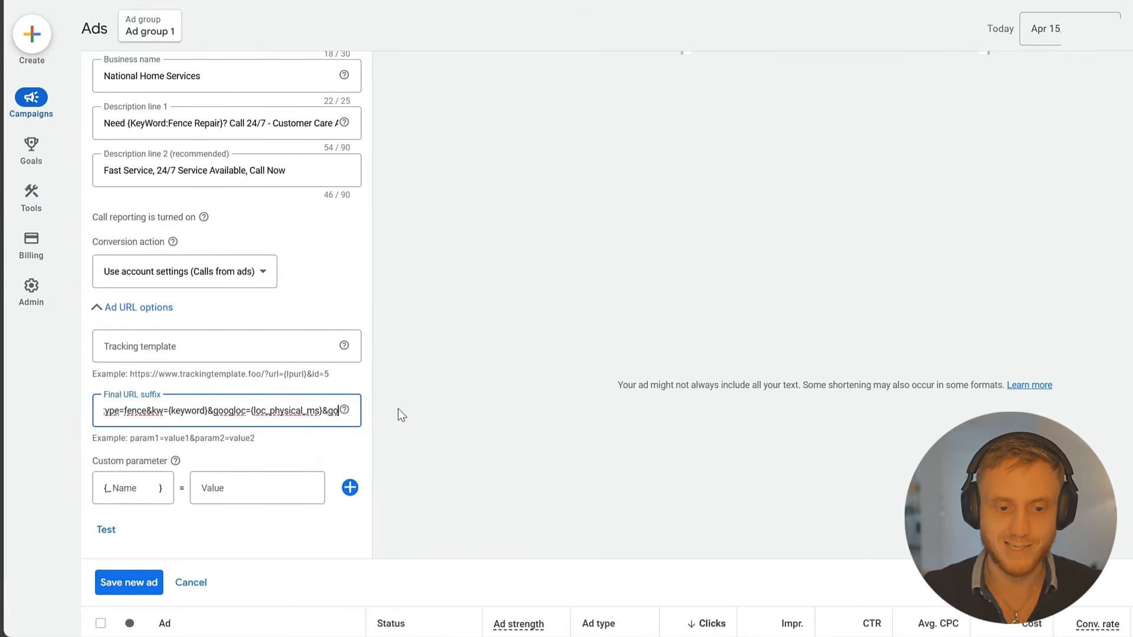
pyautogui.press('Left')
pyautogui.press('Left')
pyautogui.press('Left')
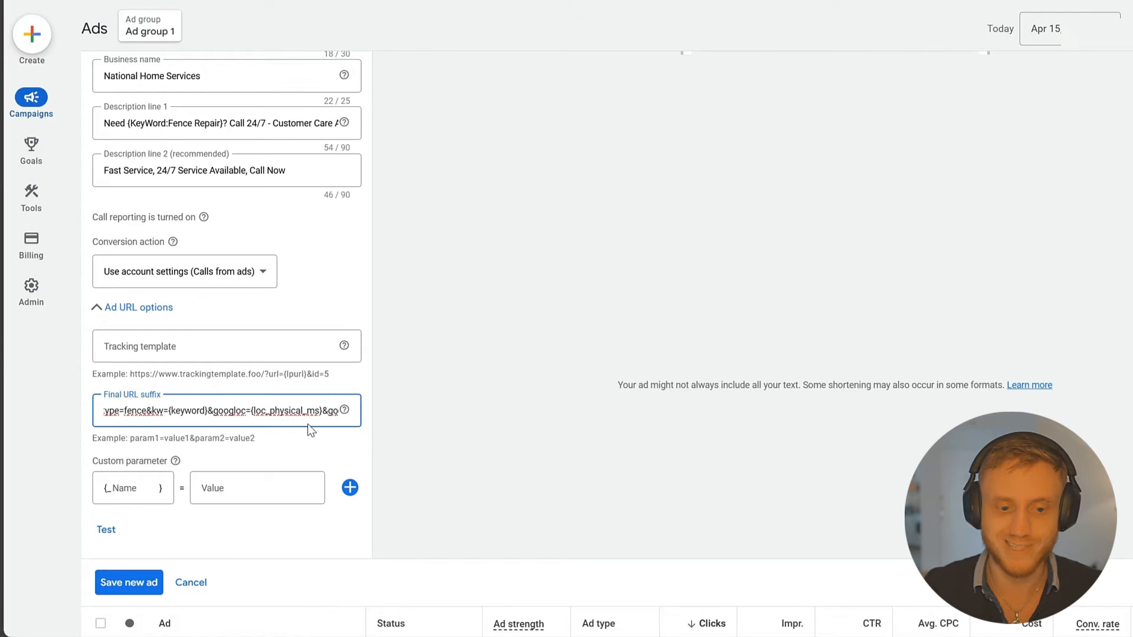
pyautogui.moveTo(314, 407); pyautogui.dragTo(518, 410)
pyautogui.press('Right')
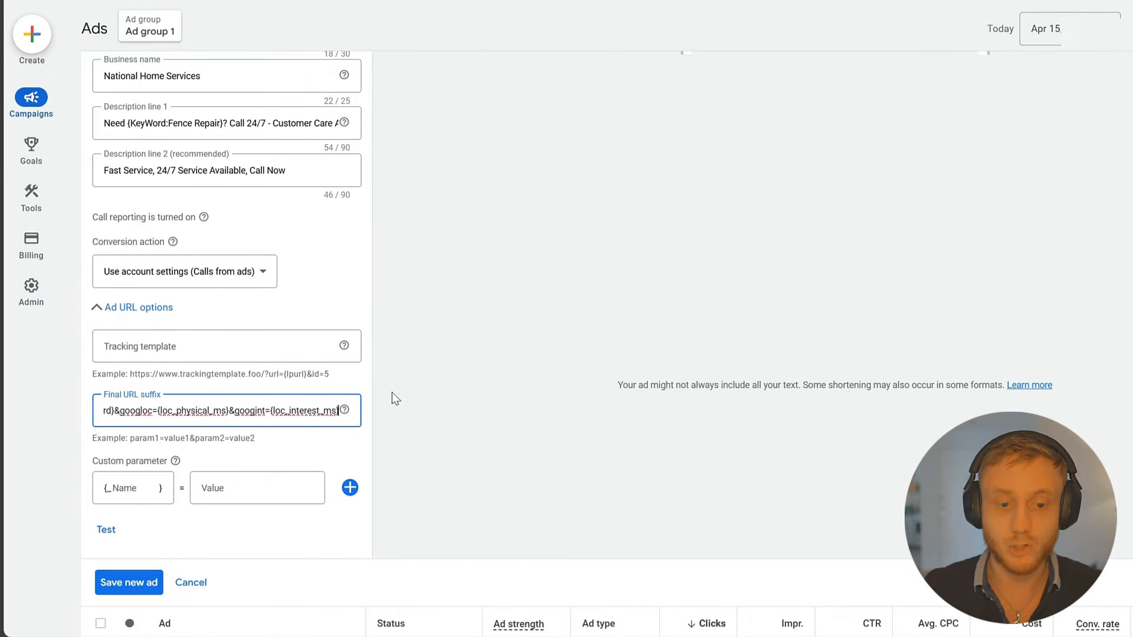
pyautogui.hotkey('ctrl', 'a')
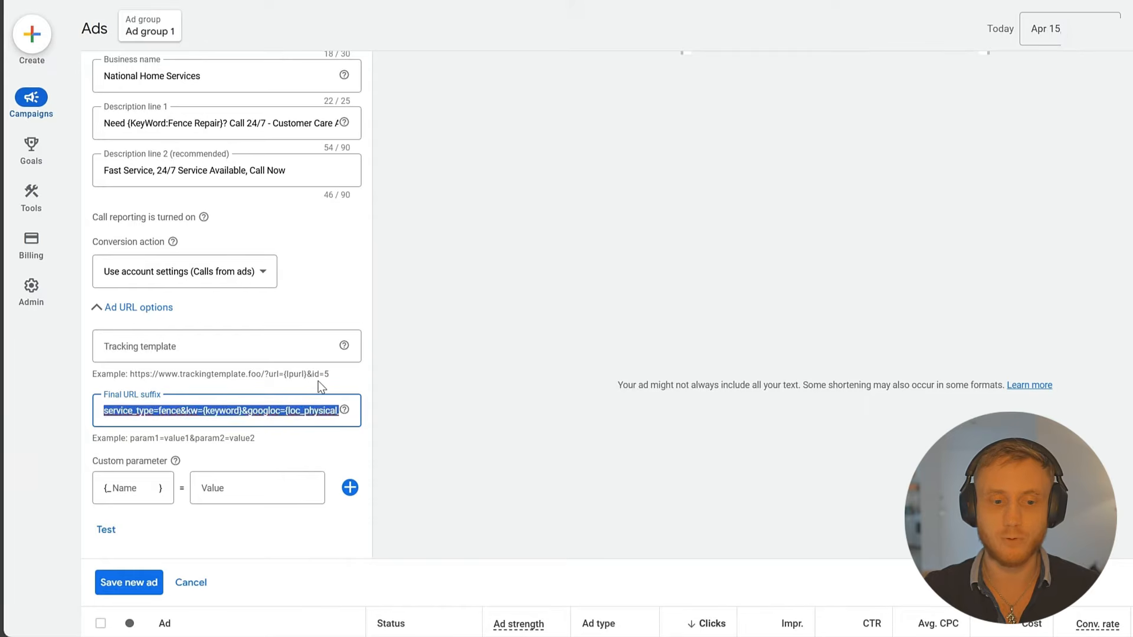
pyautogui.click(262, 411)
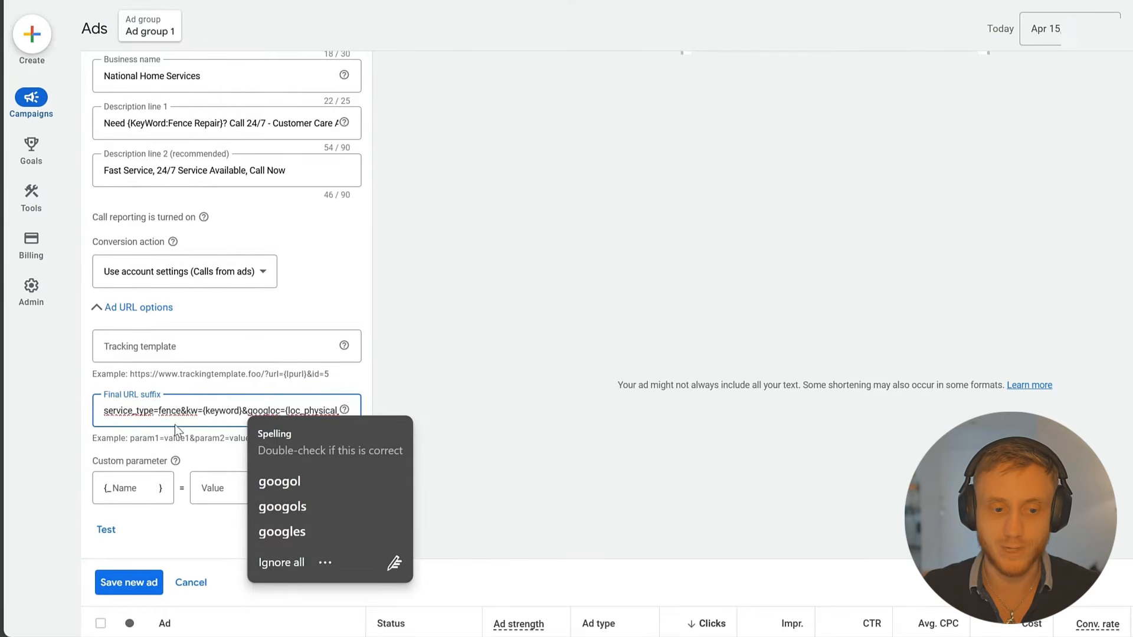
pyautogui.click(33, 466)
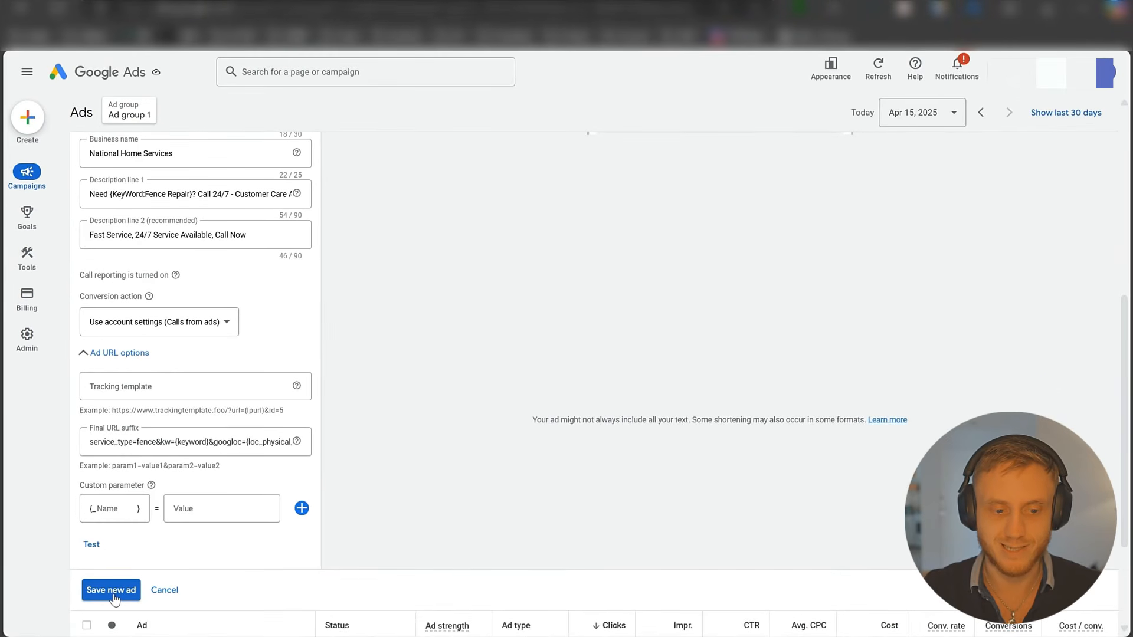
# - Save the new call ad to Ad group 1
pyautogui.click(114, 597)
pyautogui.click(305, 507)
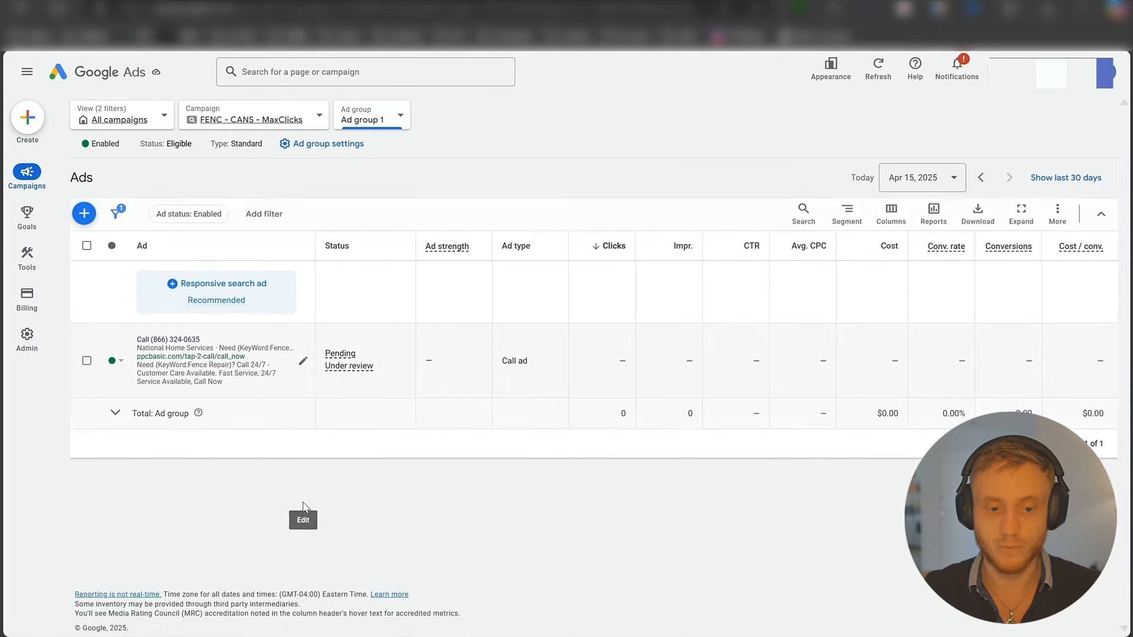
pyautogui.scroll(-1, 314, 508)
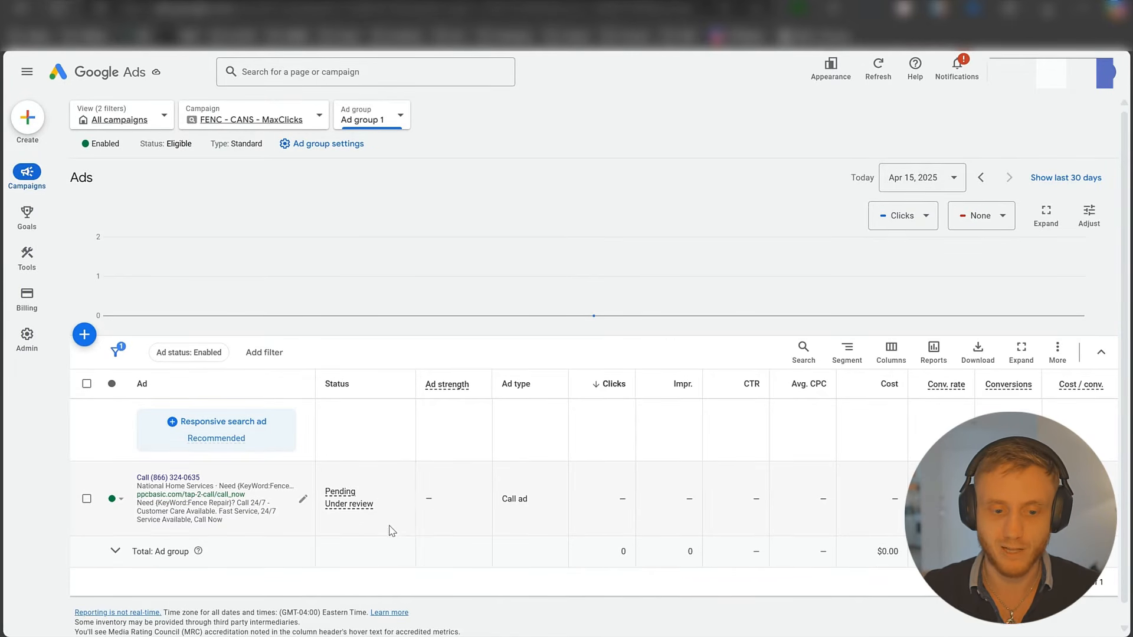
# - Open the saved call ad for editing, review its fields and ad preview, and leave without saving a new version
pyautogui.click(303, 499)
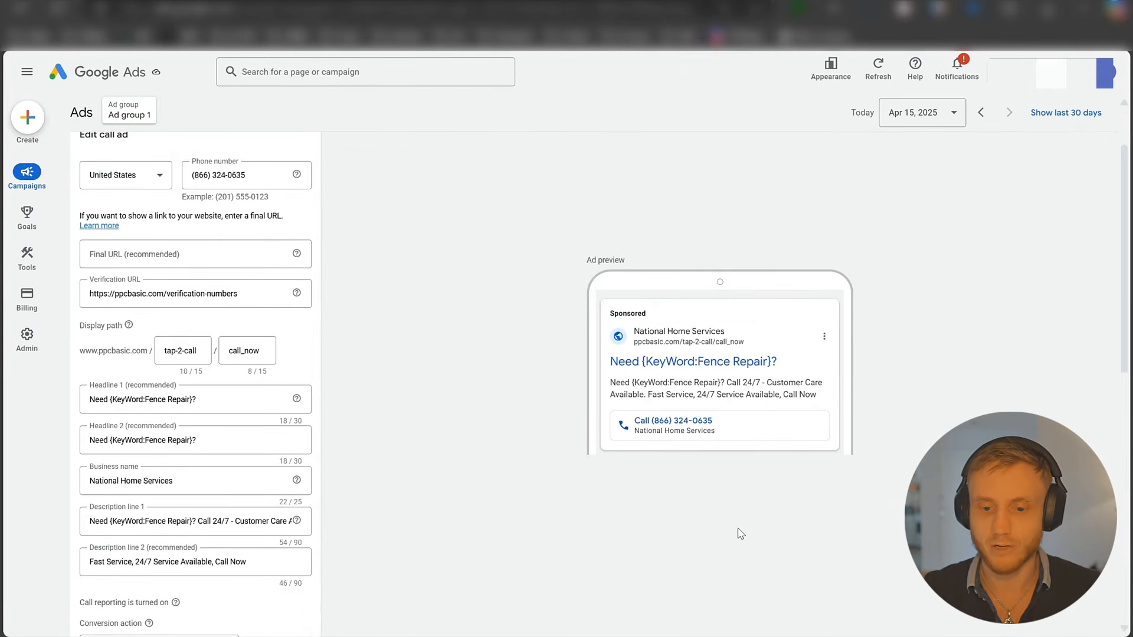
pyautogui.hotkey('ctrl', '+')
pyautogui.hotkey('ctrl', '+')
pyautogui.hotkey('ctrl', '+')
pyautogui.scroll(-2, 629, 478)
pyautogui.scroll(1, 620, 466)
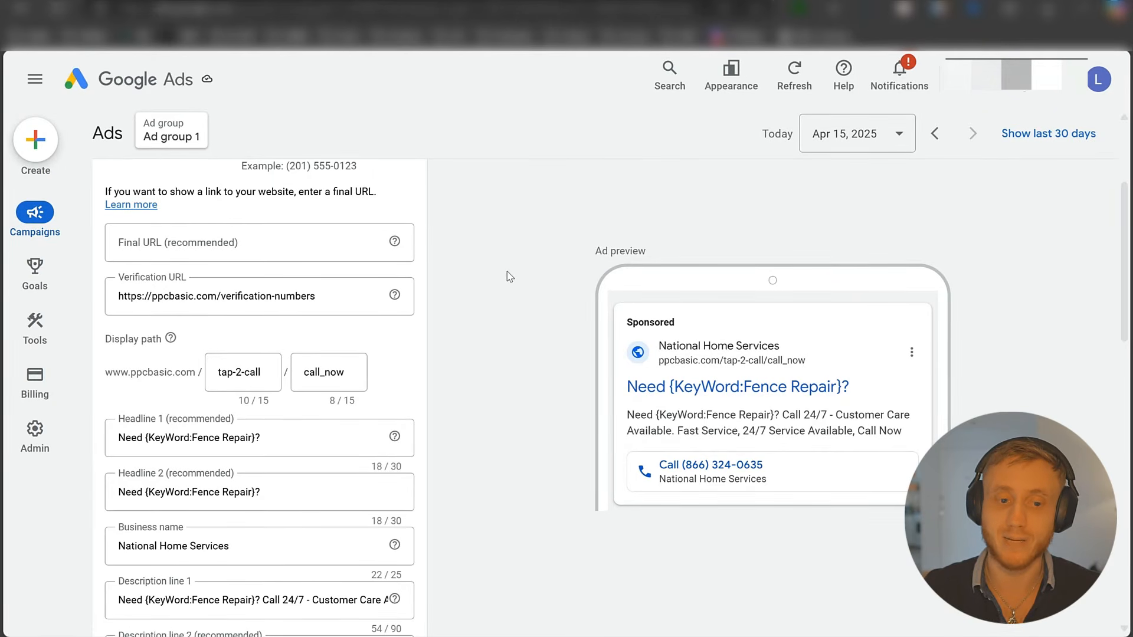
pyautogui.scroll(-13, 505, 277)
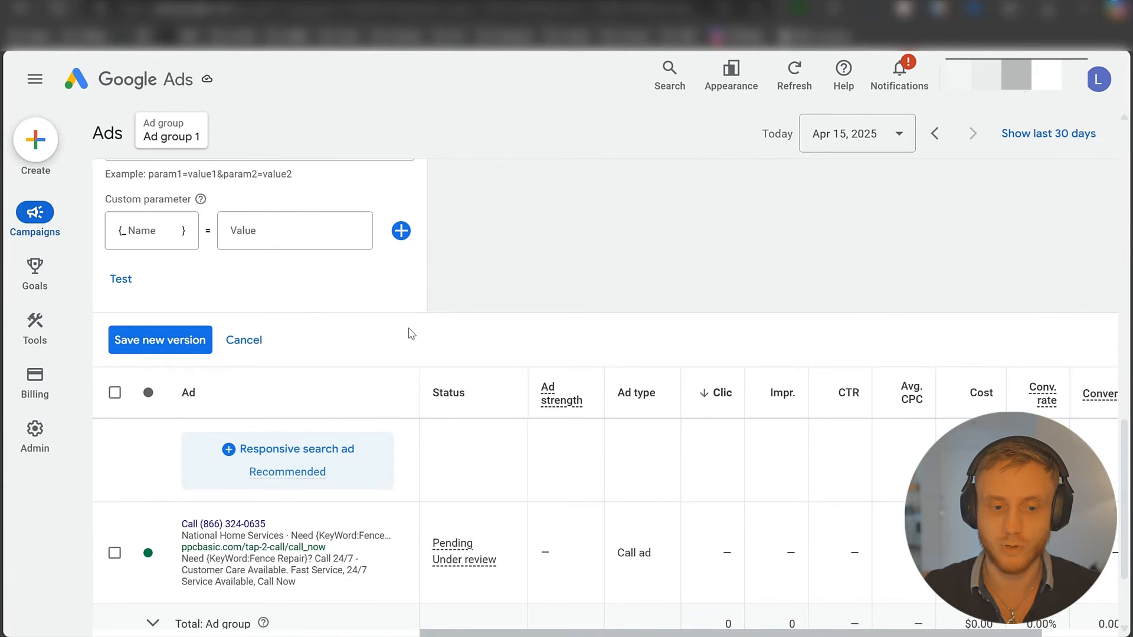
pyautogui.click(243, 340)
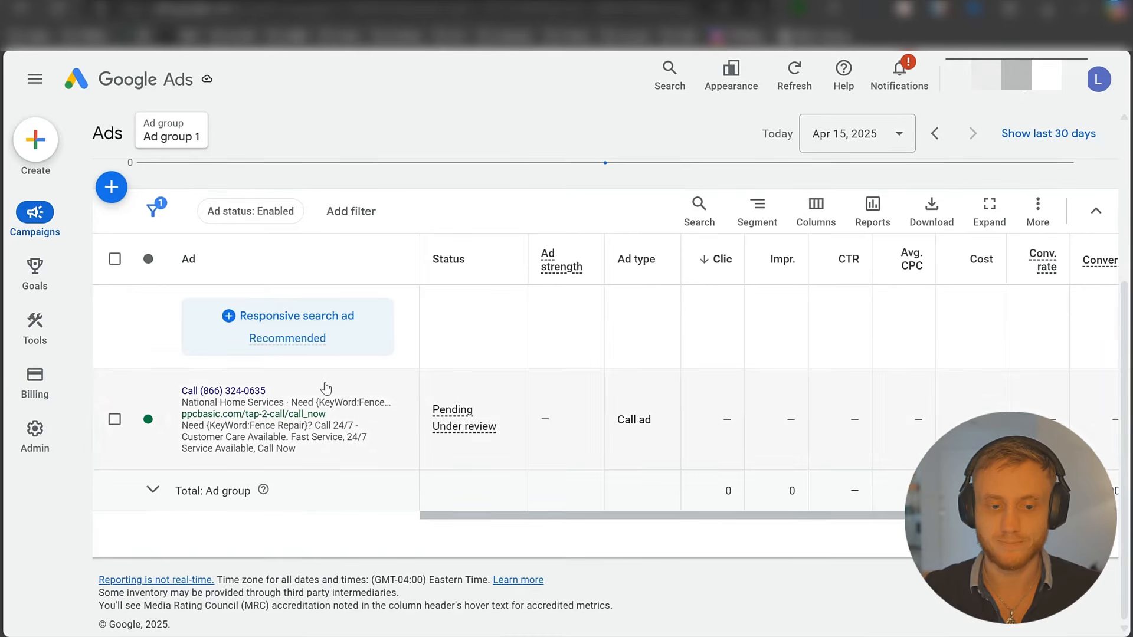
# - Go from the ads table to the Campaigns list
pyautogui.hotkey('ctrl', '-')
pyautogui.hotkey('ctrl', '-')
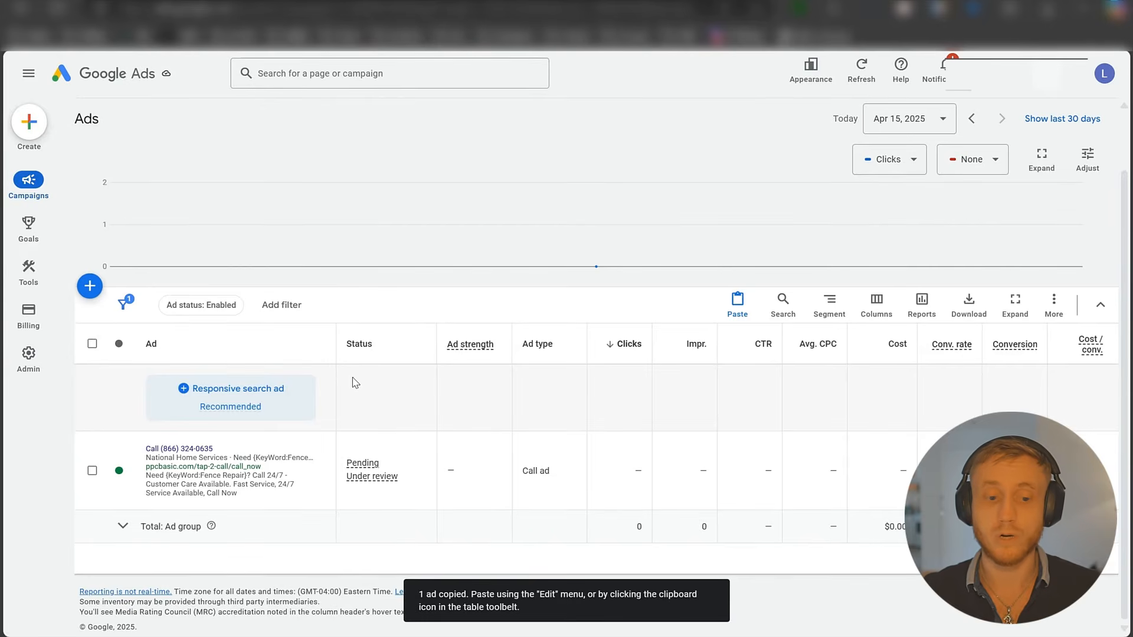
pyautogui.click(26, 182)
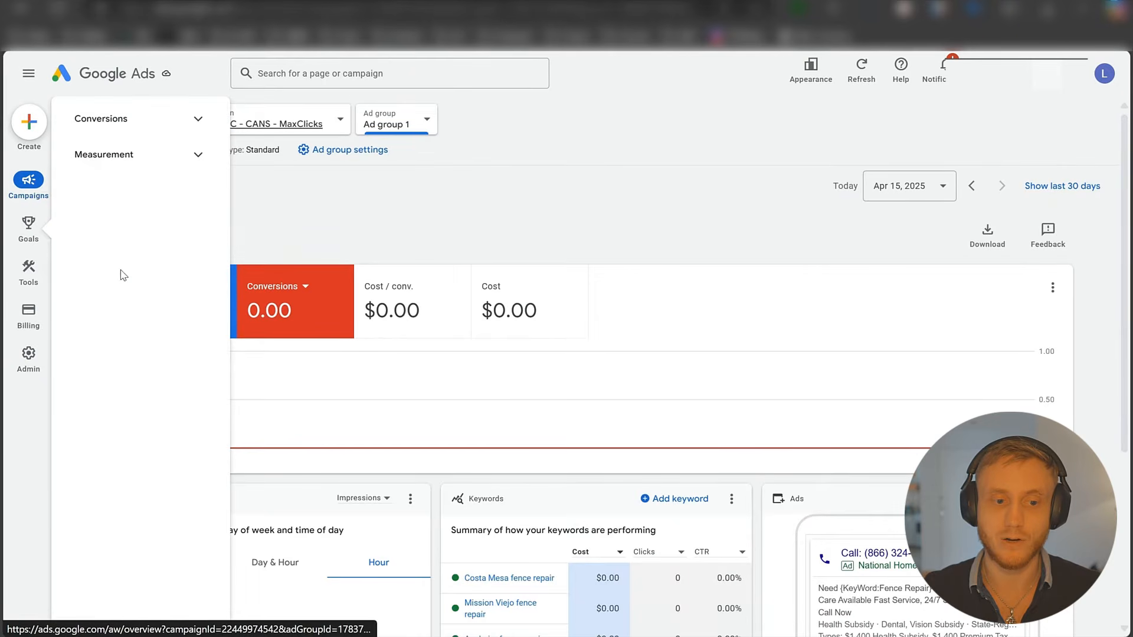
pyautogui.moveTo(20, 185)
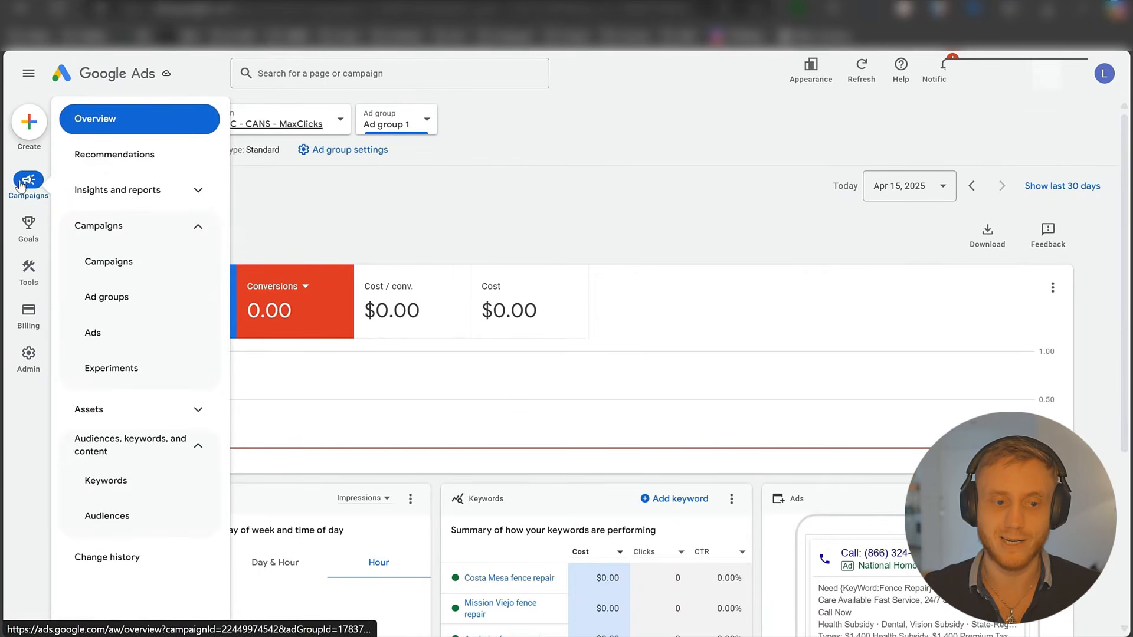
pyautogui.click(78, 262)
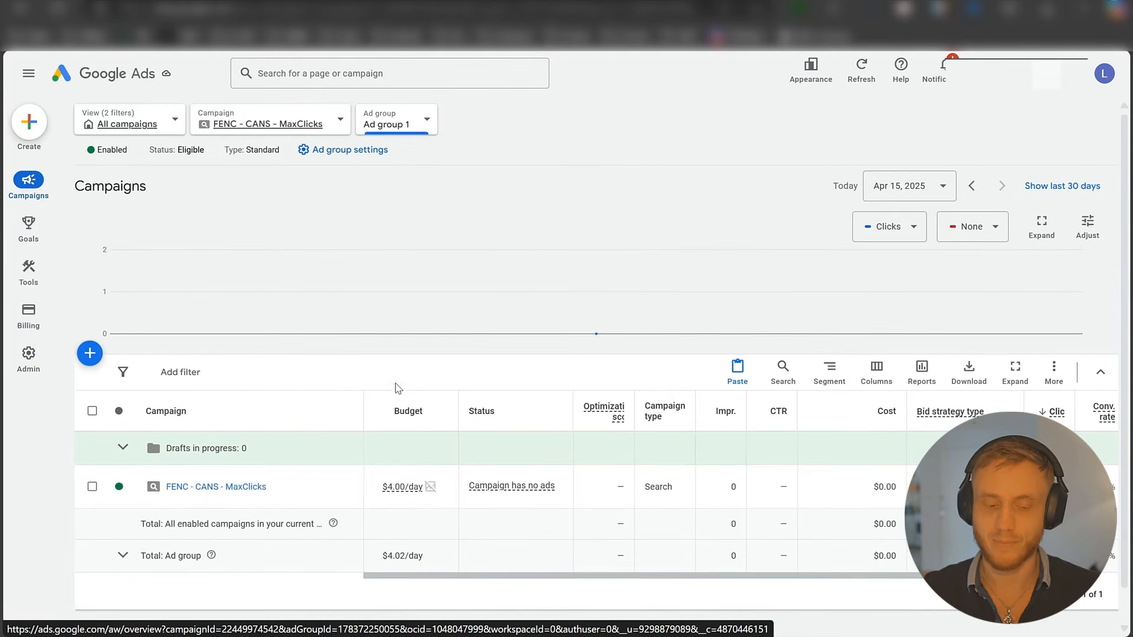
# - Duplicate the FENC - CANS - MaxClicks campaign by copying it and pasting it into the same account
pyautogui.scroll(-1, 395, 388)
pyautogui.click(92, 450)
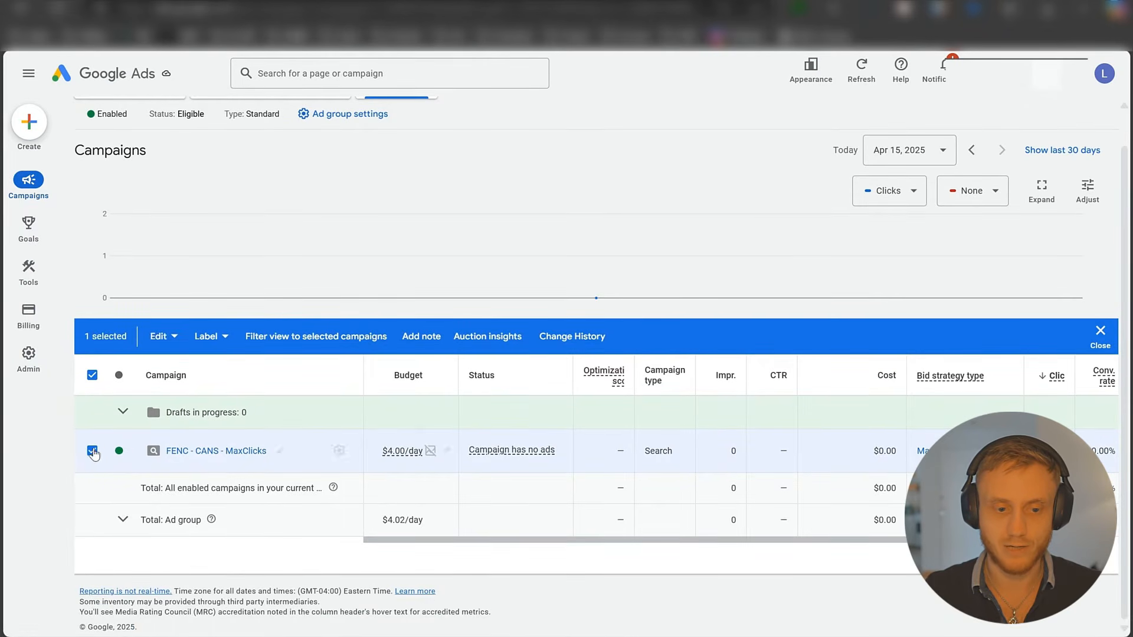
pyautogui.click(165, 337)
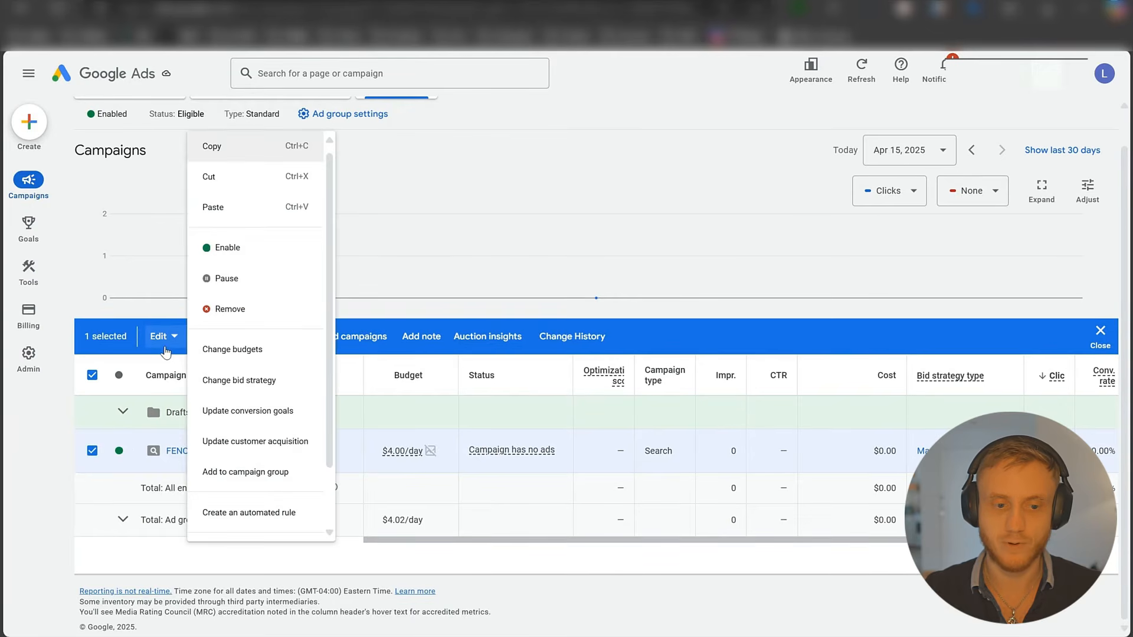
pyautogui.press('Escape')
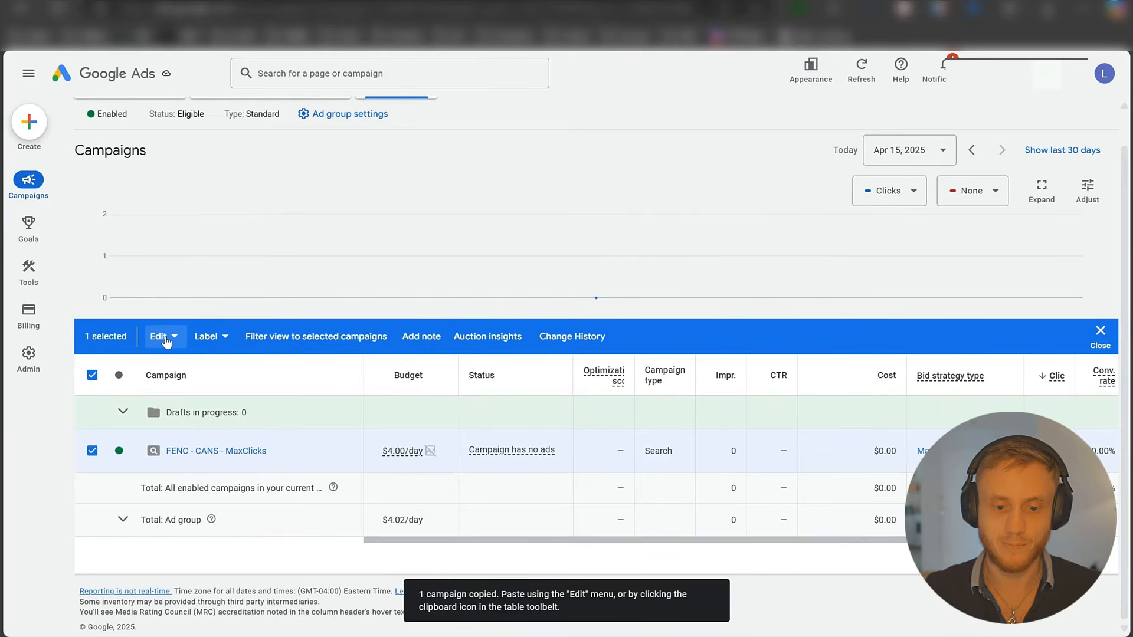
pyautogui.click(166, 338)
pyautogui.click(258, 208)
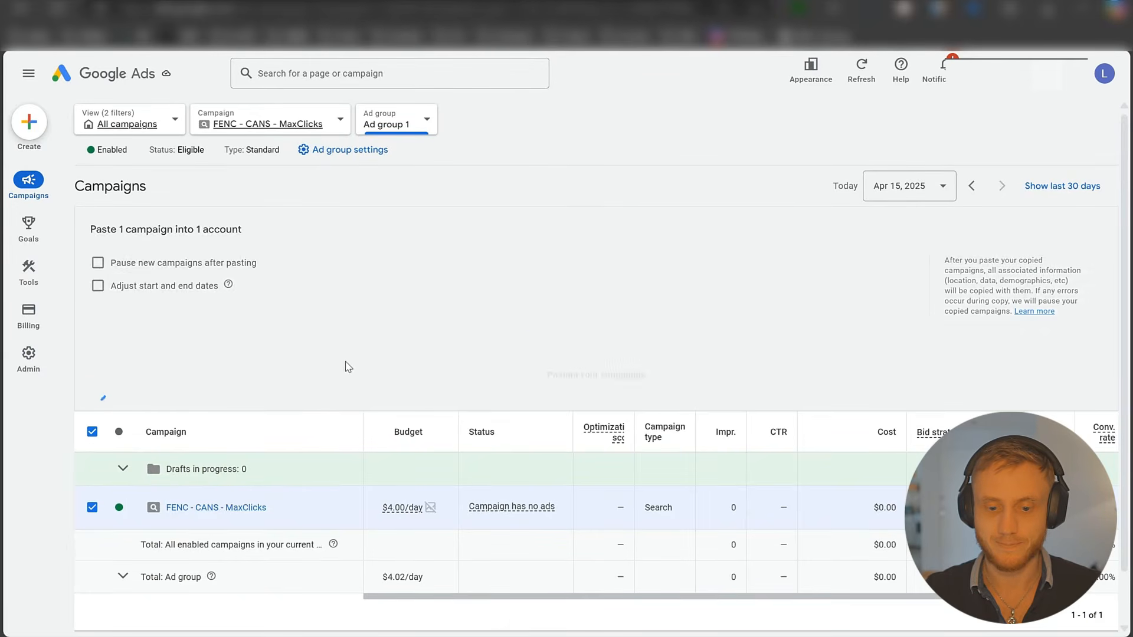
pyautogui.click(571, 330)
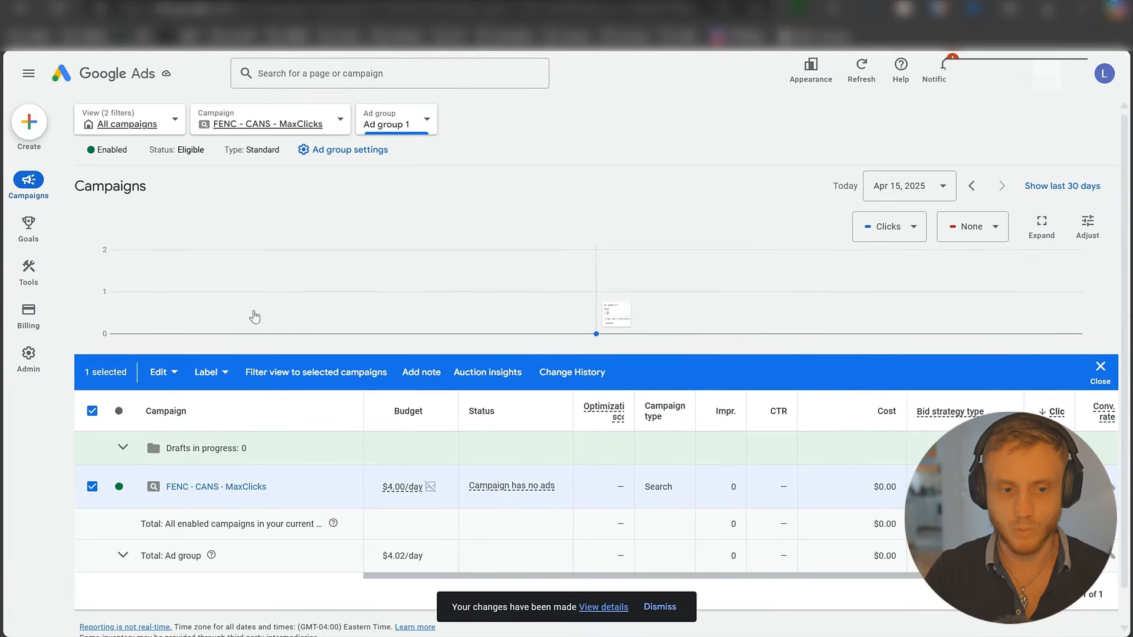
# - Reload the page and switch the view to all campaigns in the account, with the navigation menu collapsed
pyautogui.click(59, 9)
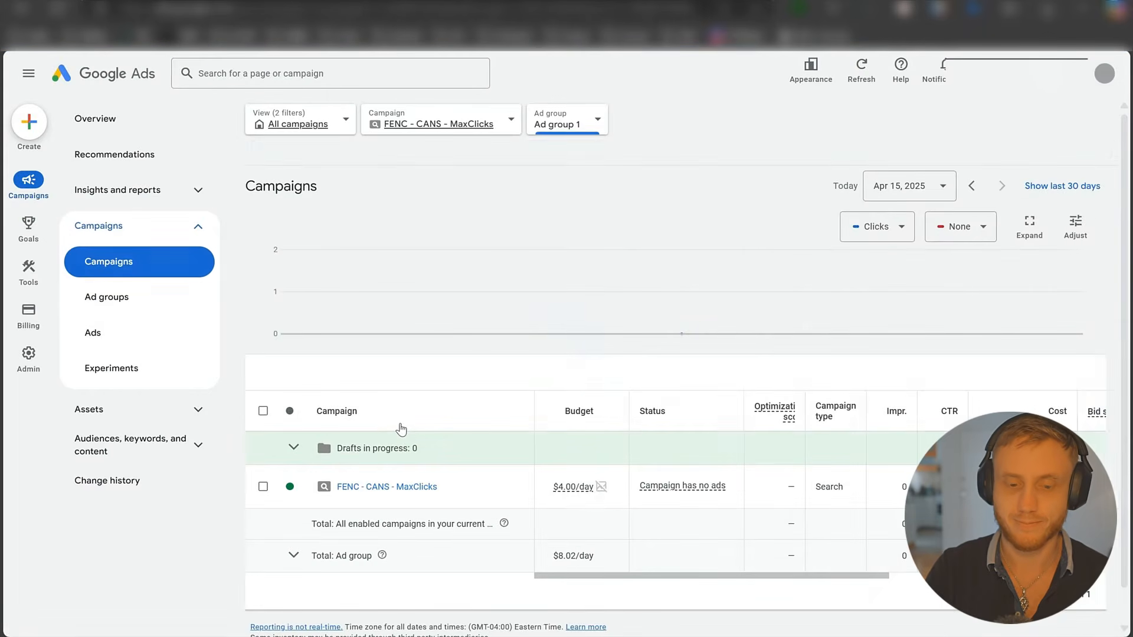
pyautogui.click(304, 125)
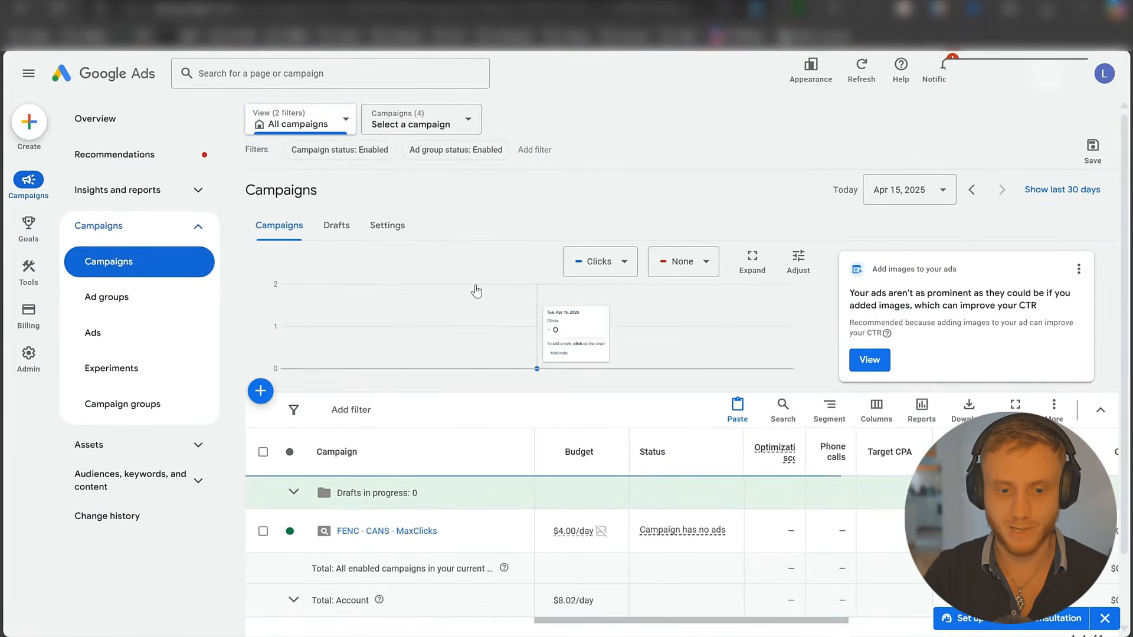
pyautogui.scroll(-3, 492, 390)
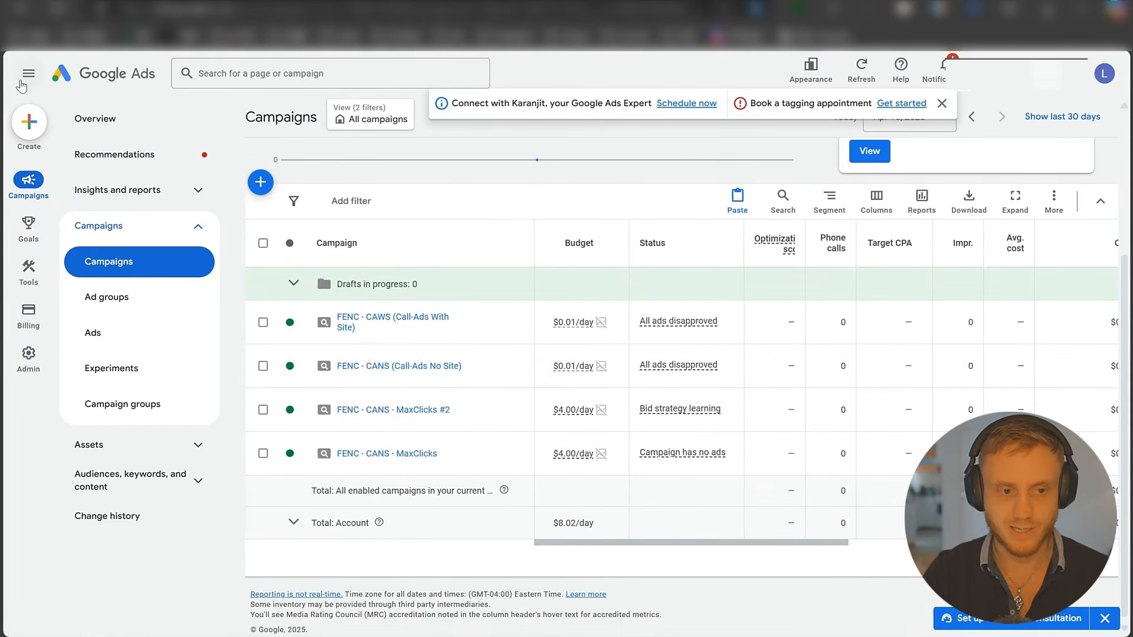
pyautogui.click(28, 73)
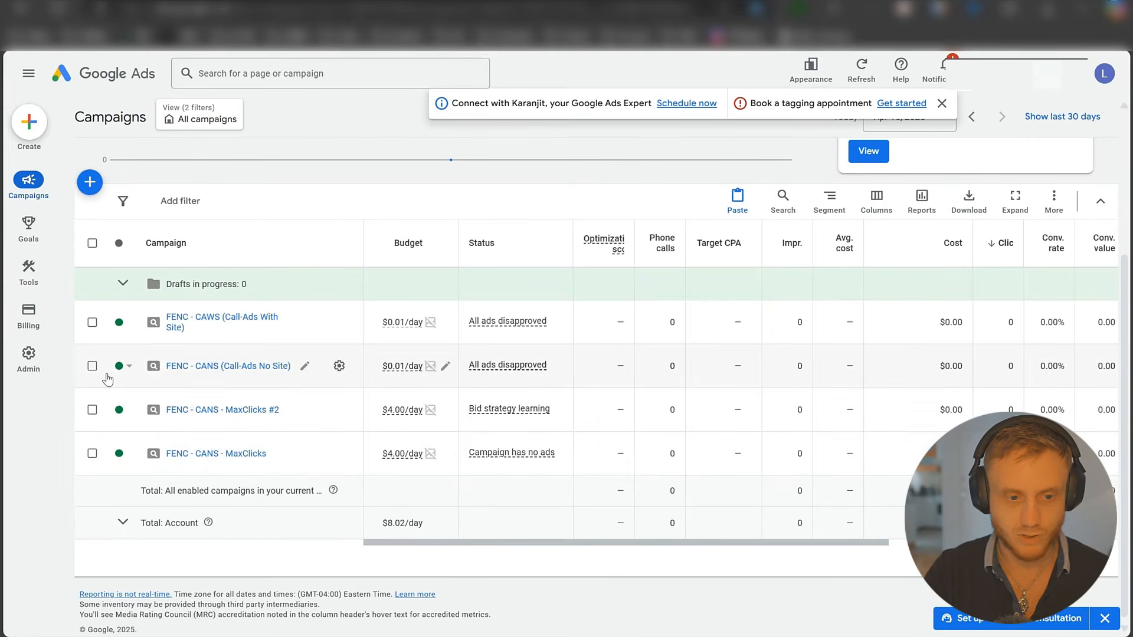
# - Pause the FENC - CAWS (Call-Ads With Site) and FENC - CANS (Call-Ads No Site) campaigns
pyautogui.click(92, 366)
pyautogui.click(92, 322)
pyautogui.click(161, 201)
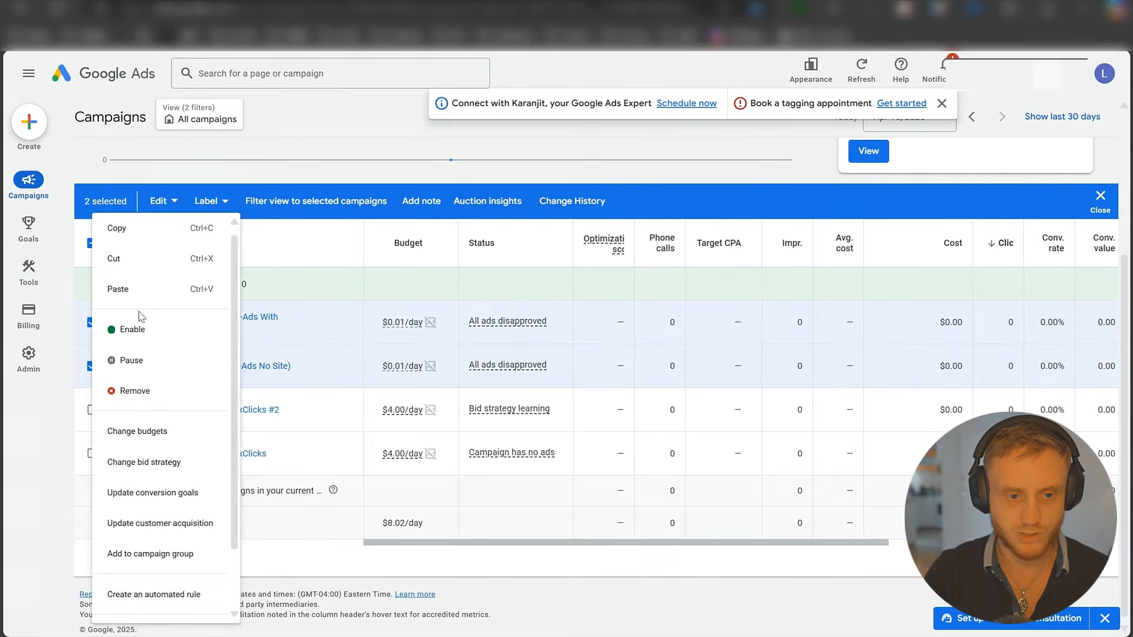
pyautogui.click(148, 361)
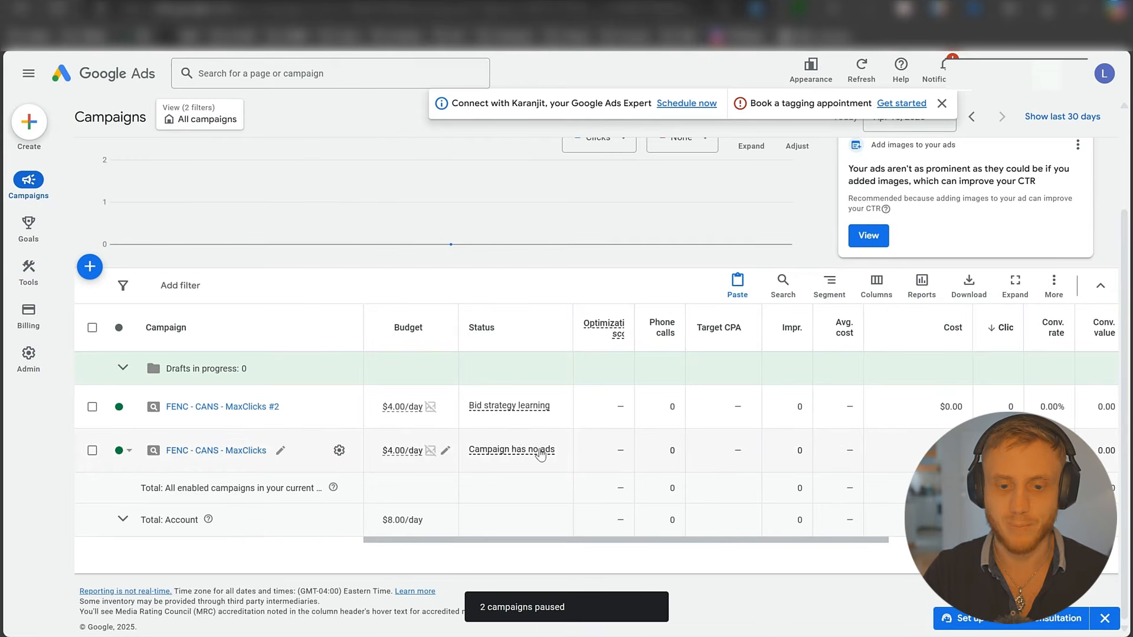
# - Rename the duplicated FENC - CANS - MaxClicks #2 campaign as FENC - CAWS - MaxClicks
pyautogui.click(541, 458)
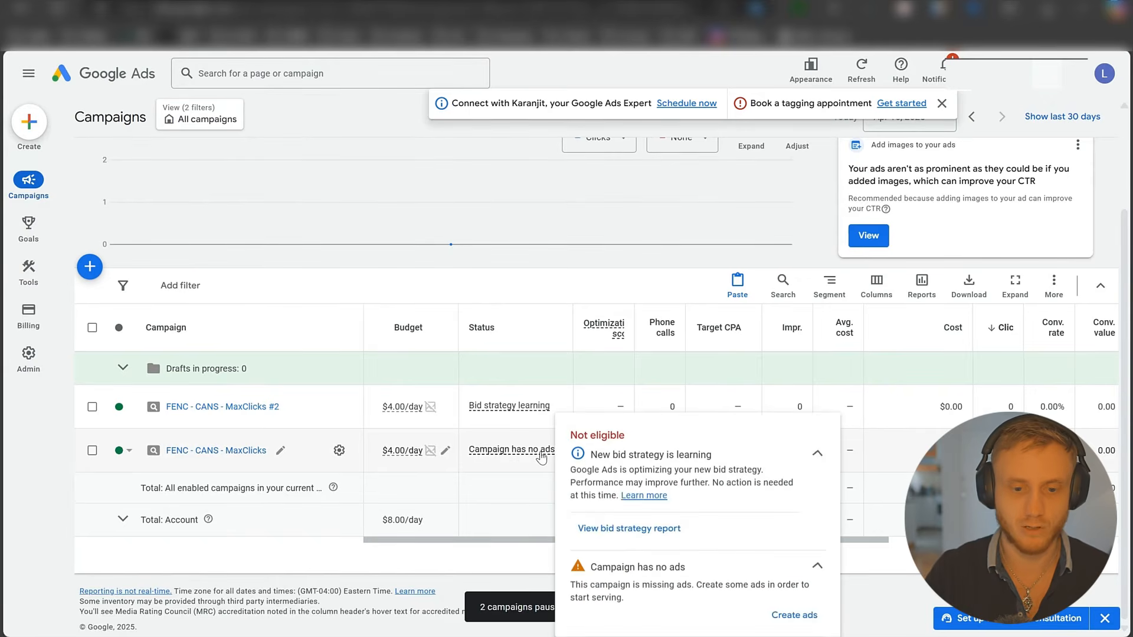
pyautogui.click(292, 406)
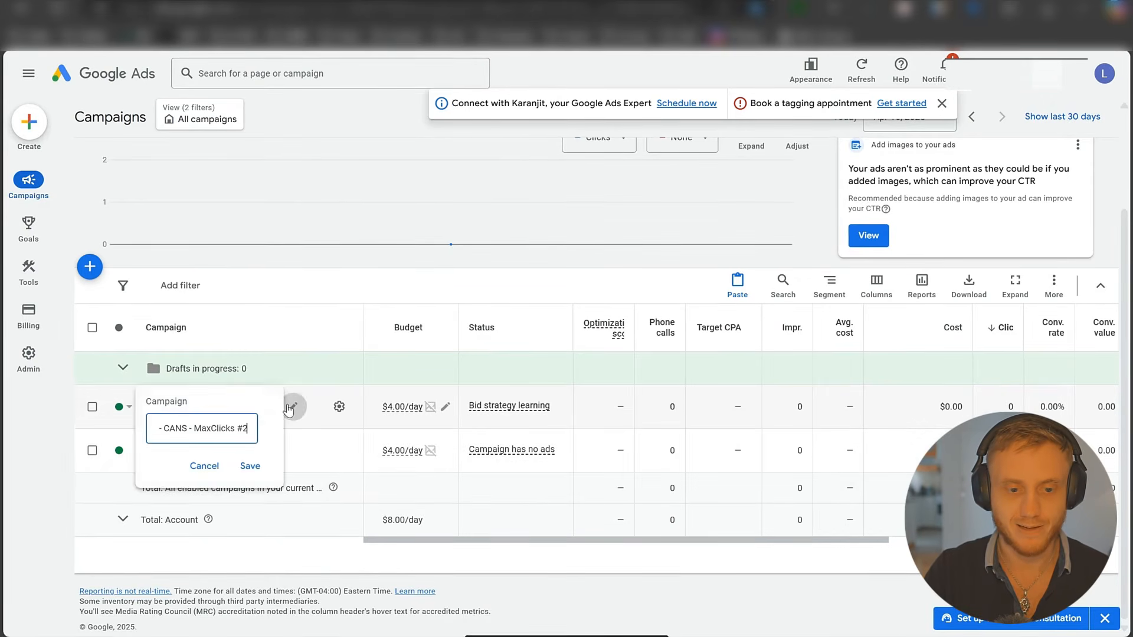
pyautogui.press('BackSpace')
pyautogui.press('BackSpace')
pyautogui.press('BackSpace')
pyautogui.press('Left')
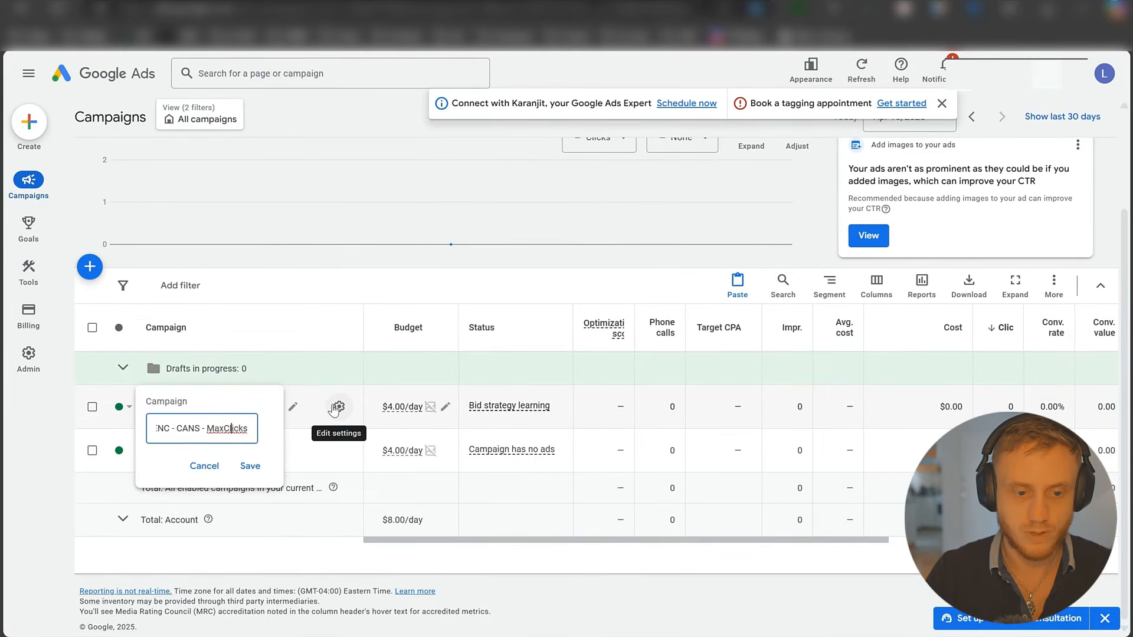
pyautogui.press('Left')
pyautogui.press('BackSpace')
pyautogui.write('W')
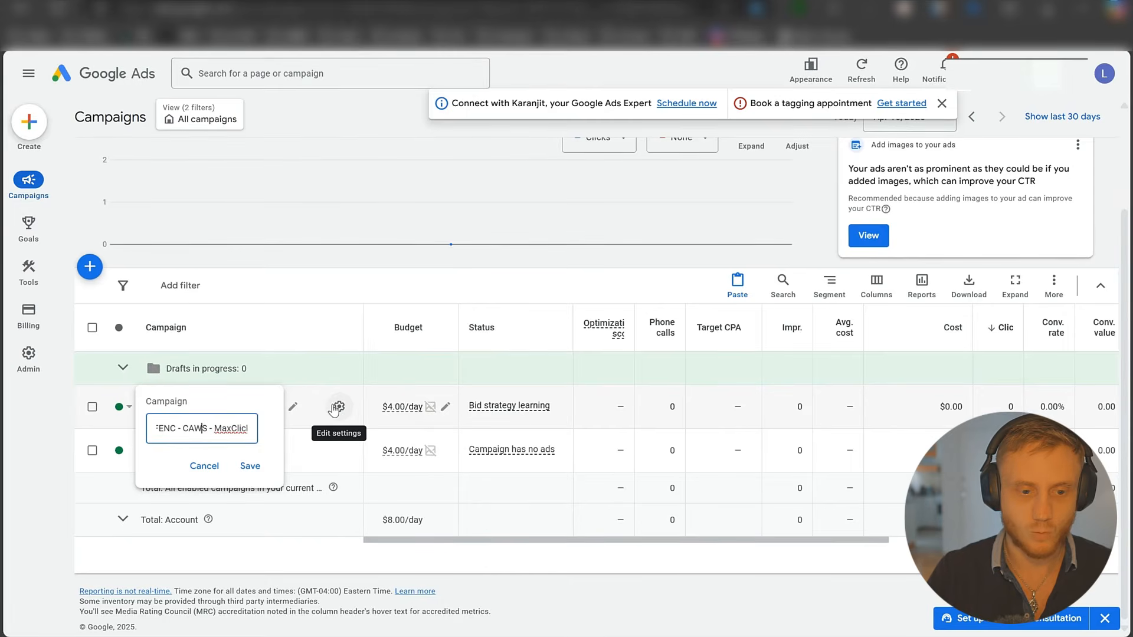
pyautogui.click(256, 474)
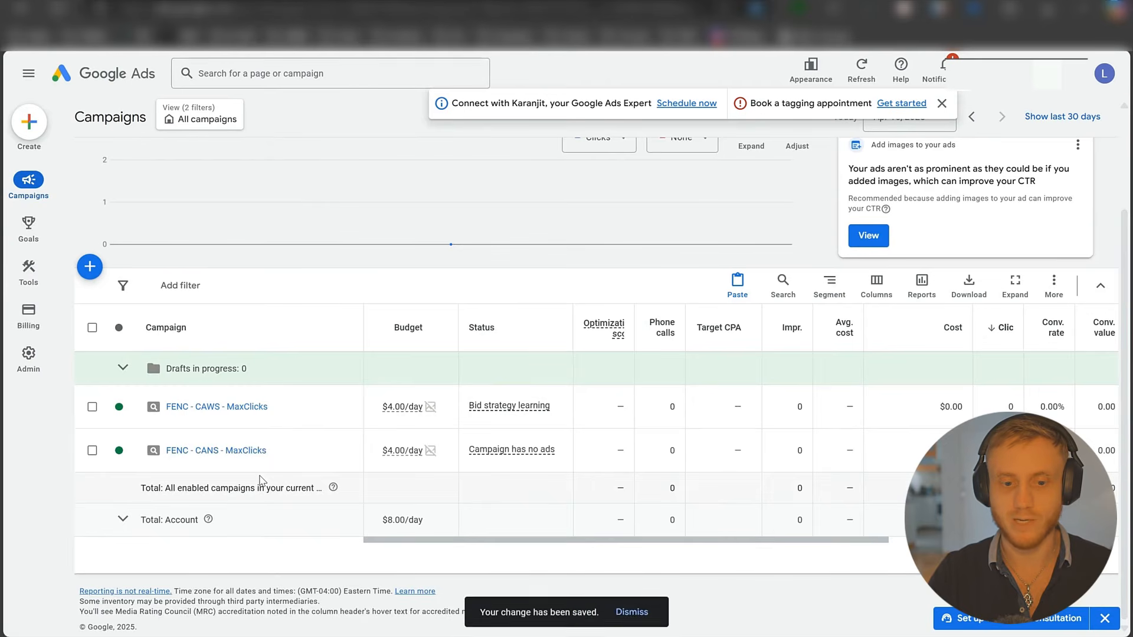
# - Open the call ad in Ad group 1 of the FENC - CAWS - MaxClicks campaign for editing
pyautogui.click(233, 410)
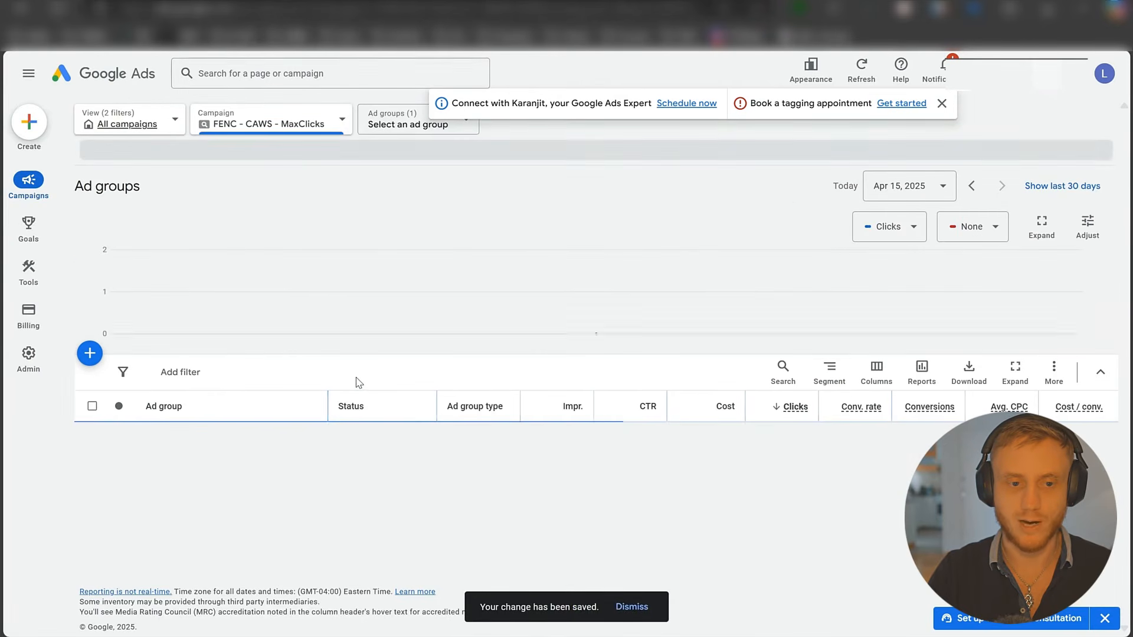
pyautogui.click(171, 446)
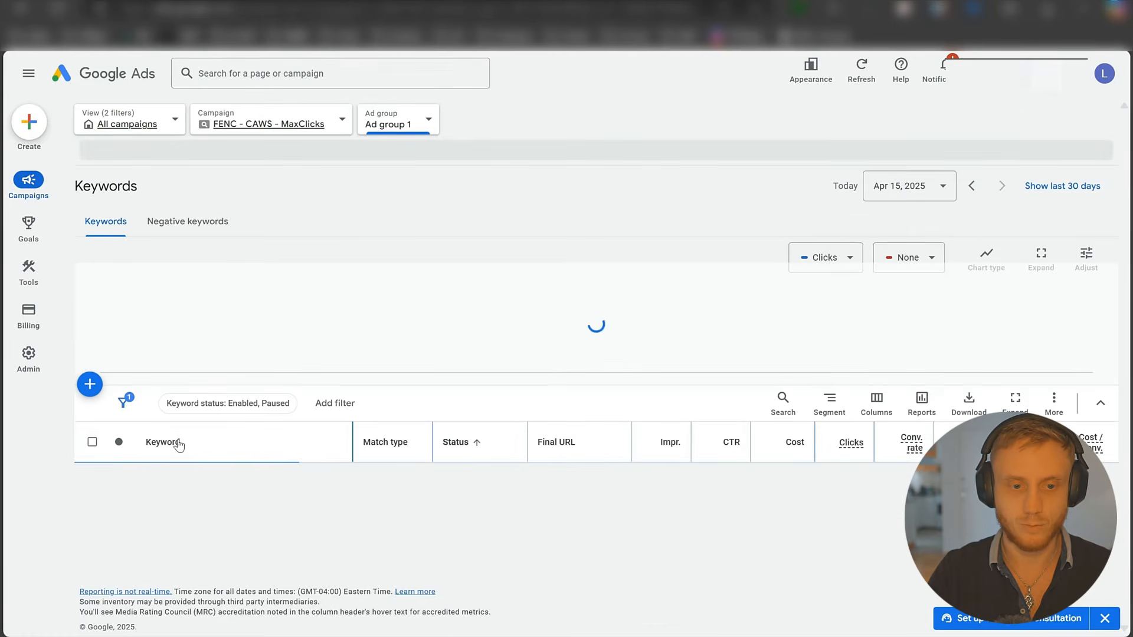
pyautogui.moveTo(28, 183)
pyautogui.click(115, 333)
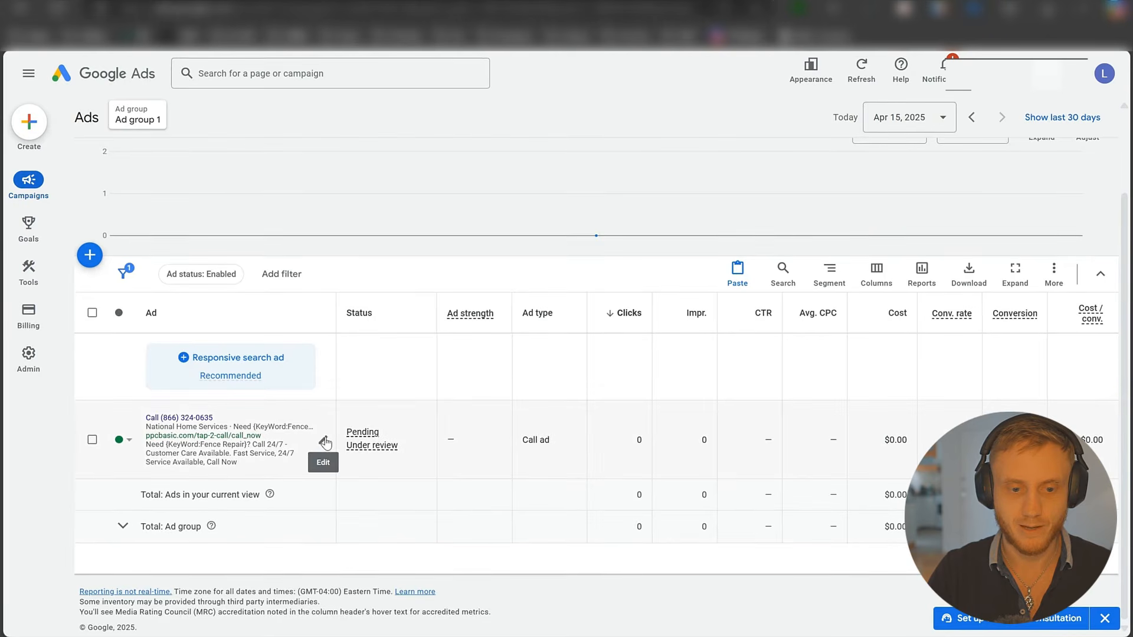
pyautogui.click(324, 442)
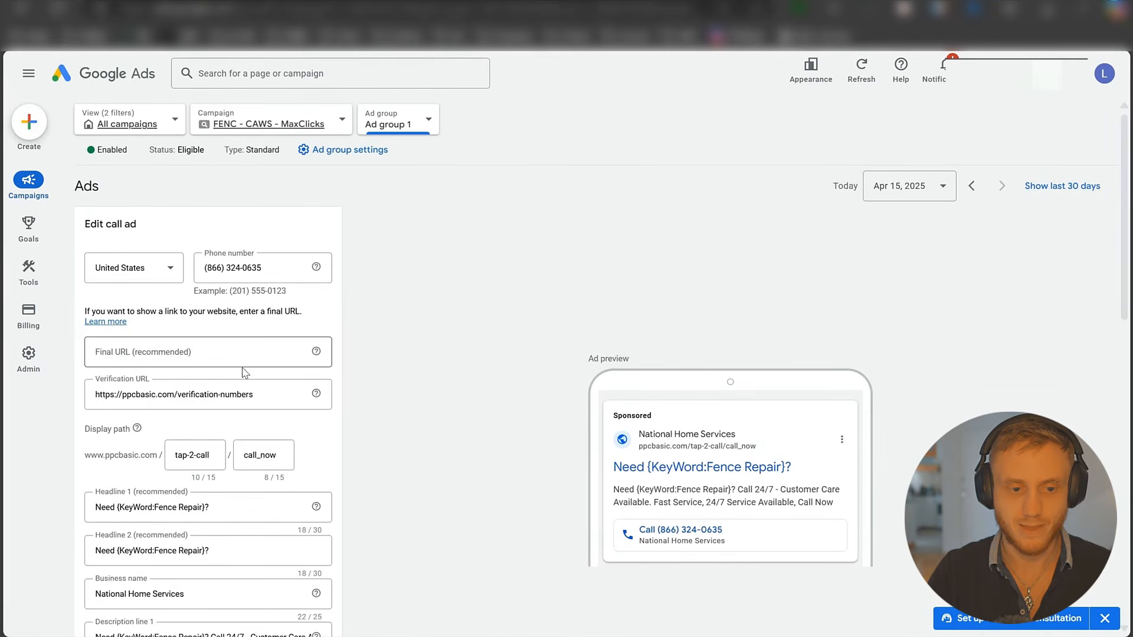
# - Copy the web address of the fence repair landing page for the call ad's Final URL
pyautogui.click(224, 355)
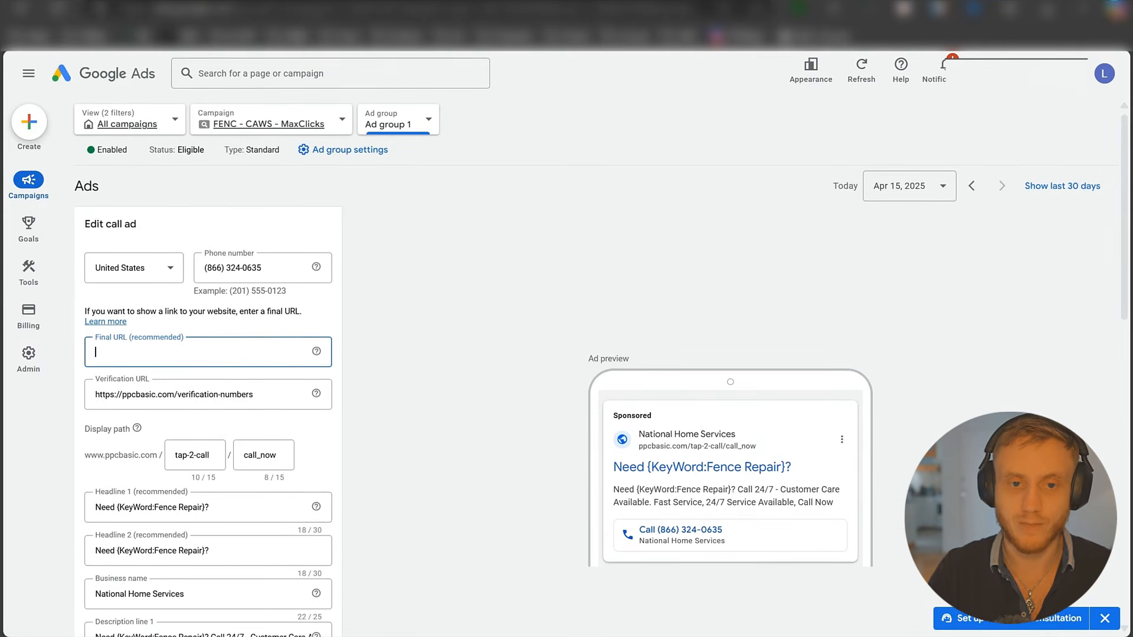
pyautogui.click(452, 1)
pyautogui.click(389, 7)
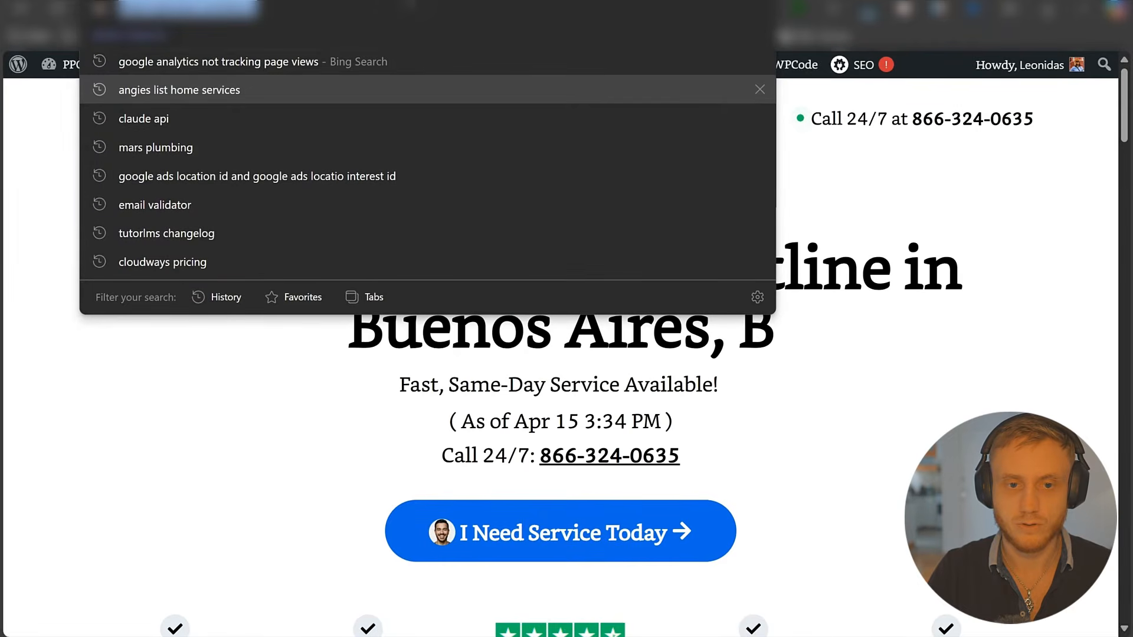
pyautogui.click(869, 401)
pyautogui.click(354, 1)
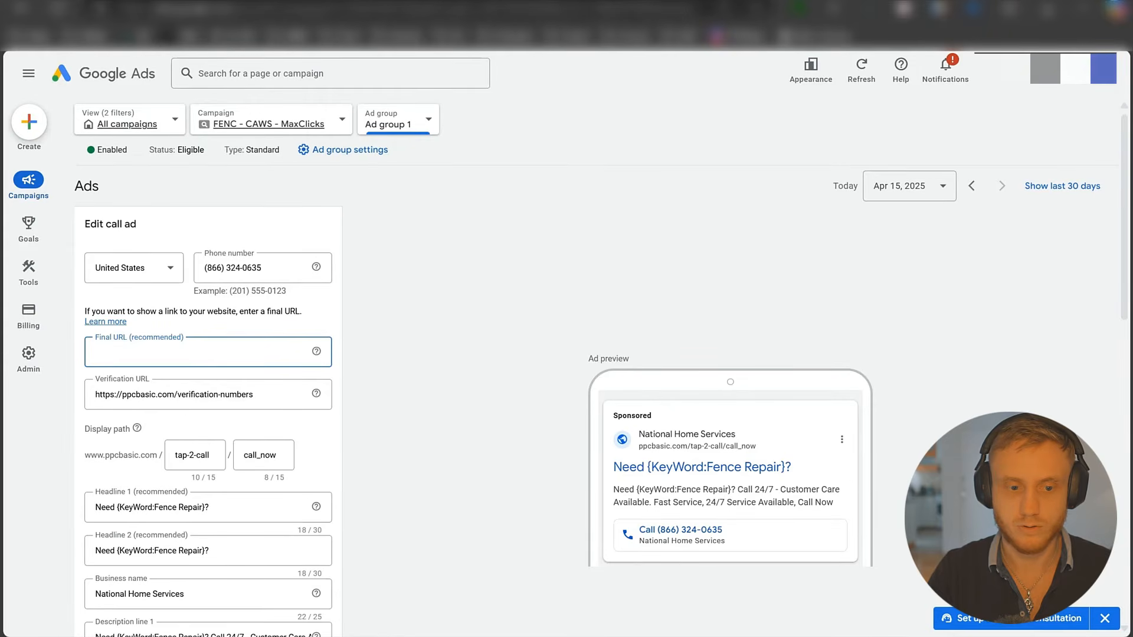
# - Zoom out the fence repair landing page and examine its headline and the date line above the call number
pyautogui.click(451, 1)
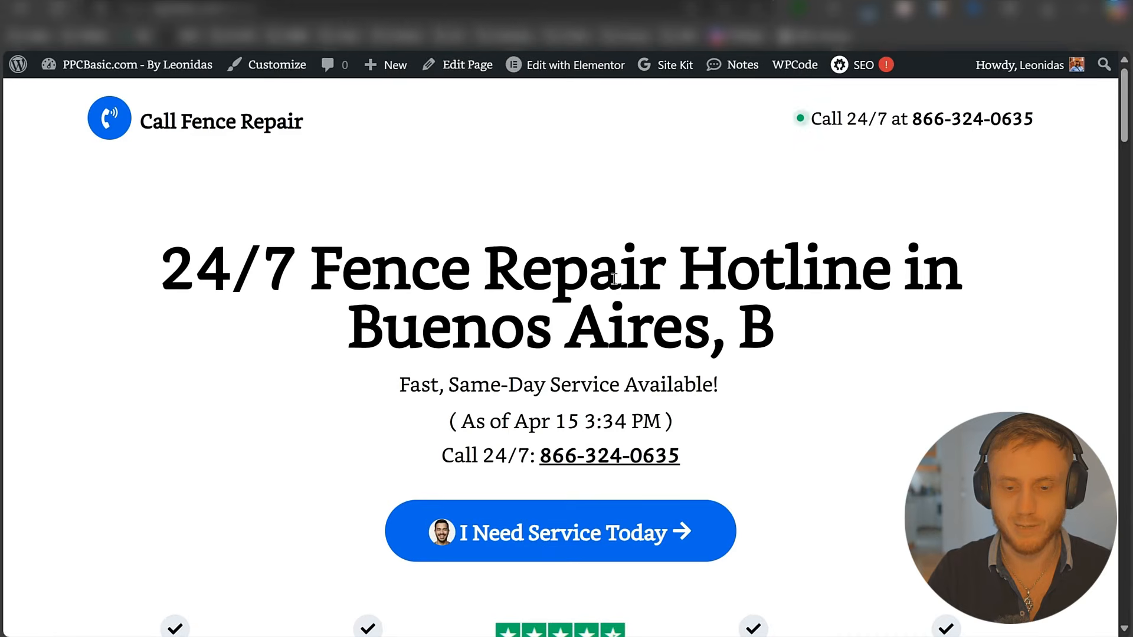
pyautogui.hotkey('ctrl', '-')
pyautogui.hotkey('ctrl', '-')
pyautogui.hotkey('ctrl', '-')
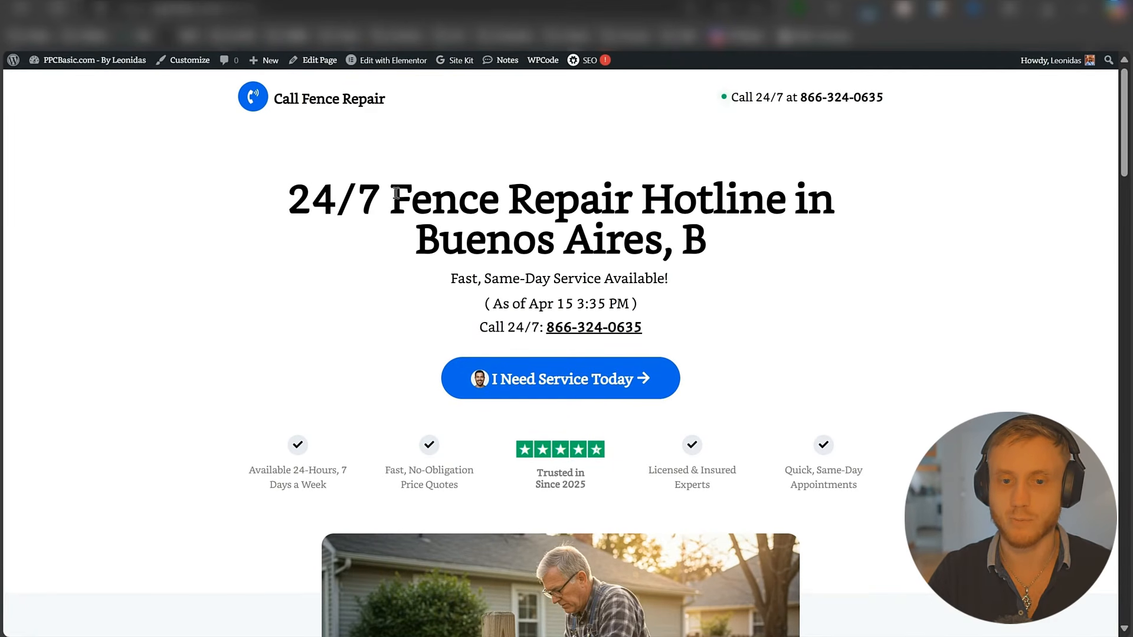
pyautogui.moveTo(392, 195); pyautogui.dragTo(652, 195)
pyautogui.click(634, 228)
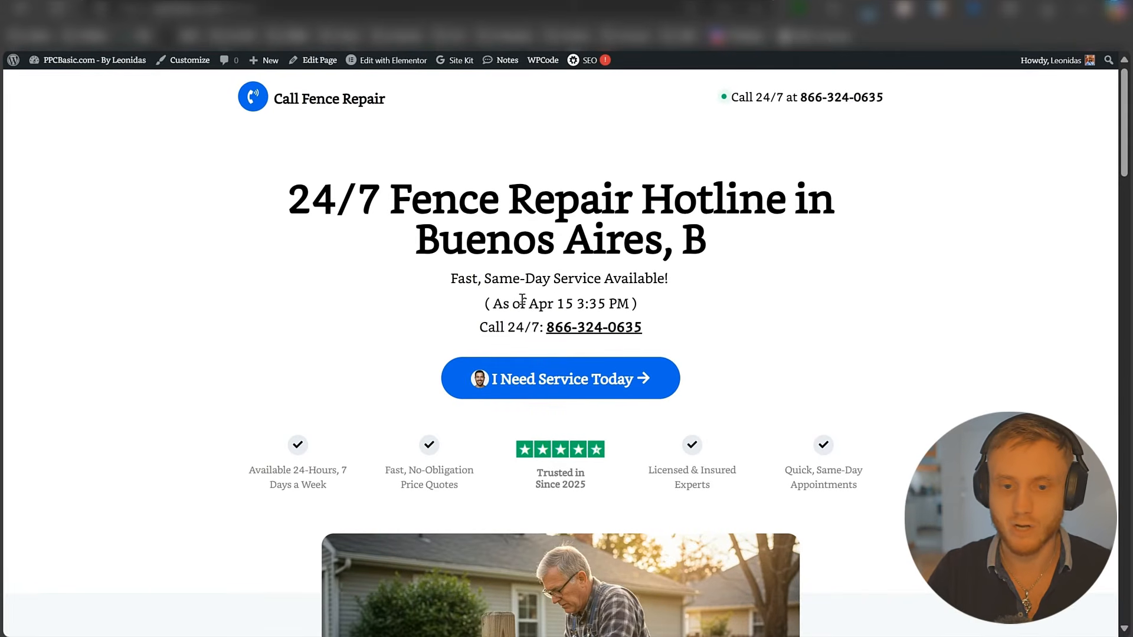
pyautogui.moveTo(493, 303); pyautogui.dragTo(630, 303)
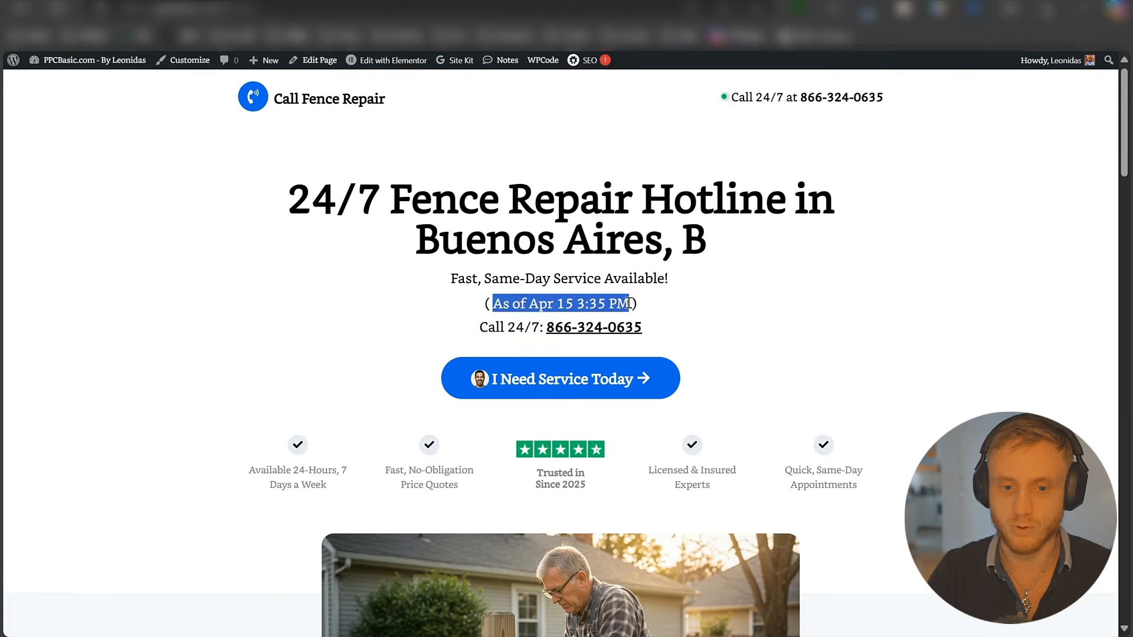
pyautogui.click(676, 337)
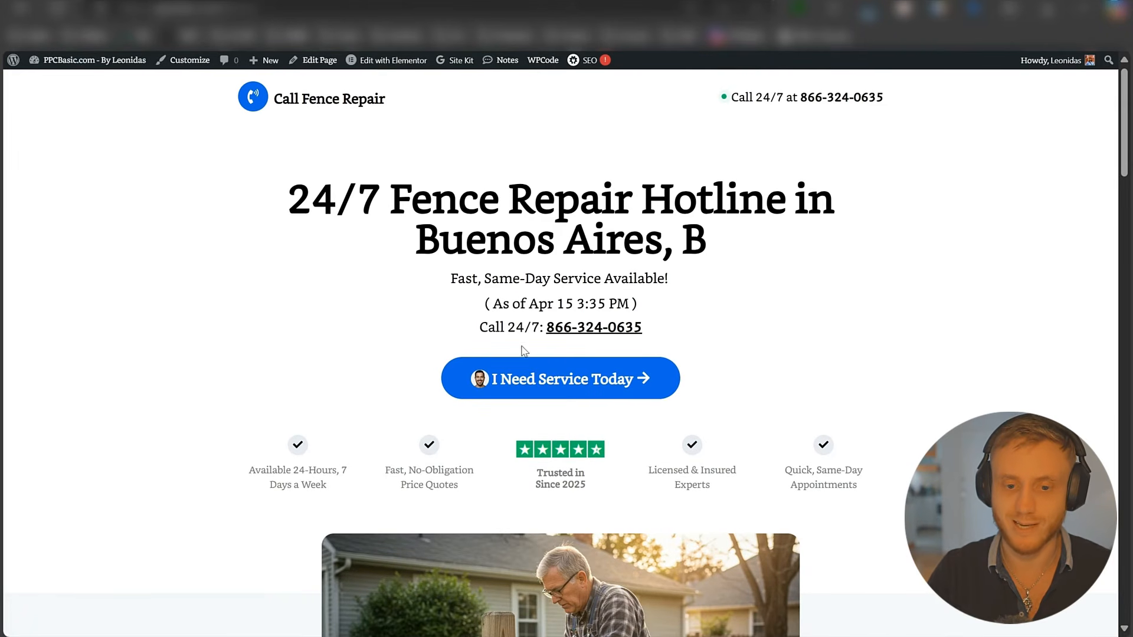
# - Review the landing page's location text, areas serviced map, service lists and footer disclaimer
pyautogui.scroll(-1, 437, 360)
pyautogui.moveTo(403, 166); pyautogui.dragTo(779, 179)
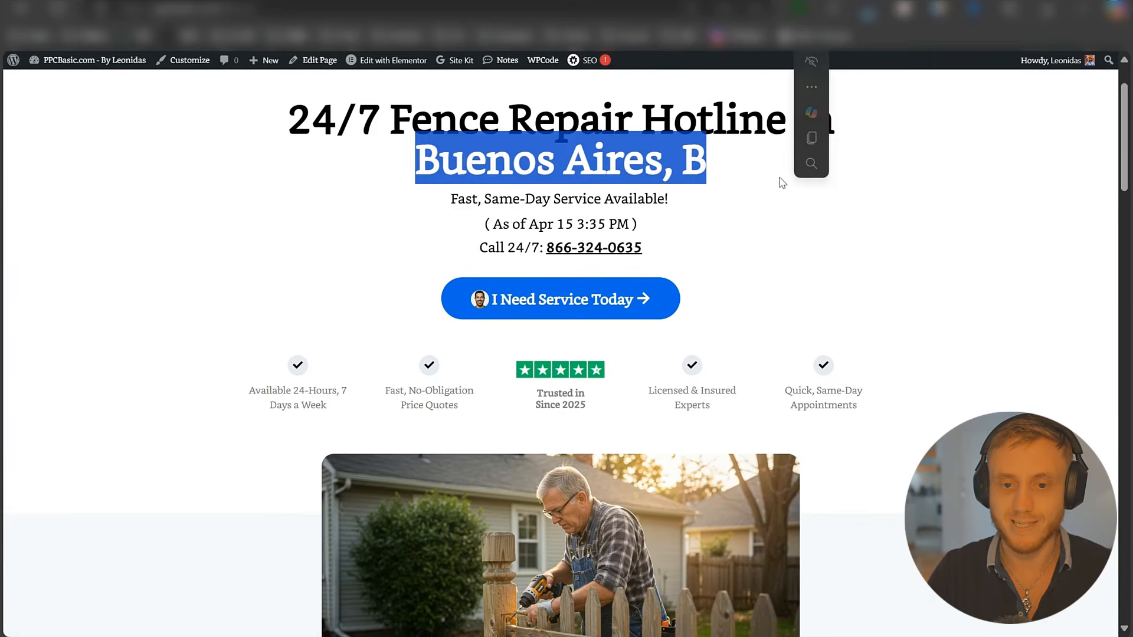
pyautogui.scroll(-5, 548, 145)
pyautogui.scroll(1, 587, 204)
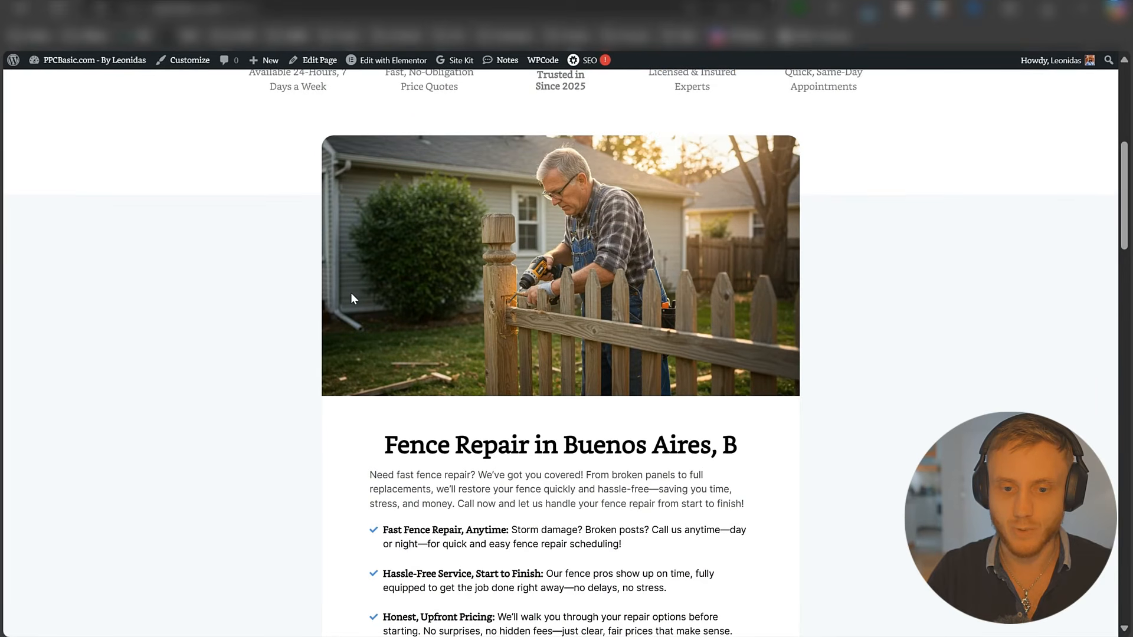
pyautogui.scroll(-6, 351, 298)
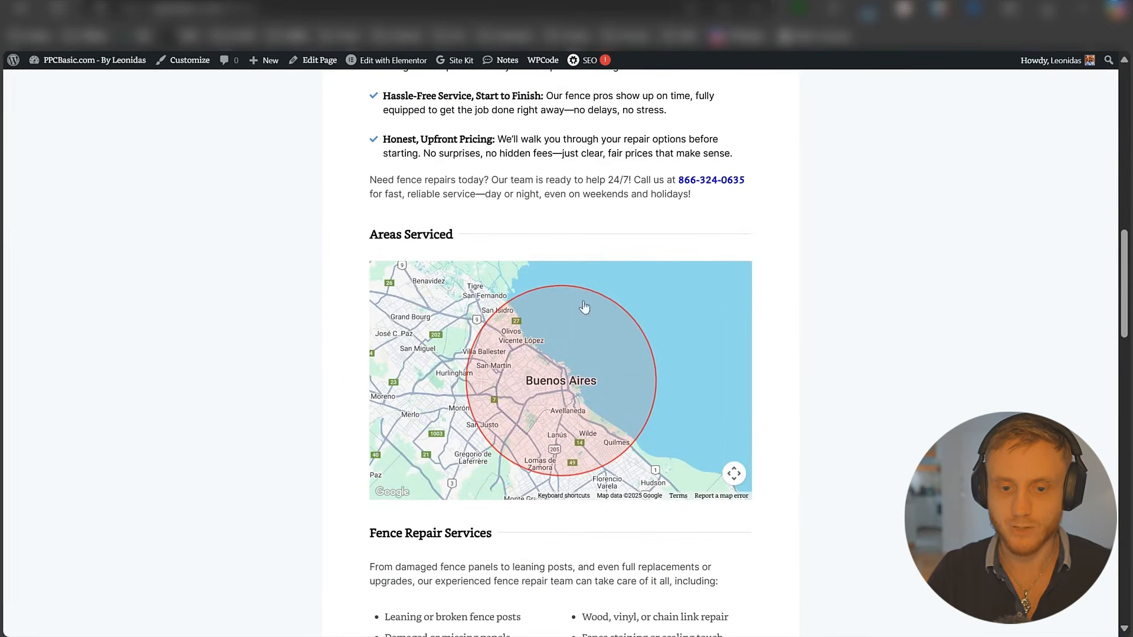
pyautogui.scroll(-7, 273, 362)
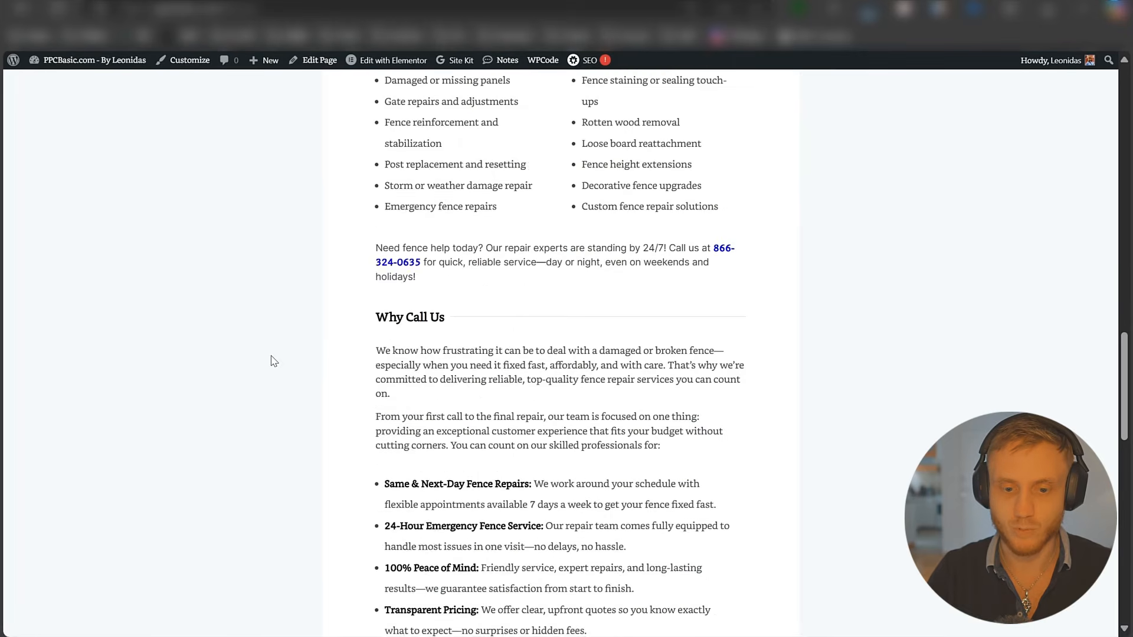
pyautogui.scroll(-10, 273, 361)
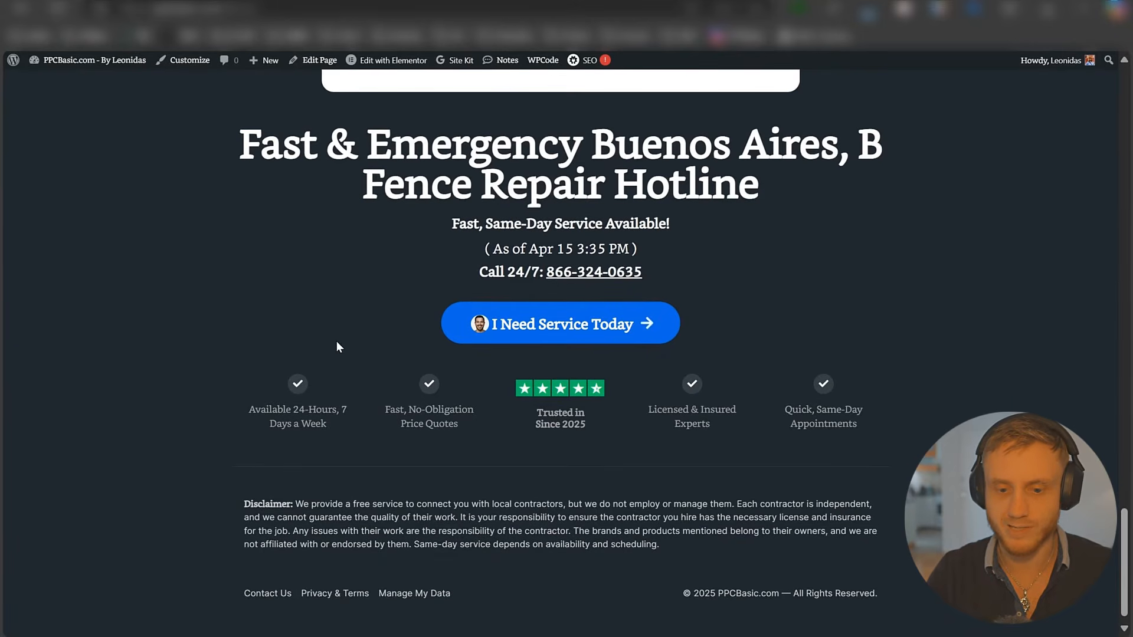
pyautogui.scroll(5, 603, 293)
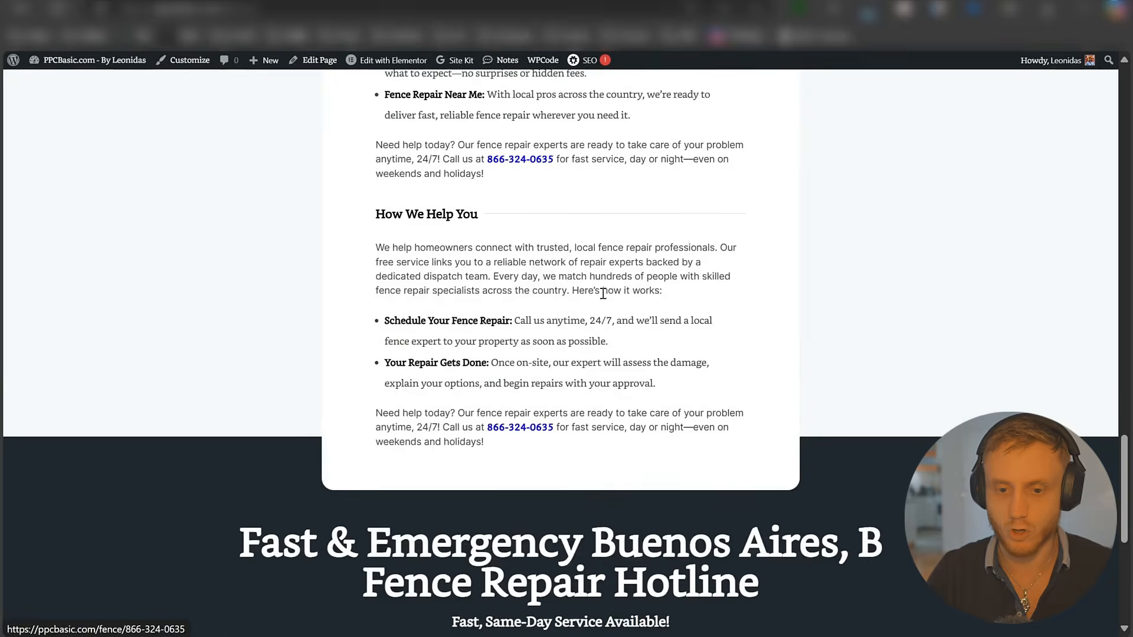
pyautogui.scroll(20, 603, 295)
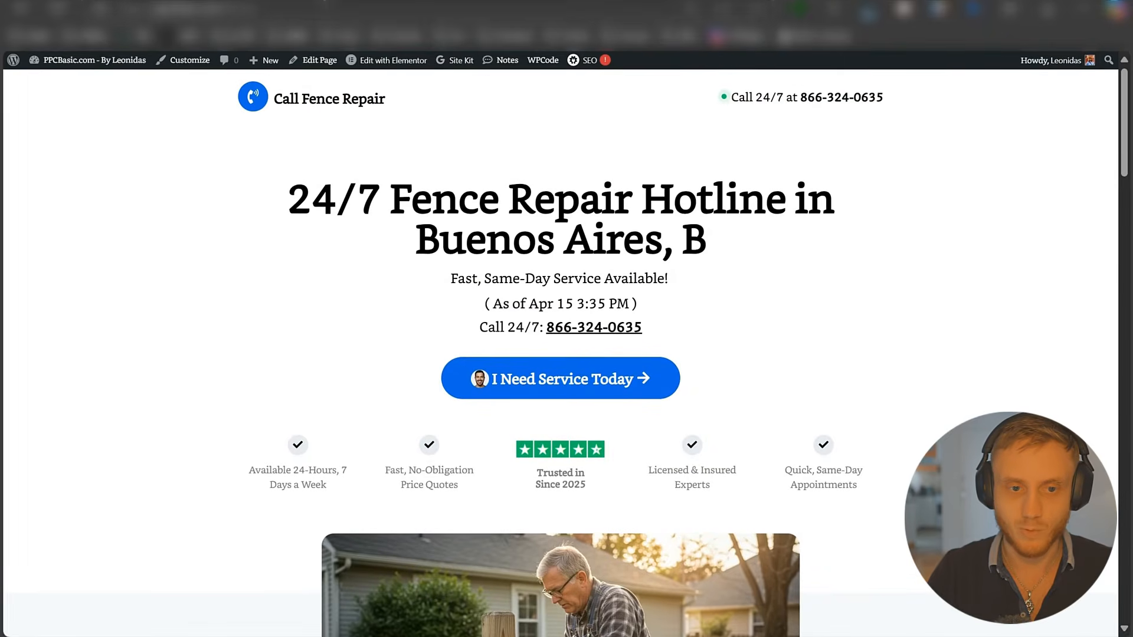
pyautogui.click(324, 3)
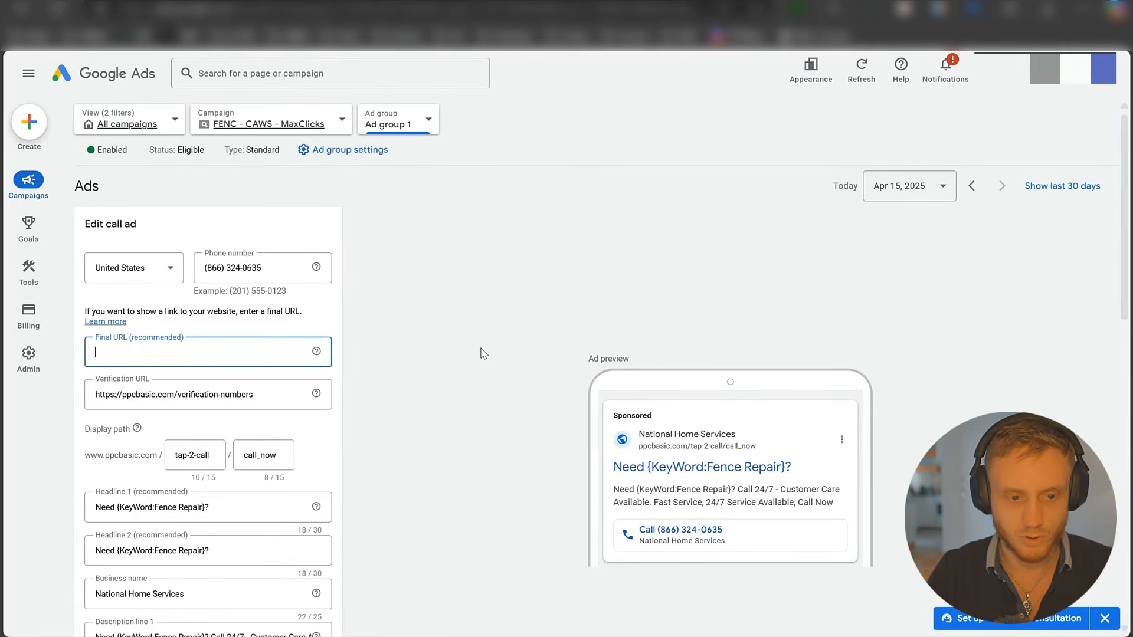
pyautogui.write('https://ppcbasic.com/fence/')
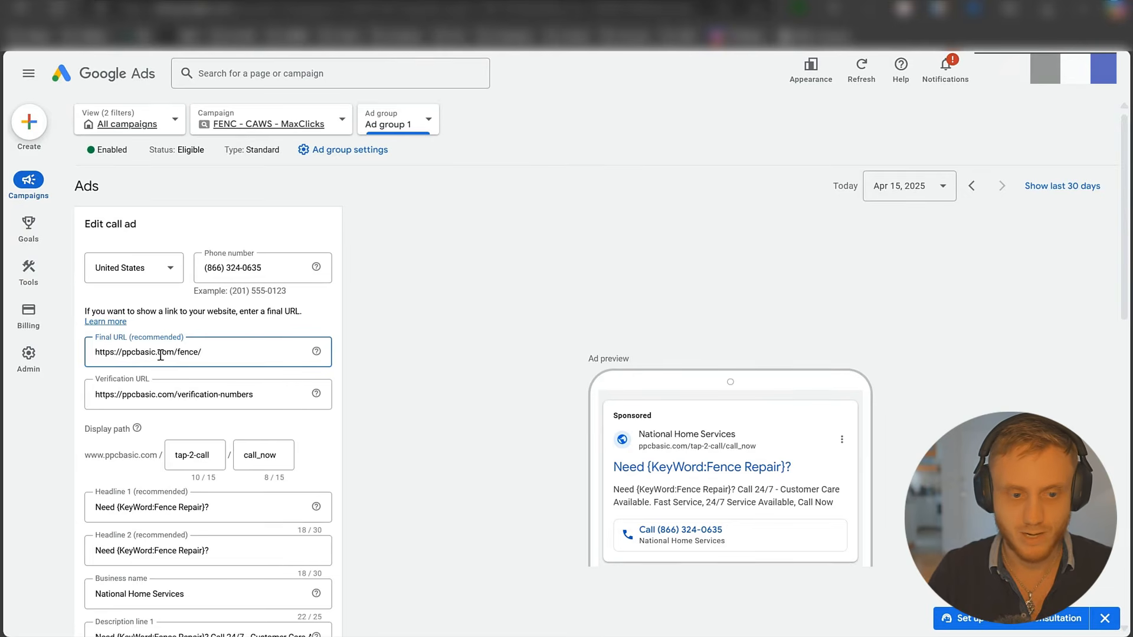
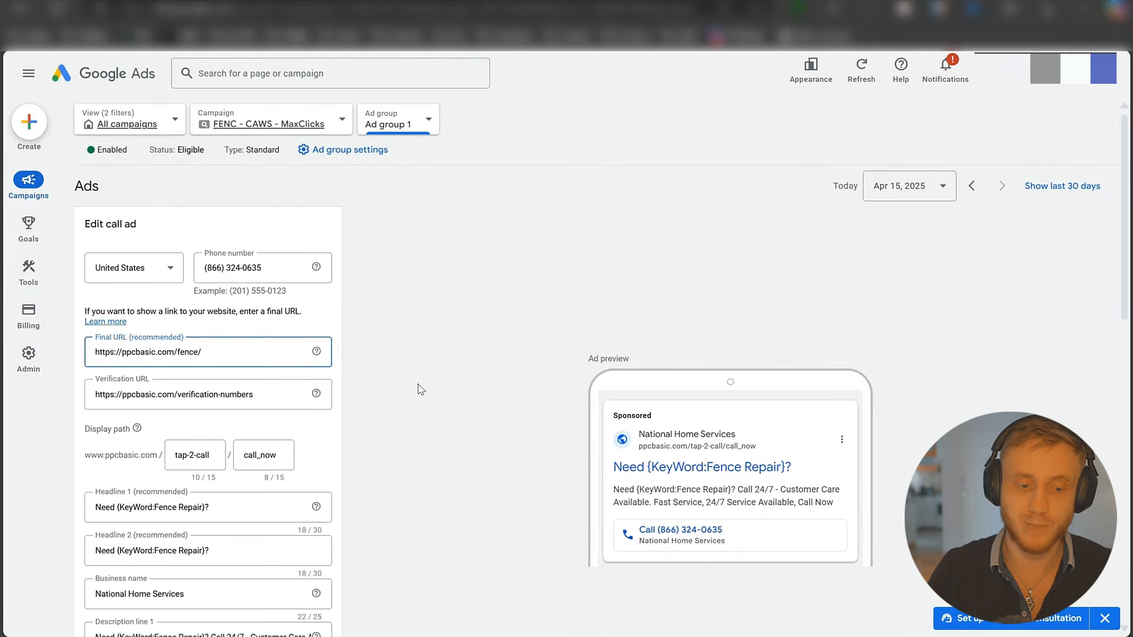
# - Examine the service type, keyword and location parameters in the call ad's Final URL suffix
pyautogui.scroll(-7, 413, 384)
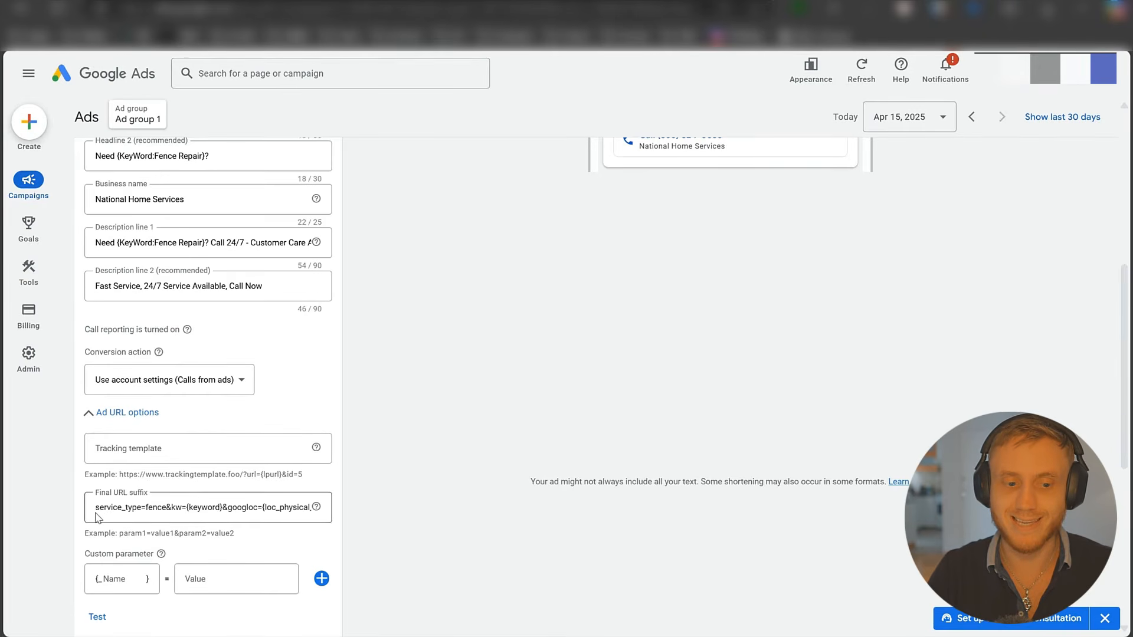
pyautogui.moveTo(97, 510); pyautogui.dragTo(255, 503)
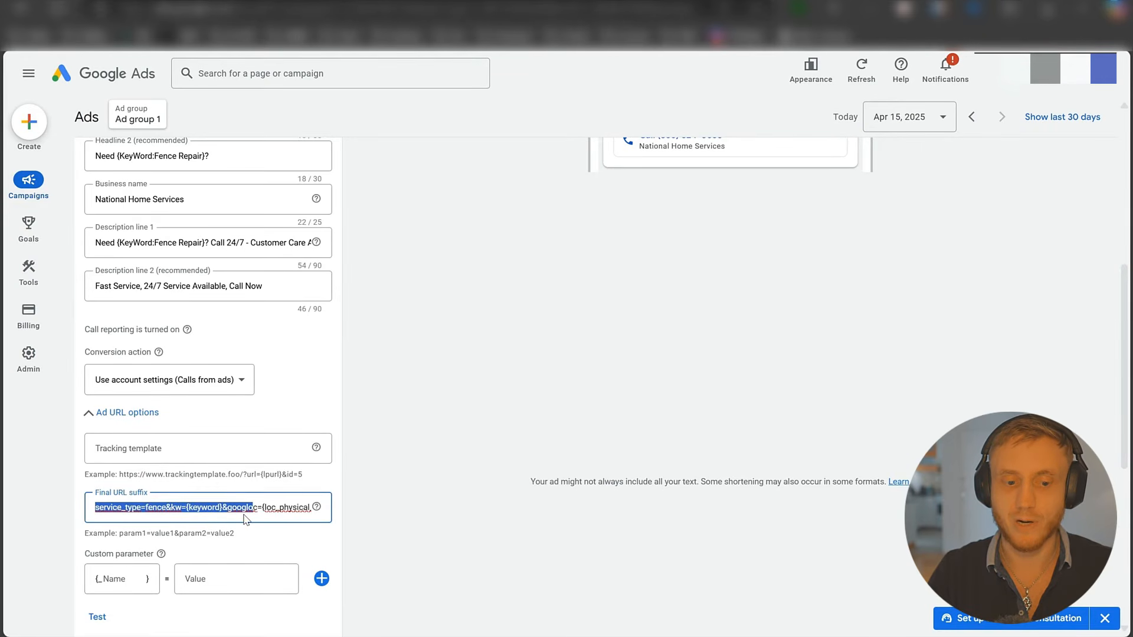
pyautogui.click(263, 508)
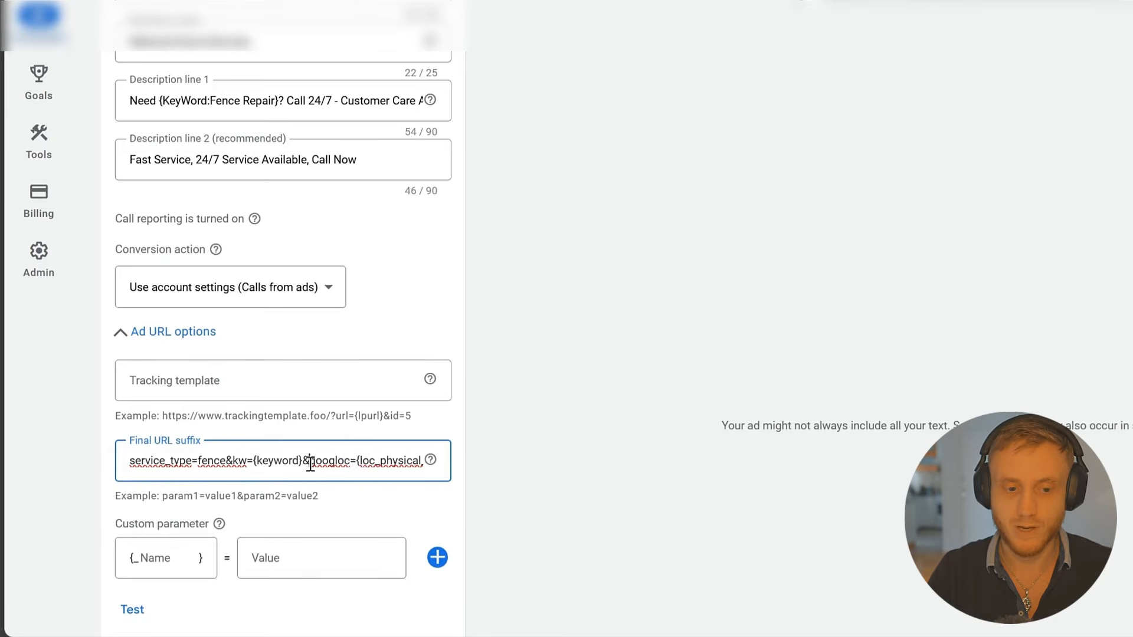
pyautogui.moveTo(309, 467); pyautogui.dragTo(357, 466)
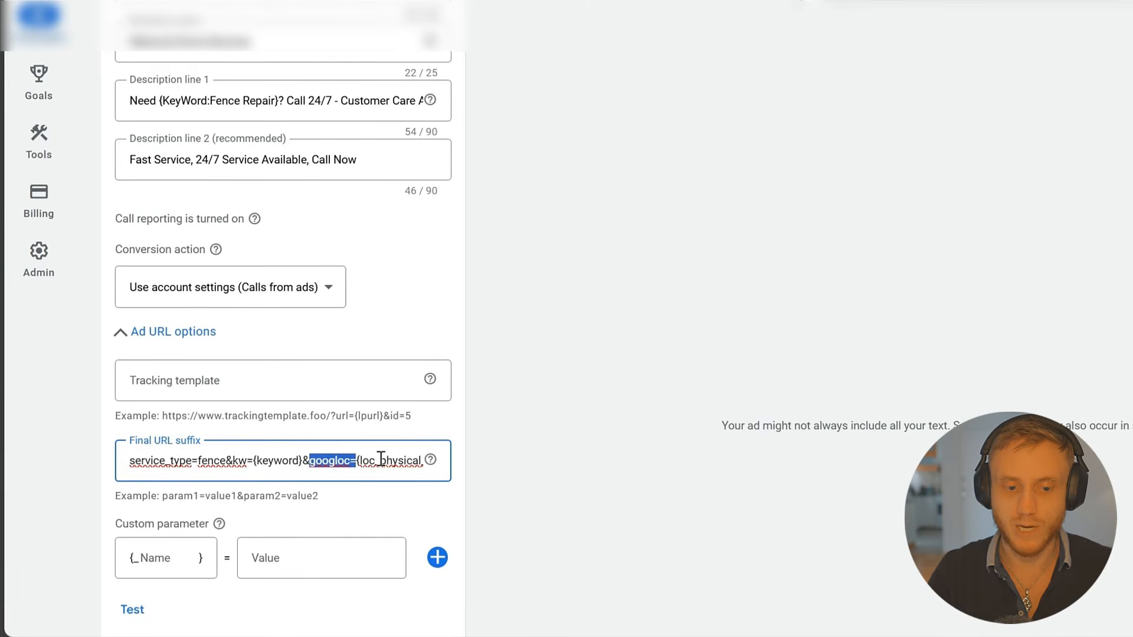
pyautogui.click(373, 465)
pyautogui.moveTo(354, 464); pyautogui.dragTo(499, 472)
pyautogui.click(193, 464)
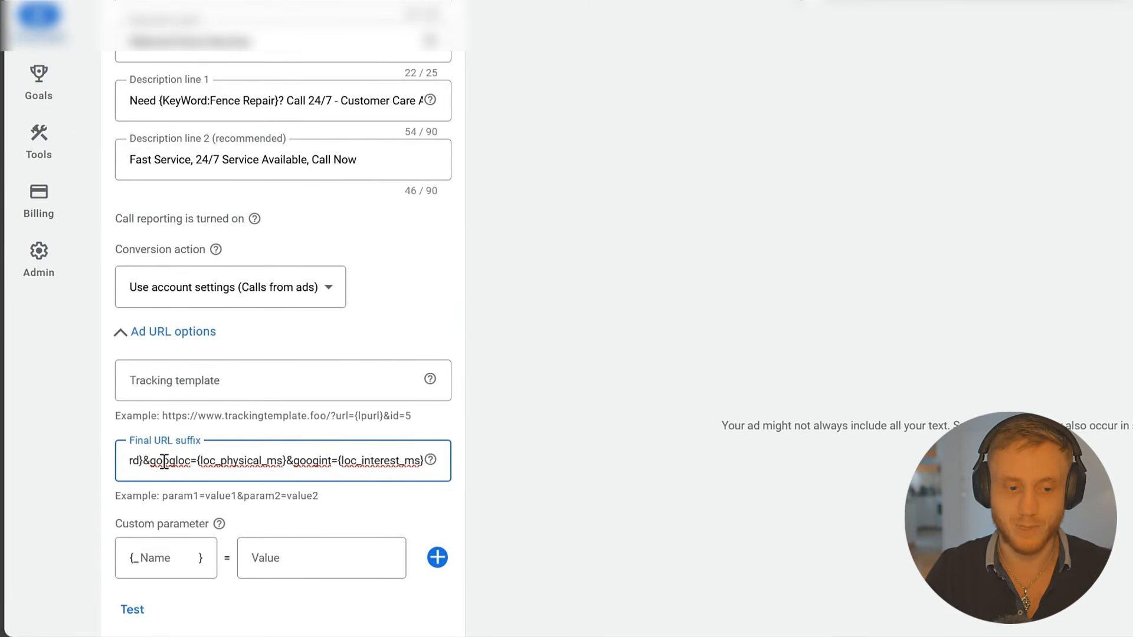
# - Load the fence landing page with the location parameter ?googloc=9019576 added to its URL, reusing the parameter name from the ad's Final URL suffix
pyautogui.moveTo(142, 461); pyautogui.dragTo(199, 461)
pyautogui.hotkey('ctrl', 'c')
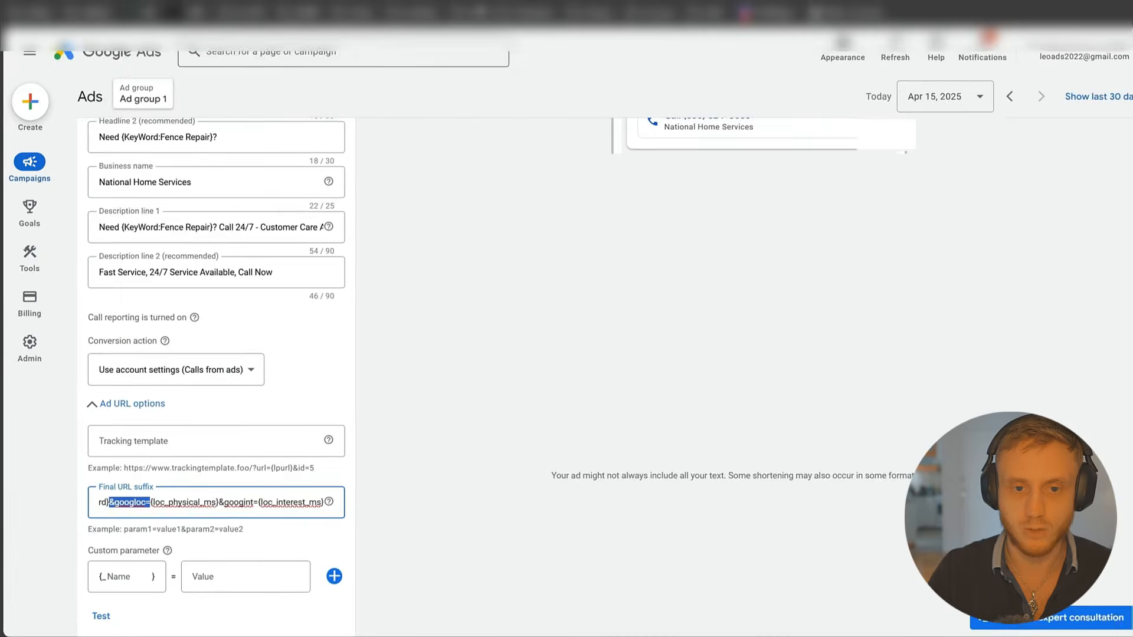
pyautogui.hotkey('ctrl', 'Tab')
pyautogui.click(398, 10)
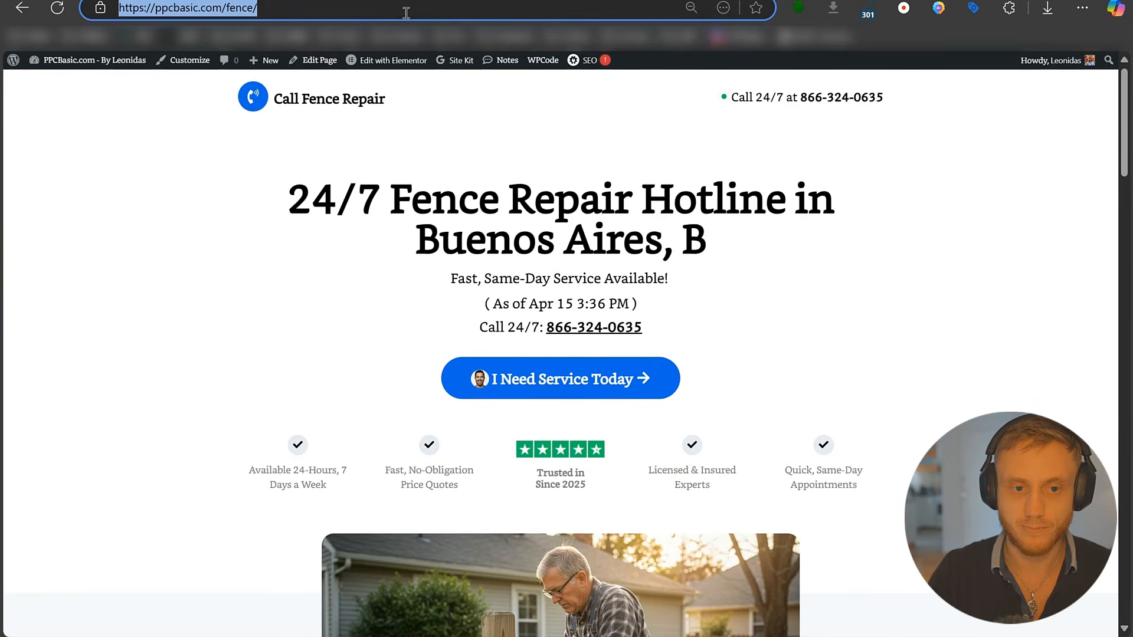
pyautogui.click(432, 12)
pyautogui.hotkey('ctrl', 'v')
pyautogui.click(400, 8)
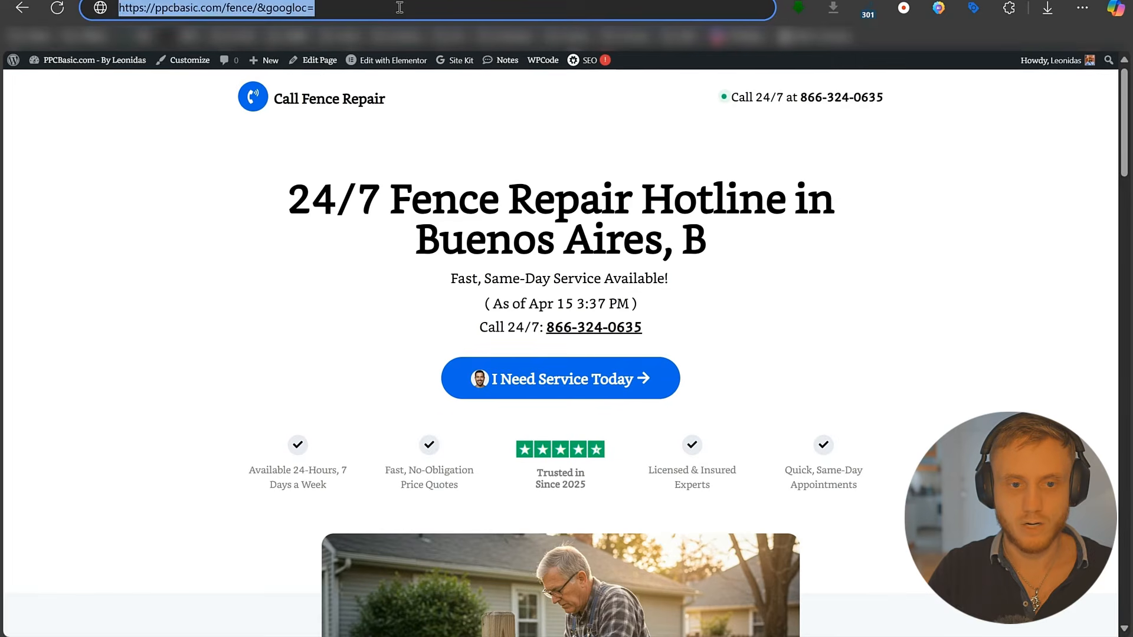
pyautogui.click(422, 11)
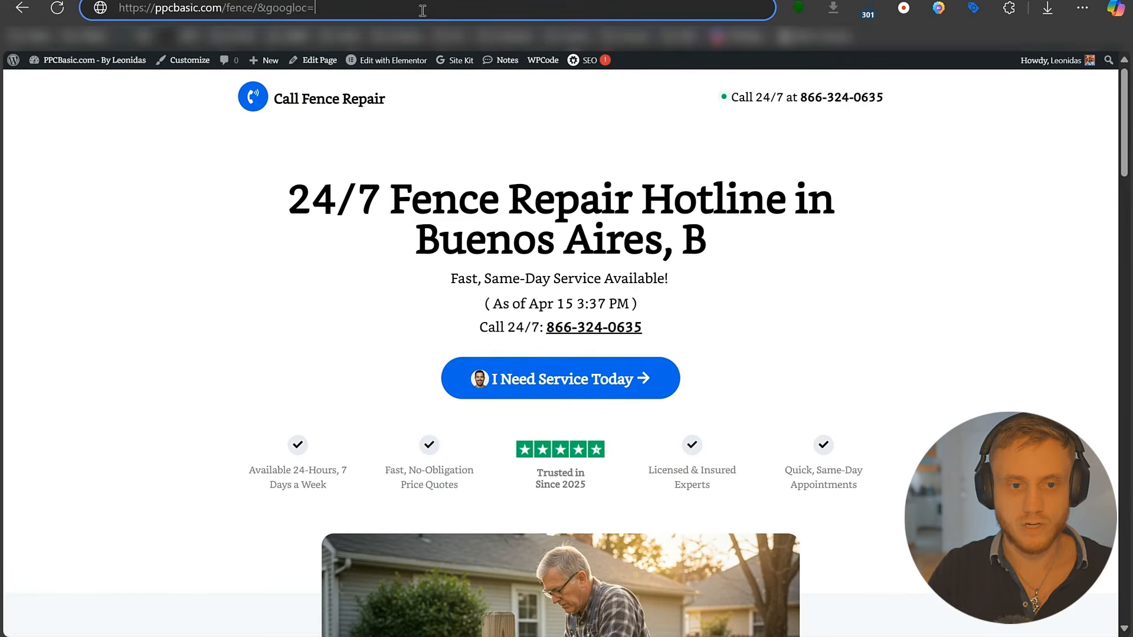
pyautogui.write('9019576')
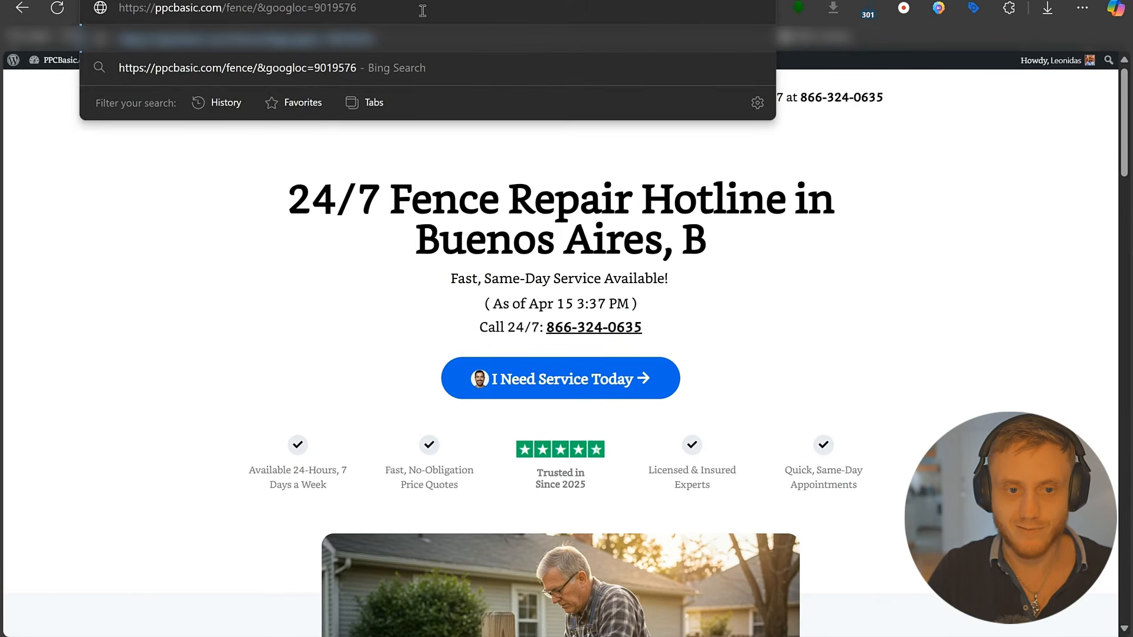
pyautogui.press('Return')
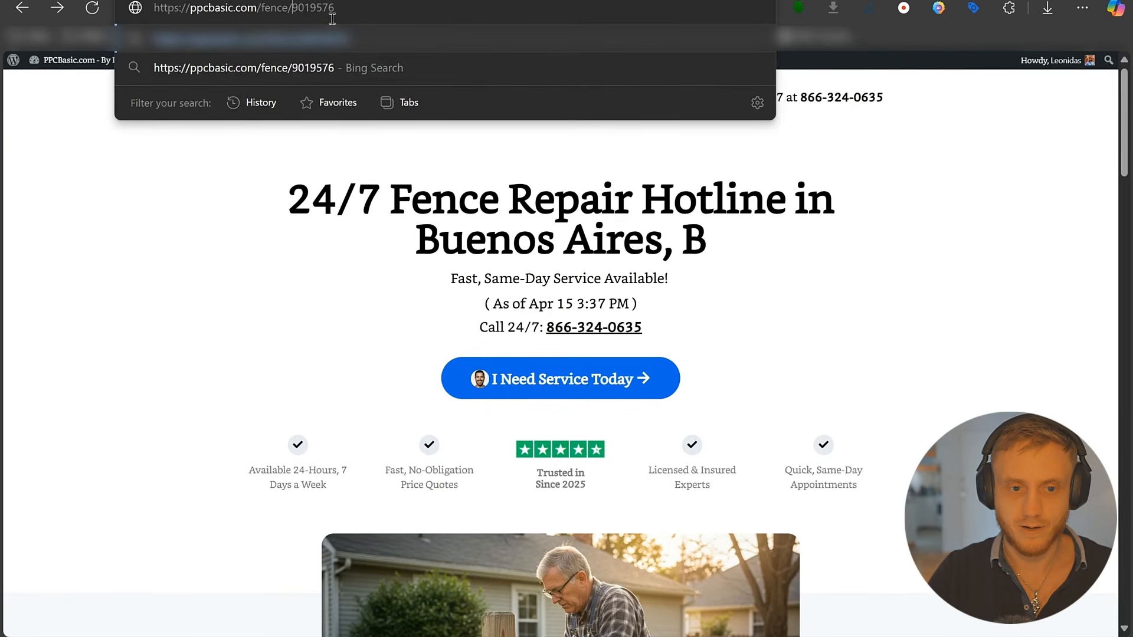
pyautogui.write('?googloc=')
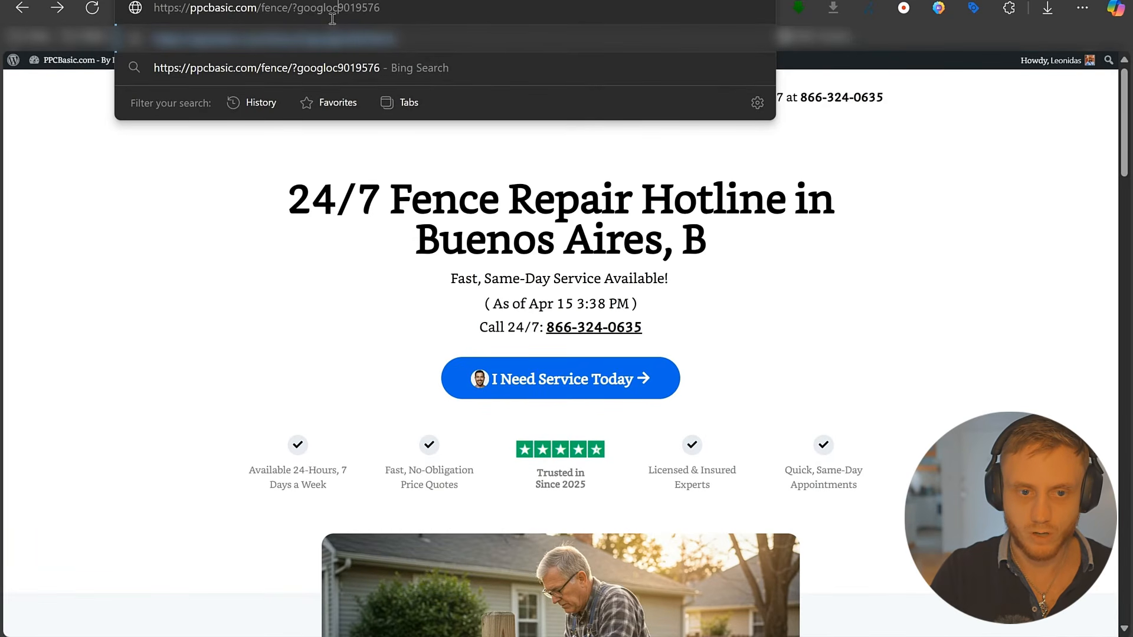
pyautogui.press('Return')
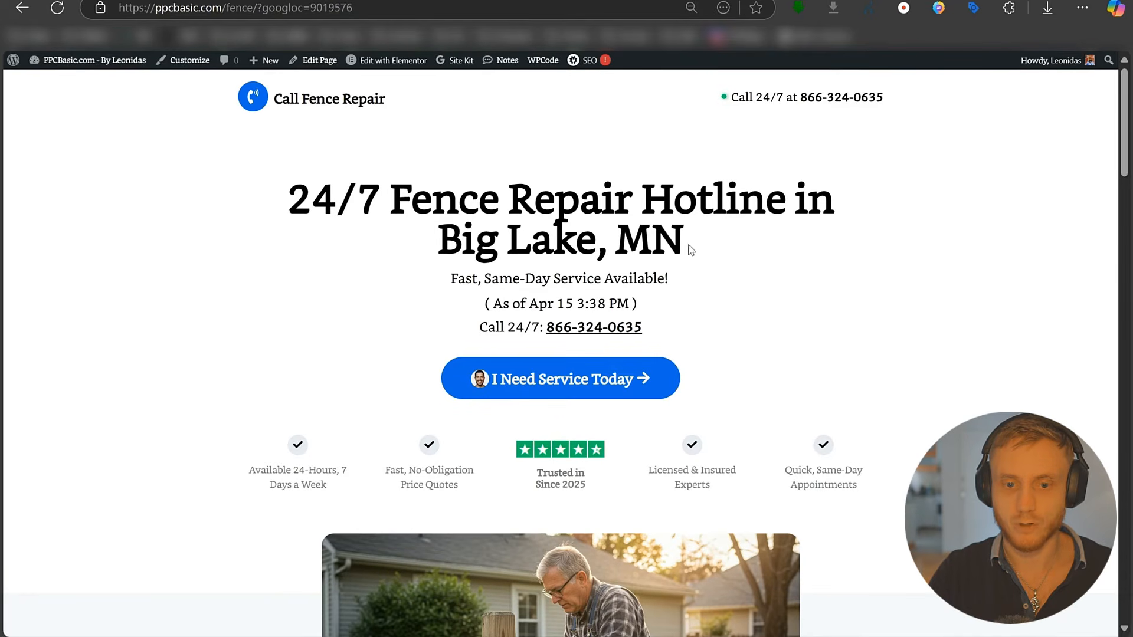
# - Examine the city in the landing page's headline and the areas serviced map for that location
pyautogui.moveTo(435, 242); pyautogui.dragTo(718, 237)
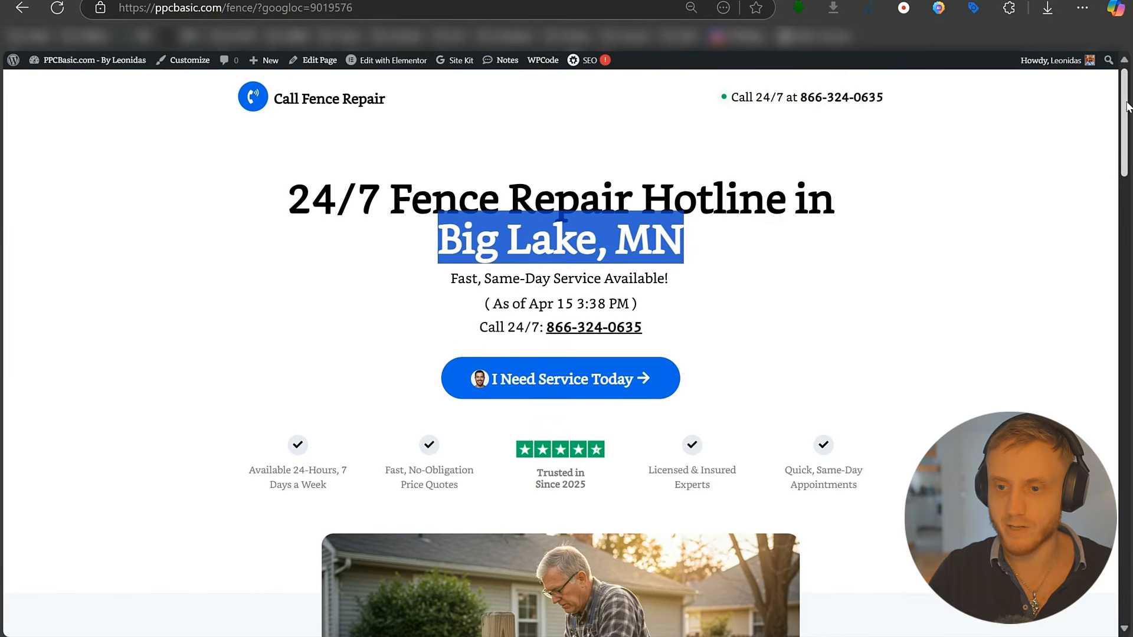
pyautogui.moveTo(1124, 111); pyautogui.dragTo(1112, 280)
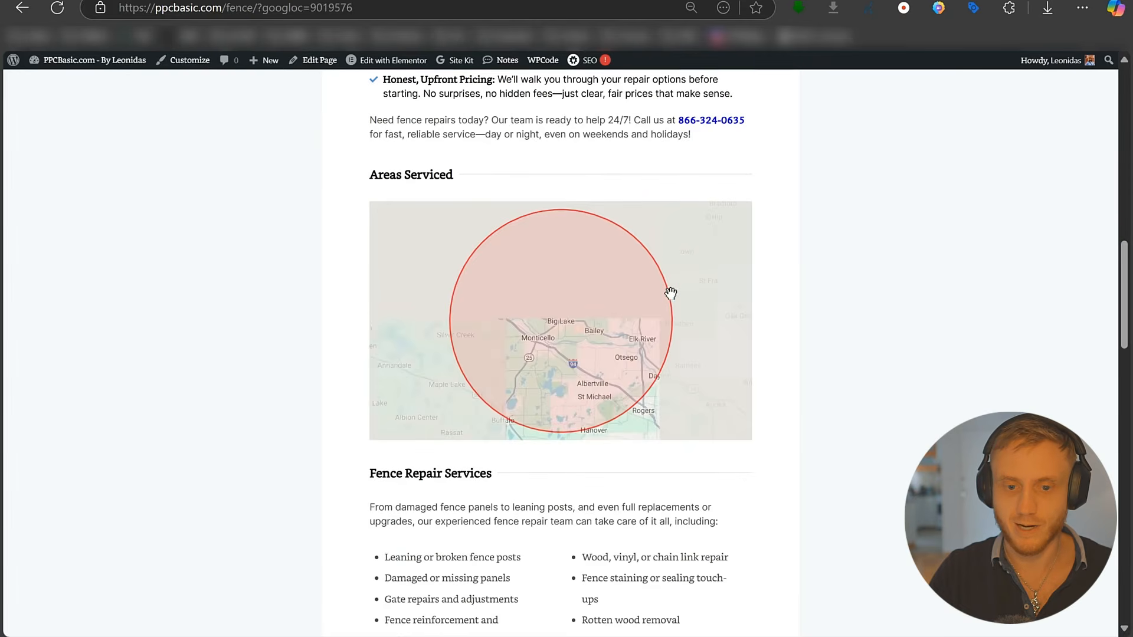
pyautogui.moveTo(1128, 340); pyautogui.dragTo(1128, 162)
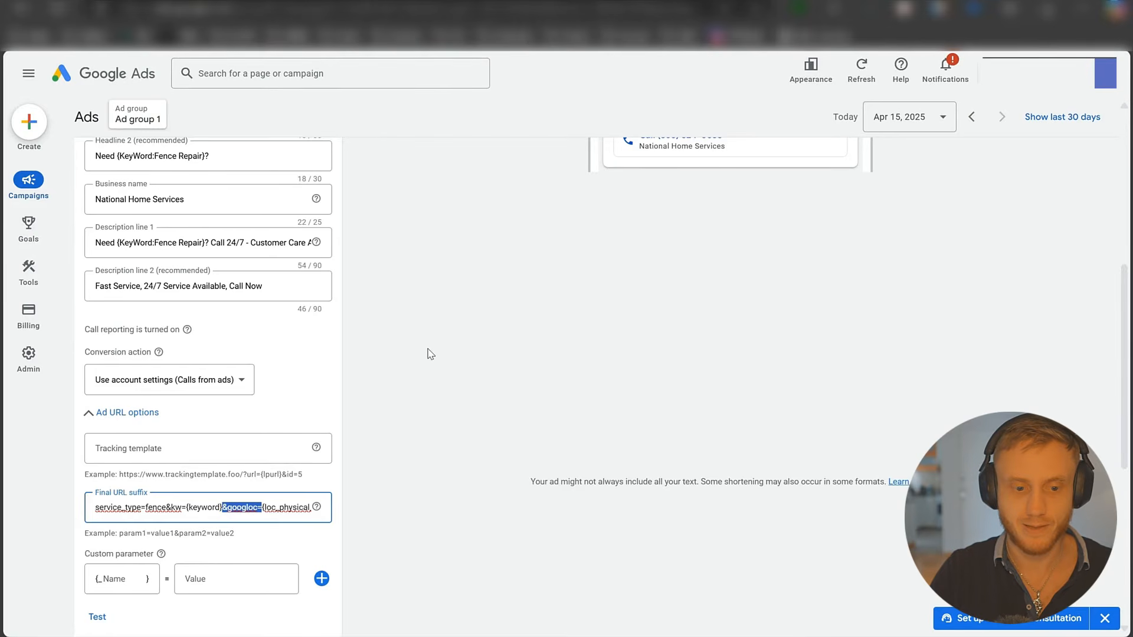
# - Review the call ad's preview, save the new version of the ad and complete the identity confirmation
pyautogui.click(428, 350)
pyautogui.scroll(-4, 395, 364)
pyautogui.scroll(7, 229, 364)
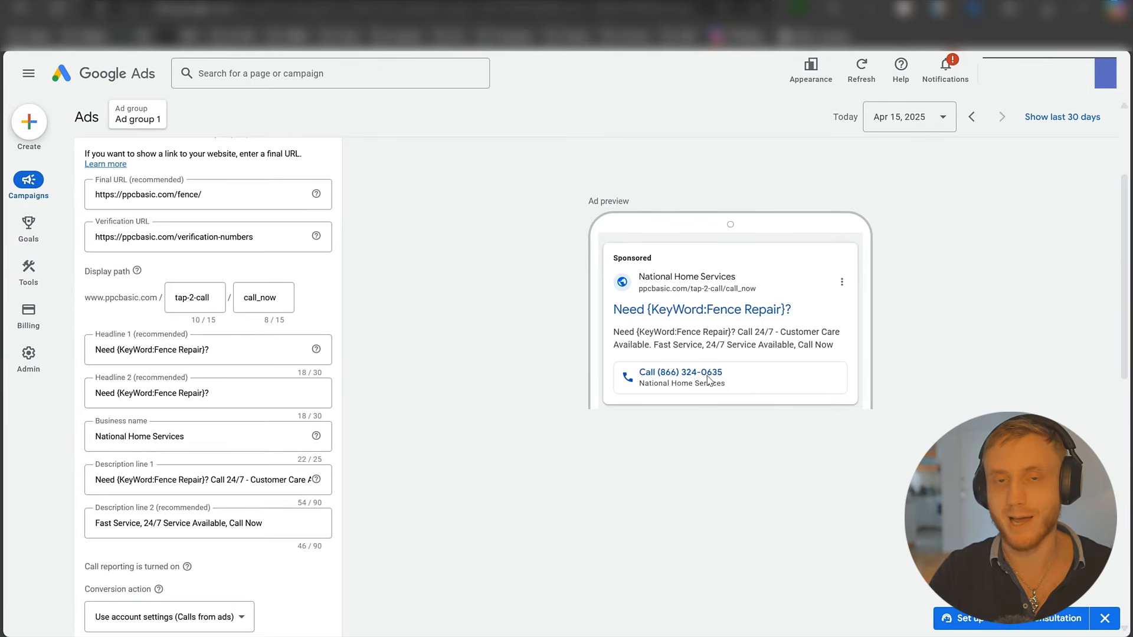
pyautogui.scroll(-5, 423, 419)
pyautogui.click(106, 507)
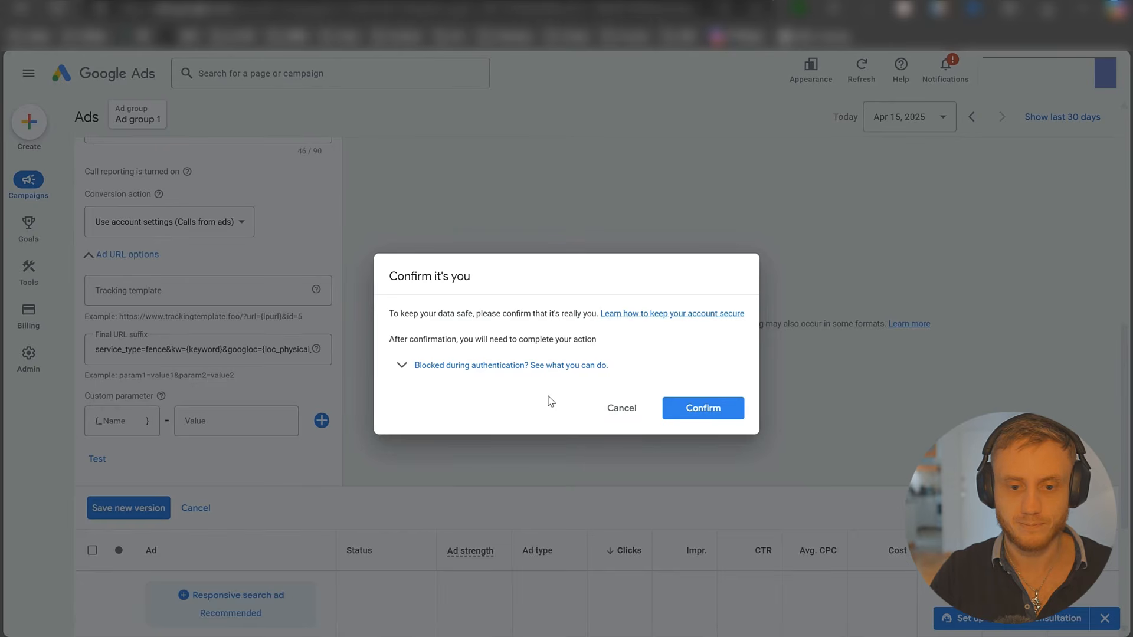
pyautogui.click(693, 409)
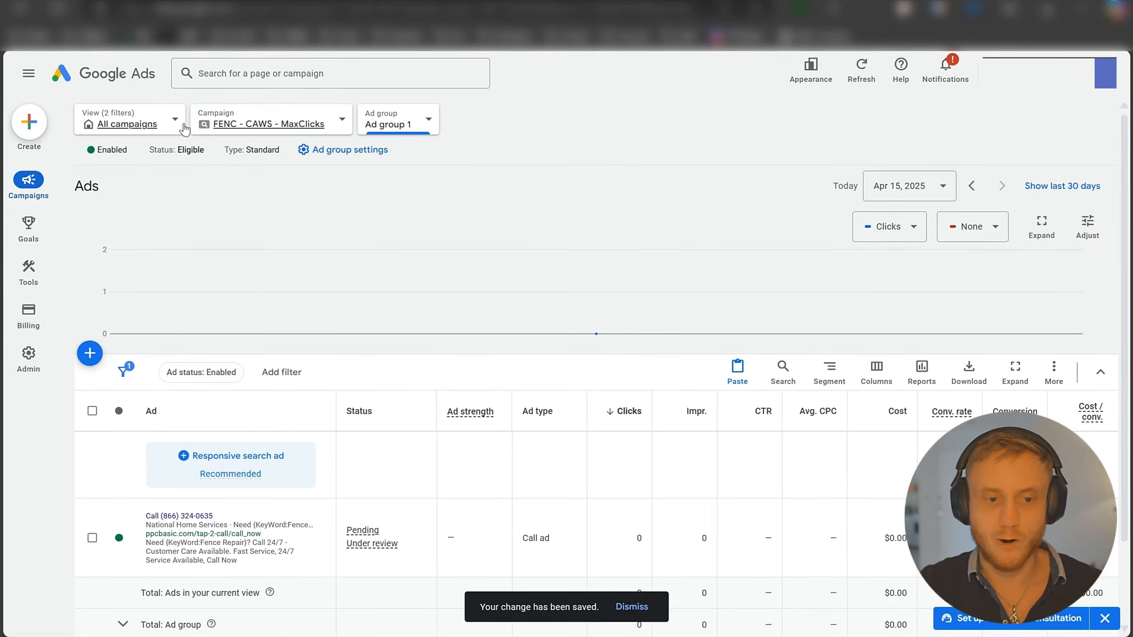
# - Switch to the all-campaigns view, open the conversions summary and review the phone call lead conversion actions
pyautogui.click(128, 125)
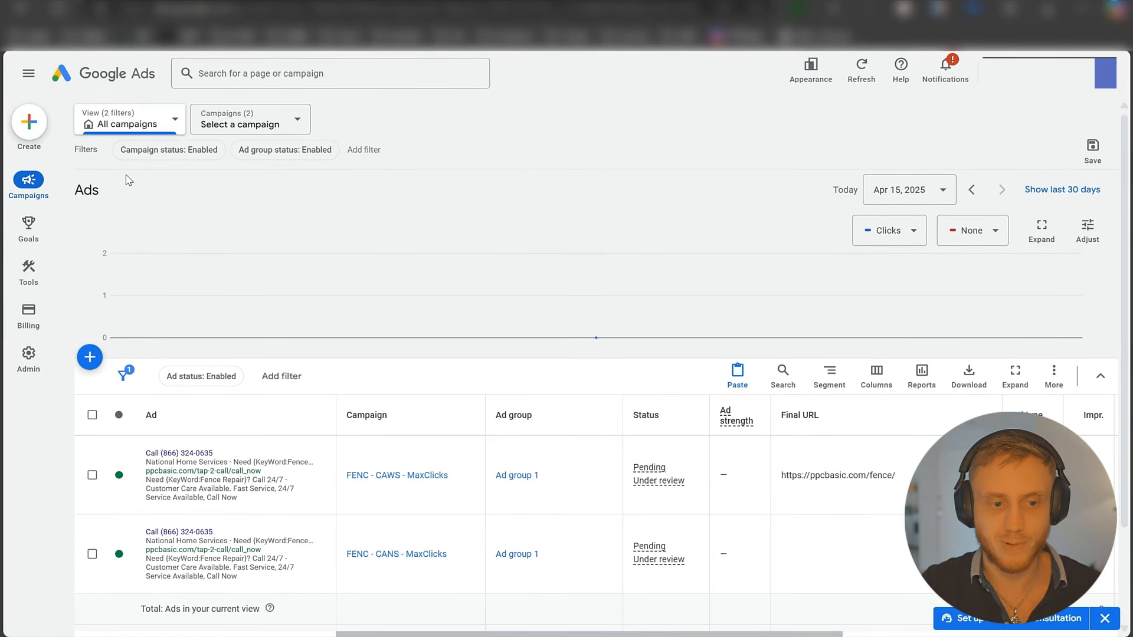
pyautogui.moveTo(28, 228)
pyautogui.click(156, 120)
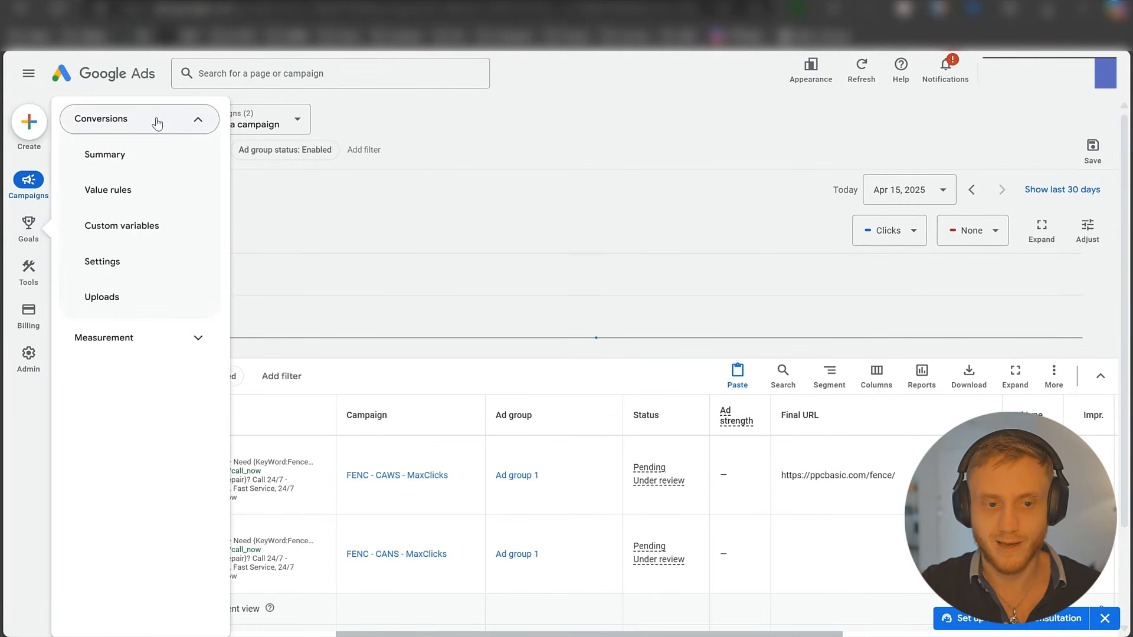
pyautogui.click(116, 159)
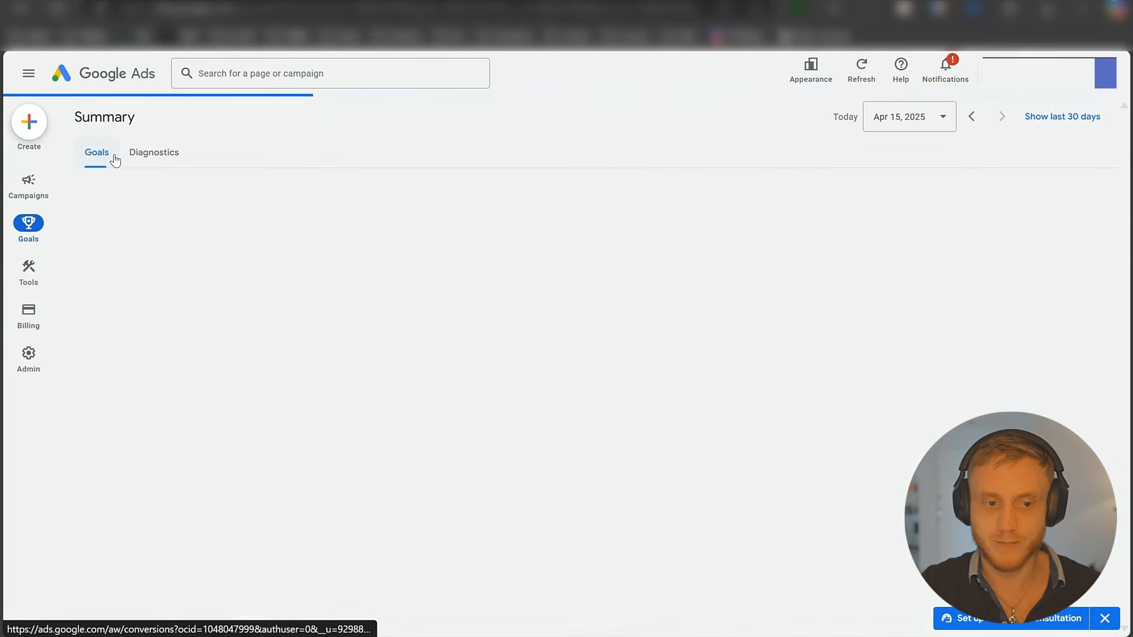
pyautogui.scroll(-5, 337, 236)
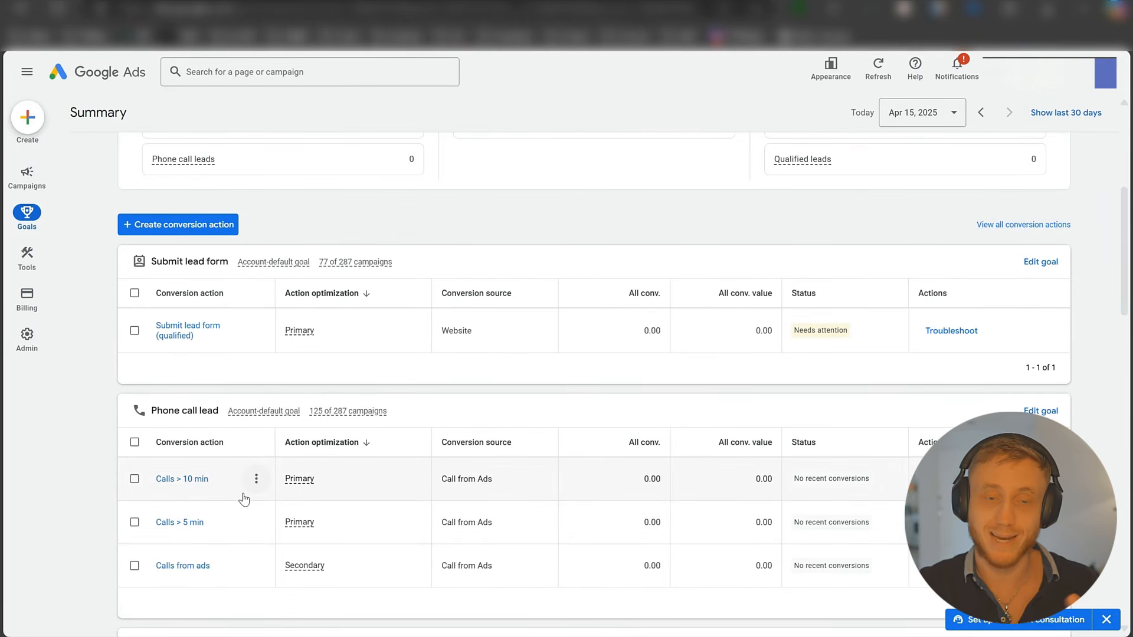
# - Start a new phone call conversion action that tracks calls from ads using call assets or call ads
pyautogui.click(170, 228)
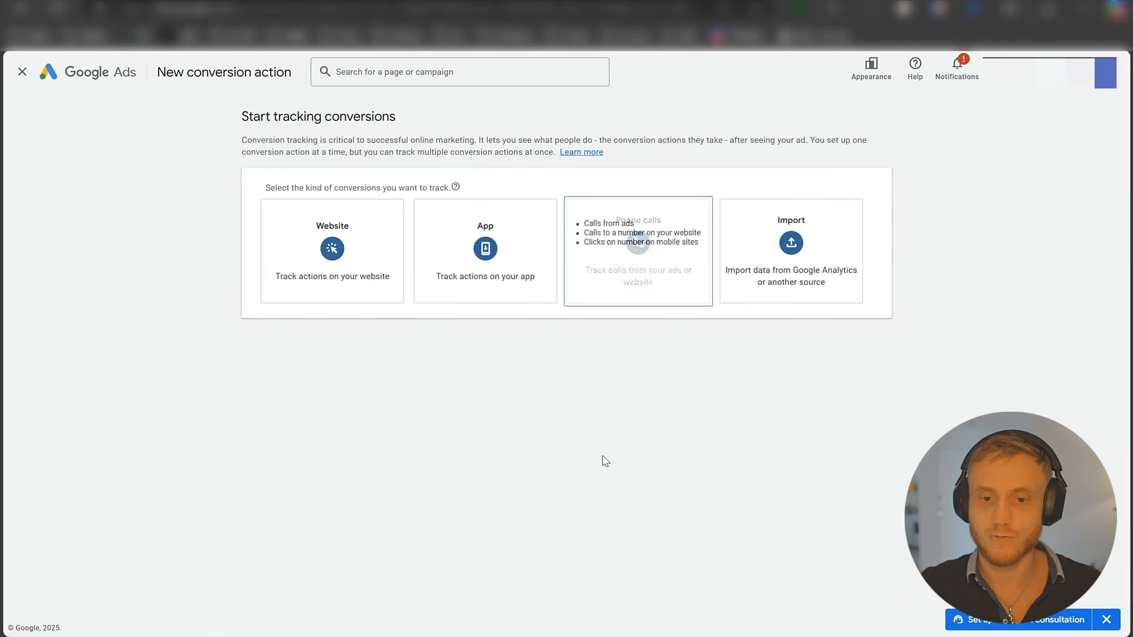
pyautogui.click(627, 241)
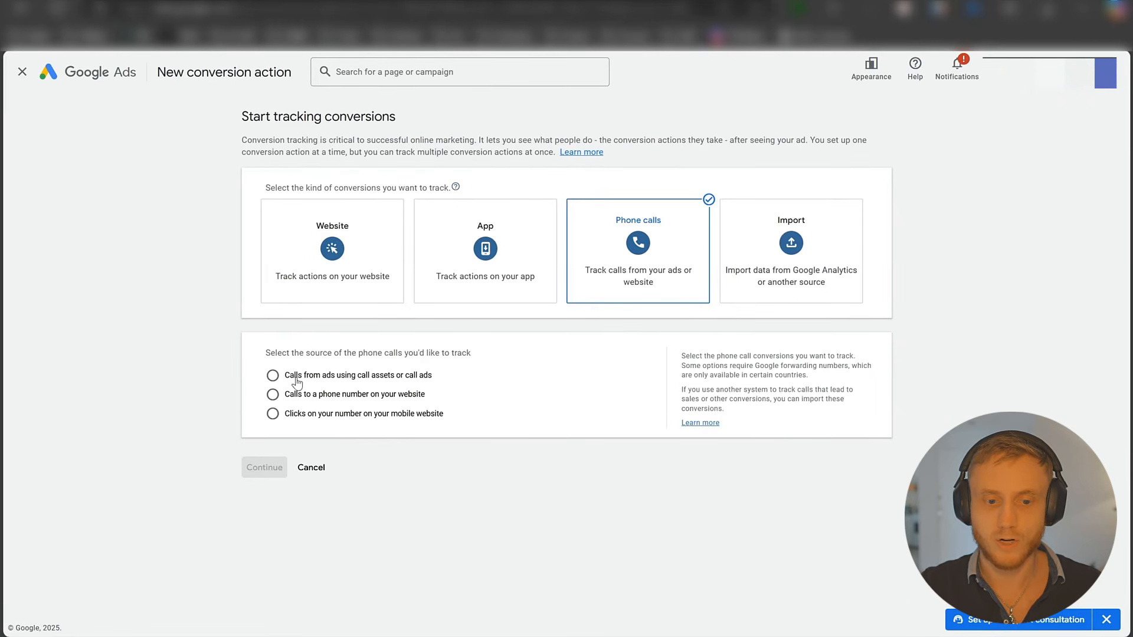
pyautogui.click(366, 378)
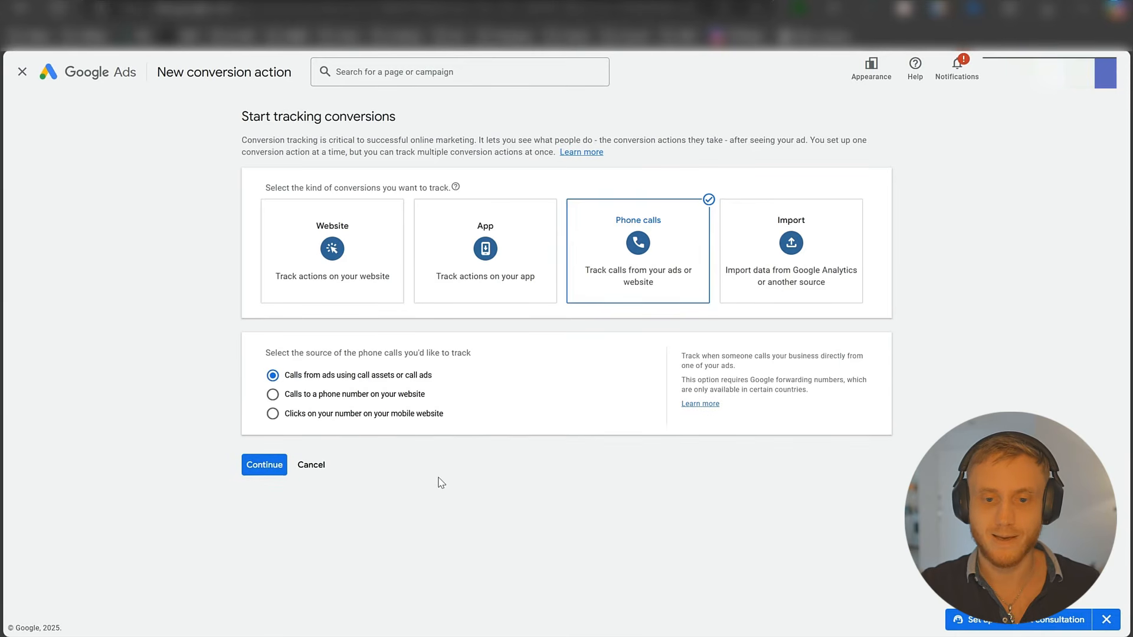
pyautogui.click(268, 467)
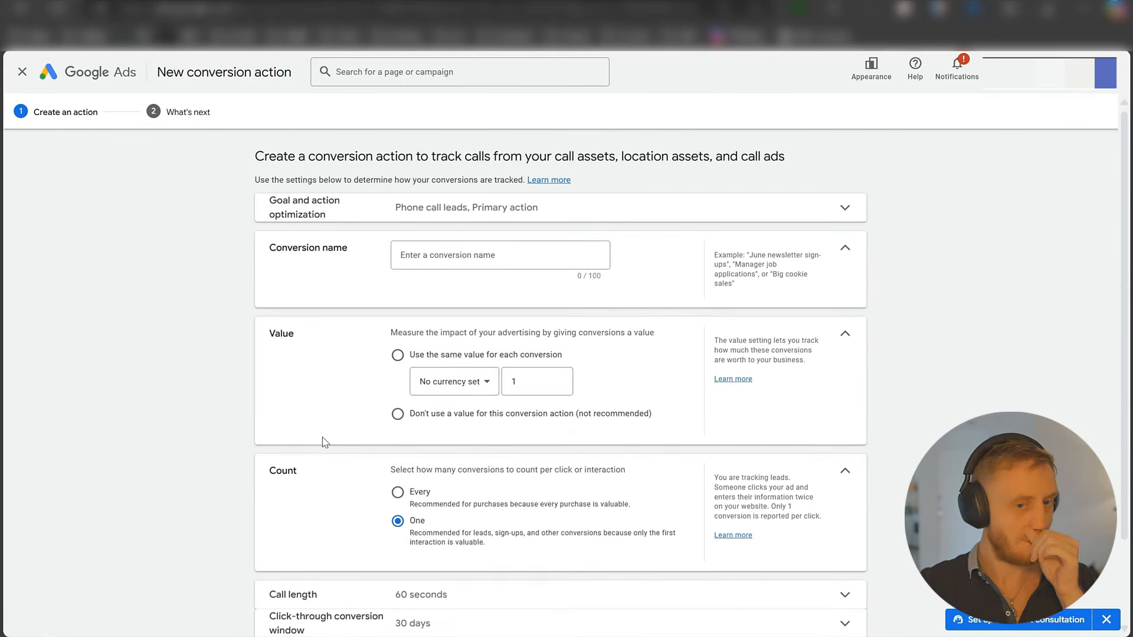
# - Name the conversion action "Call Extension - 60s"
pyautogui.click(487, 254)
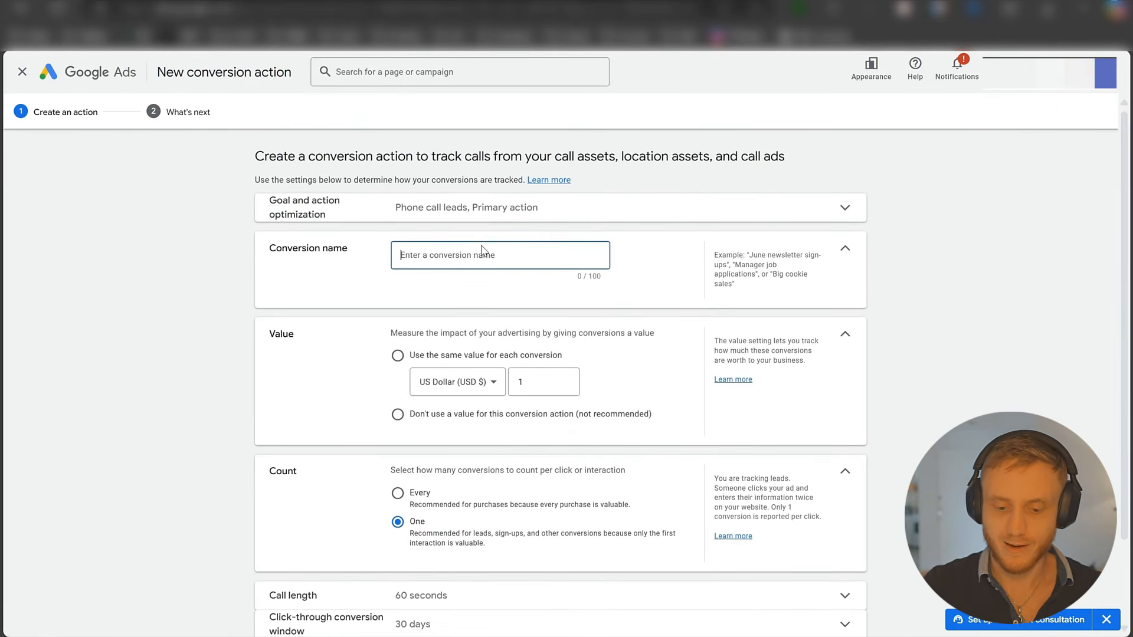
pyautogui.write('Call')
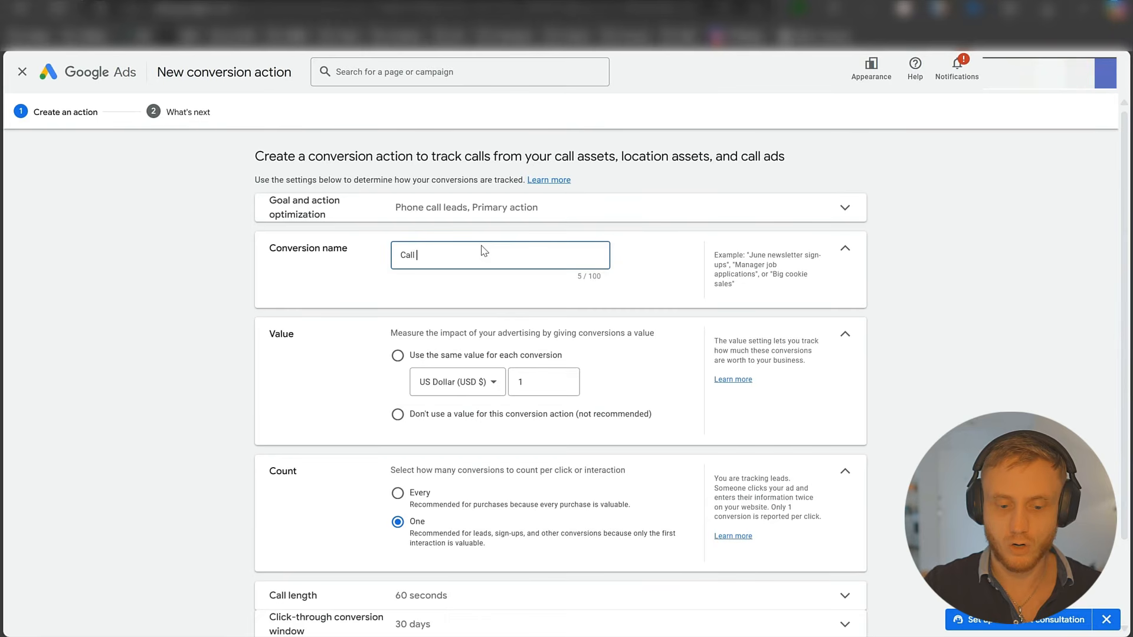
pyautogui.write(' Extension - ')
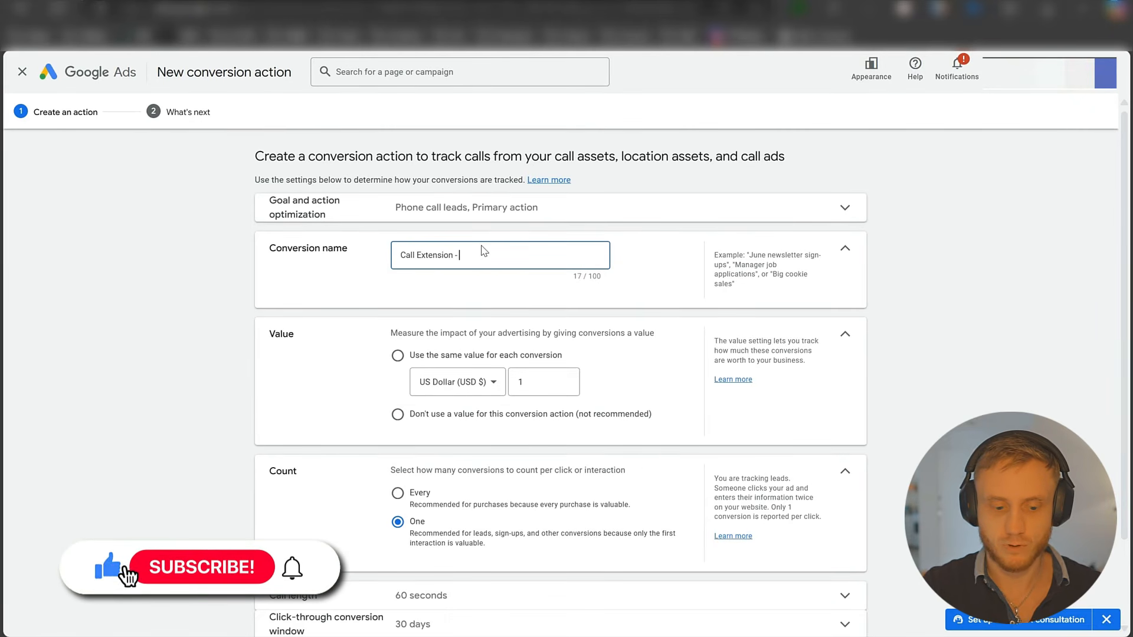
pyautogui.write('60s')
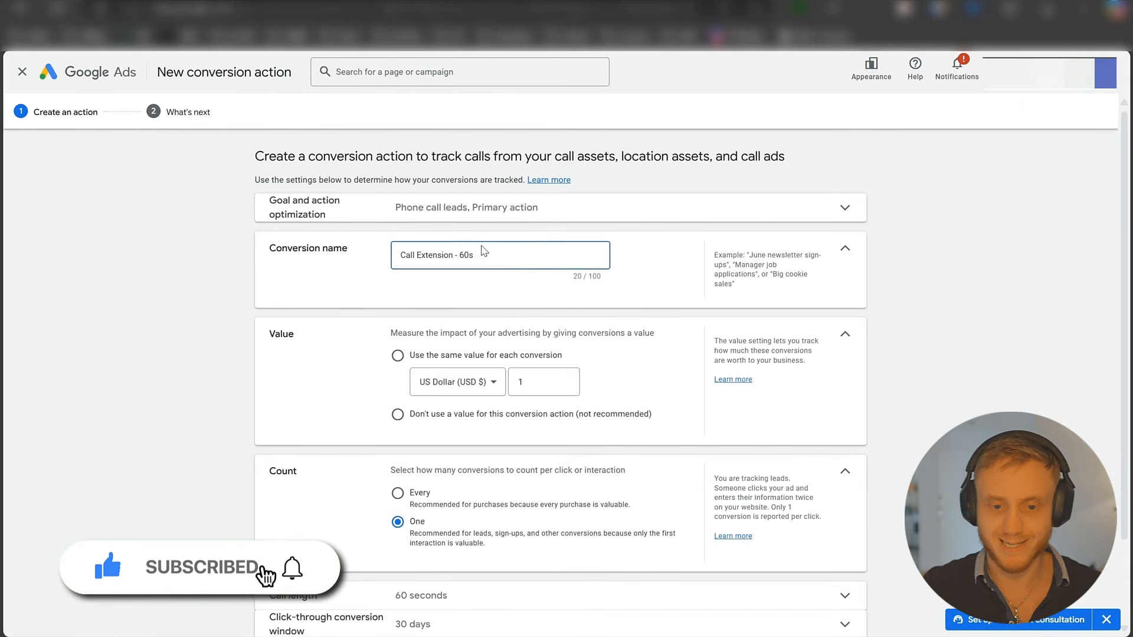
# - Use the same value for each conversion and set it to 50 US dollars
pyautogui.click(396, 415)
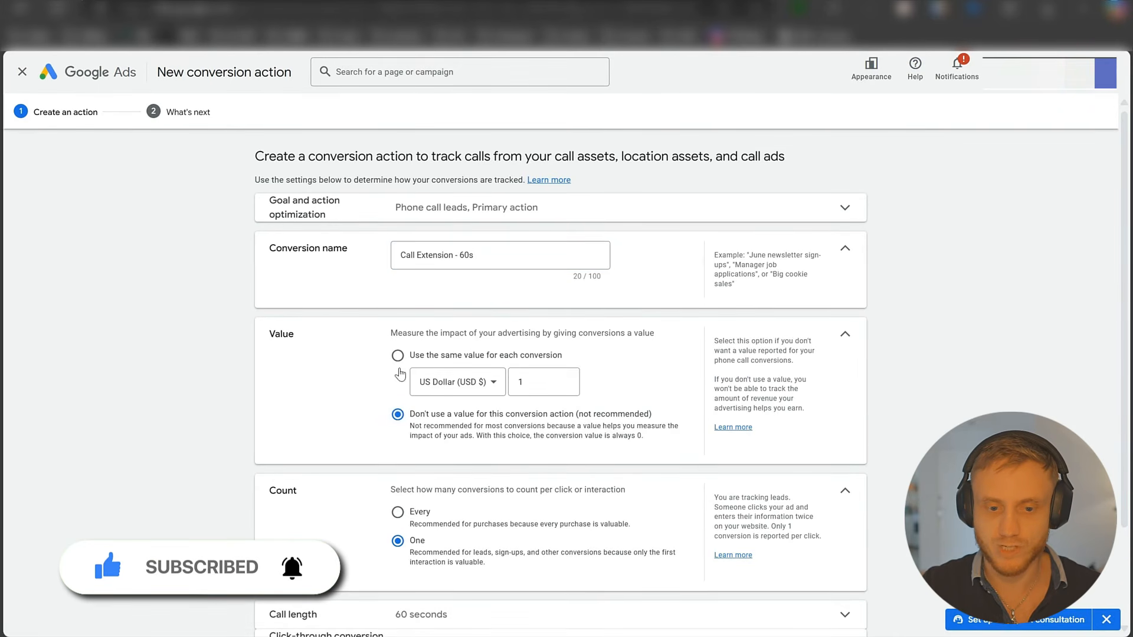
pyautogui.click(398, 356)
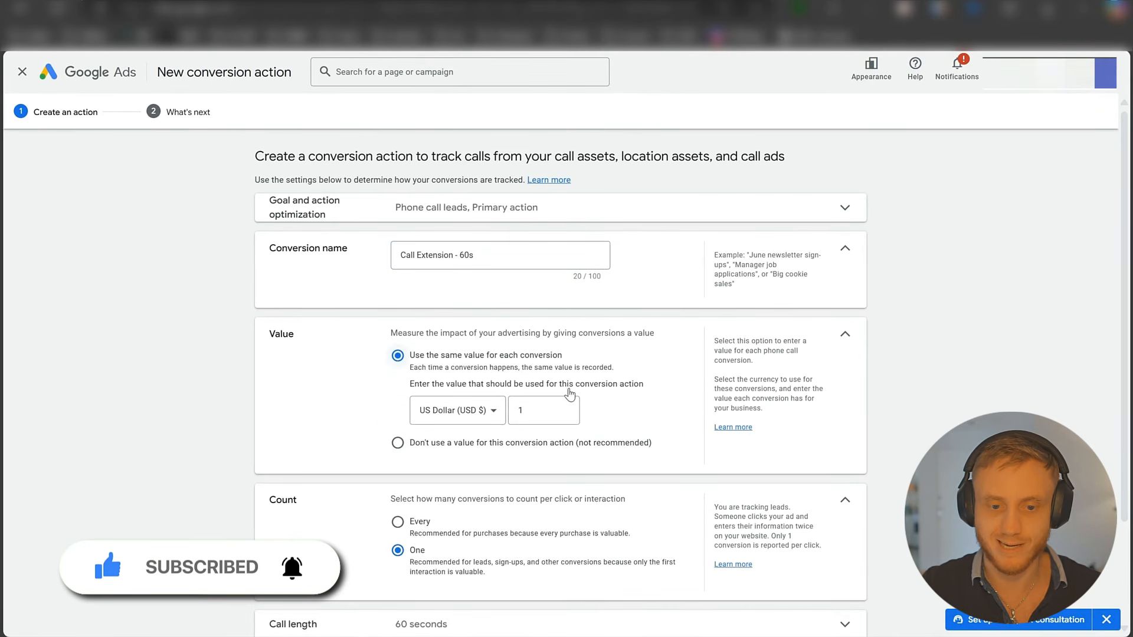
pyautogui.click(551, 412)
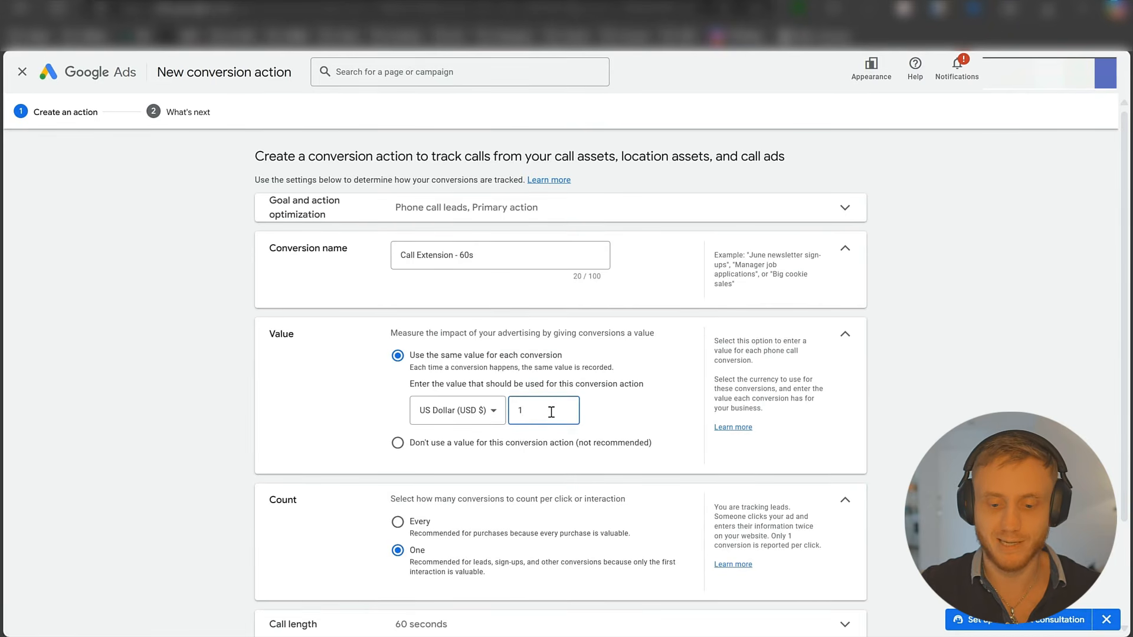
pyautogui.press('BackSpace')
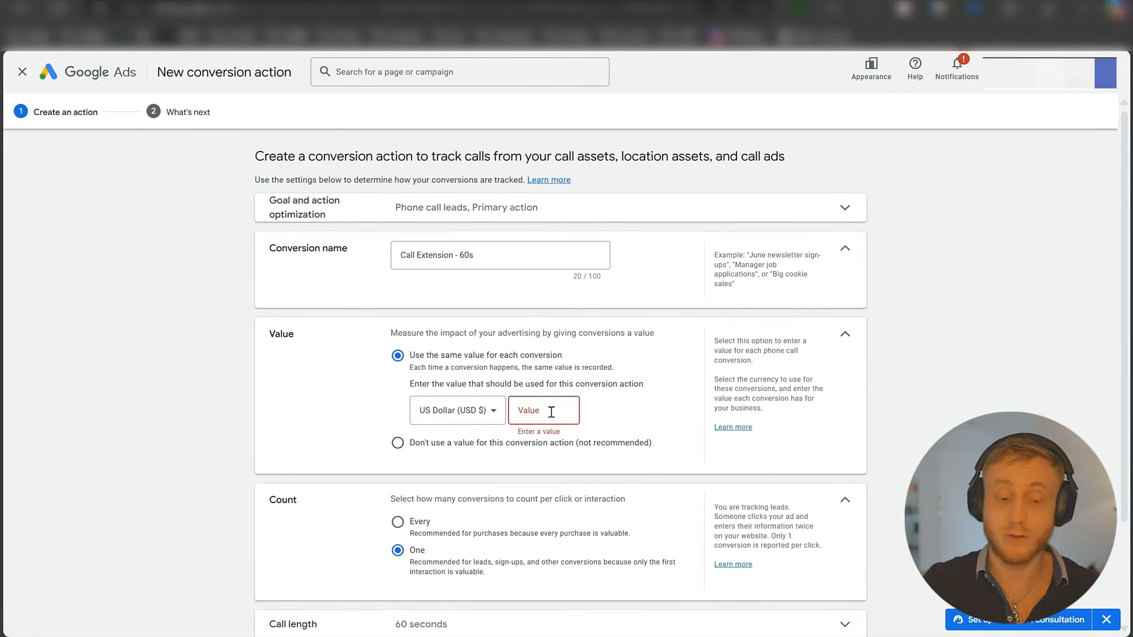
pyautogui.write('30')
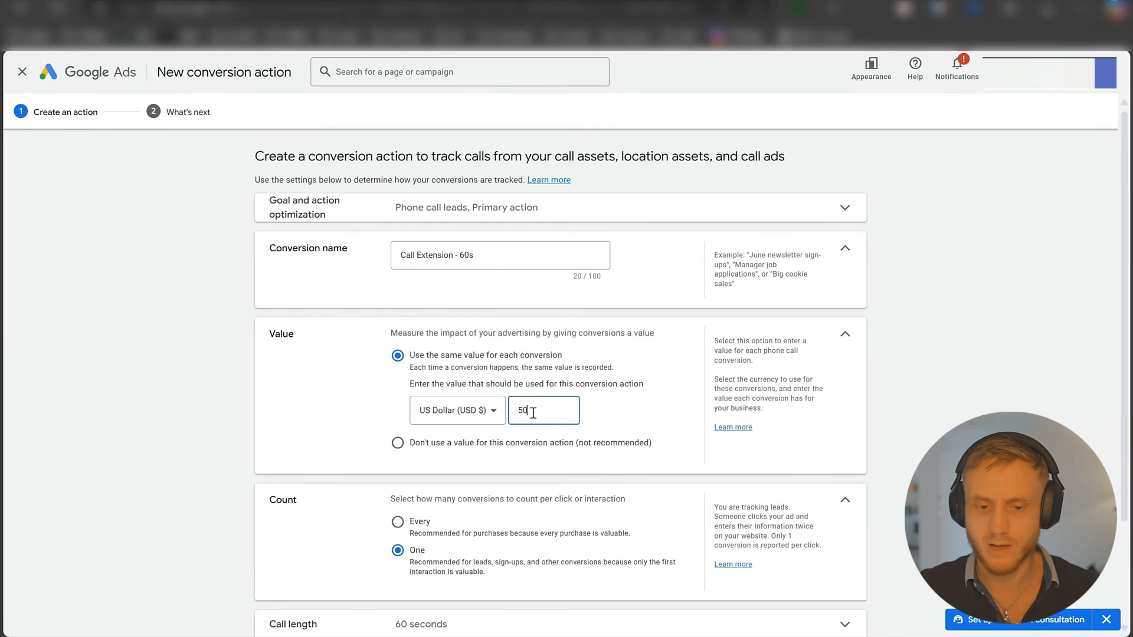
pyautogui.click(171, 415)
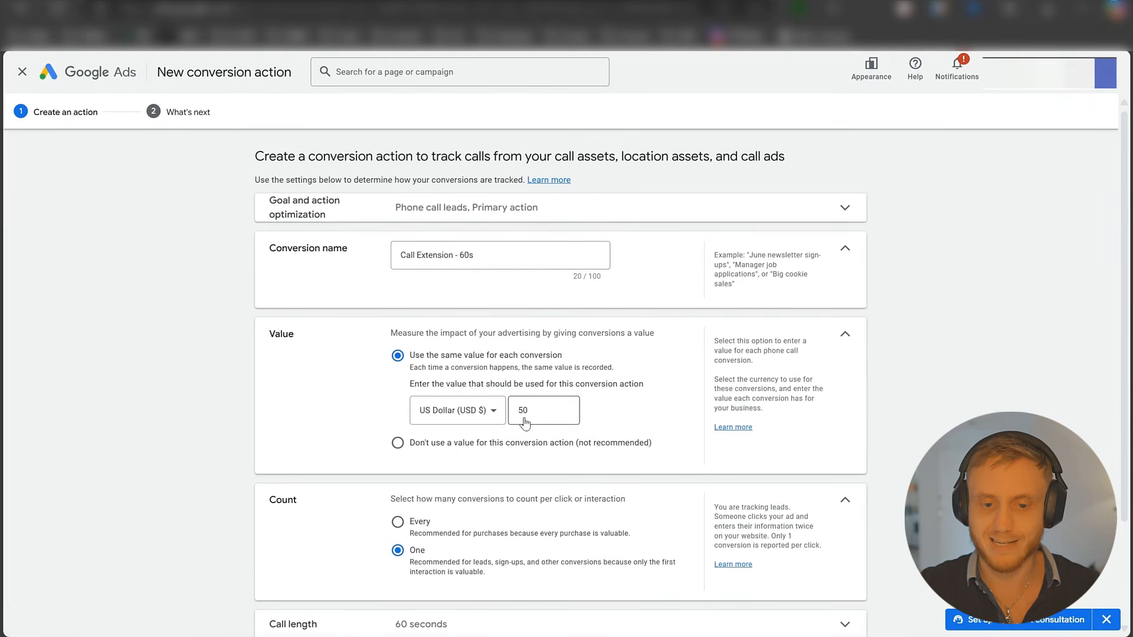
# - Create the call conversion action with its remaining default settings and finish the setup to return to the conversions summary
pyautogui.scroll(-3, 109, 428)
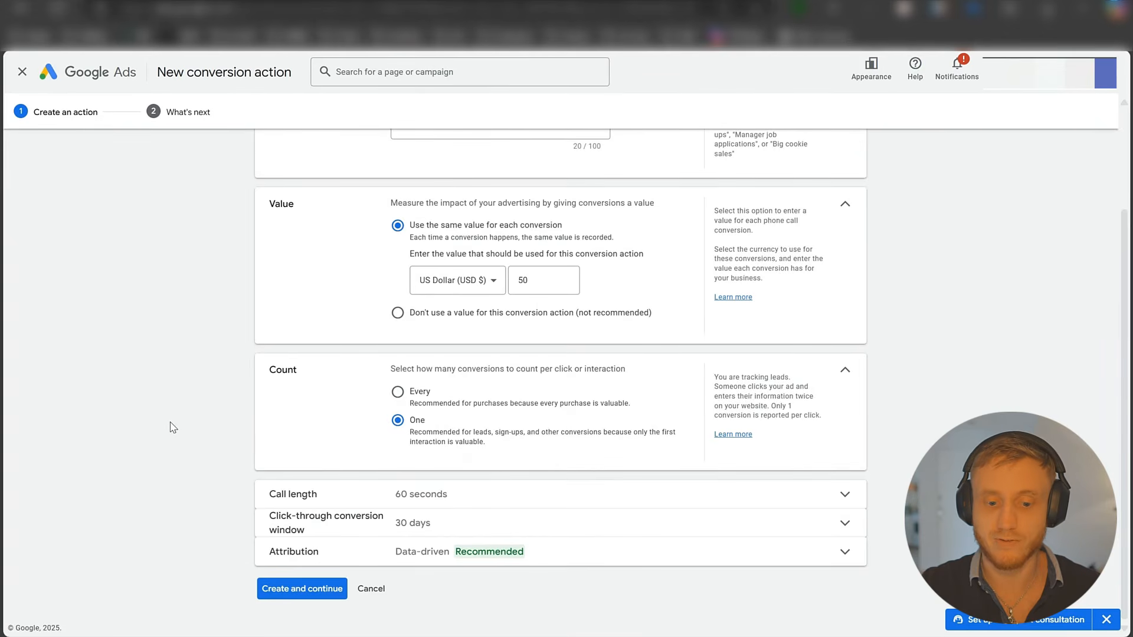
pyautogui.click(303, 589)
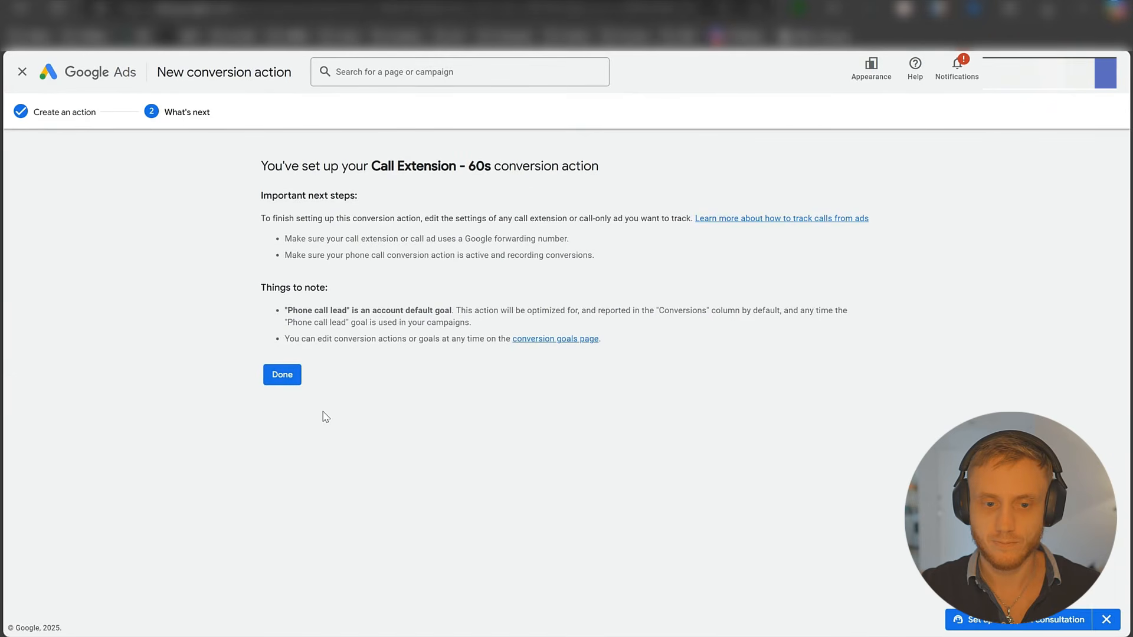
pyautogui.click(281, 375)
pyautogui.scroll(-5, 311, 331)
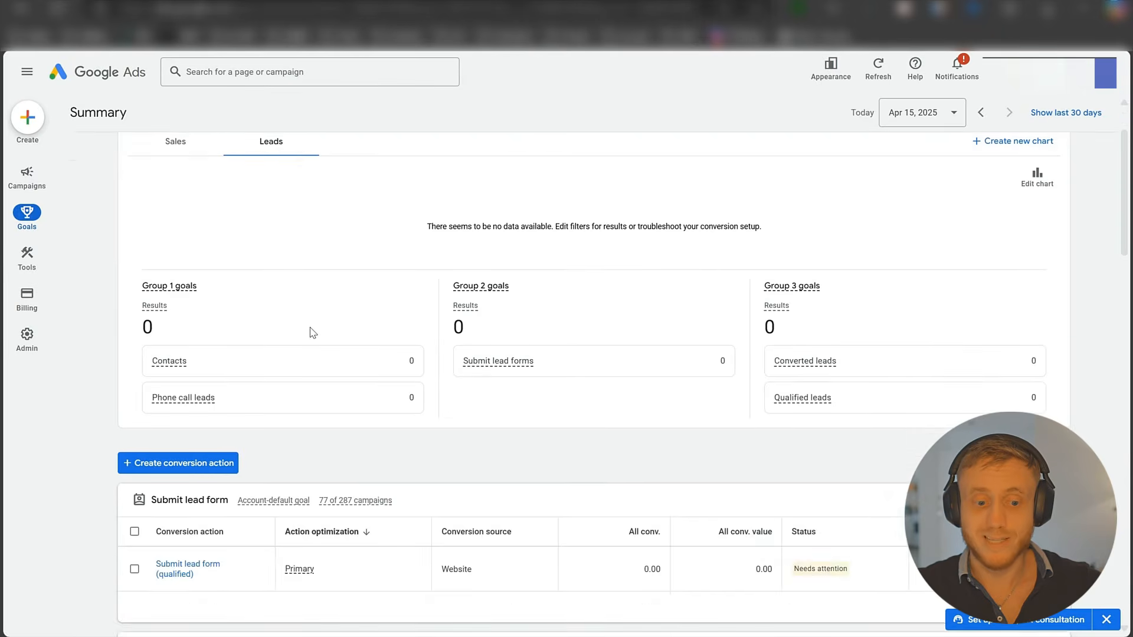
# - Rename the "Call Extension - 60s" conversion action as "Call Extension - $50/60s", save it, and return to the conversions summary
pyautogui.scroll(-3, 312, 332)
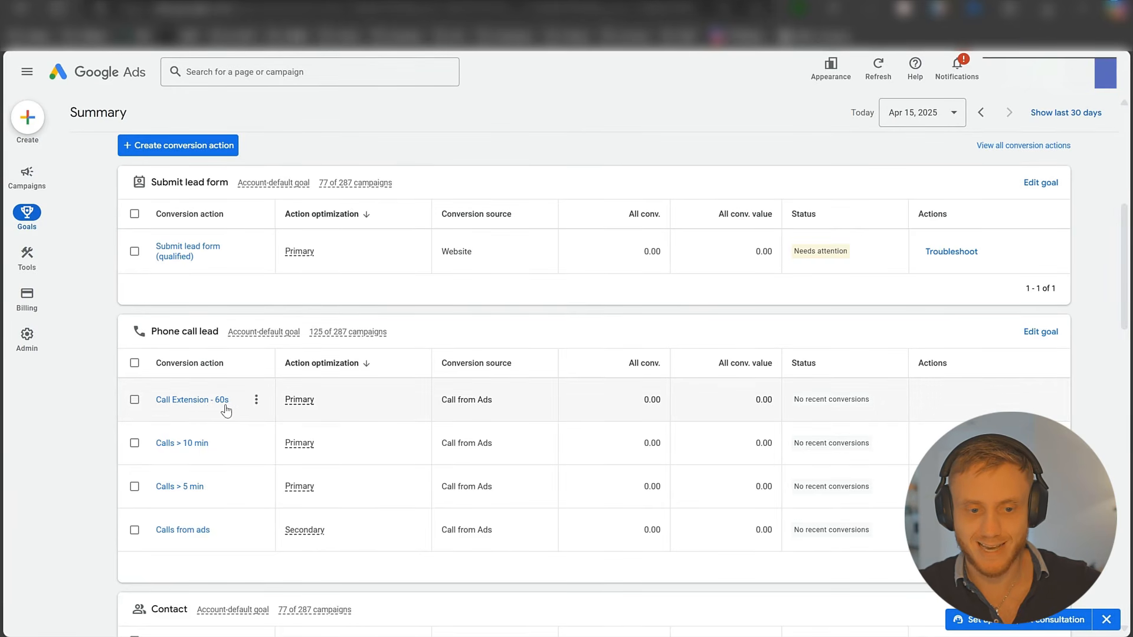
pyautogui.click(256, 399)
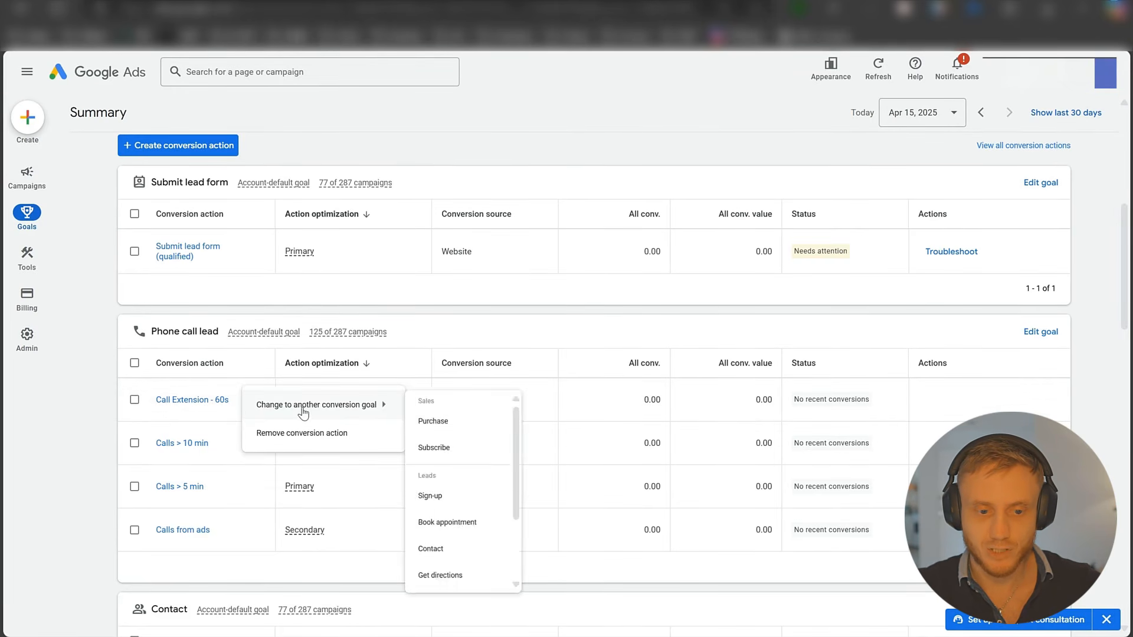
pyautogui.click(199, 409)
pyautogui.click(200, 409)
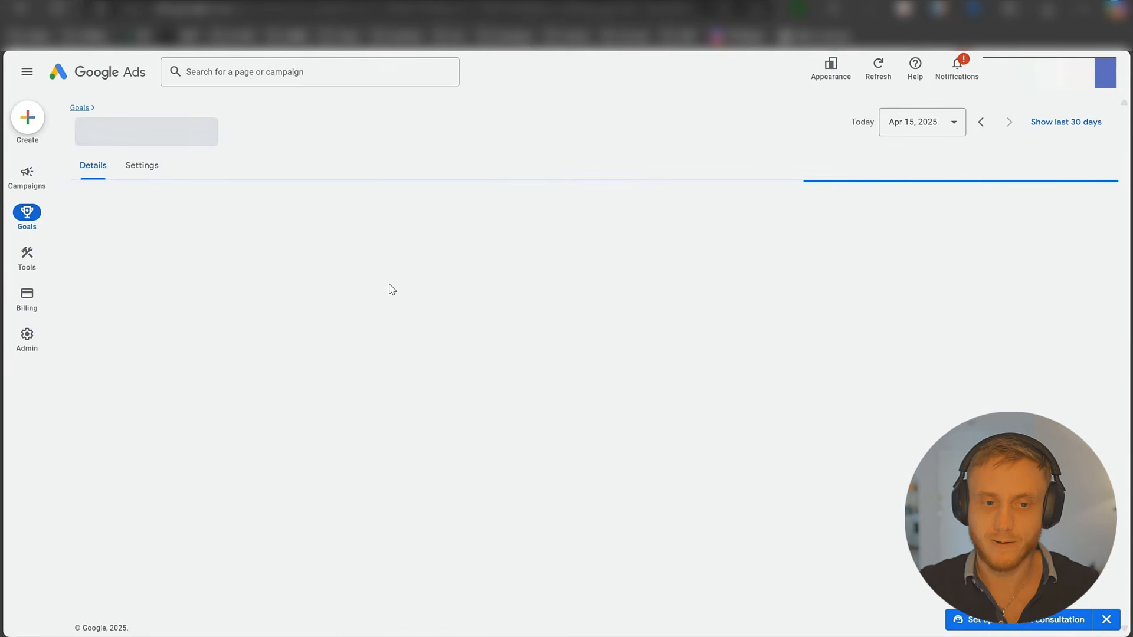
pyautogui.click(862, 414)
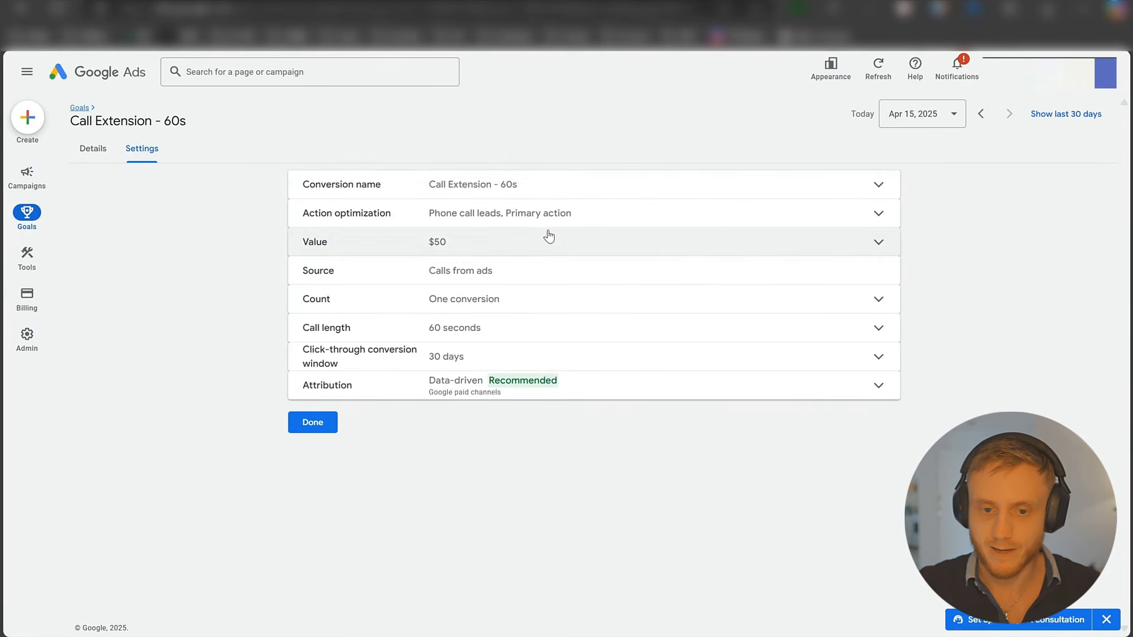
pyautogui.click(556, 186)
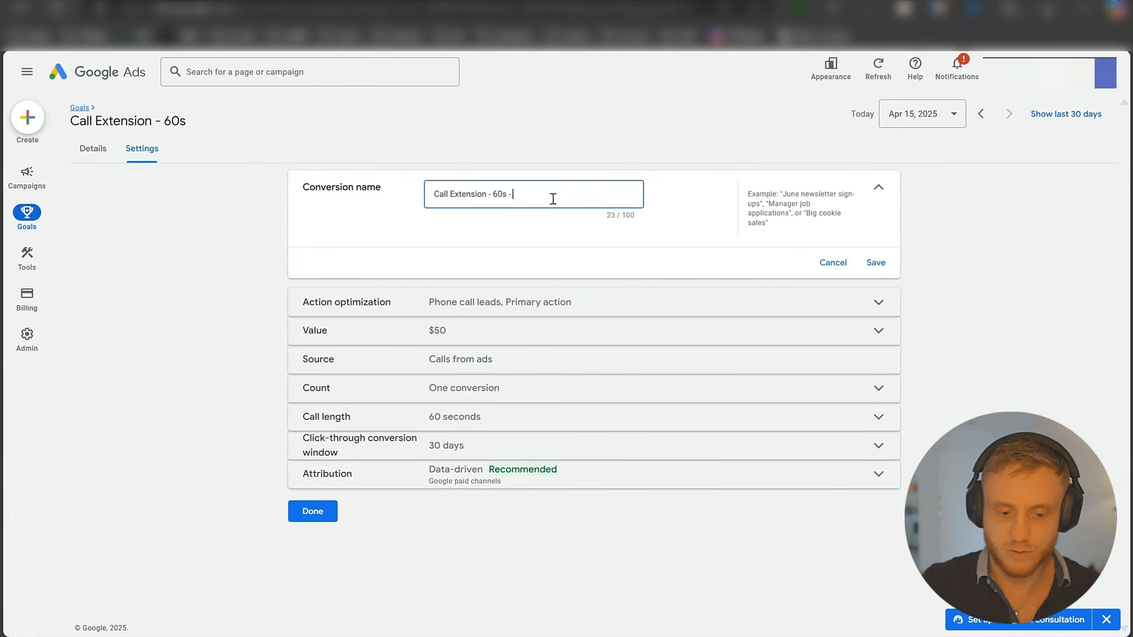
pyautogui.press('BackSpace')
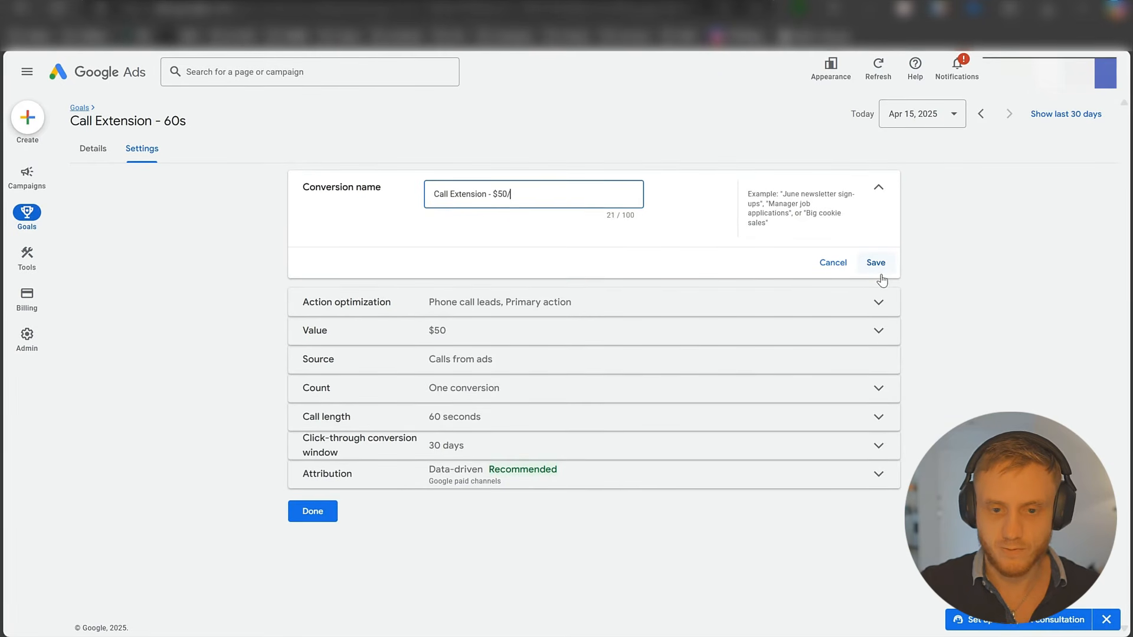
pyautogui.click(880, 277)
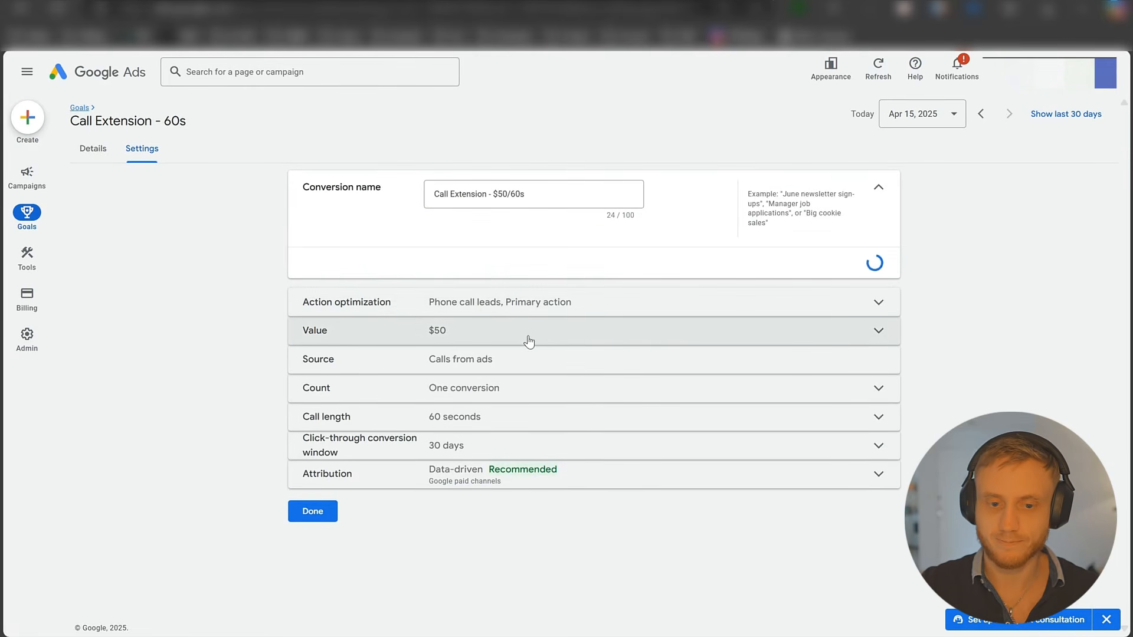
pyautogui.click(320, 424)
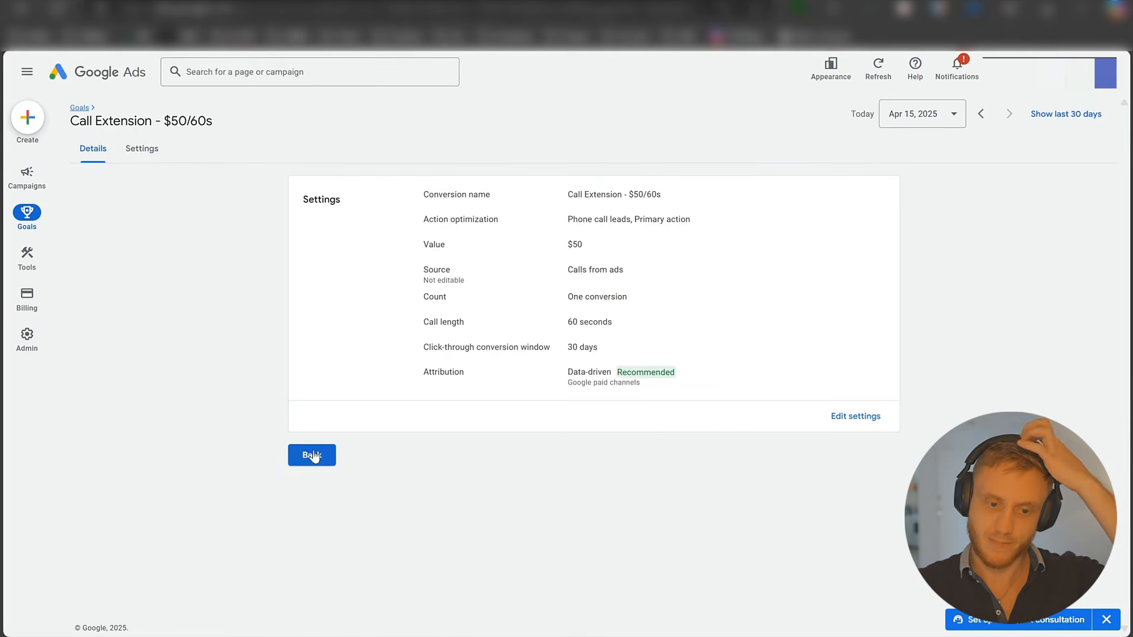
pyautogui.click(313, 455)
pyautogui.scroll(-6, 342, 420)
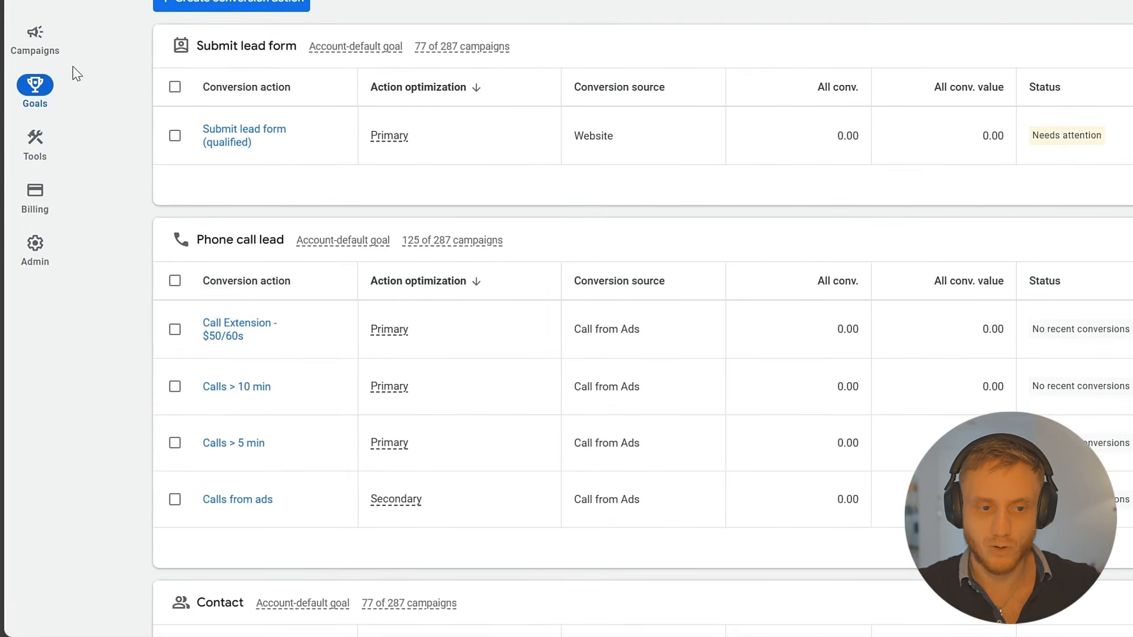
# - In the FENC - CAWS - MaxClicks campaign settings, make the conversion goals campaign-specific with only Phone call leads, and save
pyautogui.moveTo(43, 43)
pyautogui.click(152, 134)
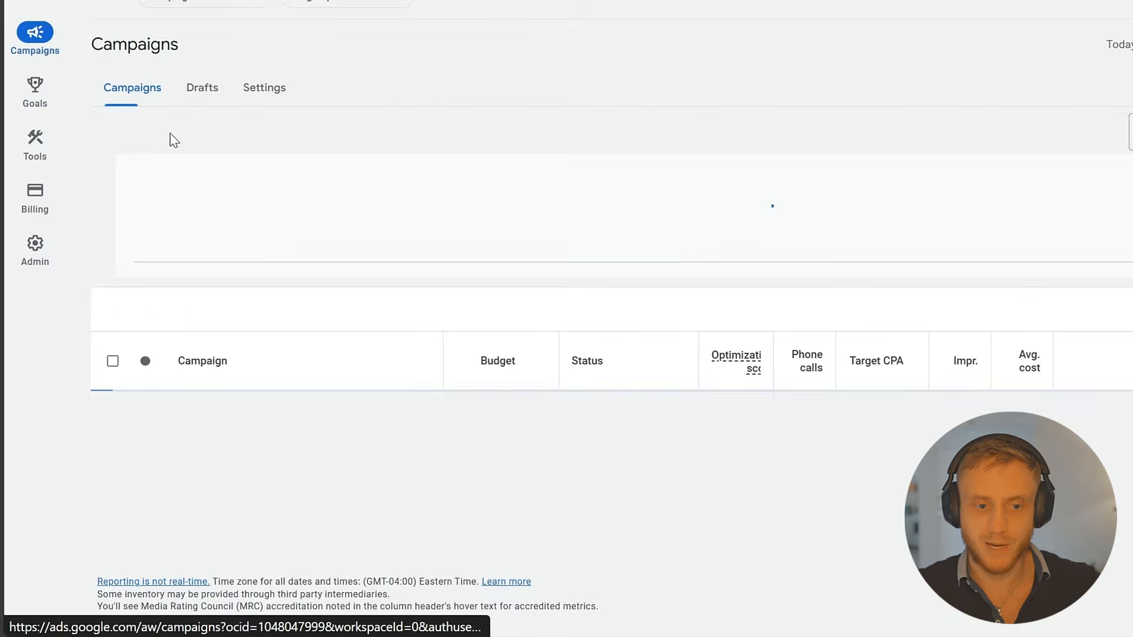
pyautogui.scroll(-2, 378, 247)
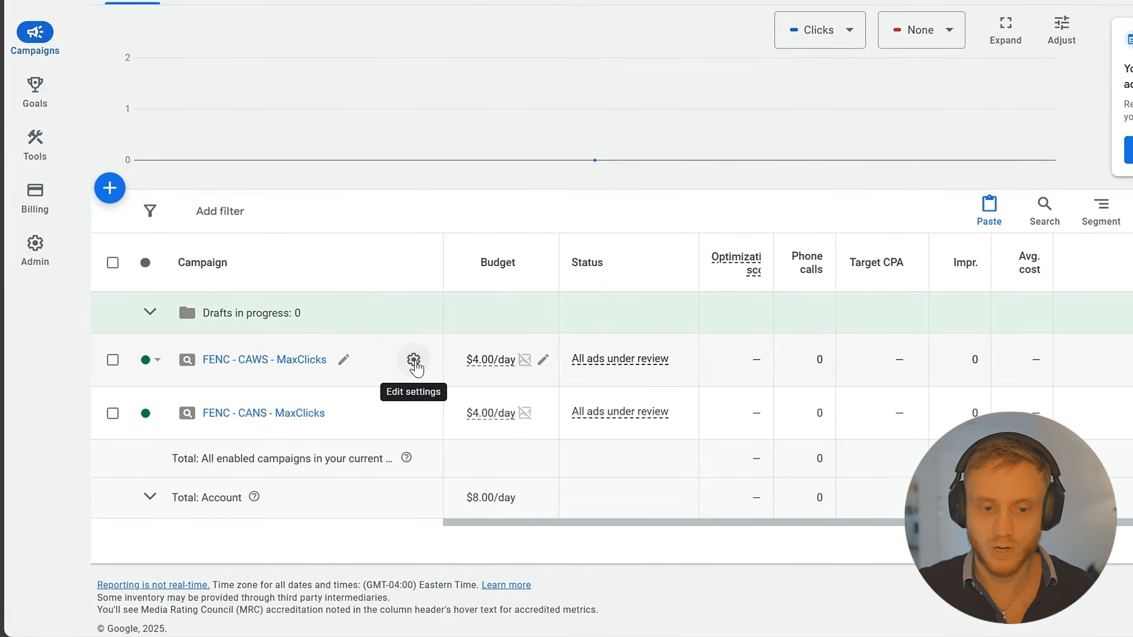
pyautogui.click(413, 360)
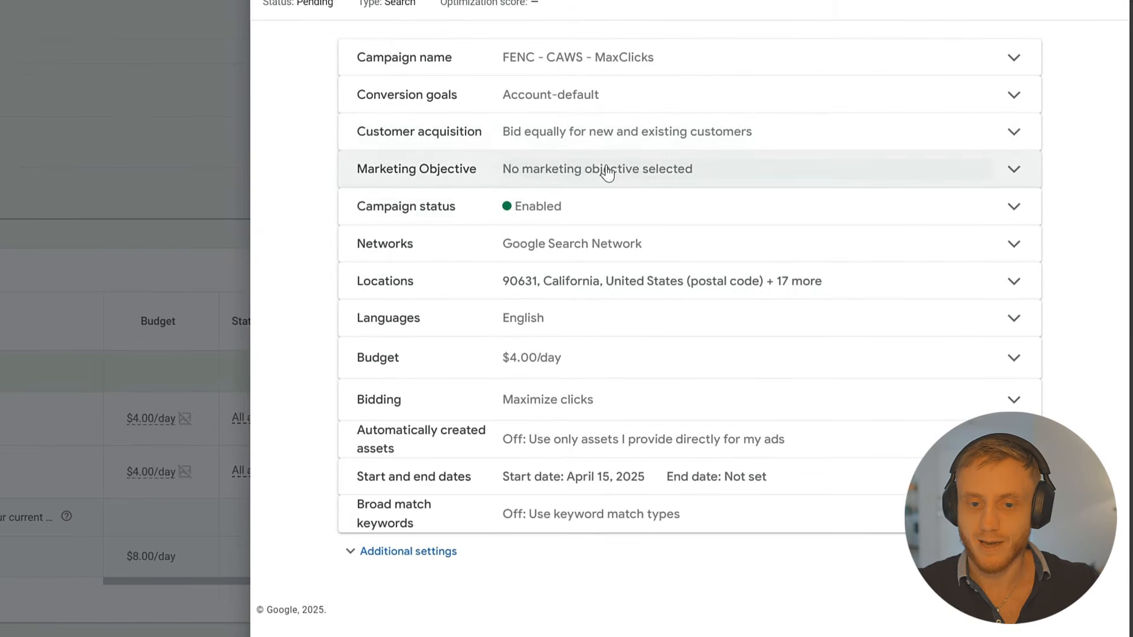
pyautogui.click(610, 94)
pyautogui.click(575, 149)
pyautogui.click(556, 213)
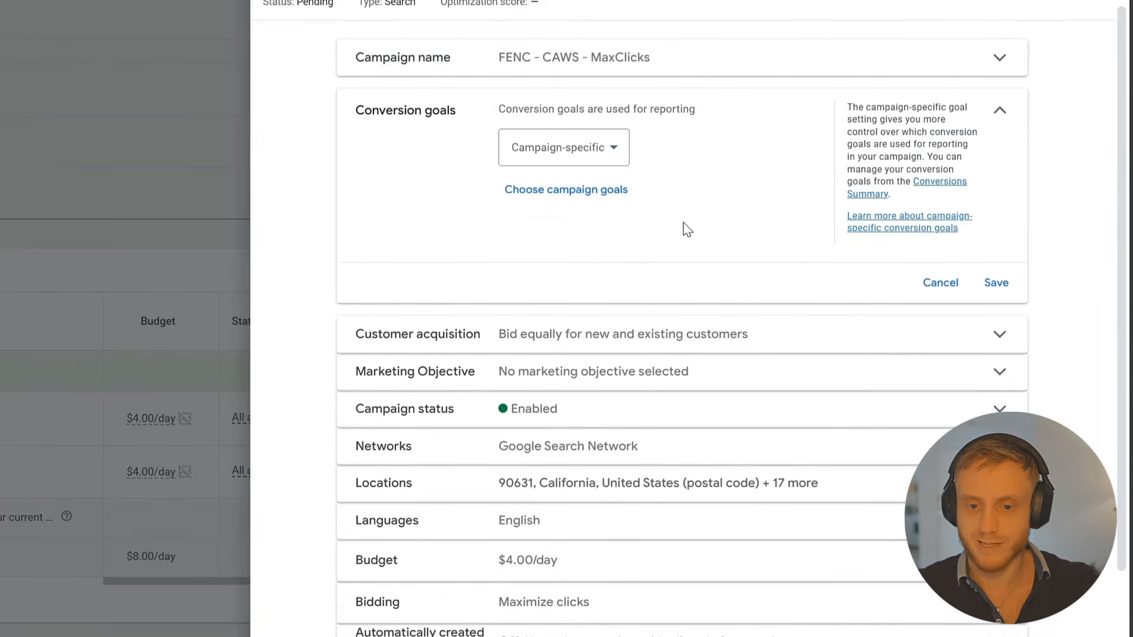
pyautogui.click(604, 196)
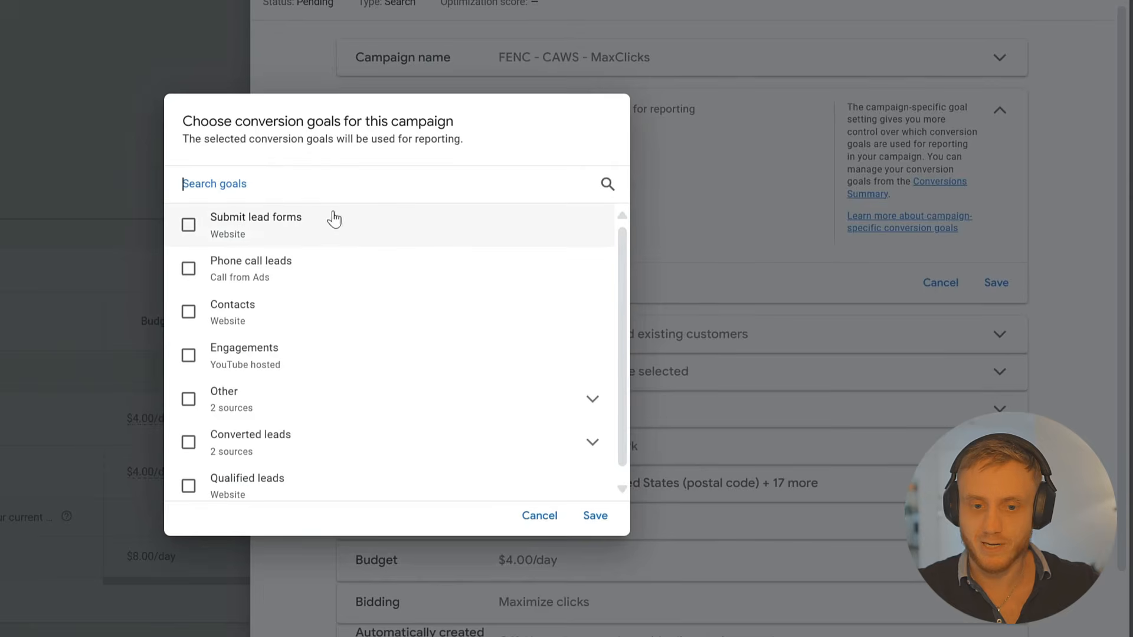
pyautogui.click(188, 266)
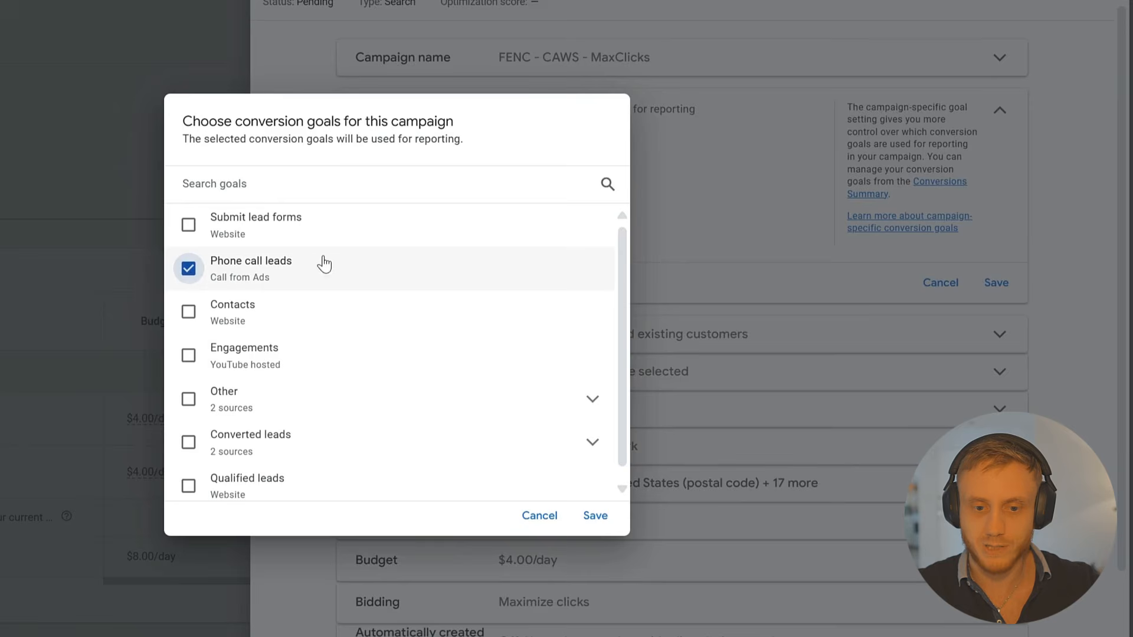
pyautogui.click(597, 519)
pyautogui.click(997, 301)
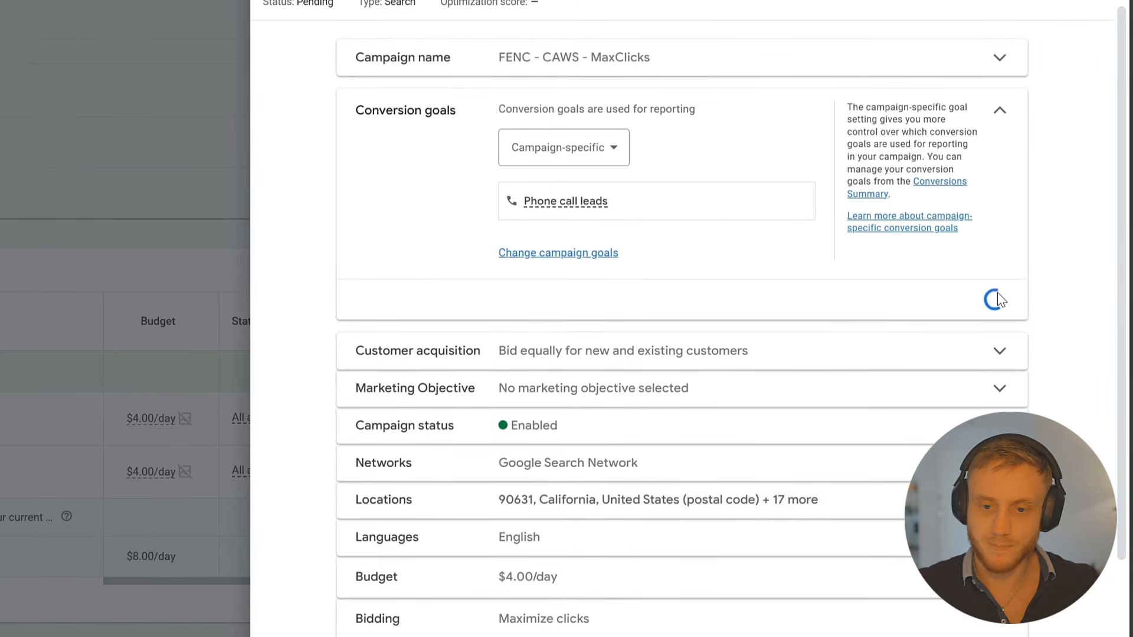
pyautogui.click(87, 447)
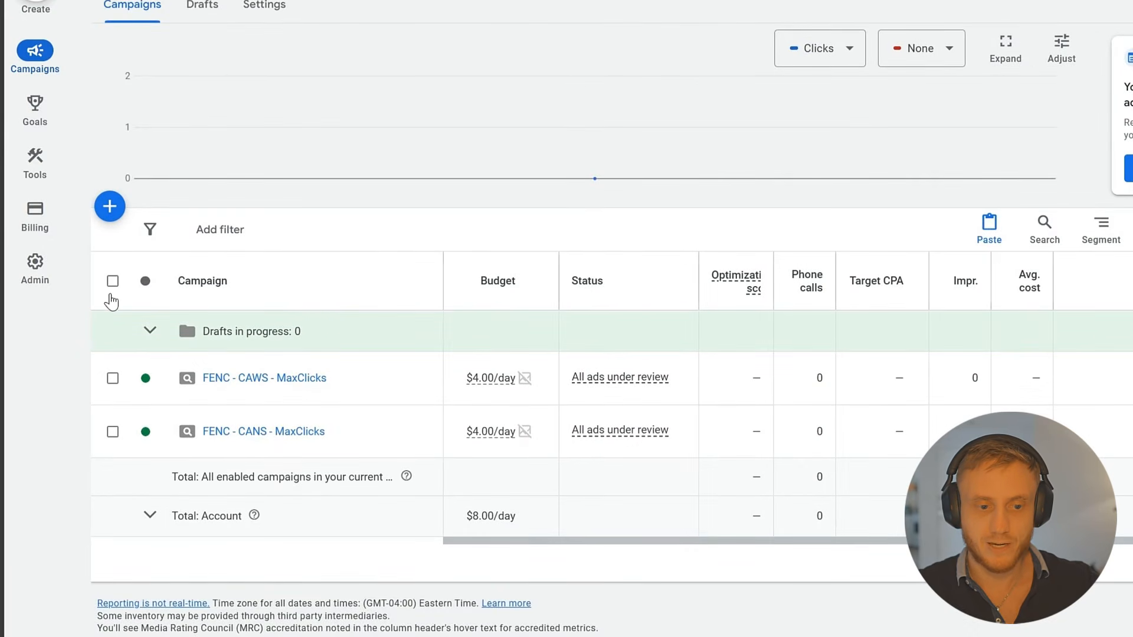
# - Bulk-update the conversion goals of both FENC campaigns to campaign-specific with only Phone call leads, and apply the change
pyautogui.click(112, 282)
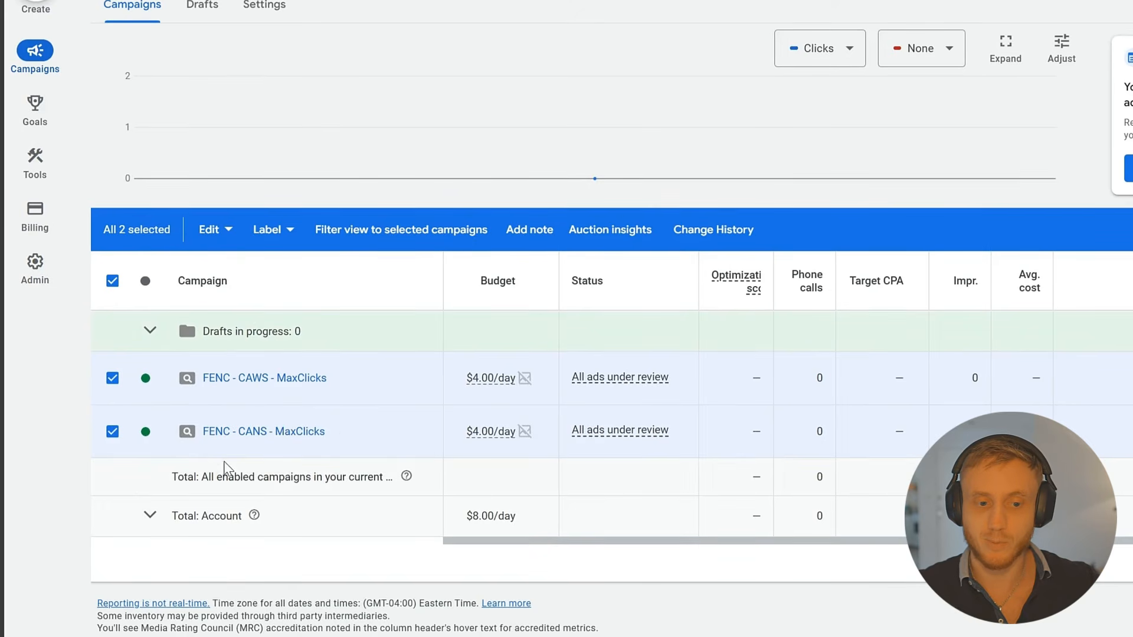
pyautogui.click(213, 244)
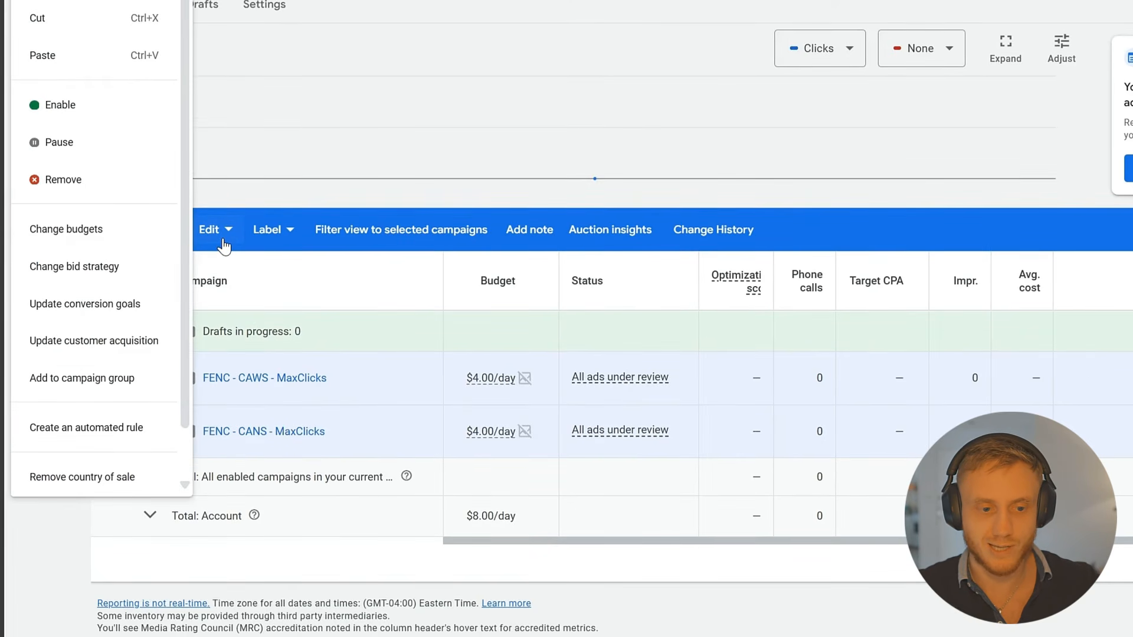
pyautogui.click(139, 311)
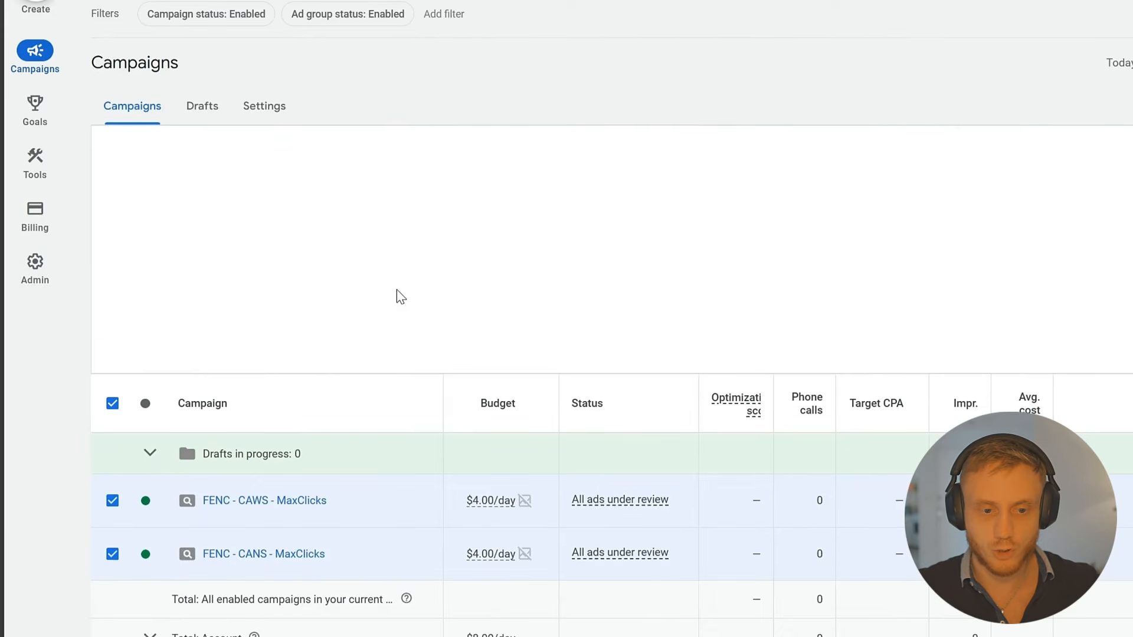
pyautogui.click(391, 218)
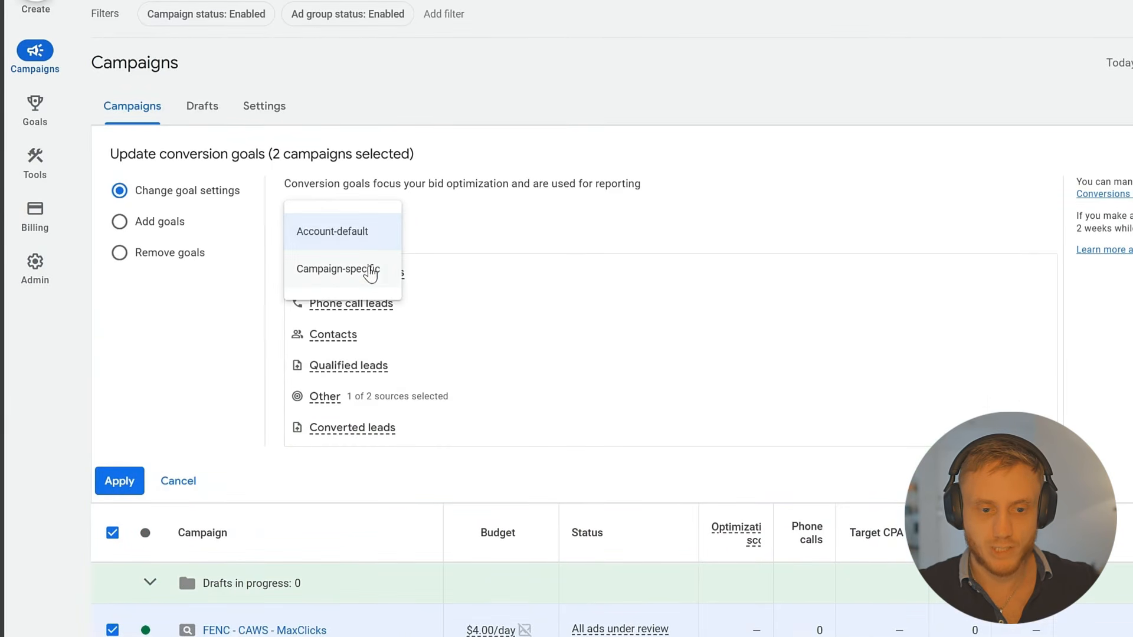
pyautogui.click(369, 268)
pyautogui.click(367, 263)
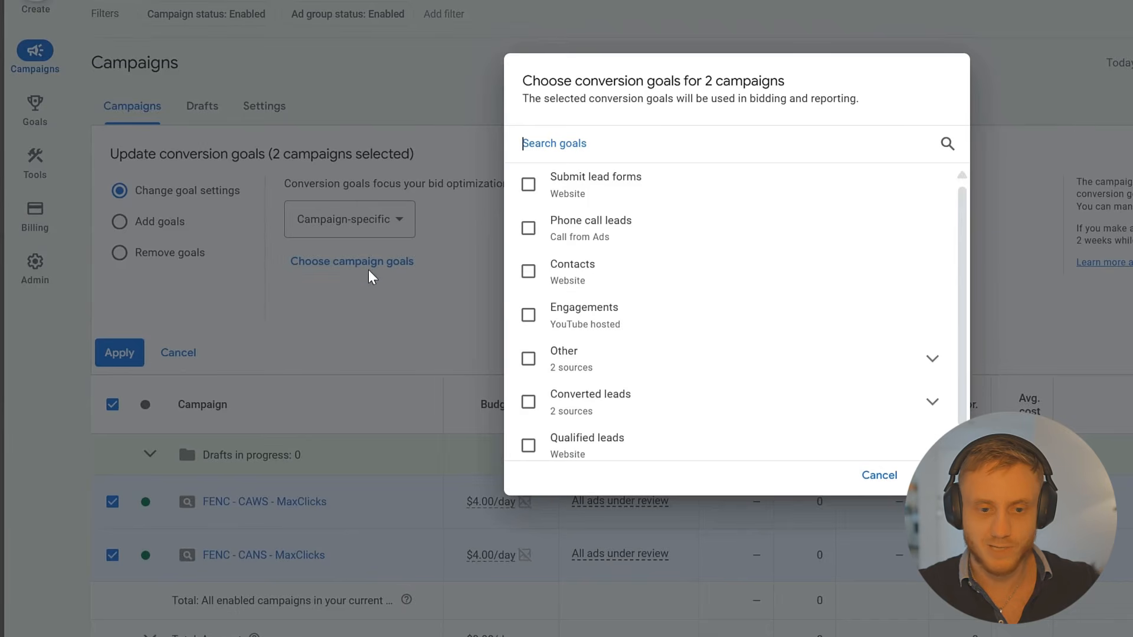
pyautogui.click(599, 243)
pyautogui.click(933, 475)
pyautogui.click(119, 365)
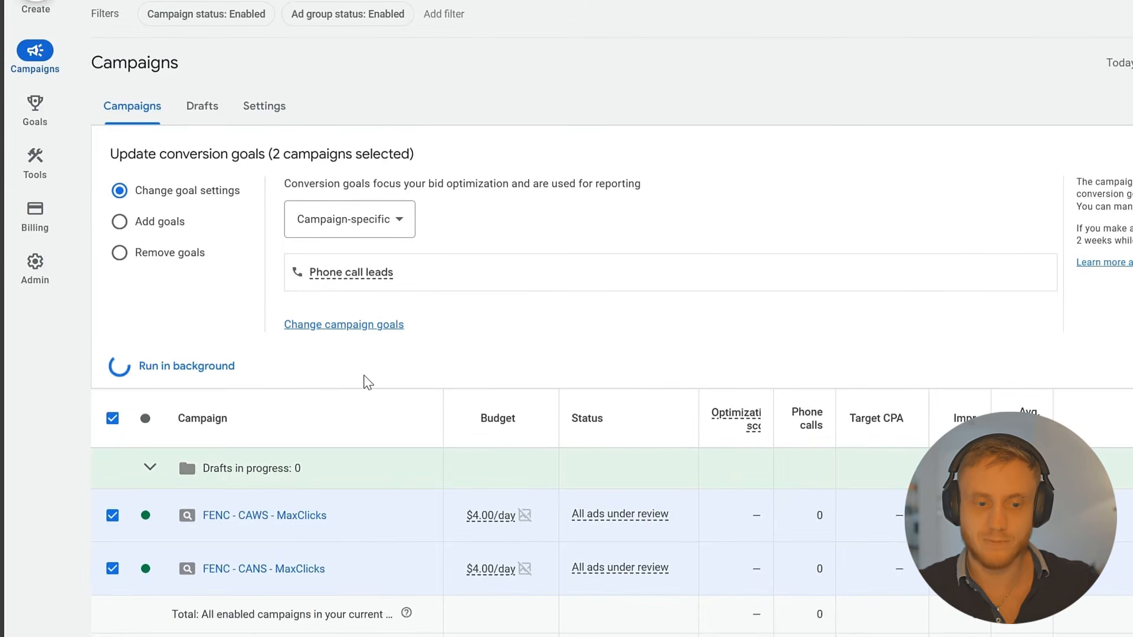
# - Open the call ad of the FENC - CAWS - MaxClicks campaign for editing and go to its conversion action setting
pyautogui.click(293, 486)
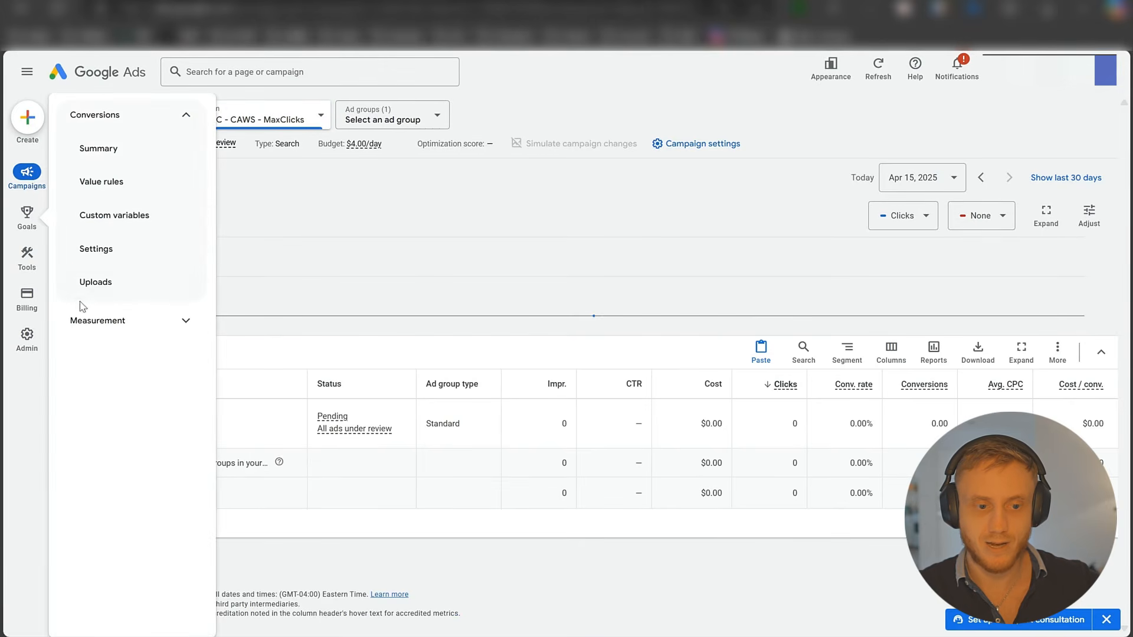
pyautogui.moveTo(29, 177)
pyautogui.click(99, 322)
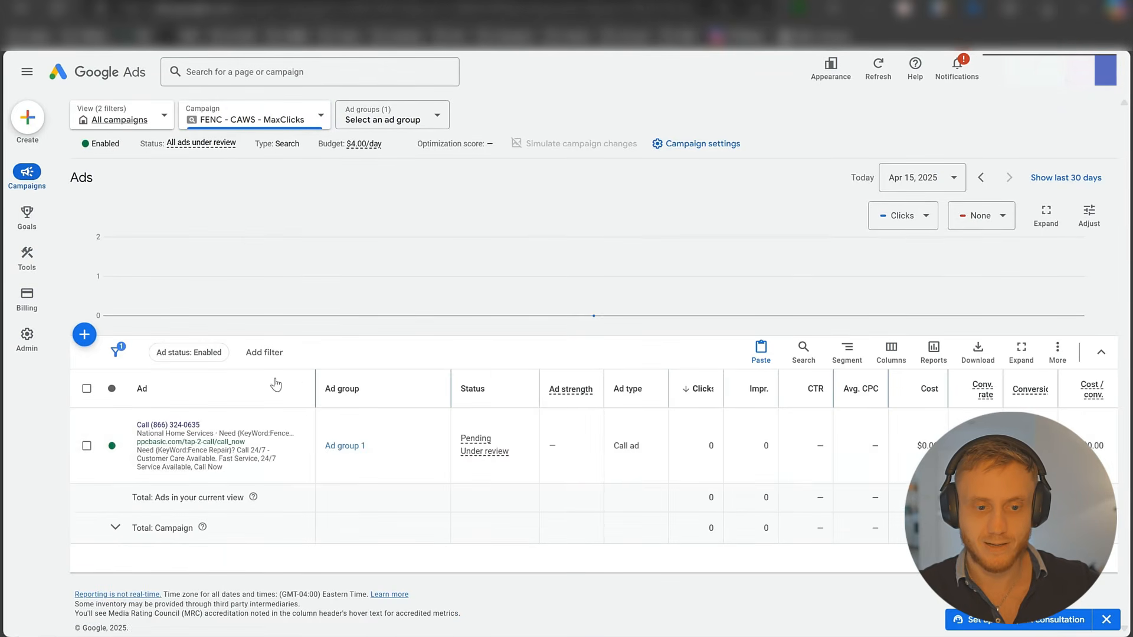
pyautogui.click(304, 447)
pyautogui.scroll(-8, 283, 451)
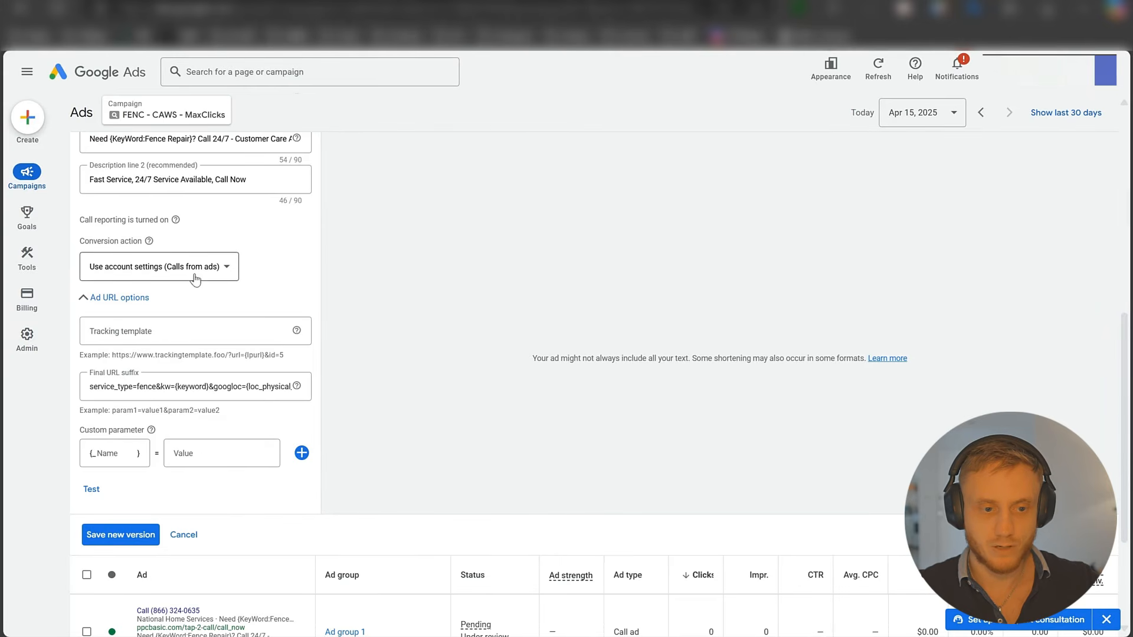
# - Set the call ad's conversion action to "Call Extension - $50/60s" and save the new version of the ad
pyautogui.click(206, 272)
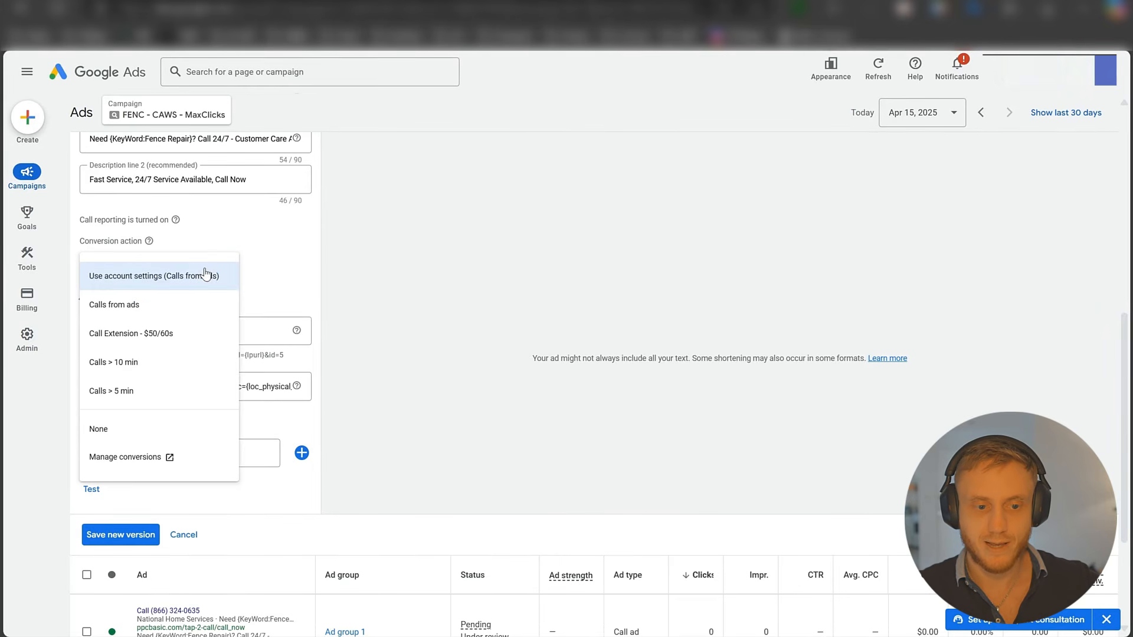
pyautogui.click(186, 338)
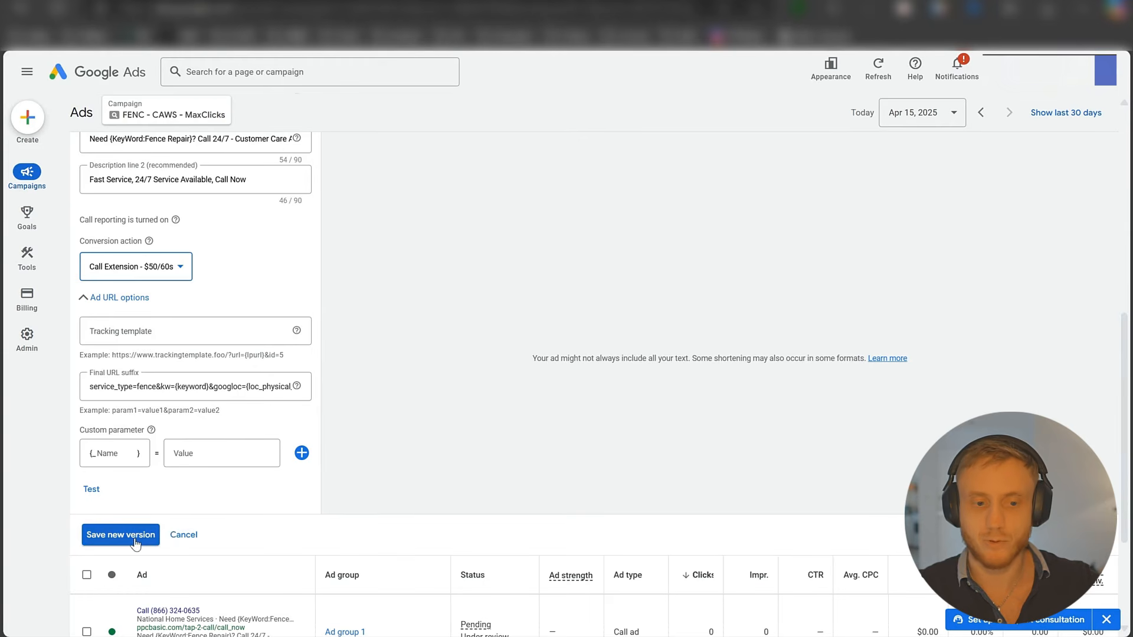
pyautogui.click(137, 270)
pyautogui.click(180, 272)
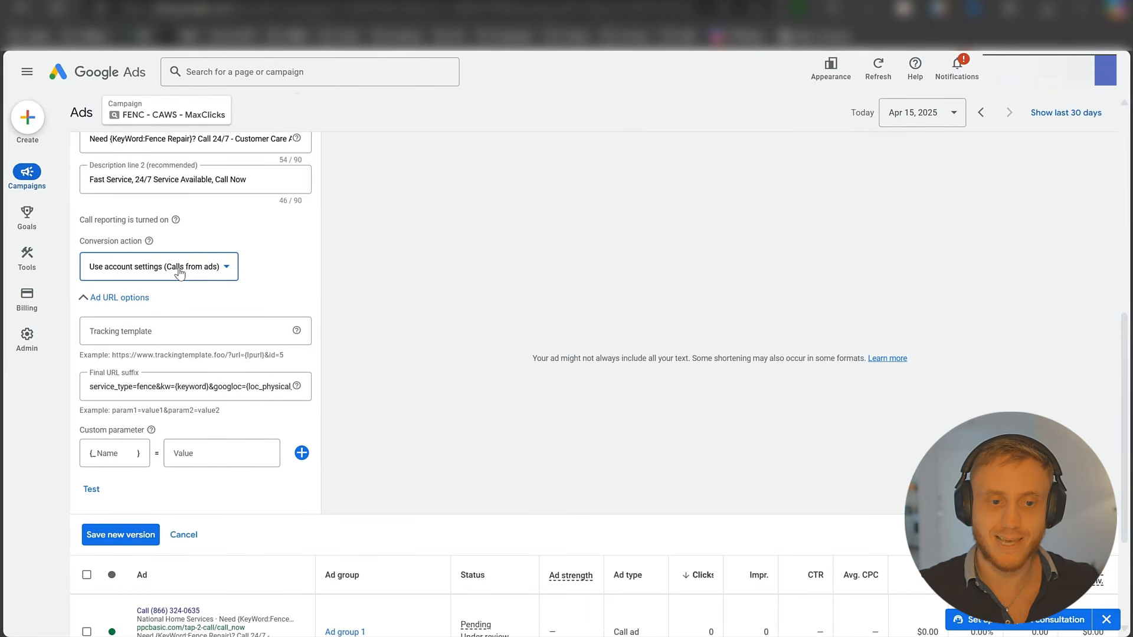
pyautogui.click(180, 272)
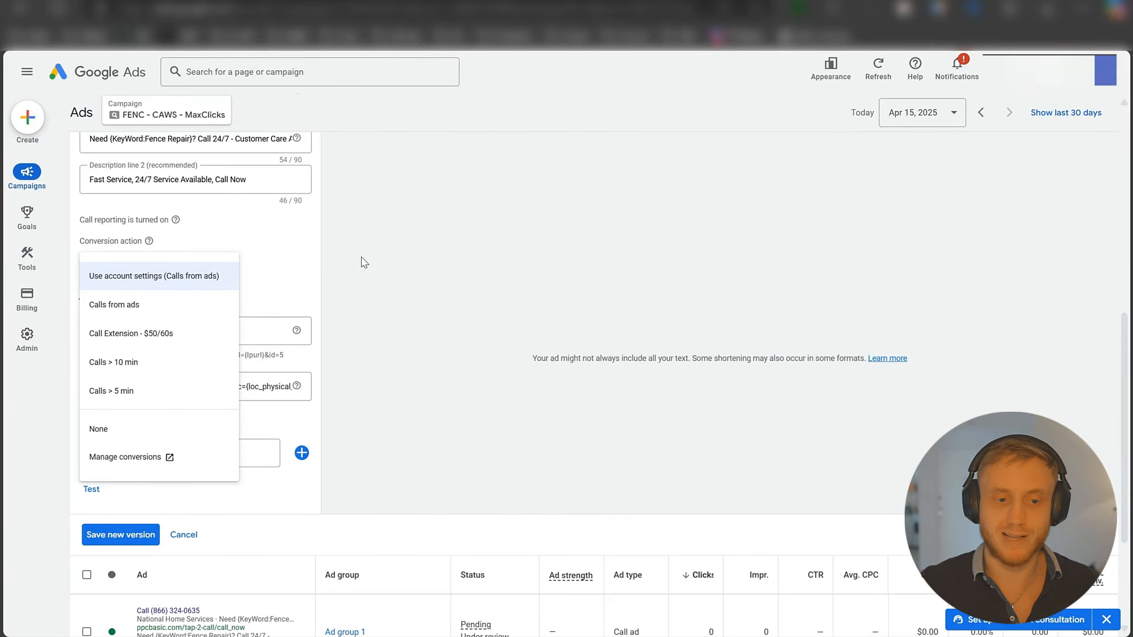
pyautogui.click(164, 333)
pyautogui.scroll(1, 269, 445)
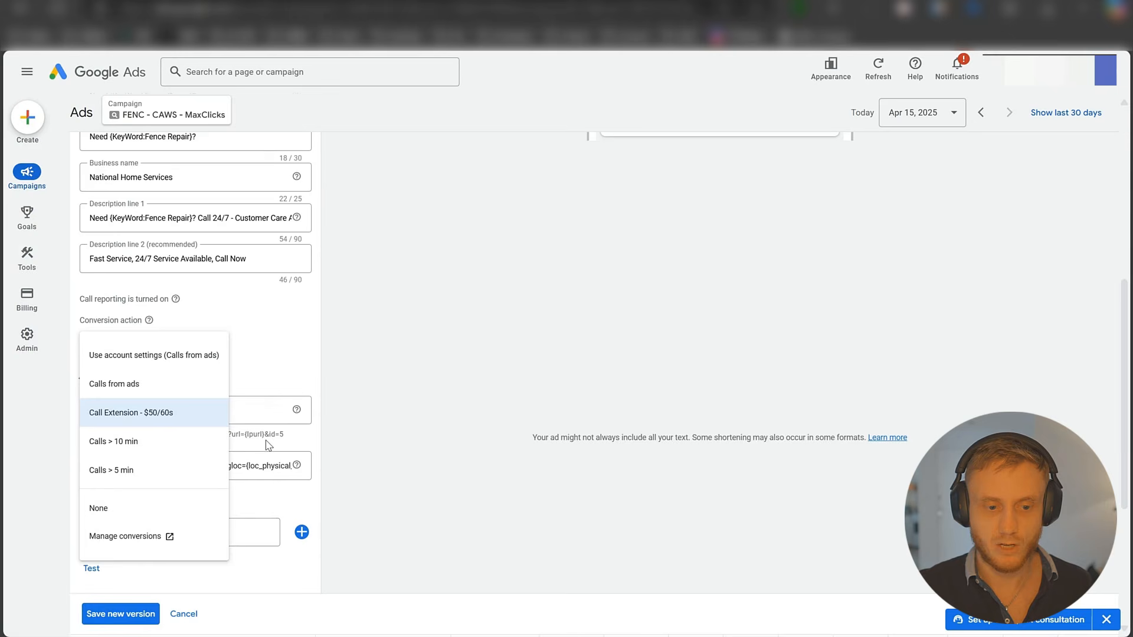
pyautogui.click(153, 415)
pyautogui.click(120, 614)
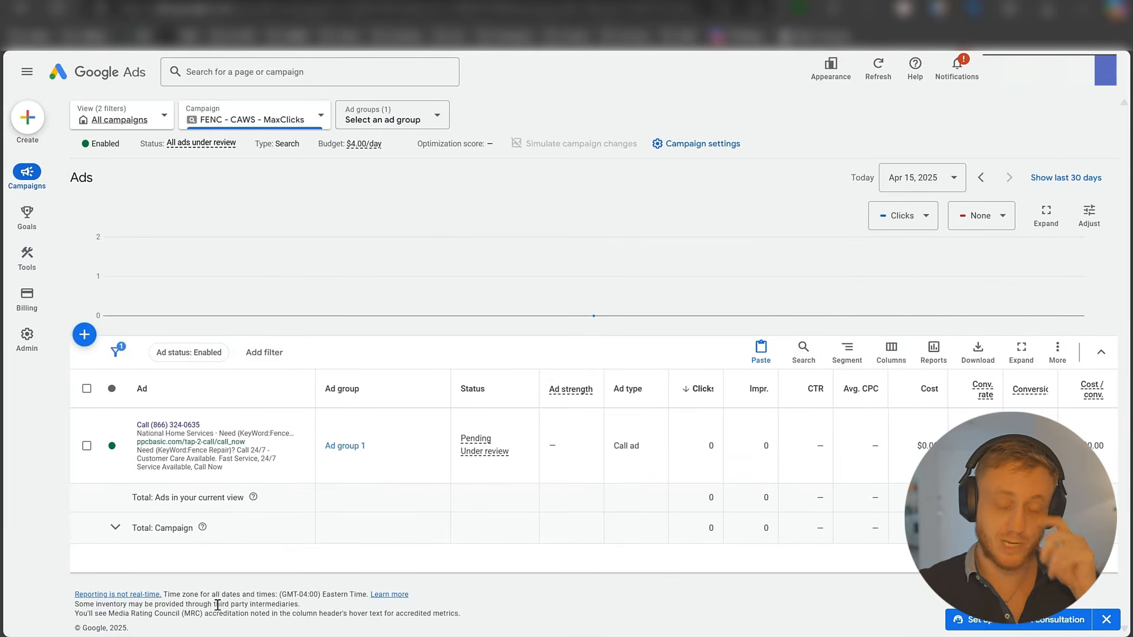
# - Open the Audiences page of the FENC - CAWS - MaxClicks campaign and start adding audience segments at campaign level
pyautogui.click(120, 120)
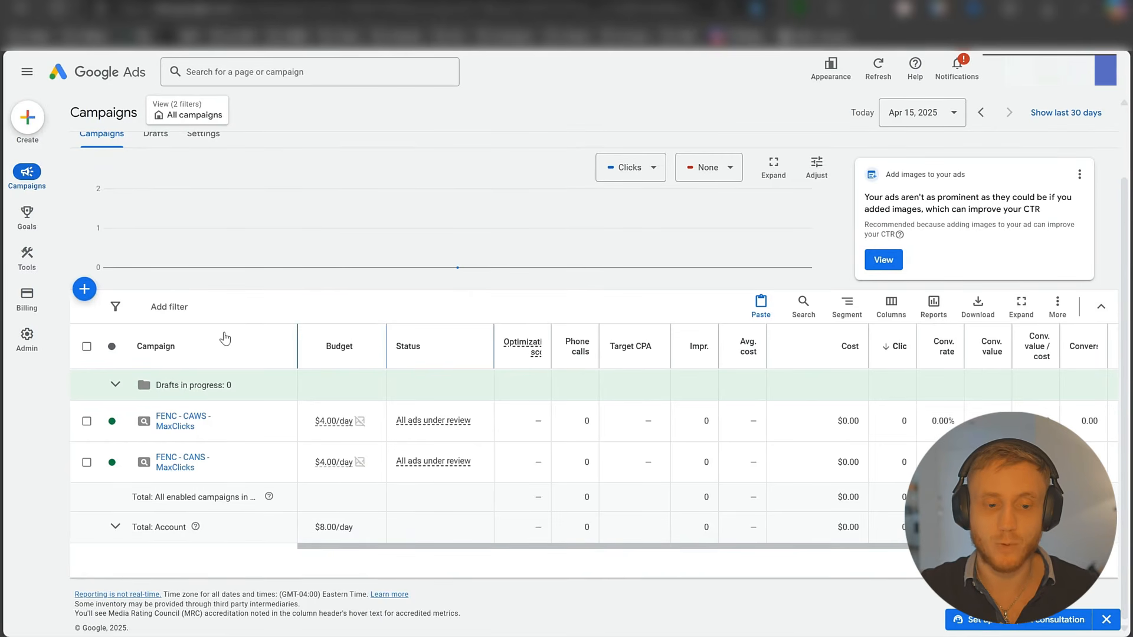
pyautogui.click(178, 423)
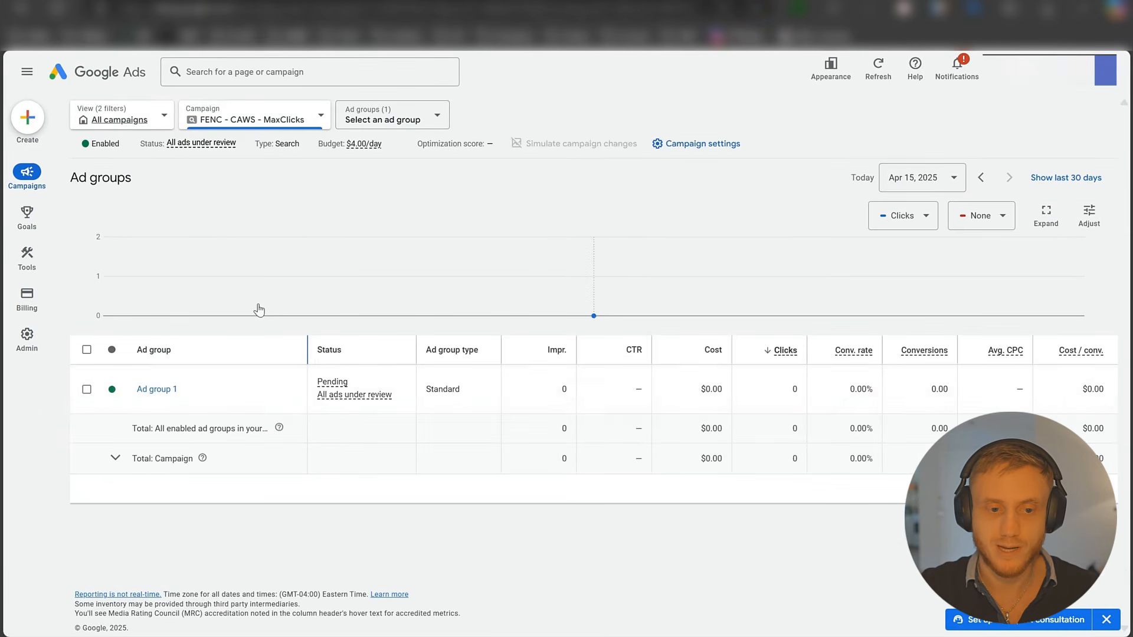
pyautogui.moveTo(27, 174)
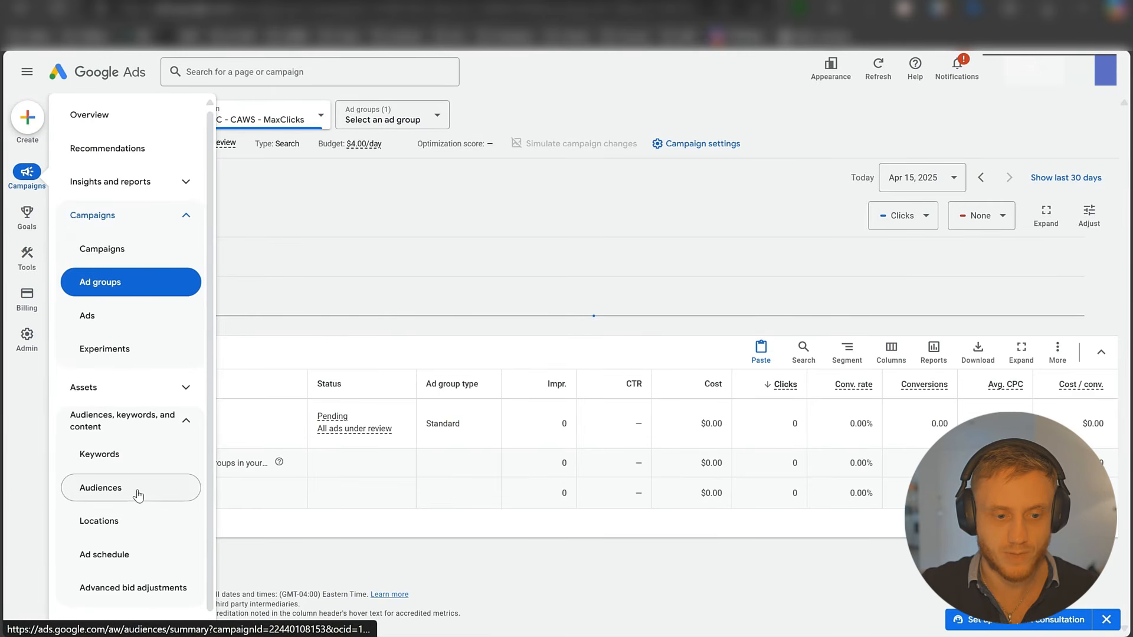
pyautogui.click(137, 494)
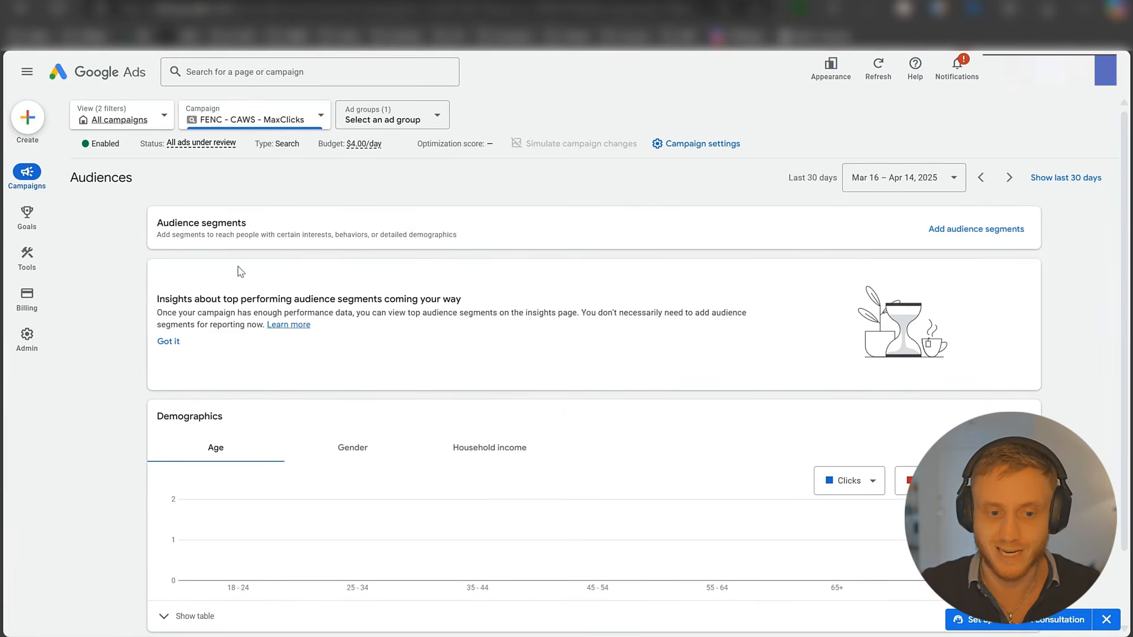
pyautogui.click(968, 235)
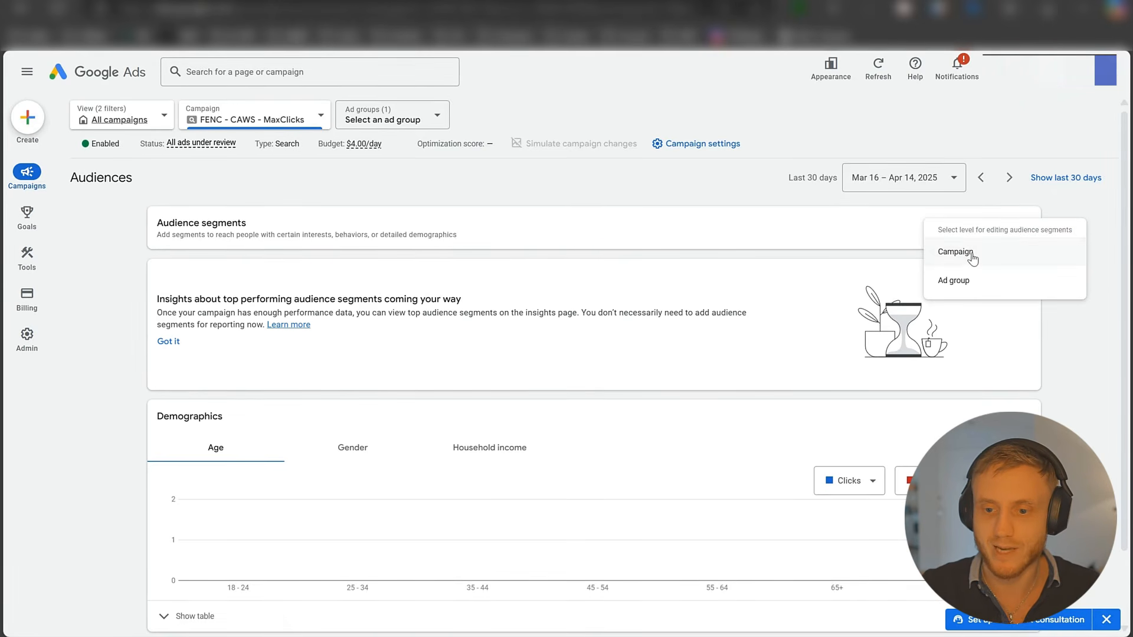
pyautogui.click(970, 256)
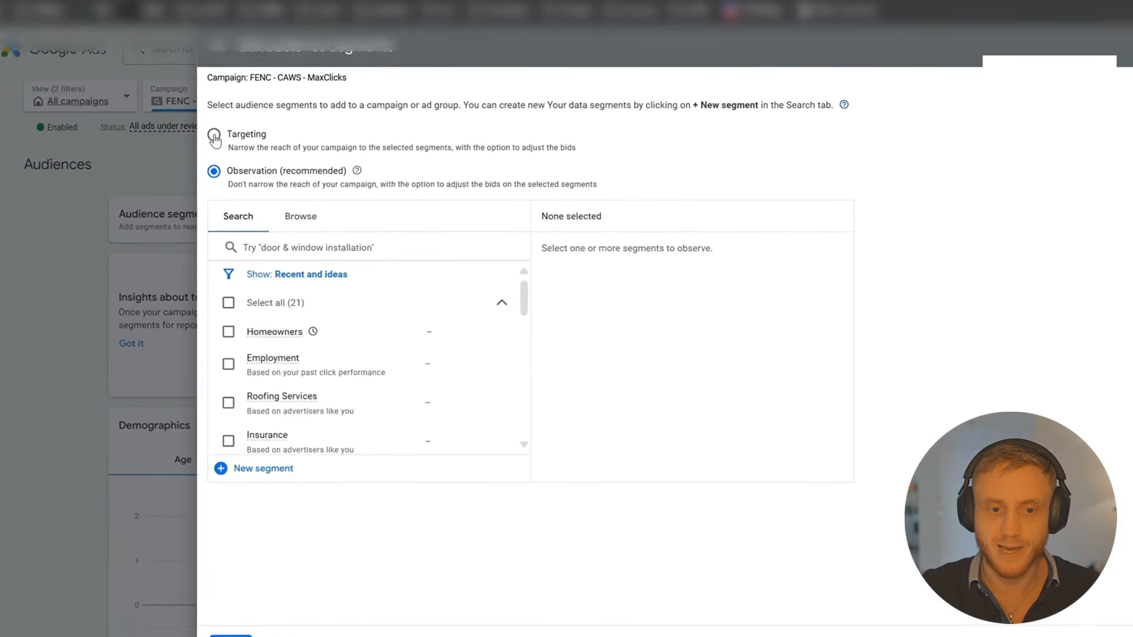
# - Search the segments for "home" and add Home & Garden Services and Homeowners to the campaign as observation audiences
pyautogui.click(329, 248)
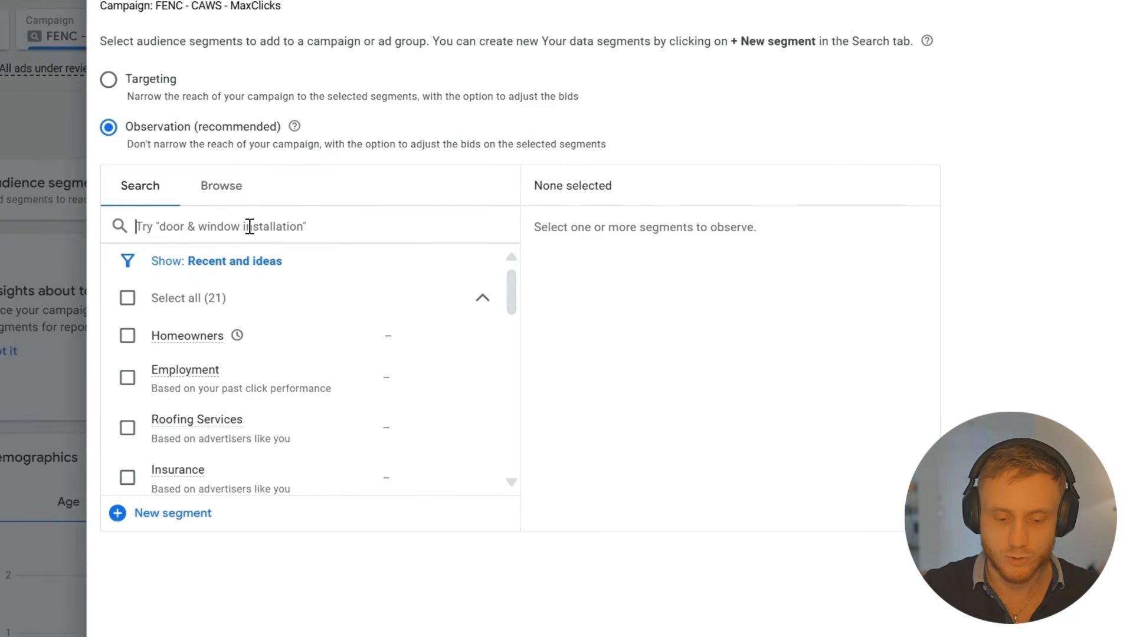
pyautogui.write('home')
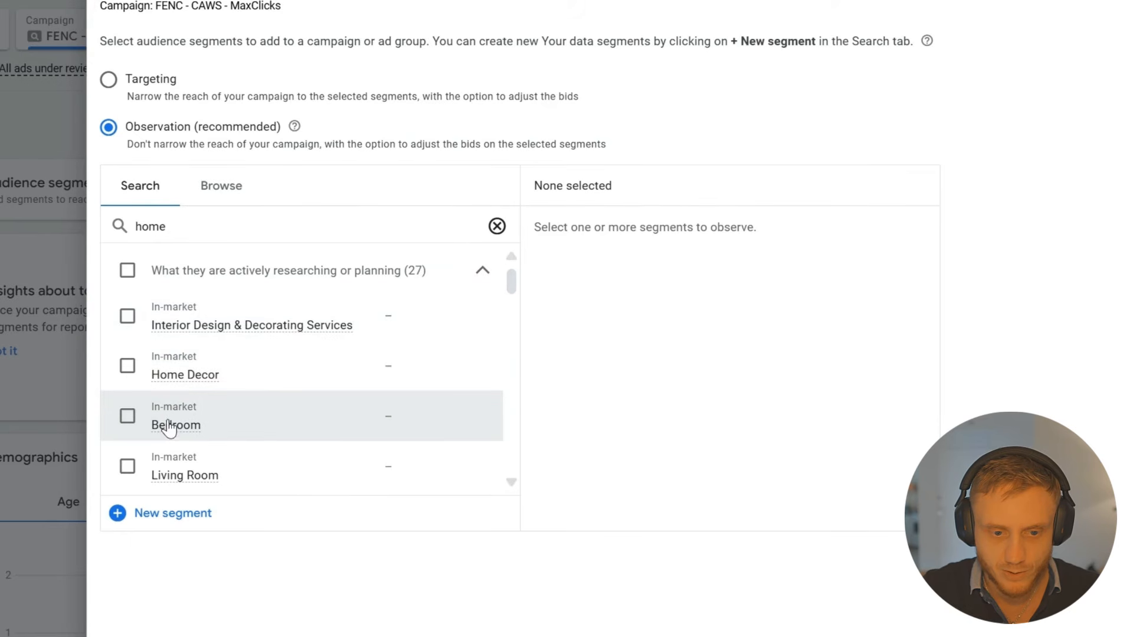
pyautogui.scroll(-7, 168, 426)
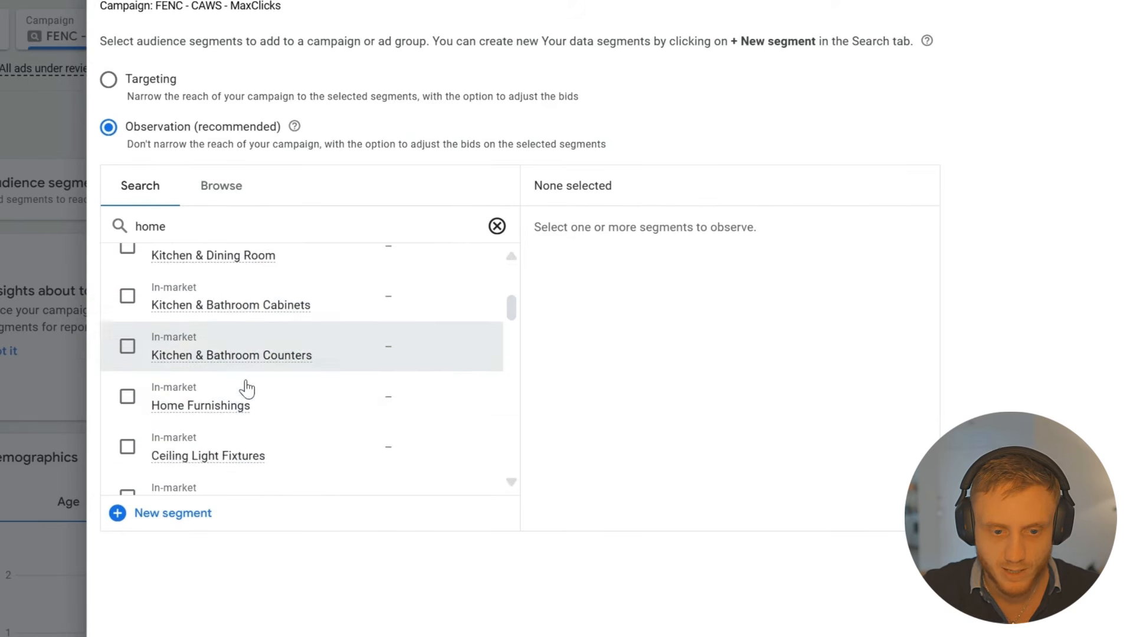
pyautogui.scroll(-2, 293, 434)
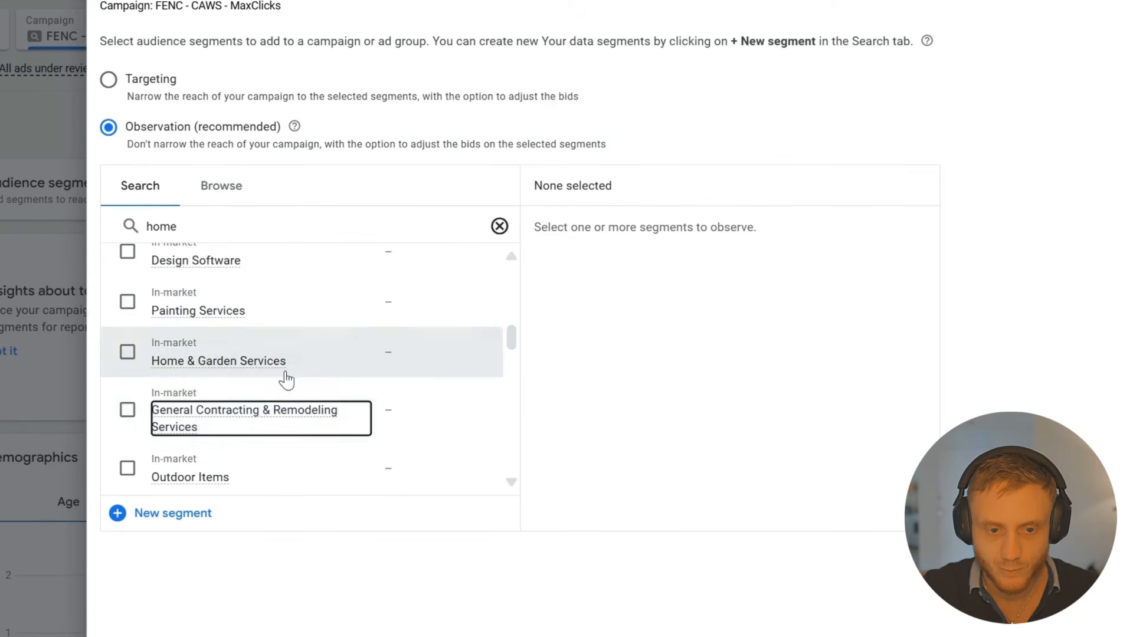
pyautogui.scroll(-2, 335, 376)
pyautogui.scroll(-2, 346, 380)
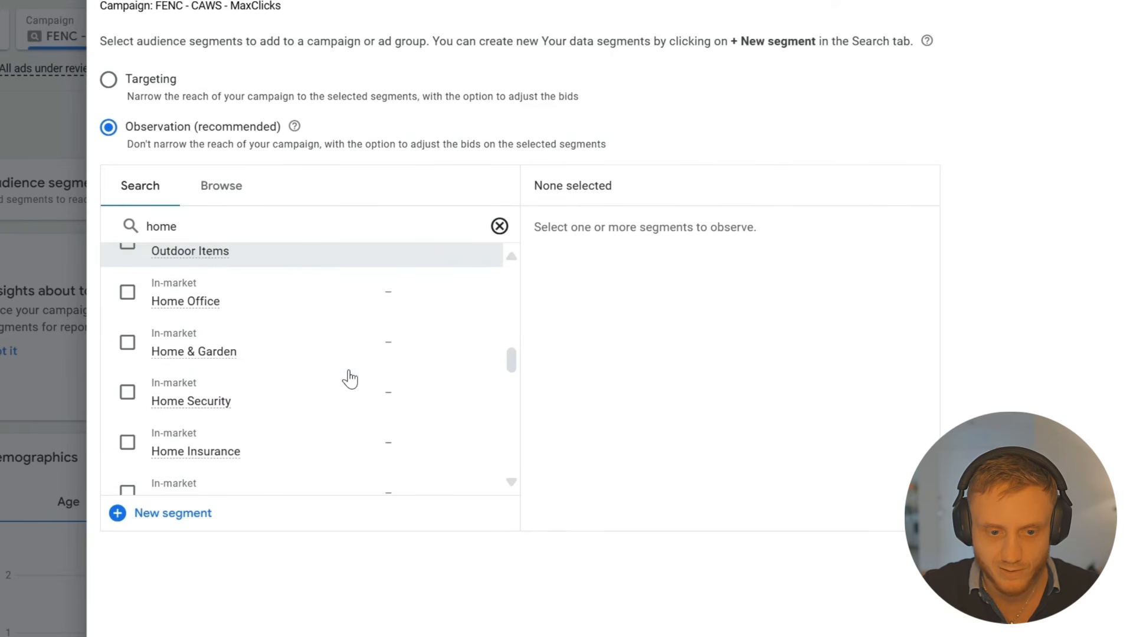
pyautogui.scroll(4, 196, 387)
pyautogui.click(128, 352)
pyautogui.scroll(-10, 342, 331)
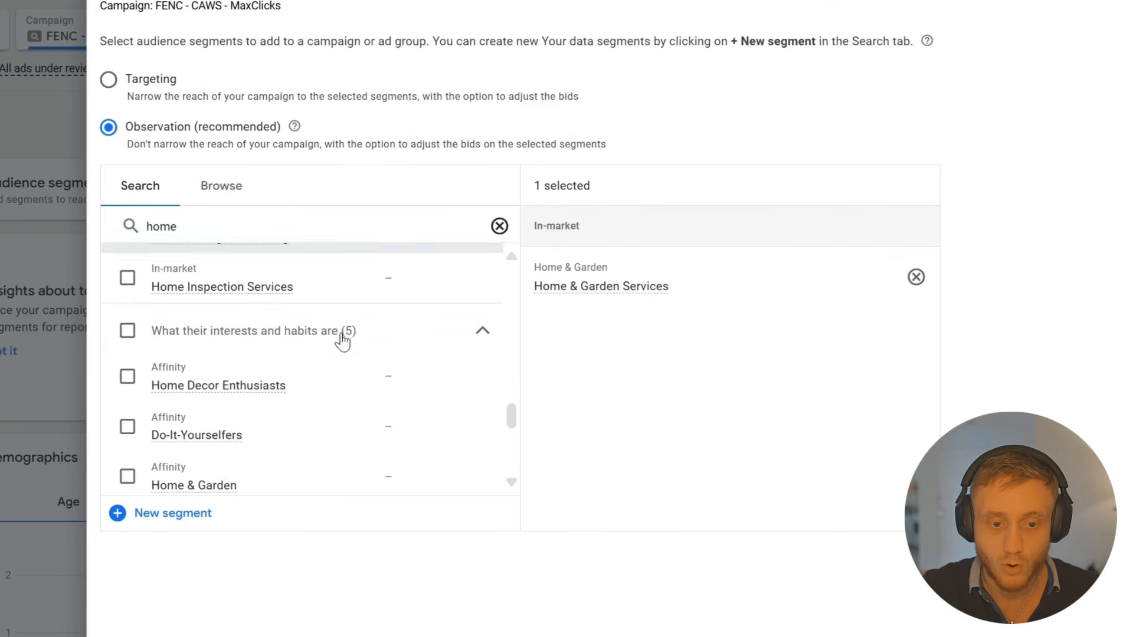
pyautogui.click(226, 397)
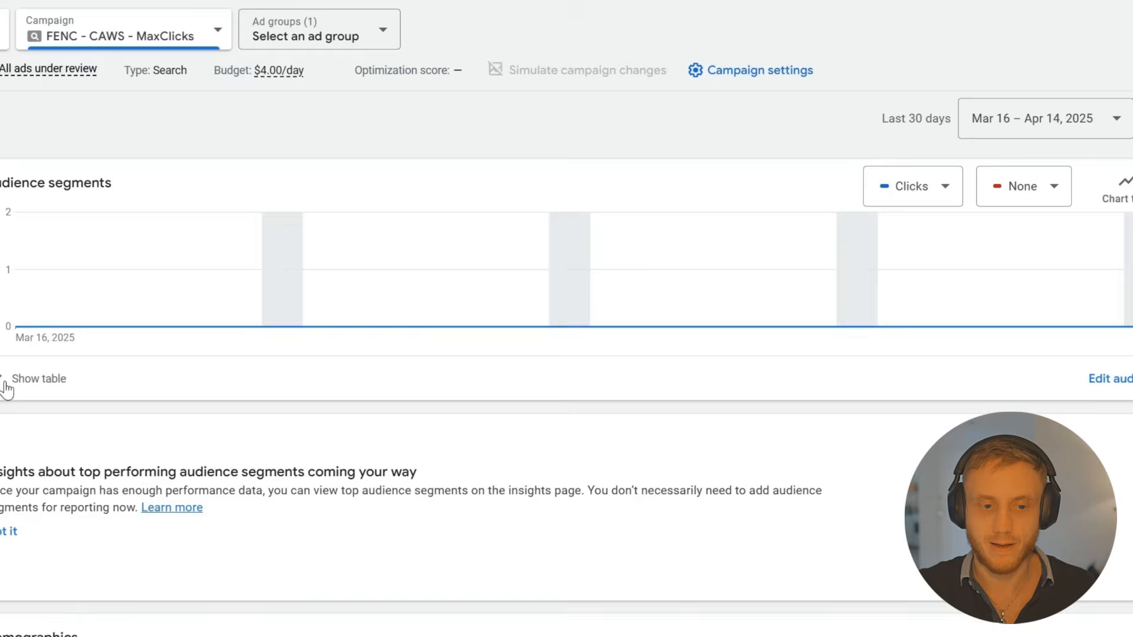
# - Reopen the campaign's audience segments for editing, switch them from Observation to Targeting, and save
pyautogui.click(5, 382)
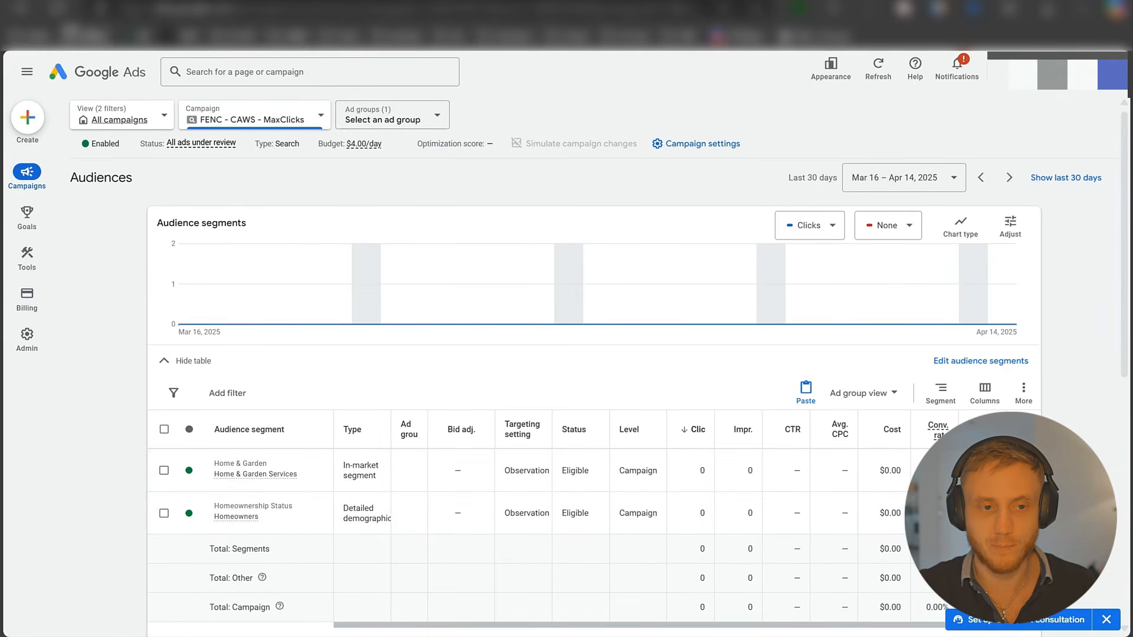
pyautogui.click(999, 365)
pyautogui.click(983, 385)
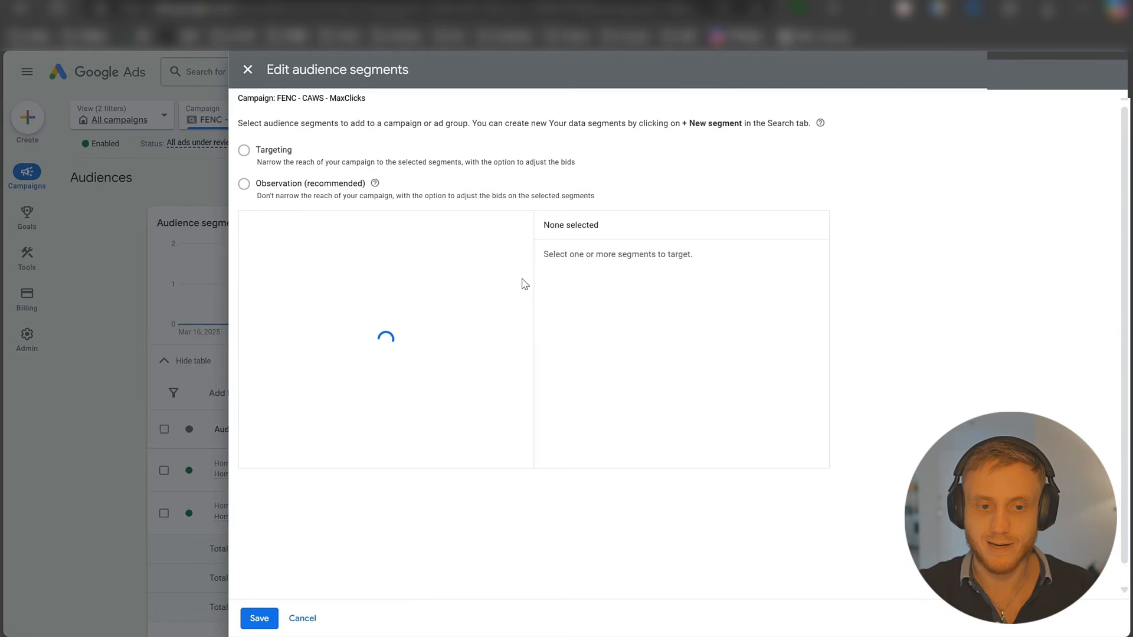
pyautogui.click(244, 152)
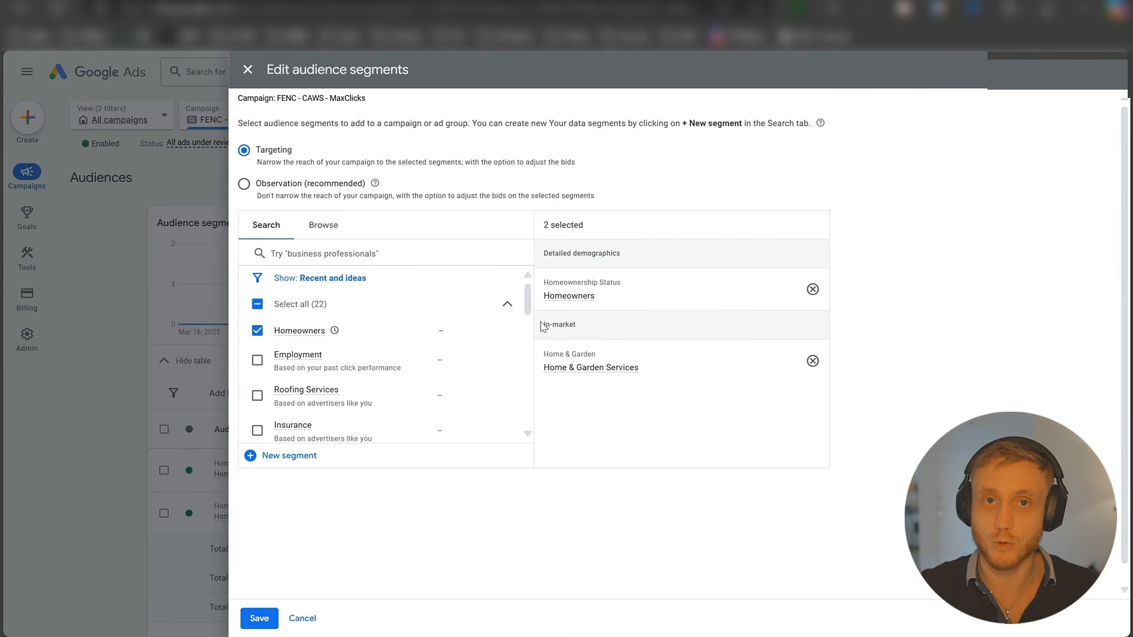
pyautogui.click(244, 184)
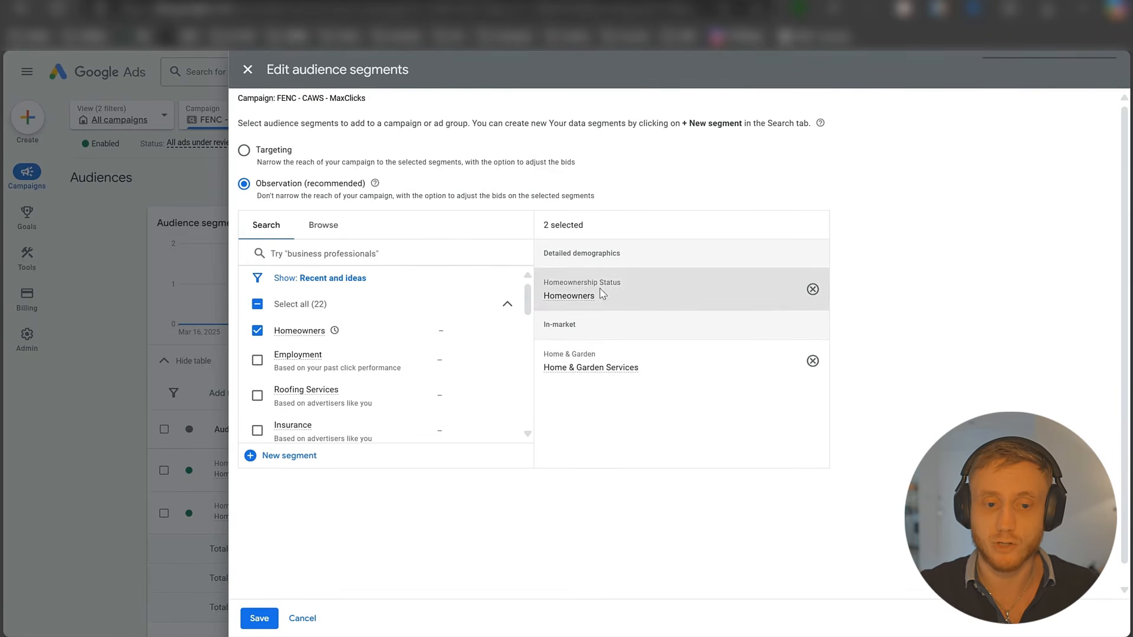
pyautogui.click(244, 150)
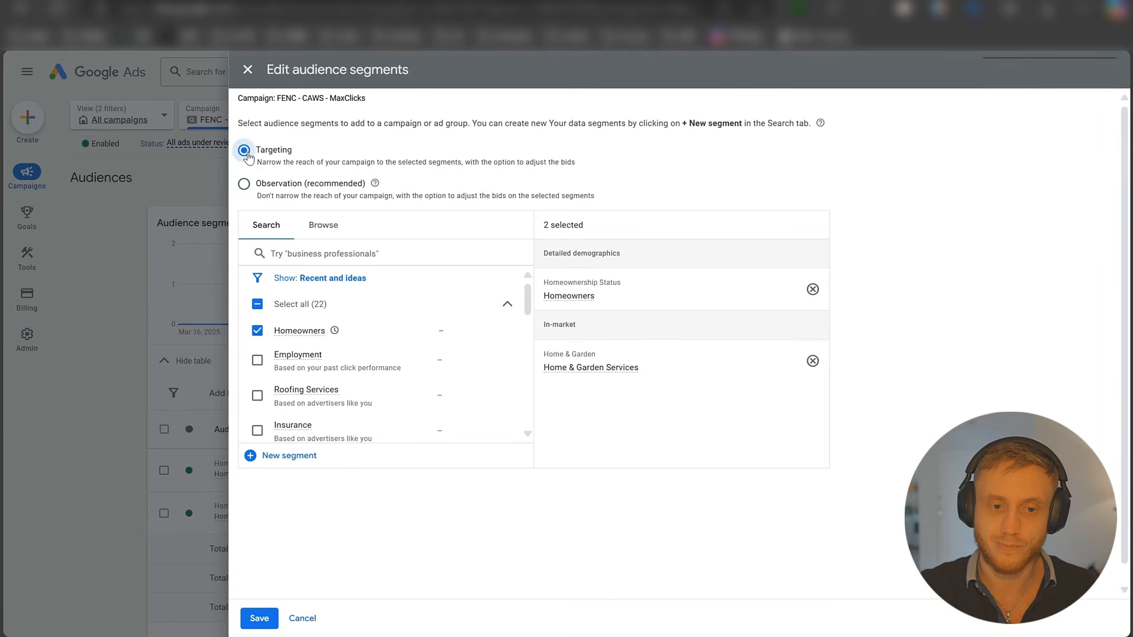
pyautogui.click(259, 619)
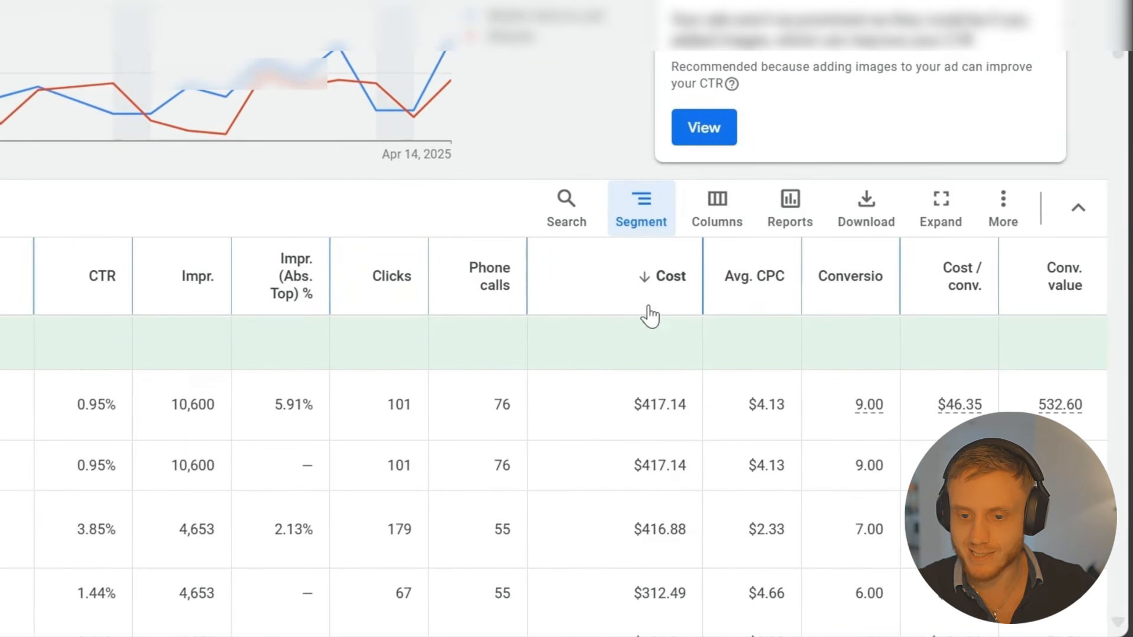
# - In the other account's cans/caws campaigns, compare Mobile clicks-to-call with Website clicks per campaign and in the filtered total
pyautogui.moveTo(778, 279)
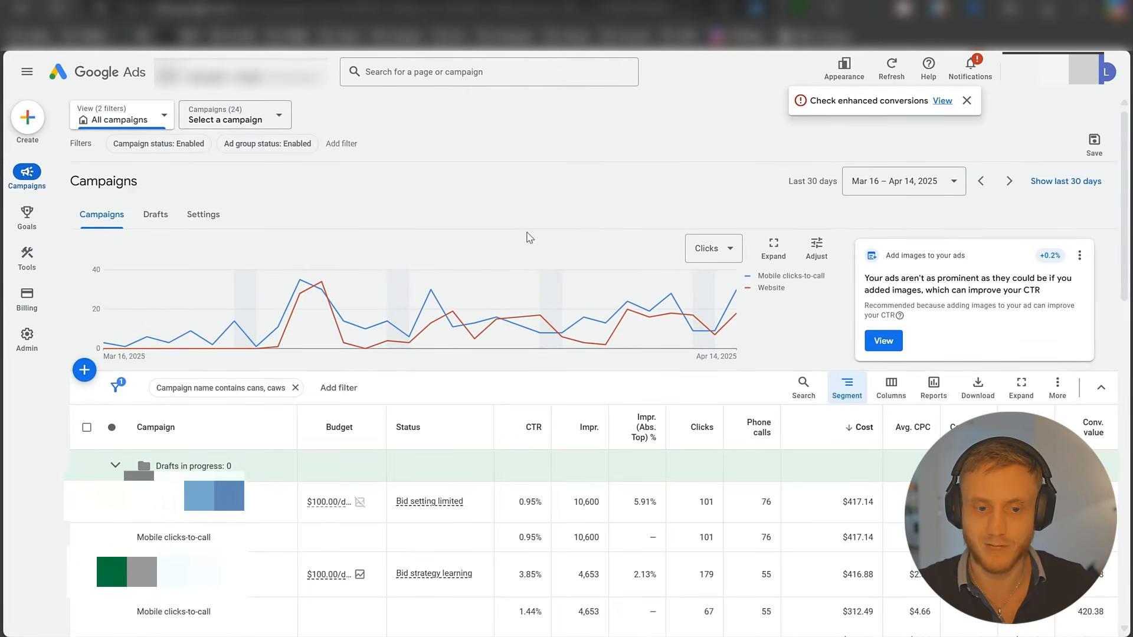
pyautogui.scroll(-5, 527, 236)
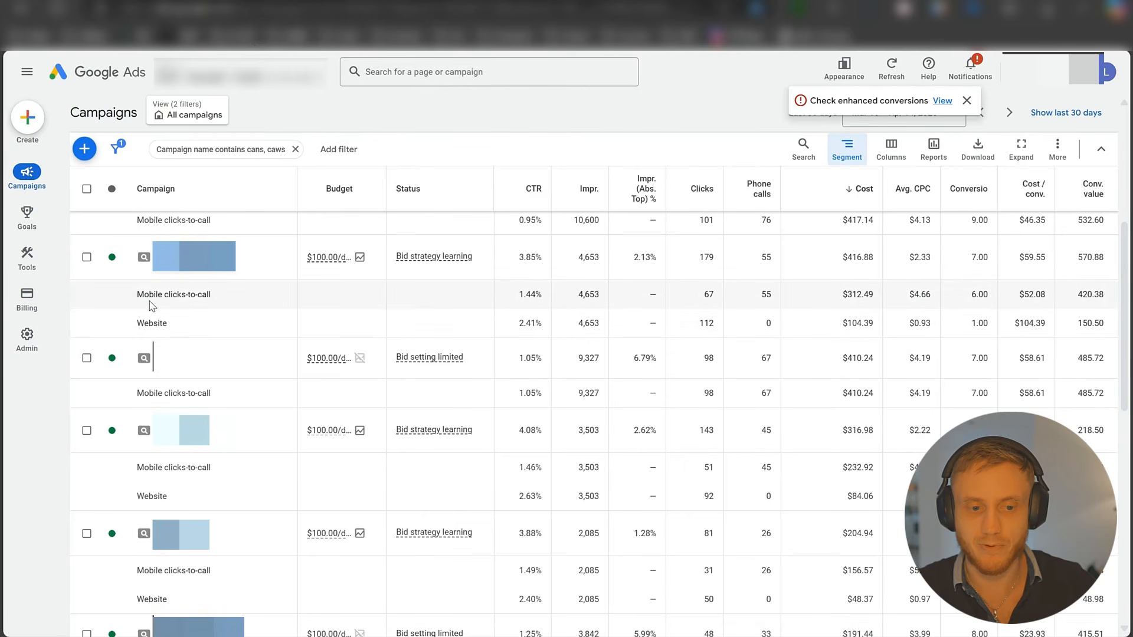
pyautogui.moveTo(134, 295); pyautogui.dragTo(237, 303)
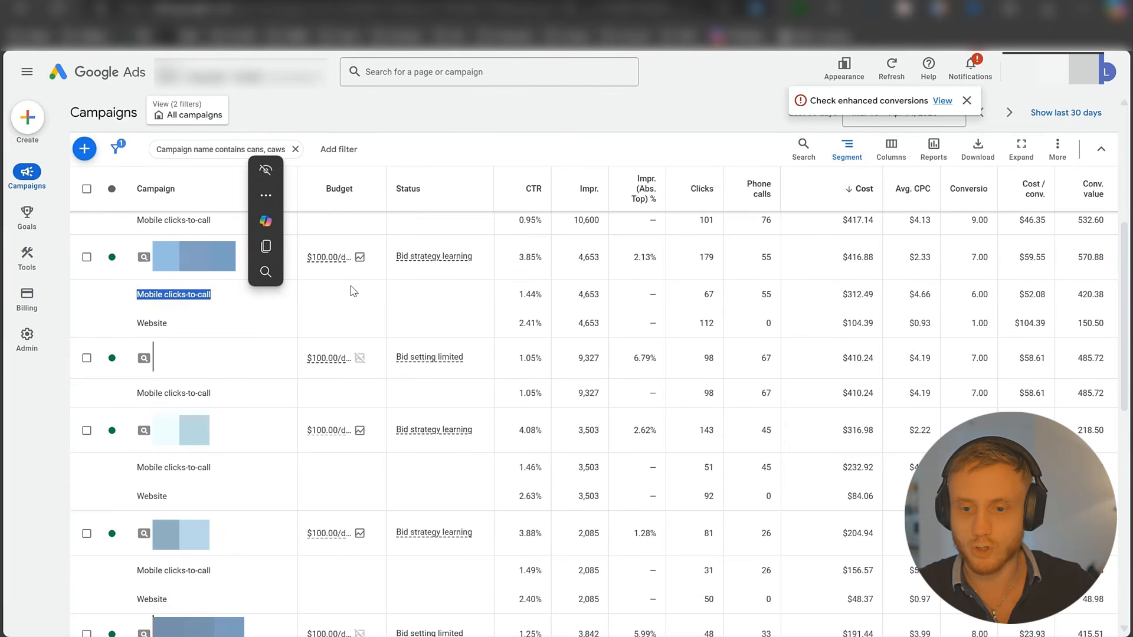
pyautogui.click(218, 301)
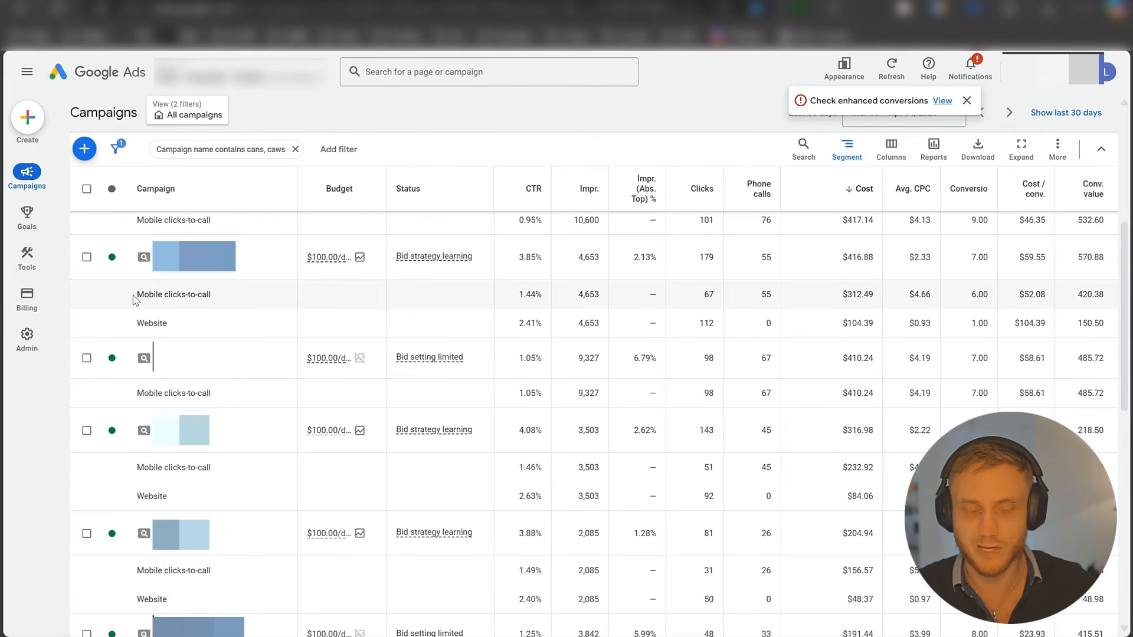
pyautogui.moveTo(134, 297); pyautogui.dragTo(210, 299)
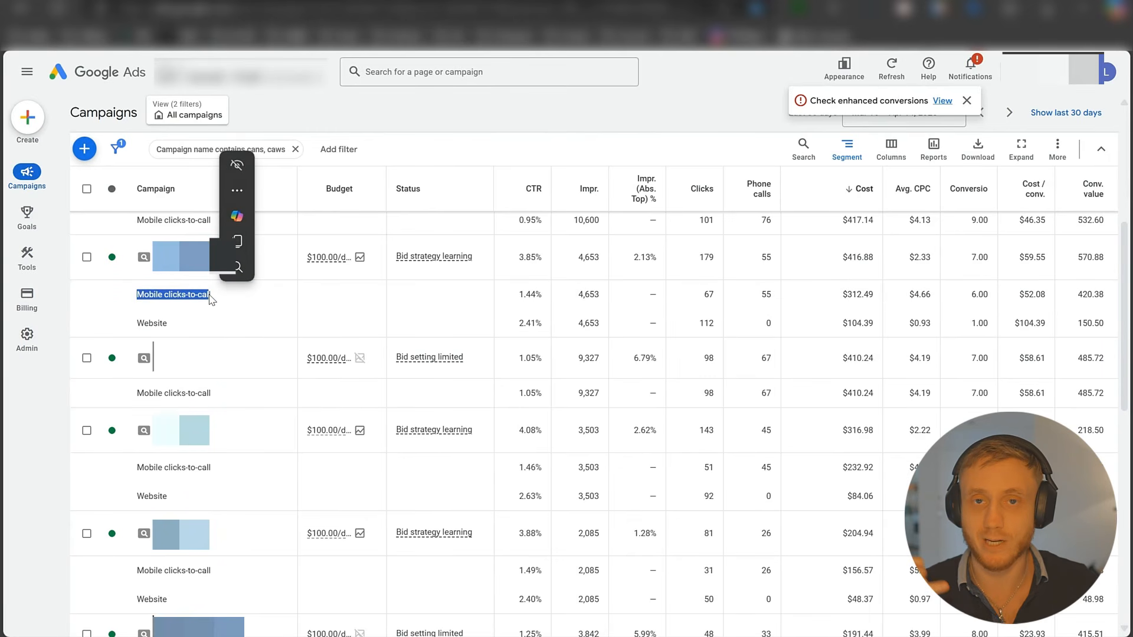
pyautogui.moveTo(134, 323); pyautogui.dragTo(968, 329)
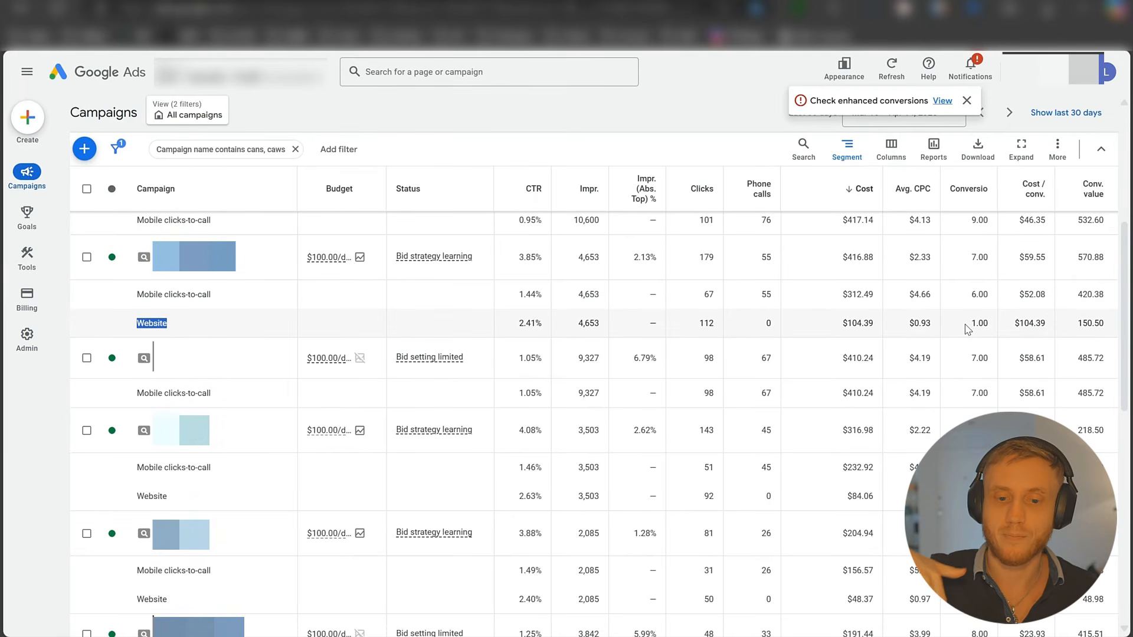
pyautogui.click(137, 324)
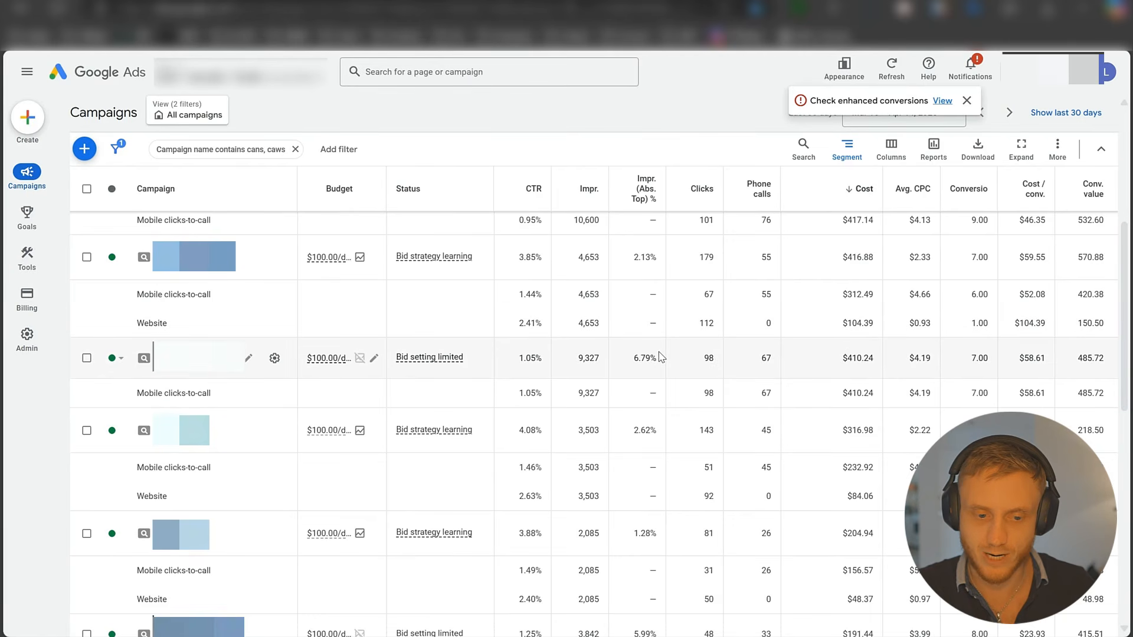
pyautogui.scroll(-10, 661, 357)
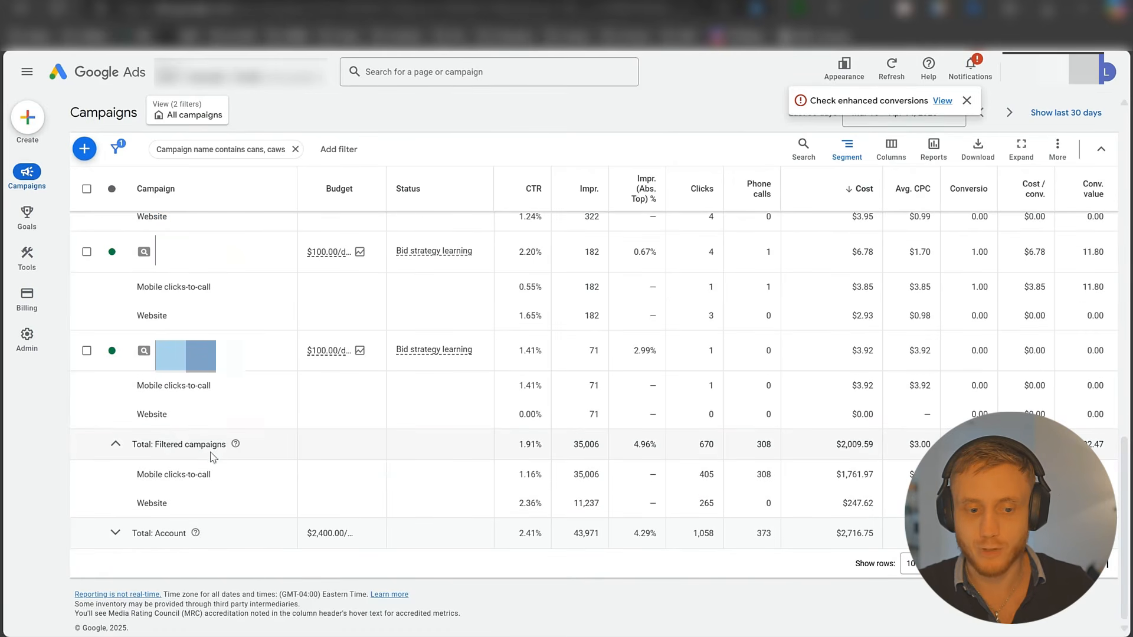
pyautogui.moveTo(137, 477); pyautogui.dragTo(266, 488)
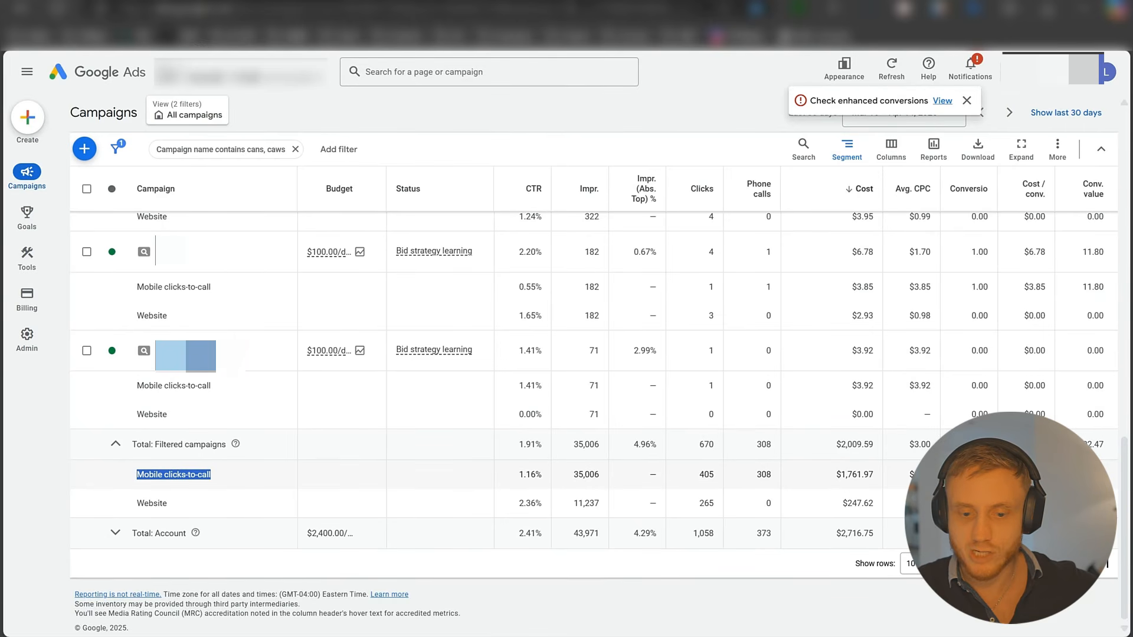
pyautogui.click(183, 474)
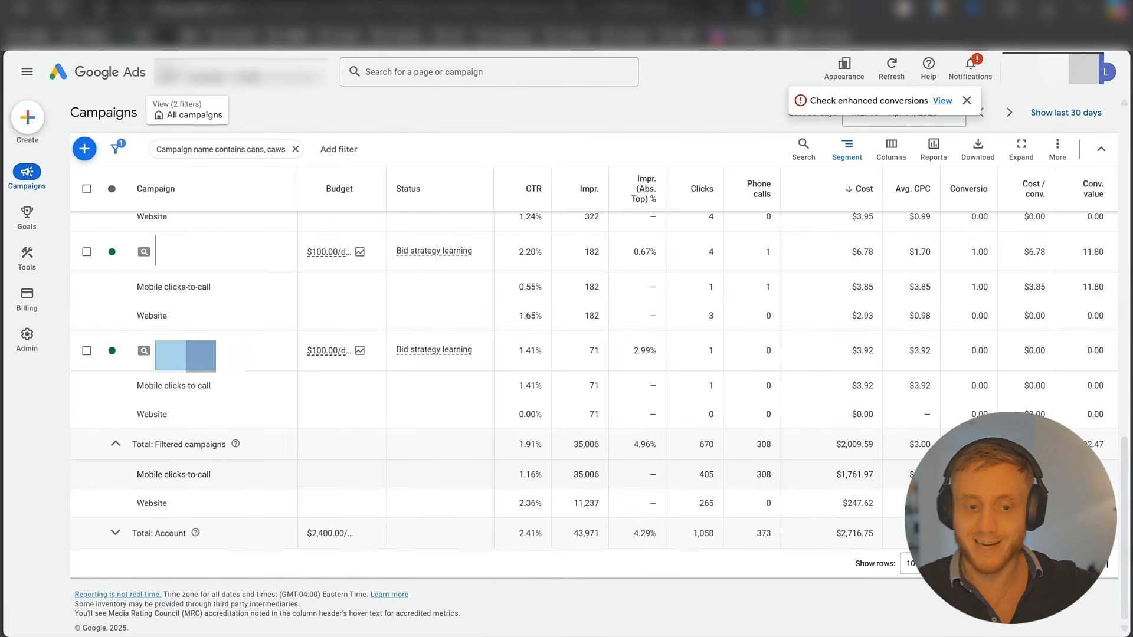